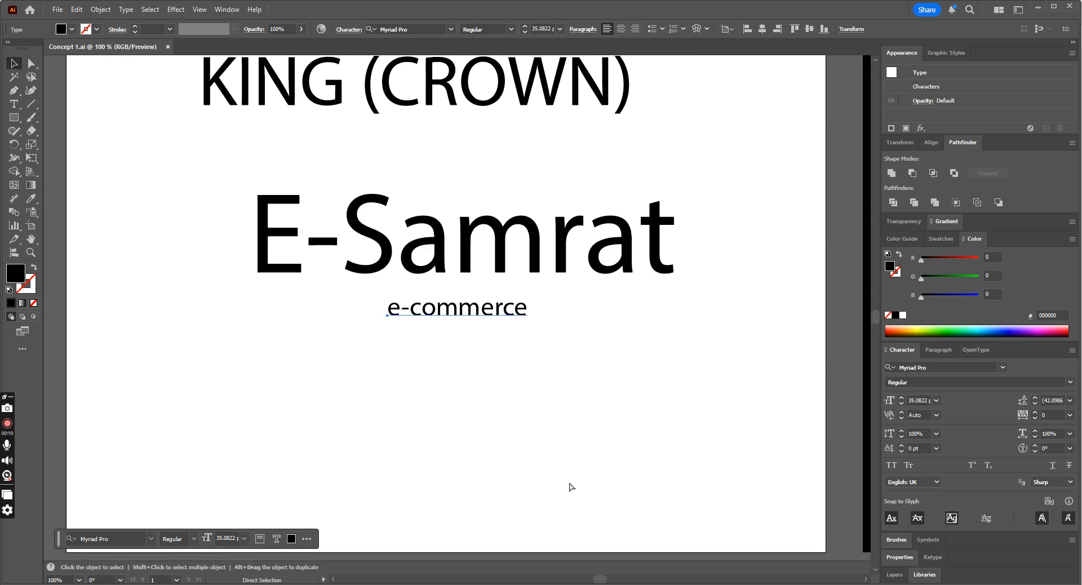
Look over the King (Crown) and E-Samrat notes and the reference cart logo image beside the artboard
key("v")
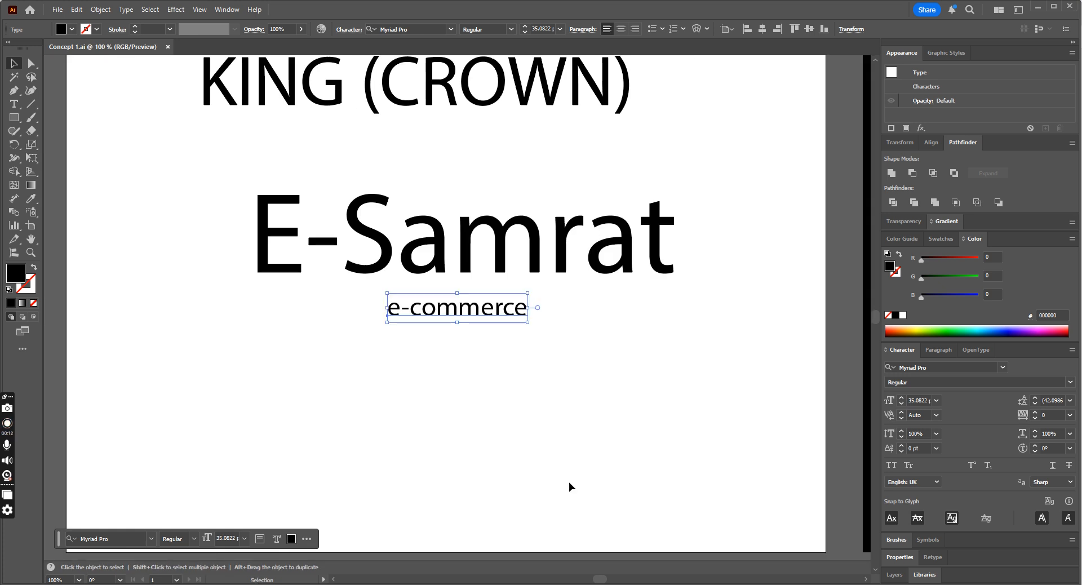
scroll(568, 492, "up", 1)
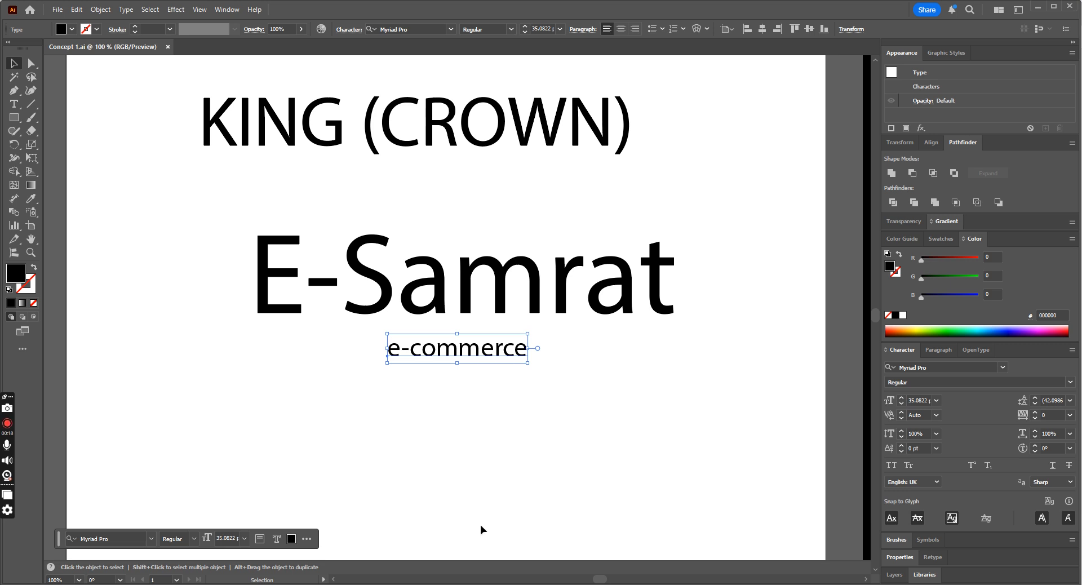
scroll(426, 324, "right", 10)
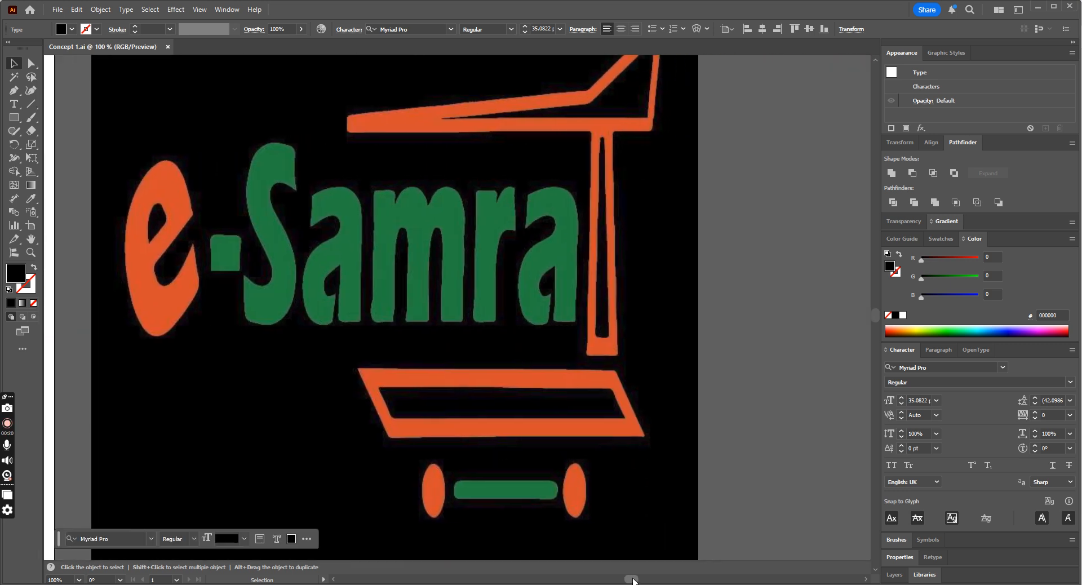
left_click(503, 295)
key("ctrl+minus")
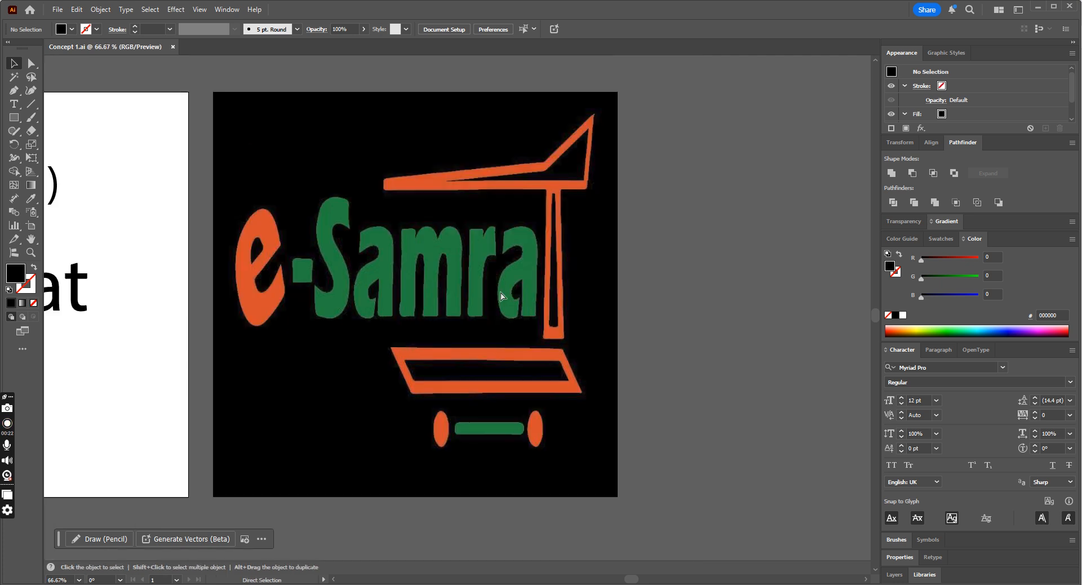
key("ctrl+plus")
scroll(374, 200, "up", 3)
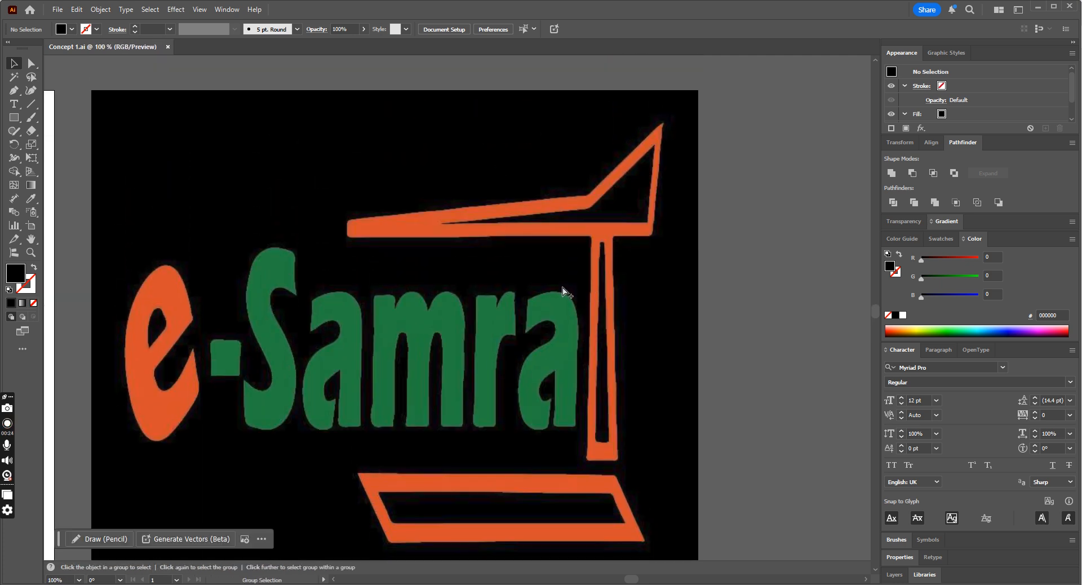
Lock the e-Samrat cart logo reference image in its original place
left_click(565, 292)
left_click_drag(665, 371, 693, 356)
key("ctrl+z")
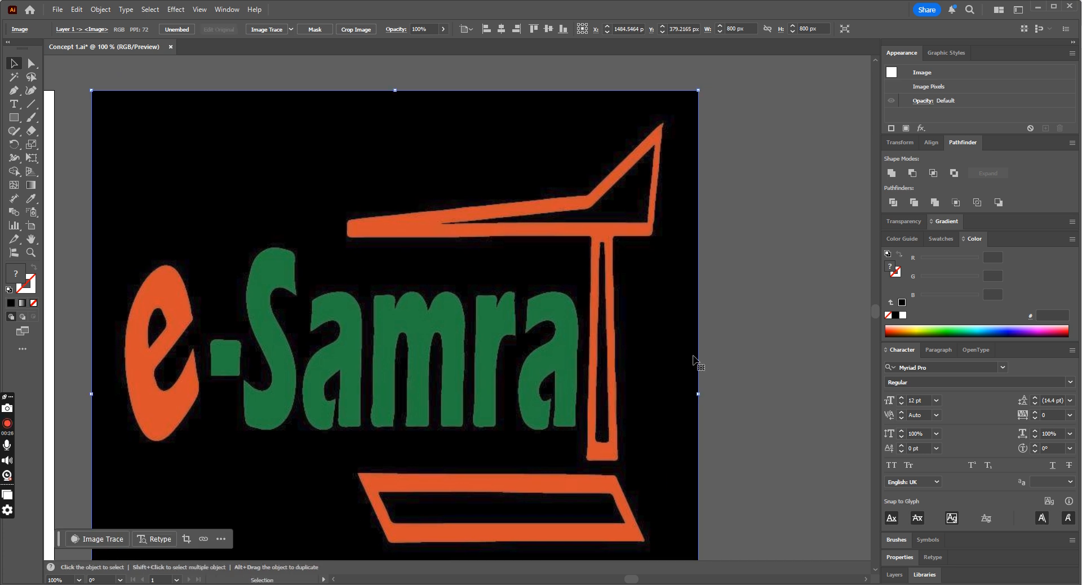
key("ctrl+minus")
key("ctrl+plus")
key("v")
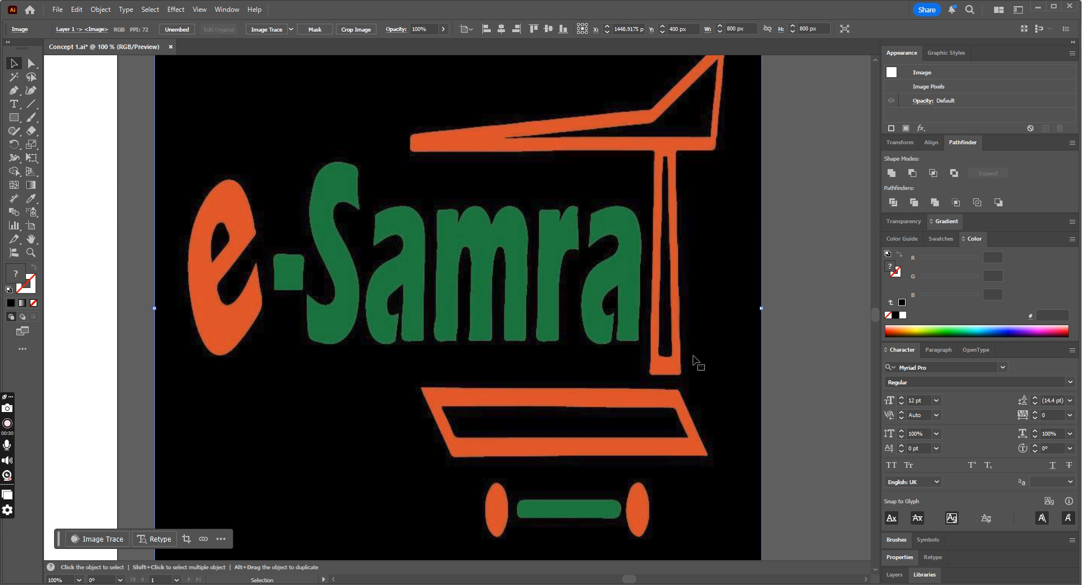
key("a")
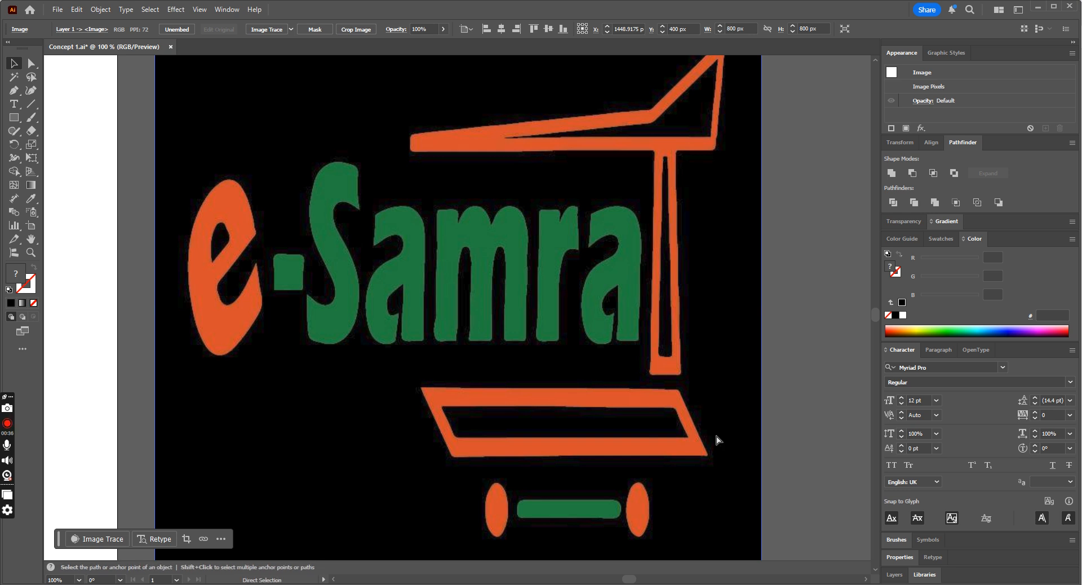
key("ctrl+2")
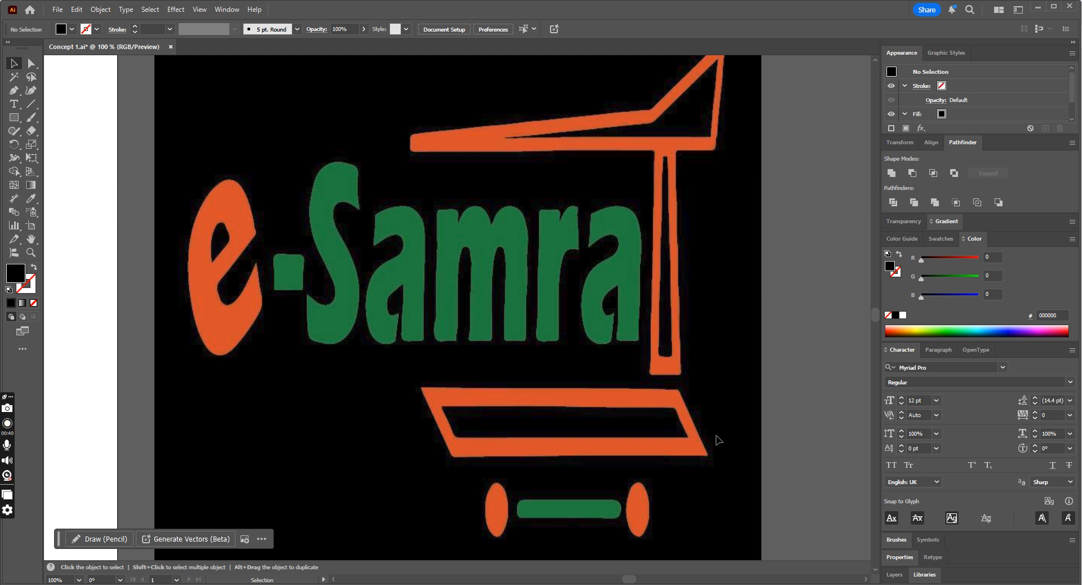
Set the E-Samrat title's font to Cinzel Bold and shift the title to fit within the white artboard
mouse_move(629, 580)
left_mouse_down()
mouse_move(591, 581)
mouse_move(633, 581)
left_mouse_up()
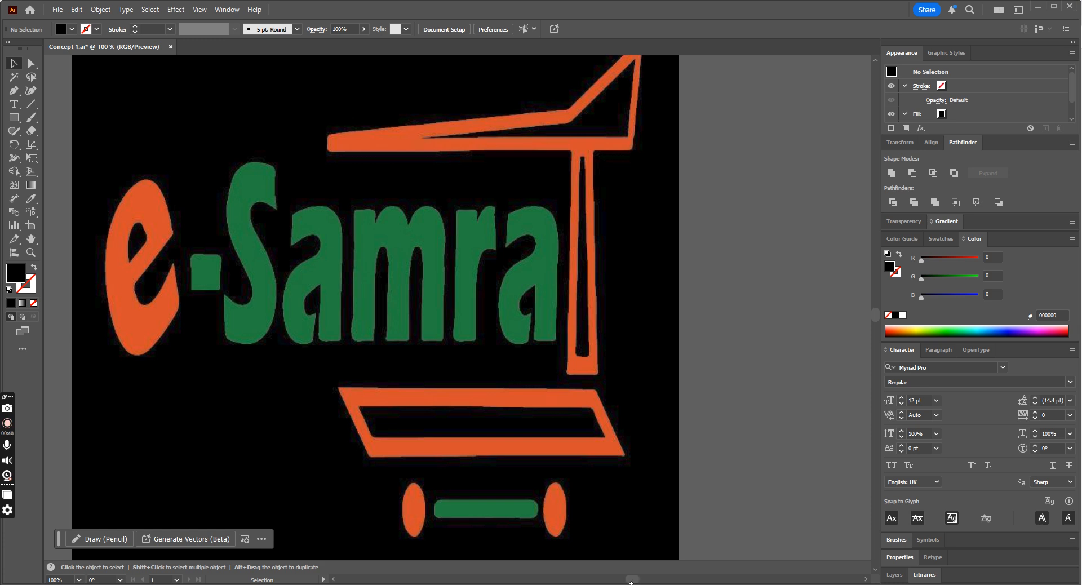
mouse_move(632, 580)
left_mouse_down()
mouse_move(617, 581)
mouse_move(628, 581)
left_mouse_up()
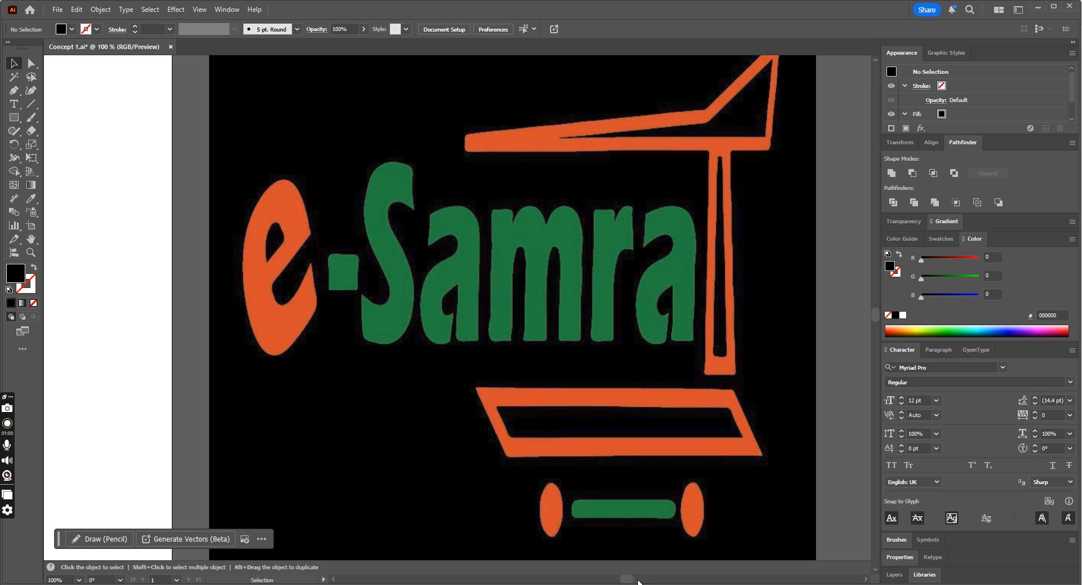
scroll(626, 581, "left", 2)
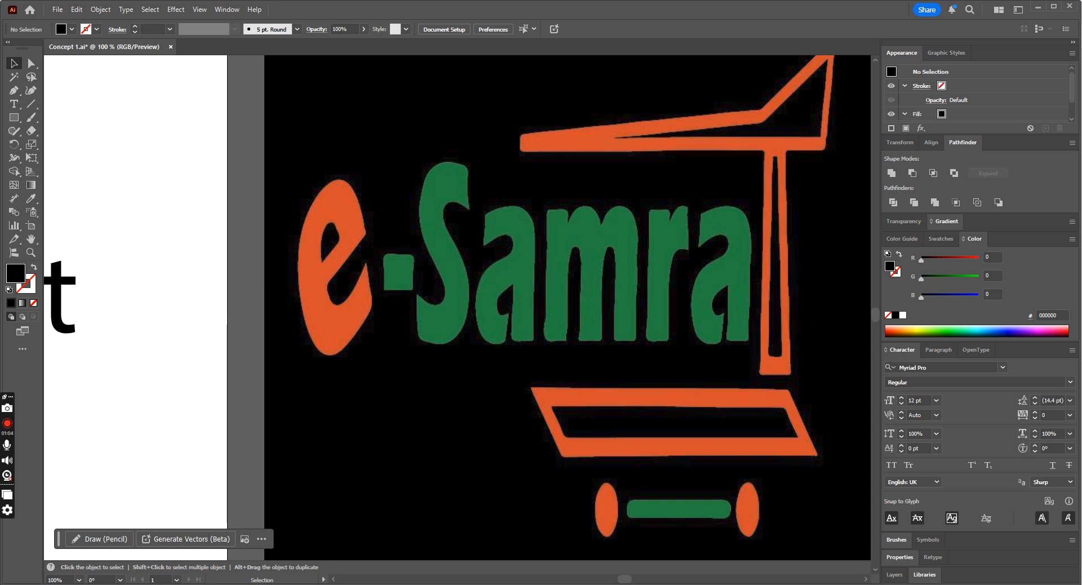
left_click_drag(630, 581, 596, 535)
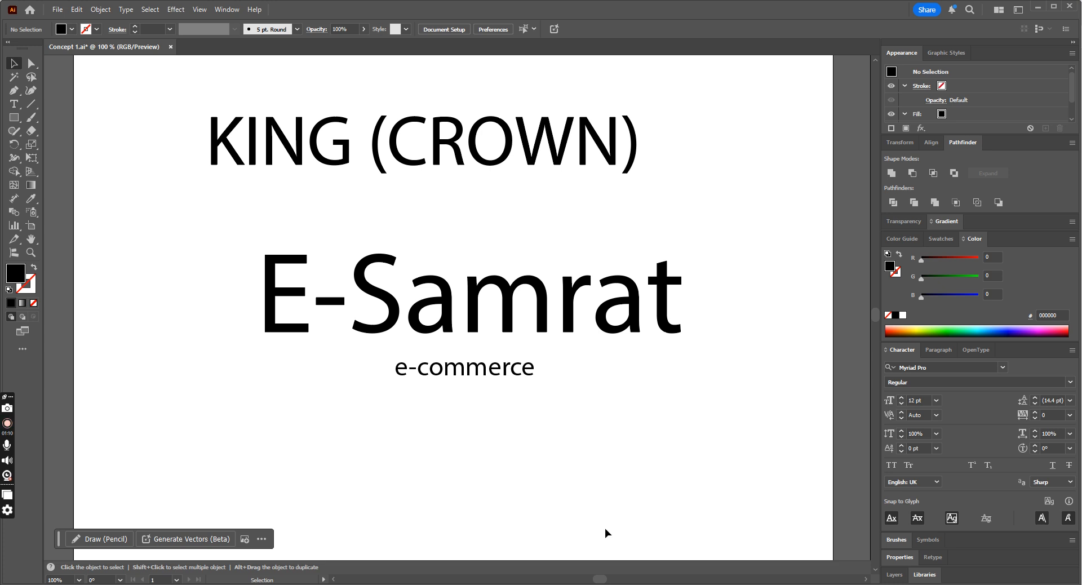
left_click(415, 342)
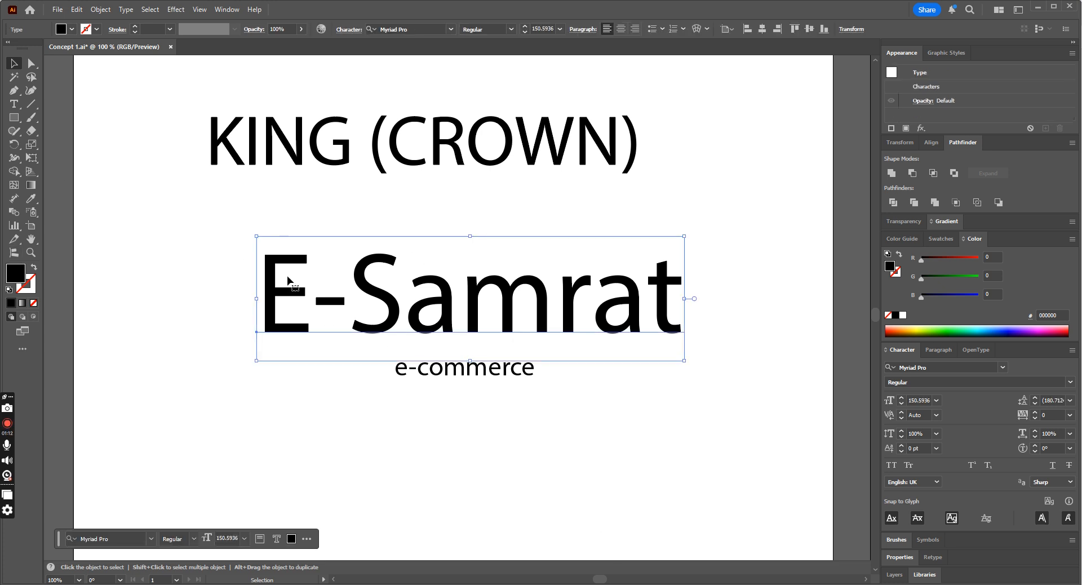
left_click(411, 31)
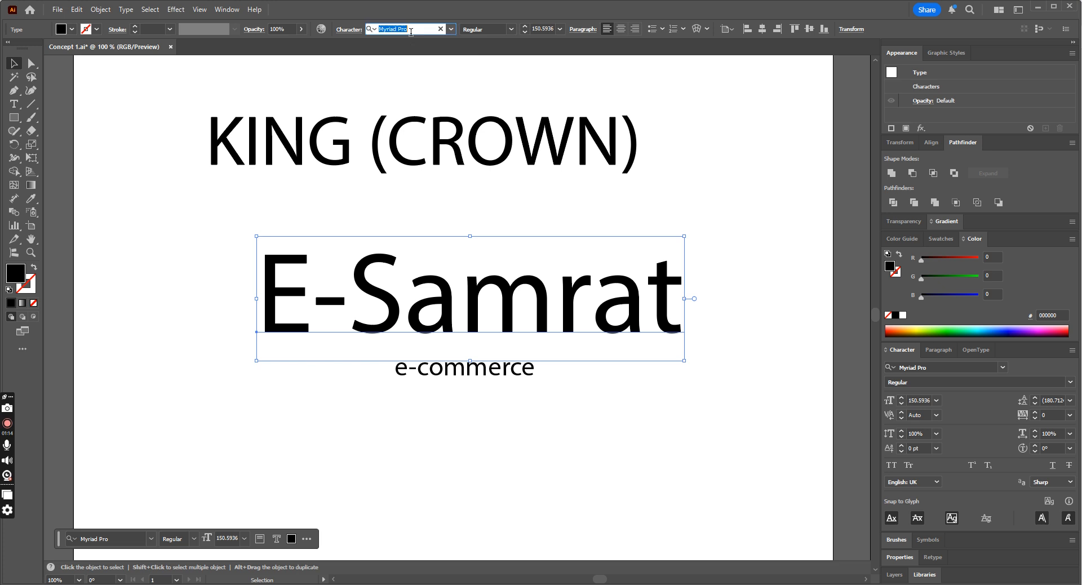
type("Cinz")
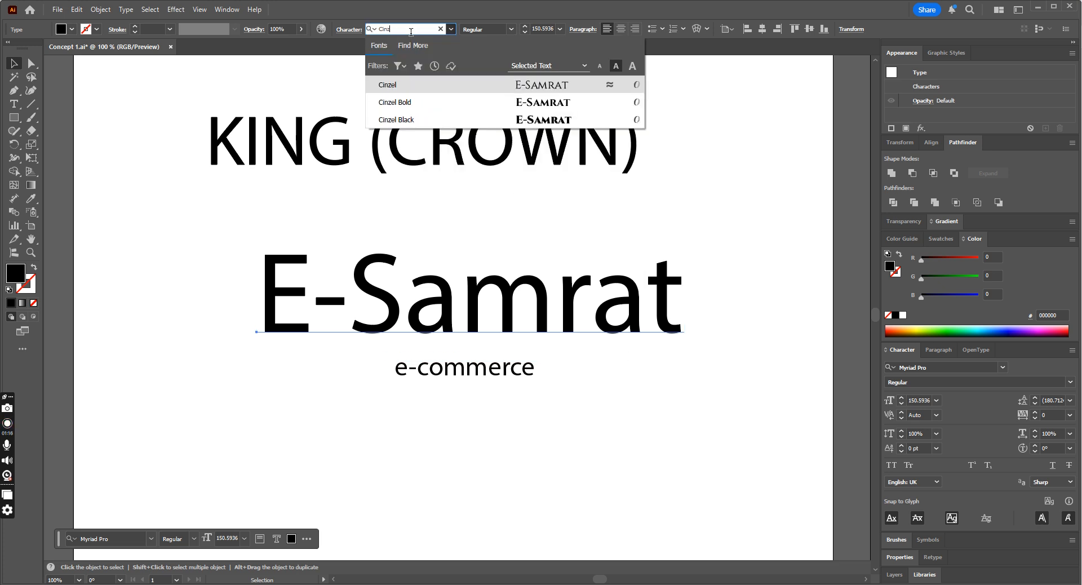
type("e")
left_click(458, 102)
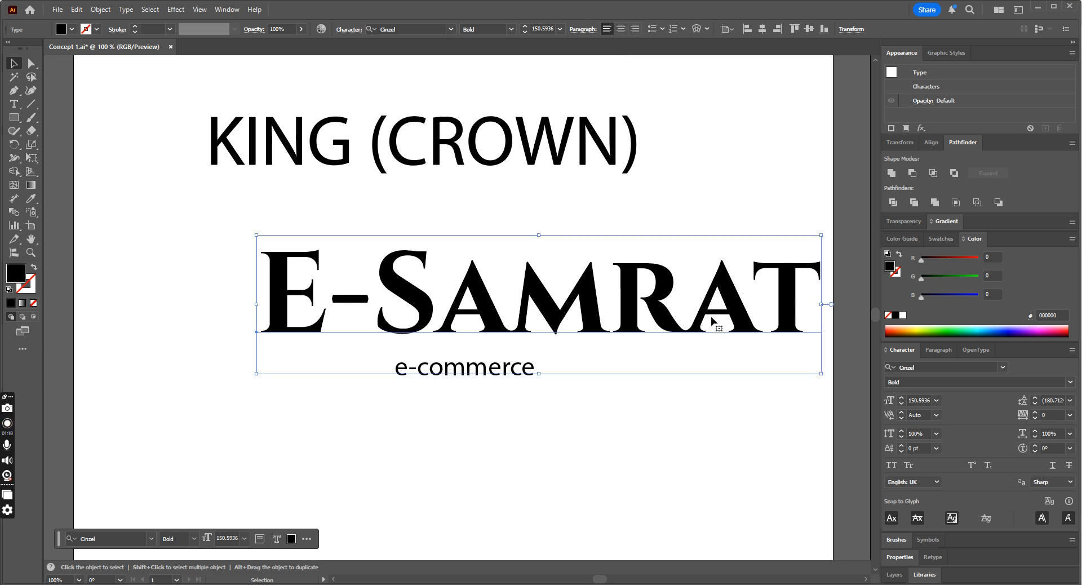
left_click_drag(694, 311, 655, 305)
Apply All Caps to the E-Samrat title and reposition it between the artboard's side edges
left_click(18, 102)
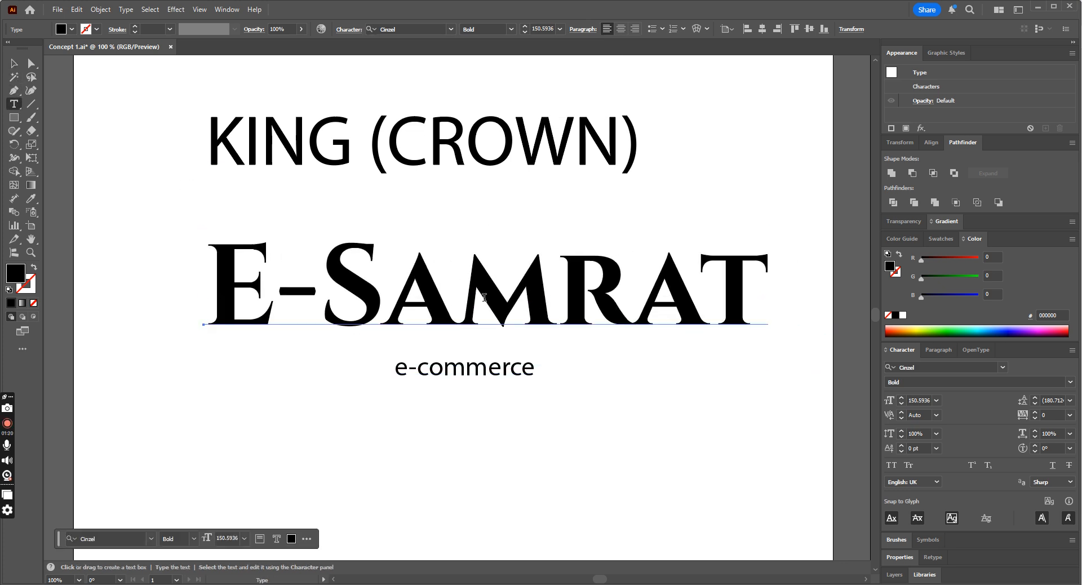
left_click_drag(409, 286, 768, 288)
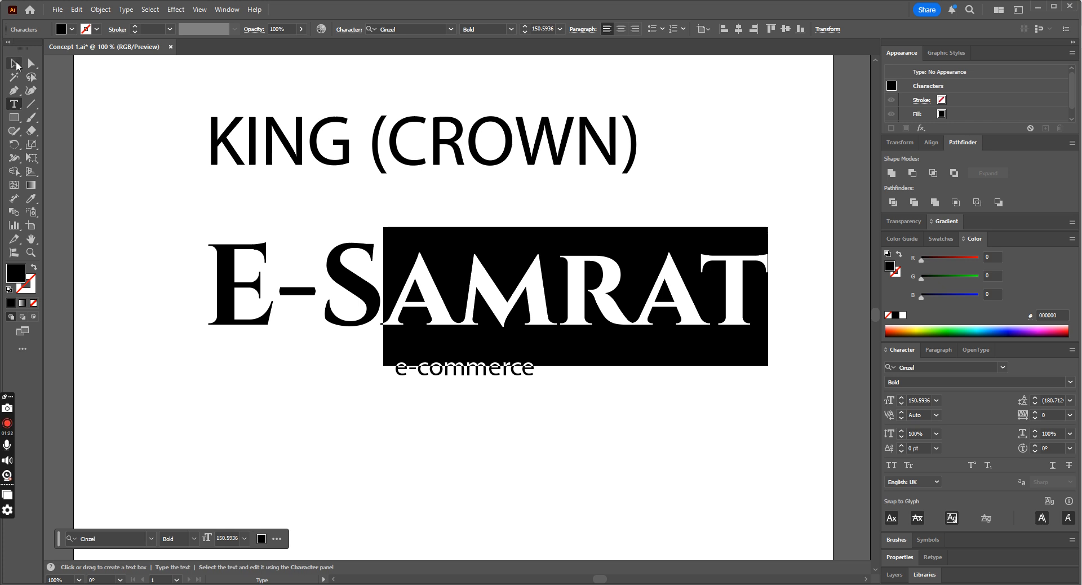
key("Escape")
left_click(891, 465)
left_click(662, 409)
left_click_drag(646, 313, 632, 320)
Widen the kerning between the letters R and A in the E-SAMRAT title to about 50
key("t")
left_click(643, 304)
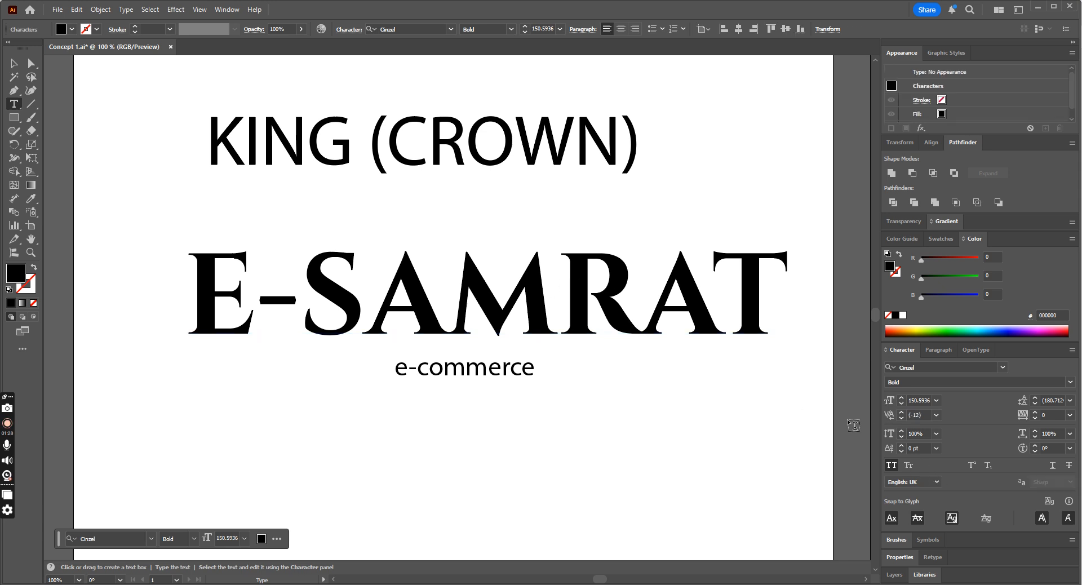
left_click_drag(584, 296, 630, 339)
left_click(630, 339)
left_click(902, 412)
left_click(901, 413)
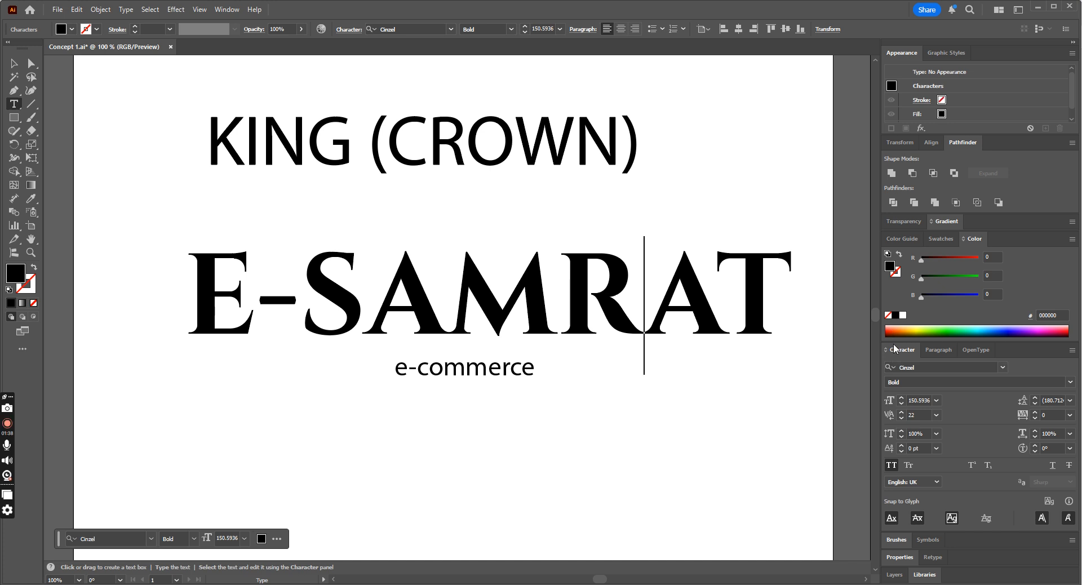
left_click(902, 413)
left_click(902, 412)
left_click(902, 412)
left_click(901, 413)
left_click(901, 412)
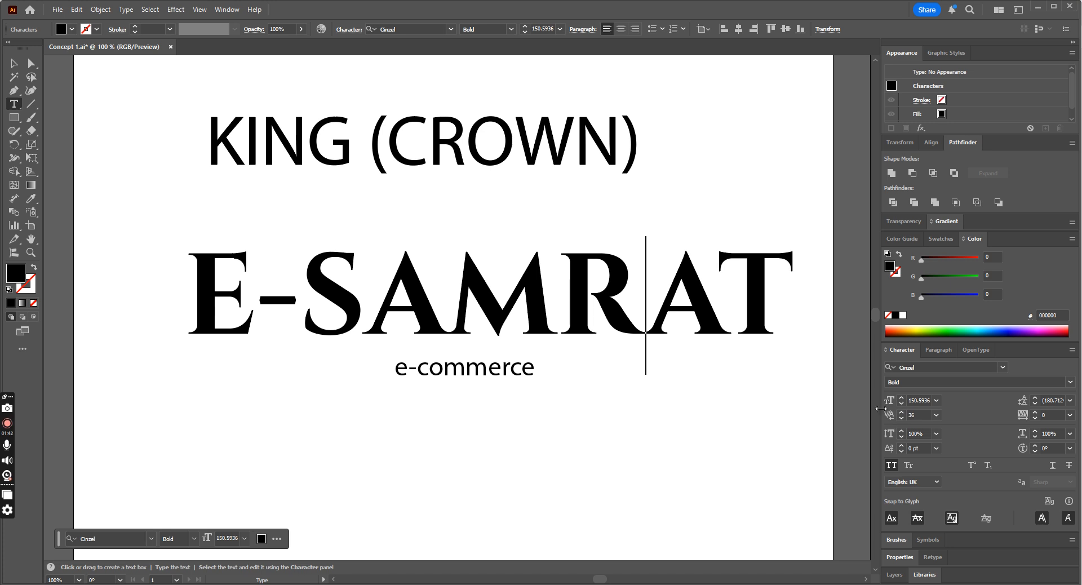
left_click(902, 413)
left_click(902, 413)
left_click(902, 412)
left_click(902, 413)
left_click(902, 413)
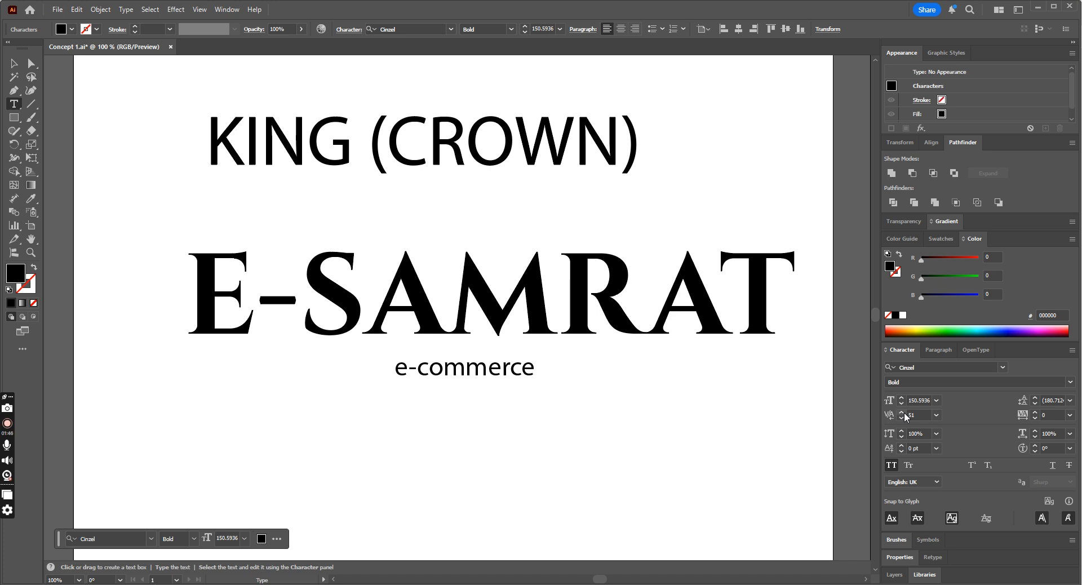
left_click(900, 418)
left_click(900, 418)
Duplicate the E-SAMRAT title and place the copy outside the artboard, below the crown image
left_click(15, 63)
key("ctrl+minus")
key("ctrl+minus")
key("ctrl+minus")
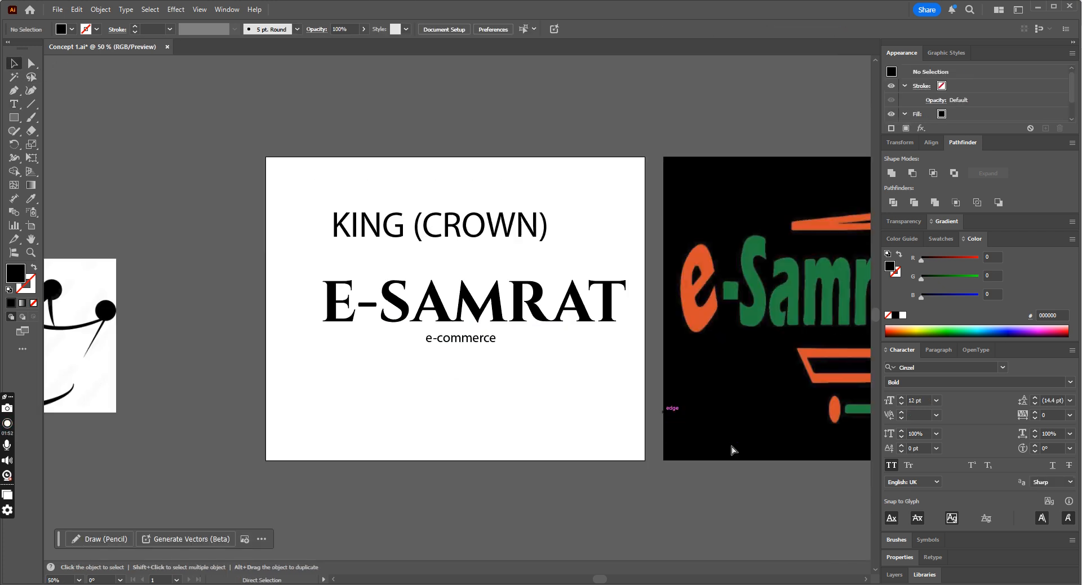
left_click_drag(552, 317, 335, 472)
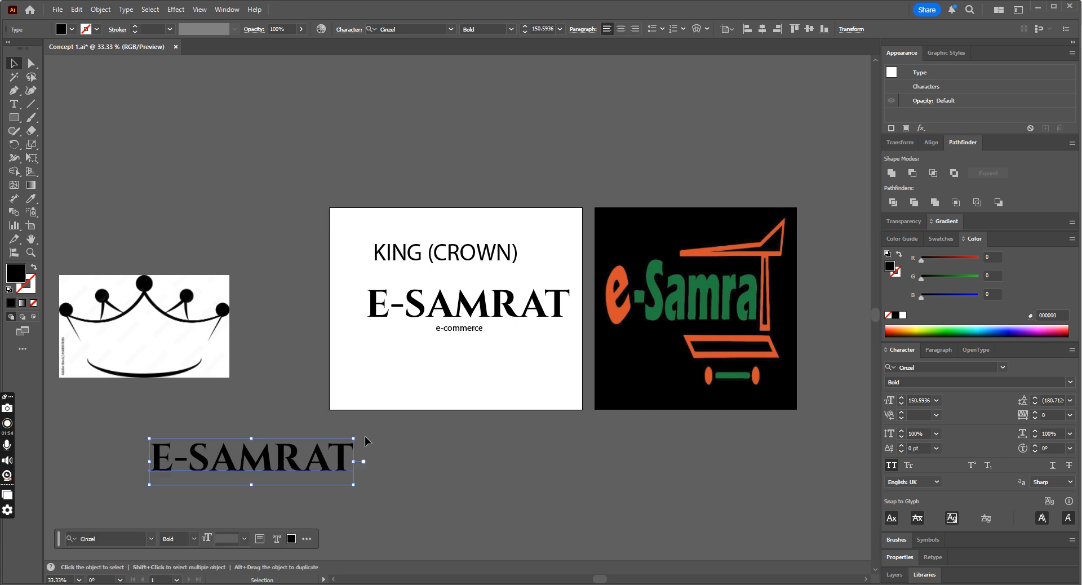
Convert the E-SAMRAT title on the artboard to outlines
key("a")
key("ctrl+1")
key("v")
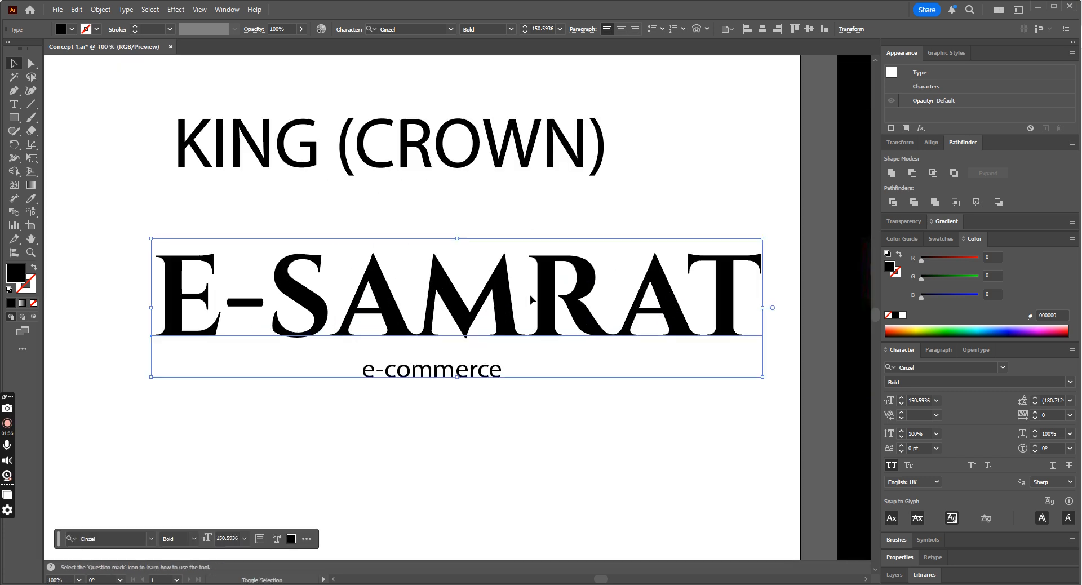
right_click(530, 299)
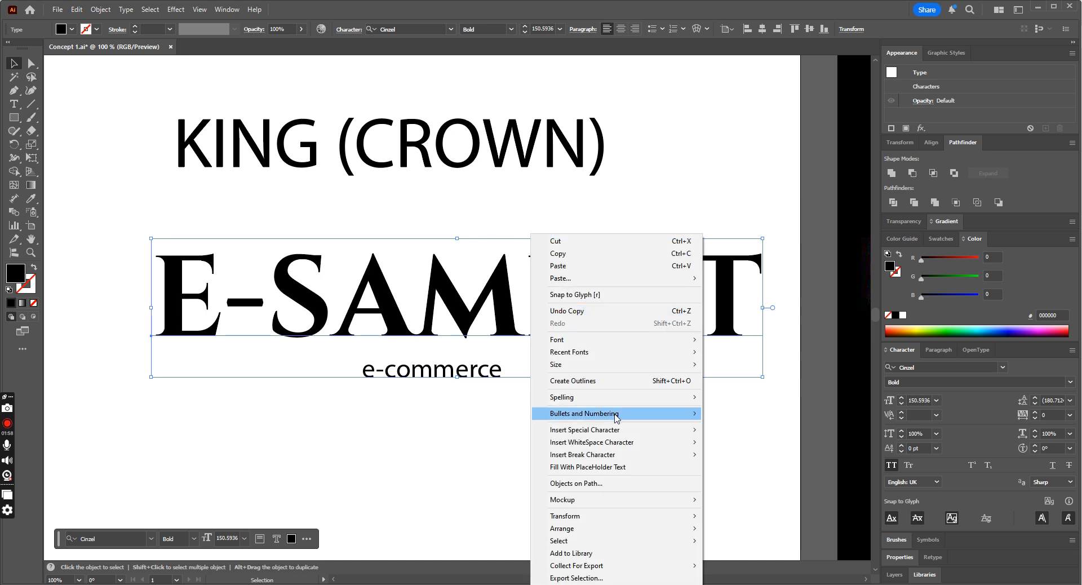
left_click(614, 381)
Ungroup the outlined E-SAMRAT title into separate letter shapes
left_click(596, 394)
left_click(563, 321)
left_click(597, 363)
left_click(620, 336)
key("ctrl+minus")
key("ctrl+minus")
right_click(584, 341)
left_click(617, 162)
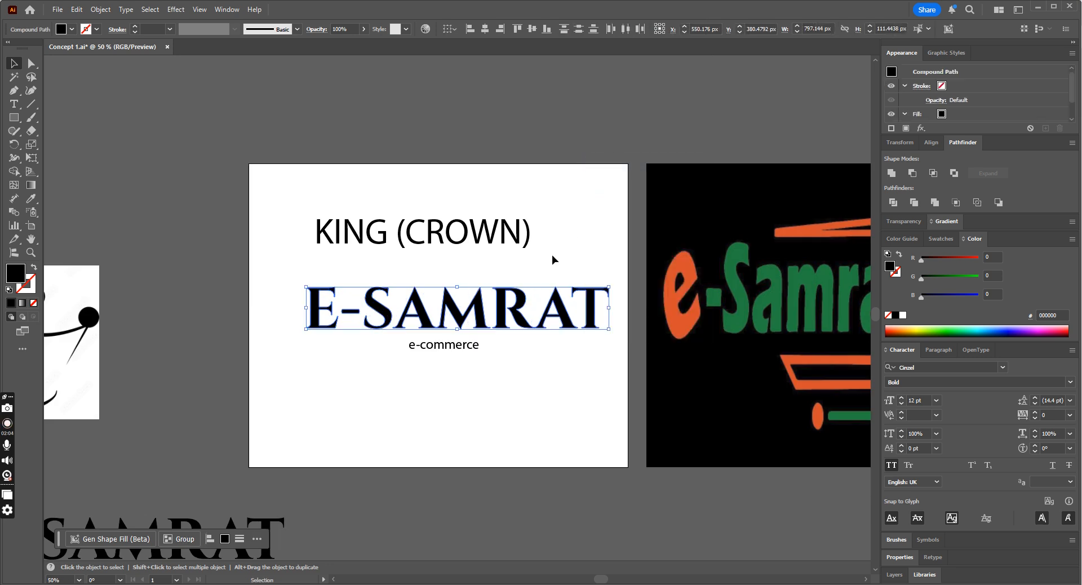
Merge the R and the adjacent A of the outlined title into one shape with Pathfinder Unite
left_click(550, 265)
left_click(535, 329)
left_click(546, 342)
left_click_drag(546, 342, 529, 322)
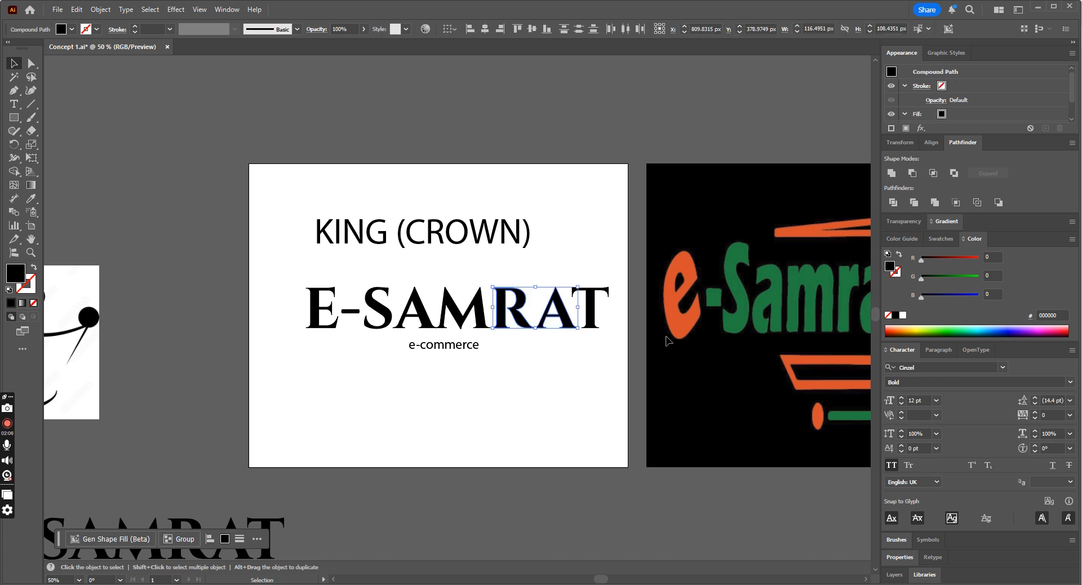
left_click(894, 174)
left_click(503, 398)
Inspect the outlined E-SAMRAT title up close, including the joined R and A
scroll(503, 398, "up", 1)
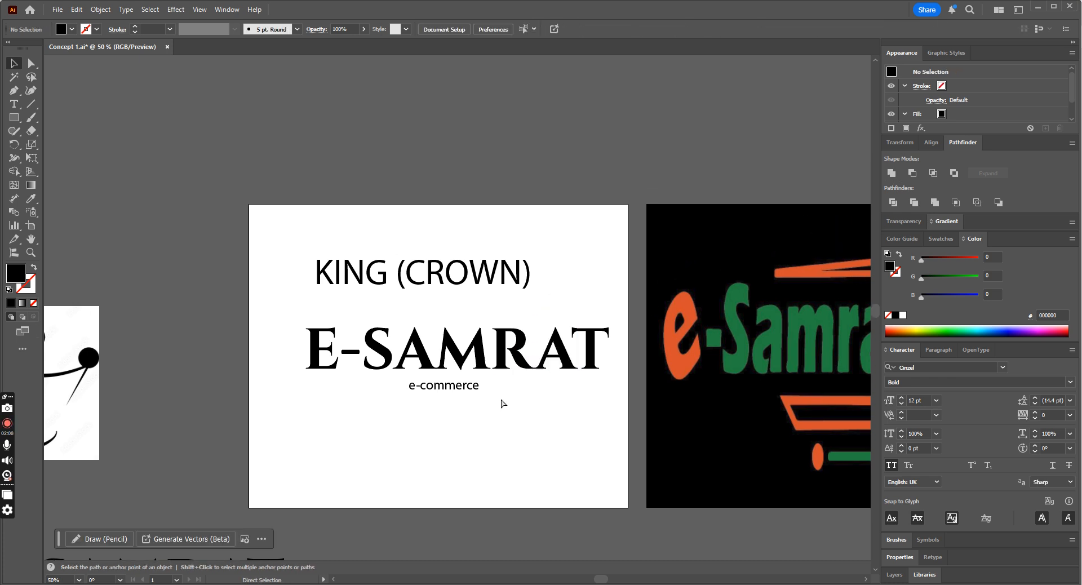
key("ctrl+plus")
key("ctrl+plus")
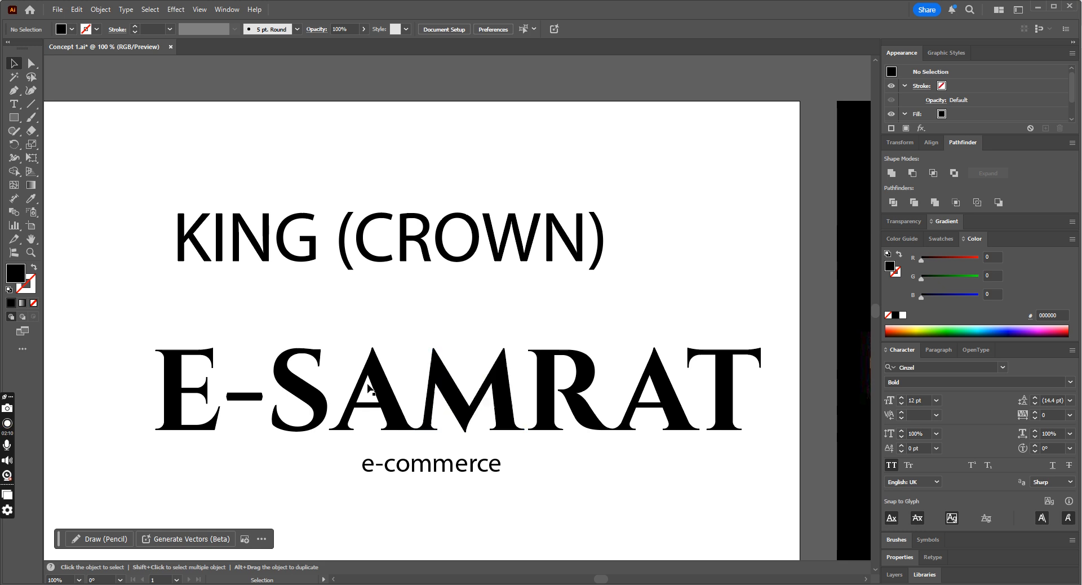
key("ctrl+minus")
key("ctrl+minus")
key("ctrl+plus")
key("ctrl+plus")
left_click(13, 90)
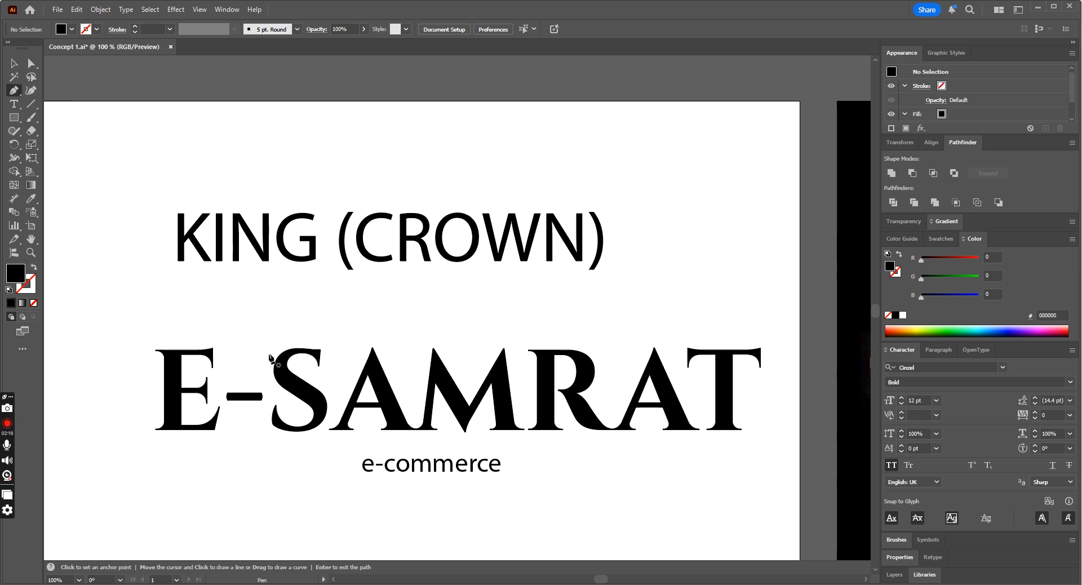
key("ctrl+minus")
key("ctrl+minus")
key("v")
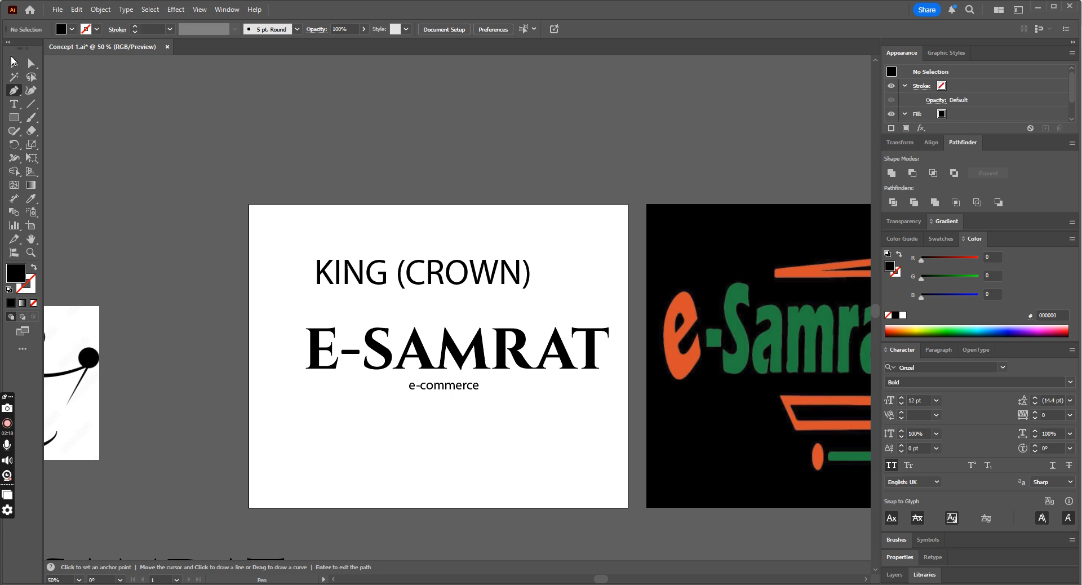
Move the crown reference image closer to the artboard
left_click_drag(75, 385, 193, 296)
key("ctrl+minus")
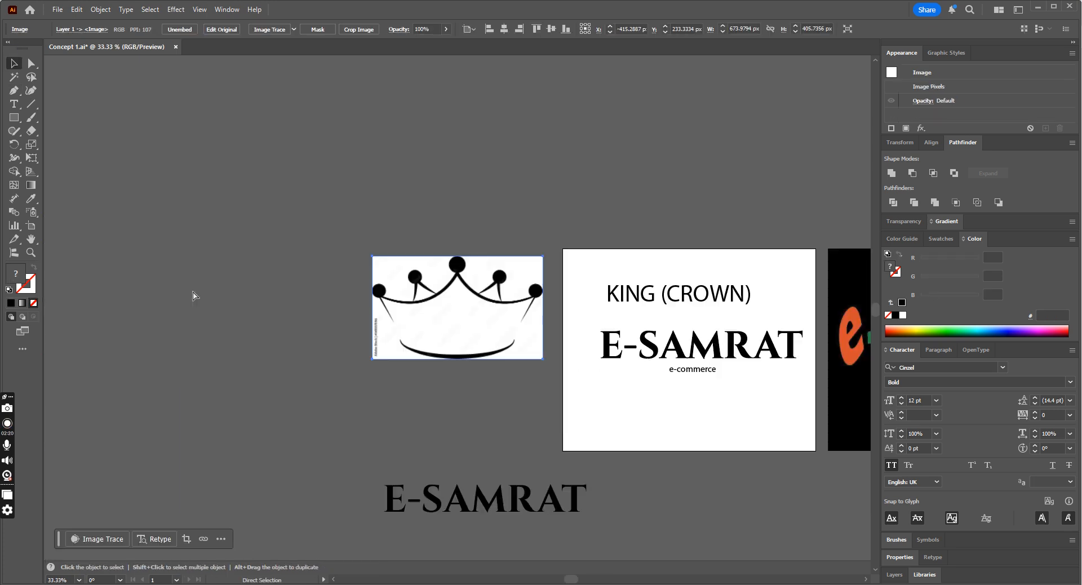
key("ctrl+plus")
Set up a Generate Vectors request with the prompt "Crown", the Icon content type and a low detail level
right_click(446, 505)
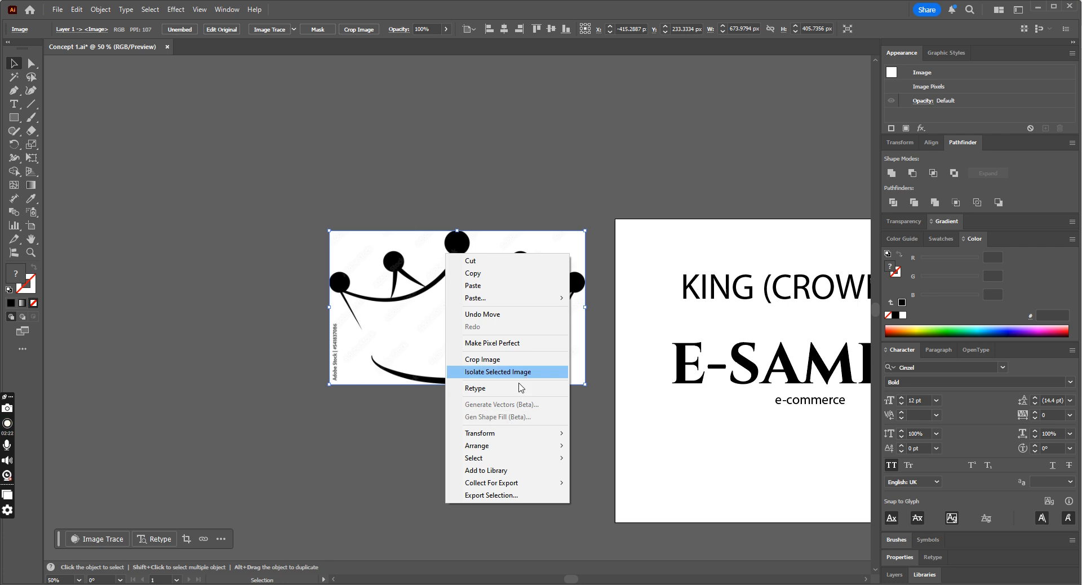
left_click(375, 458)
right_click(459, 456)
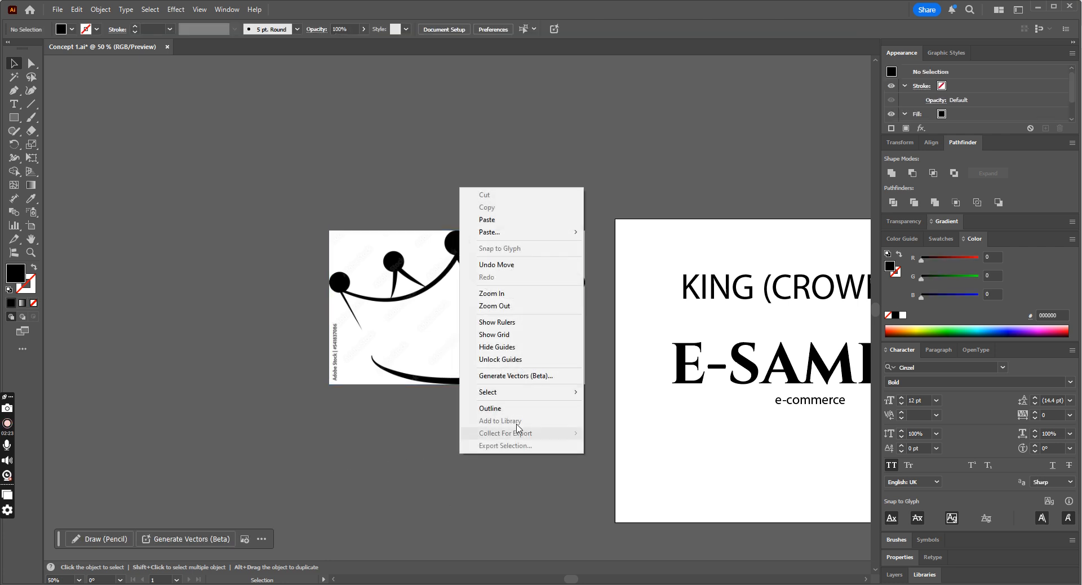
left_click(531, 375)
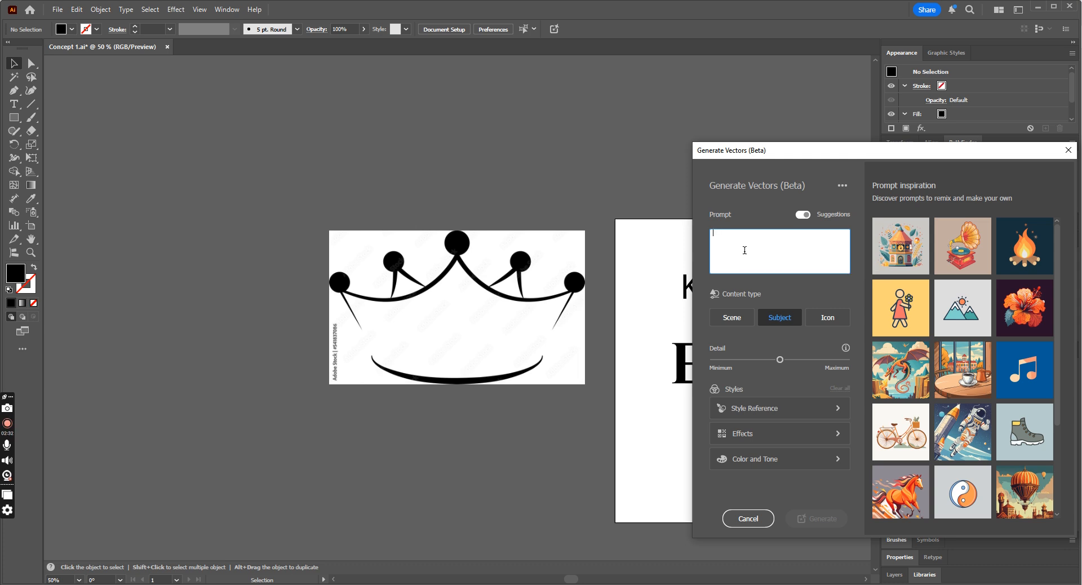
type("Crown")
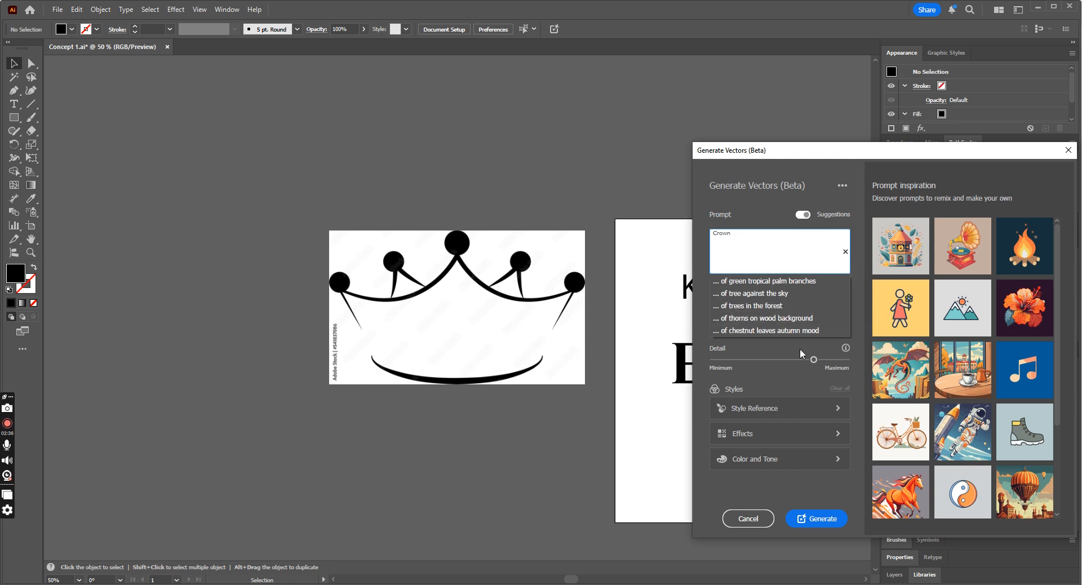
left_click_drag(781, 359, 747, 360)
left_click(822, 319)
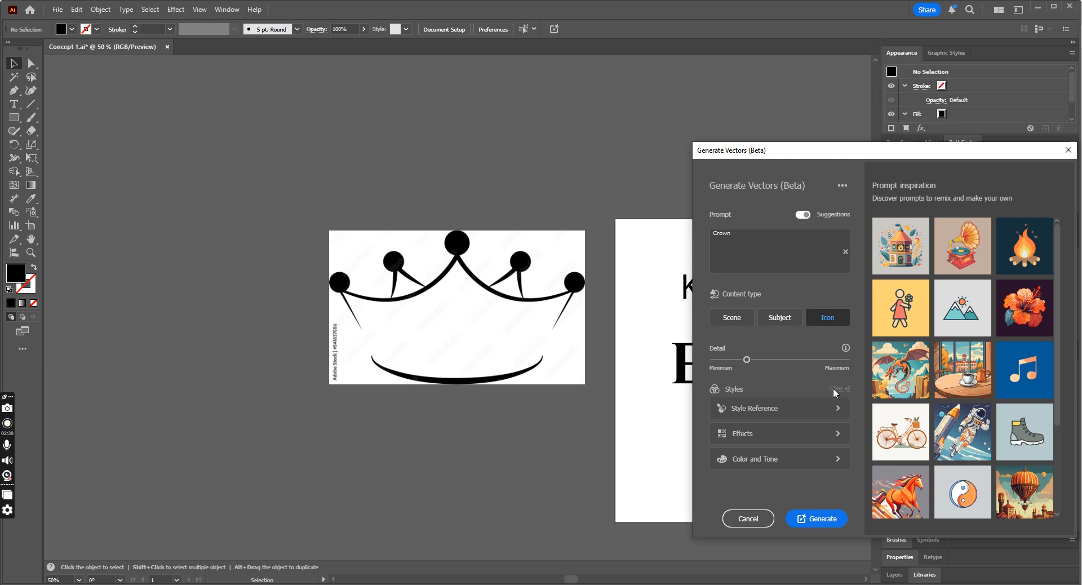
Use the crown reference image as the style reference and generate the crown vectors
left_click(800, 409)
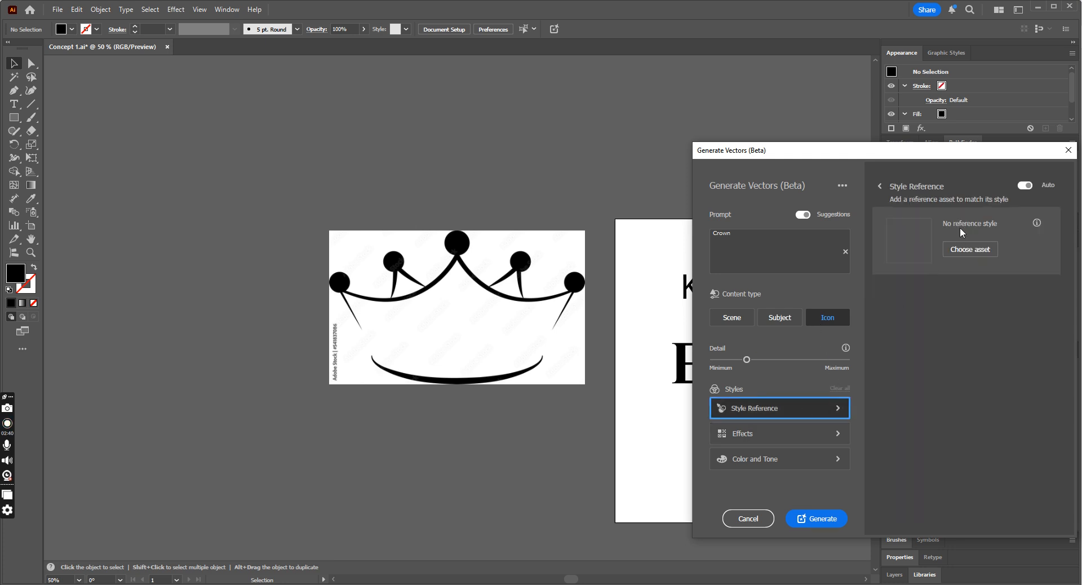
left_click(496, 267)
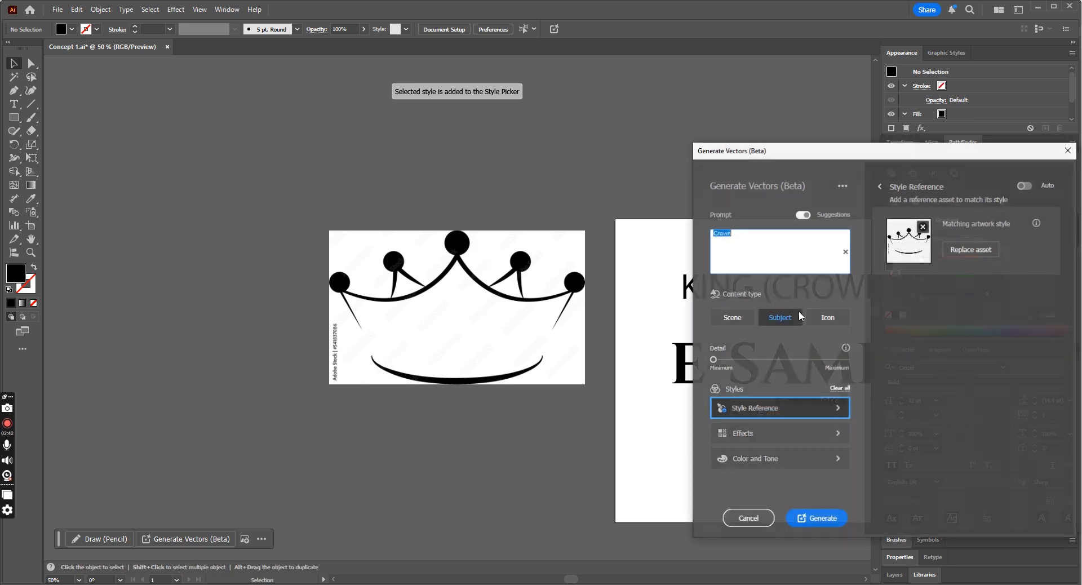
left_click(814, 520)
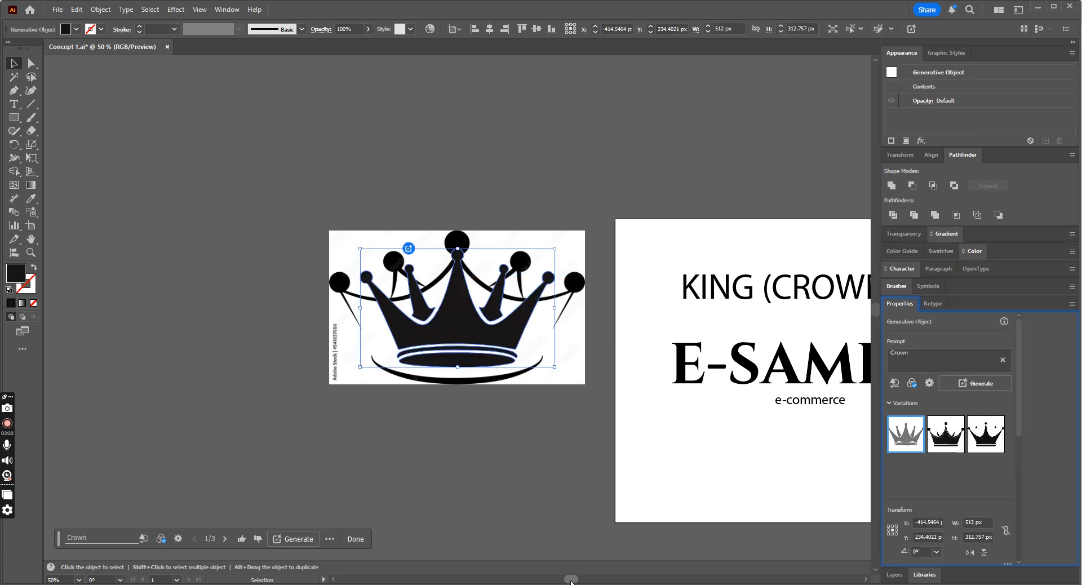
Move the generated crown below the reference image and preview its other two variations
left_click(565, 430)
left_click_drag(491, 351, 536, 487)
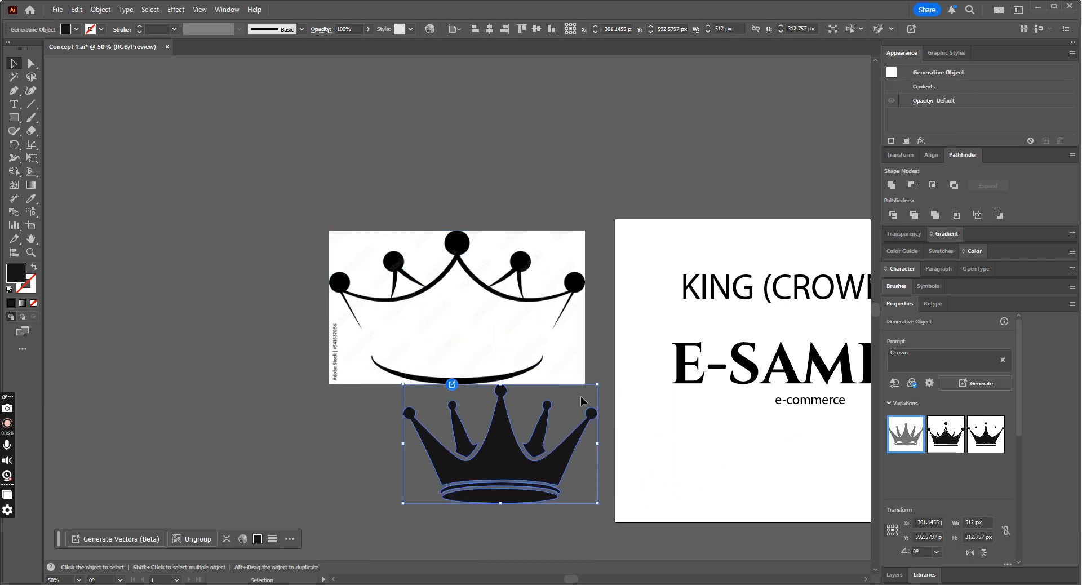
left_click(955, 452)
left_click(986, 434)
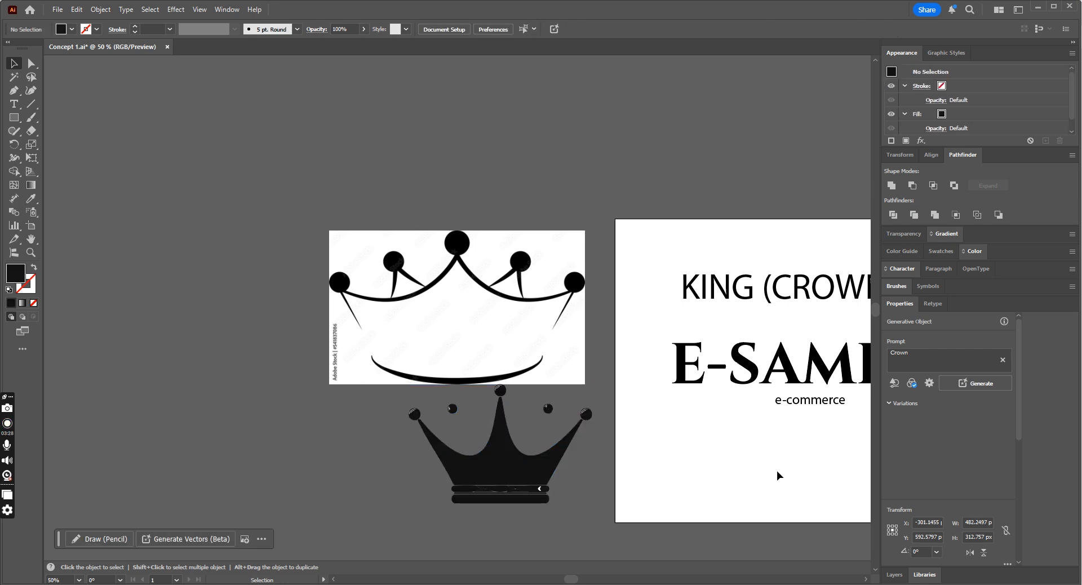
mouse_move(488, 461)
left_mouse_down()
mouse_move(573, 464)
mouse_move(489, 464)
left_mouse_up()
Ungroup all parts of the first generated crown variation
right_click(517, 477)
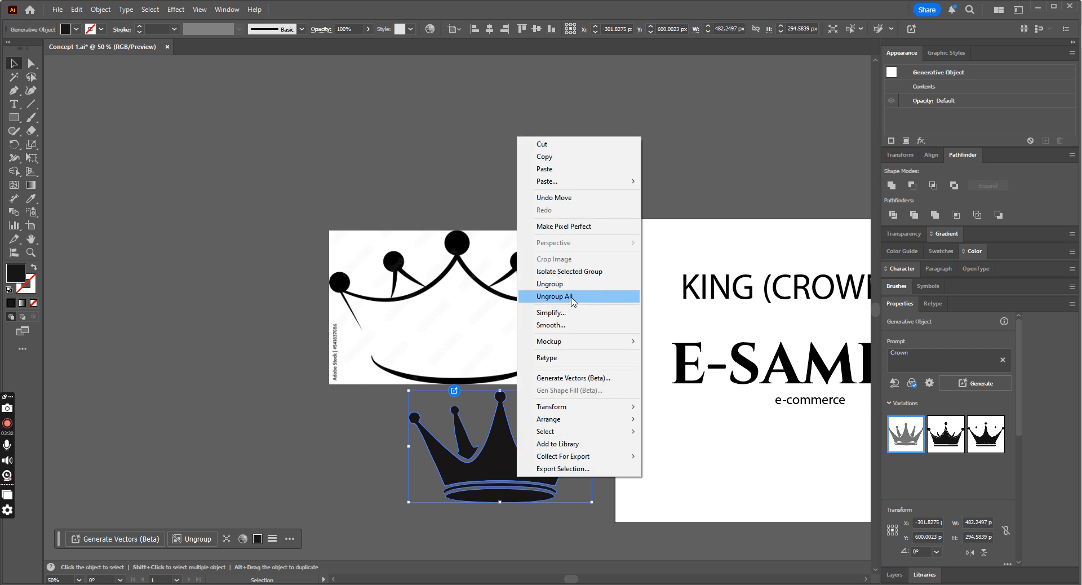
left_click(569, 296)
left_click(665, 453)
Select all pieces of the ungrouped crown and move them onto the artboard below the E-SAMRAT title
key("ctrl+plus")
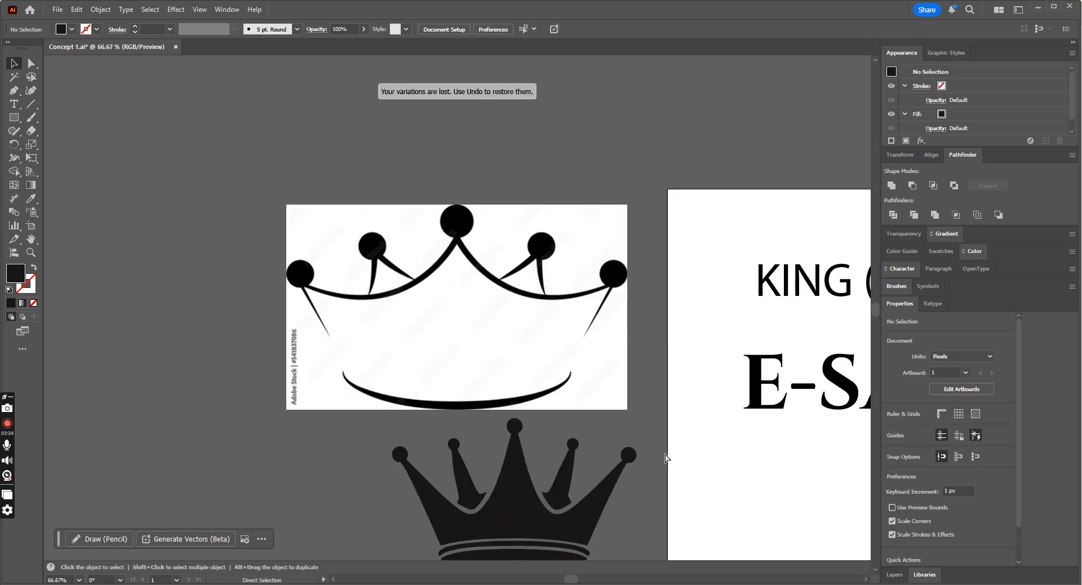
left_click(569, 358)
scroll(664, 408, "down", 1)
scroll(666, 412, "down", 1)
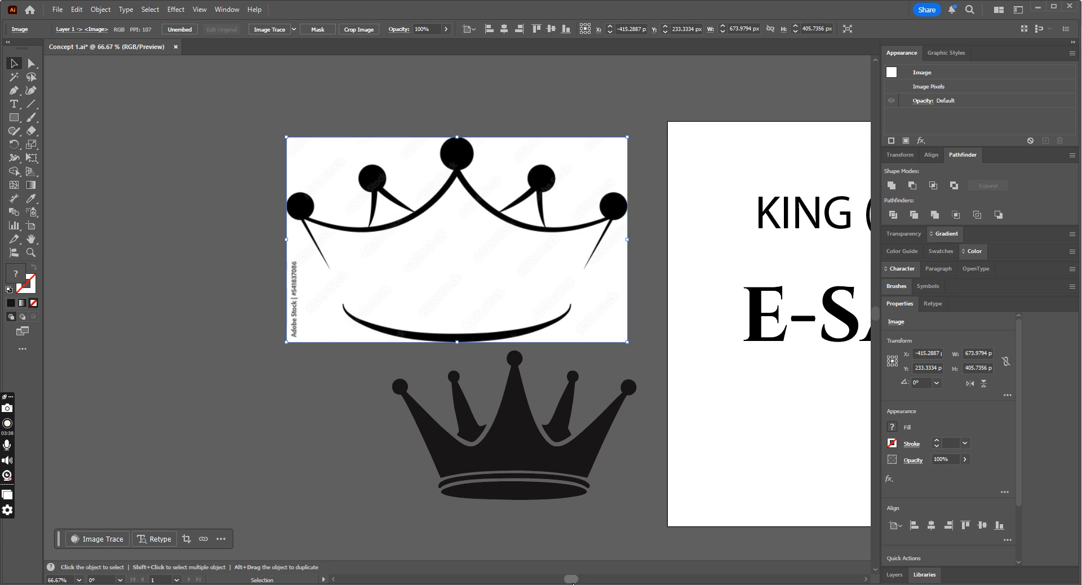
scroll(573, 580, "right", 4)
left_click_drag(308, 493, 591, 508)
Scale the crown down to about 255 x 156 px and place it in the artboard's lower-left area
key("ctrl+plus")
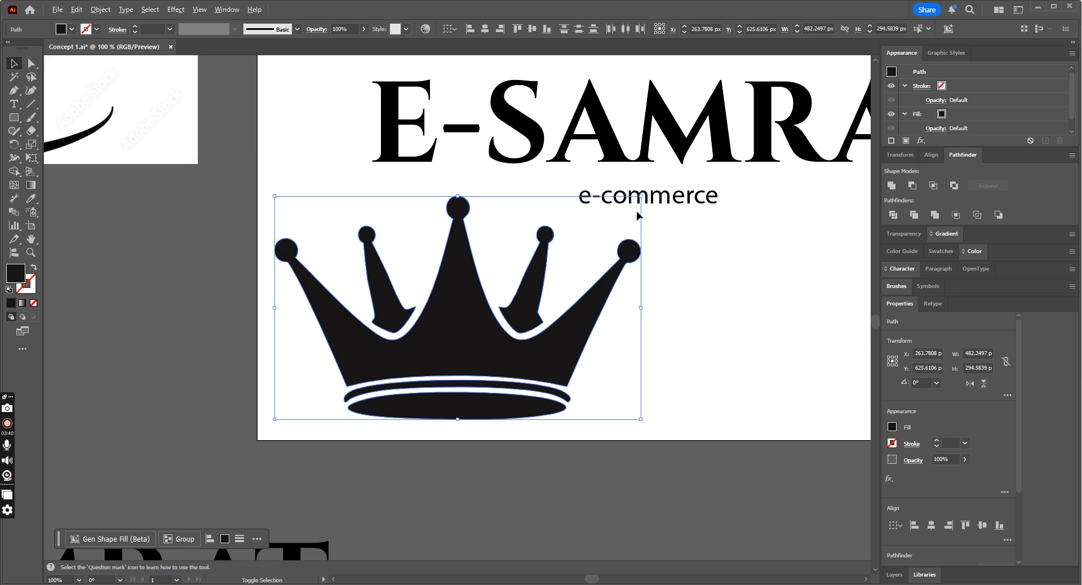
left_click_drag(641, 196, 556, 248)
left_click_drag(498, 338, 461, 367)
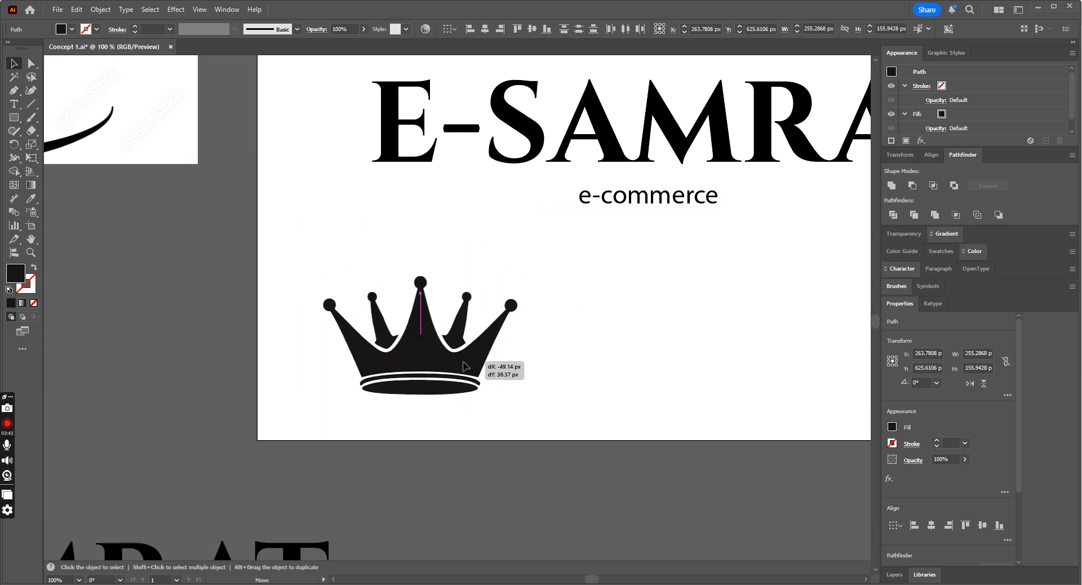
left_click(603, 352)
Compare the E-SAMRAT title's lettering with the orange and green e-Samrat shopping cart reference logo
scroll(598, 163, "up", 1)
left_click(599, 156)
scroll(600, 155, "up", 3)
scroll(599, 155, "right", 3)
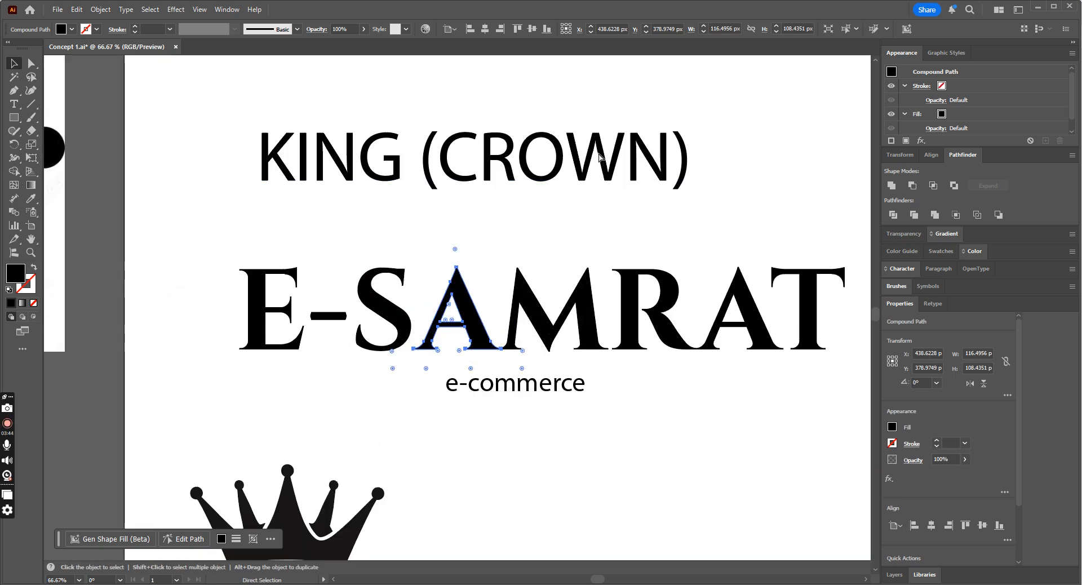
left_click(699, 356)
left_click_drag(438, 253, 816, 331)
key("ctrl+minus")
key("ctrl+minus")
left_click(787, 333)
key("ctrl+plus")
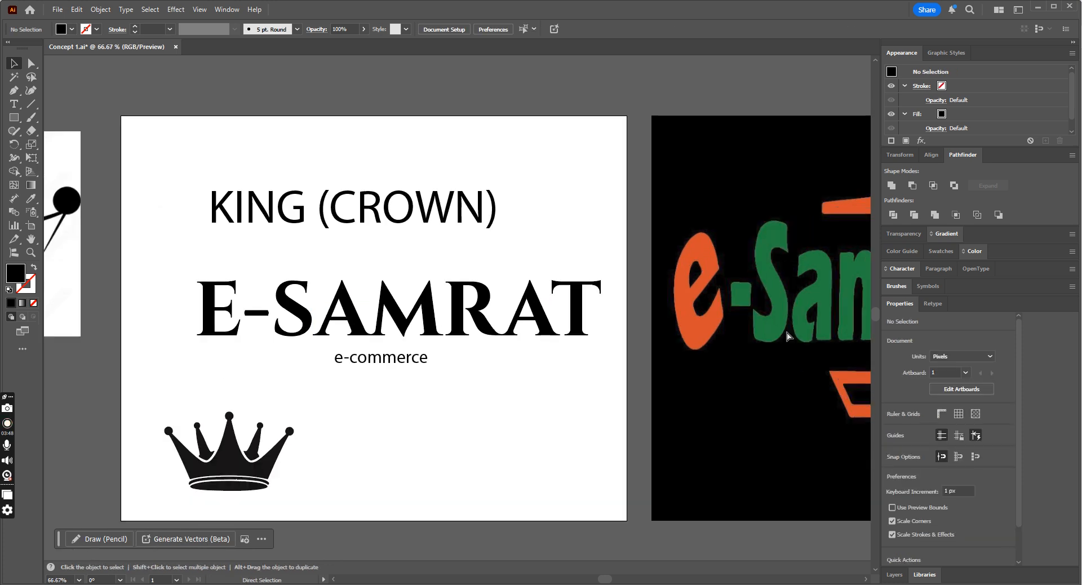
left_click_drag(605, 580, 616, 582)
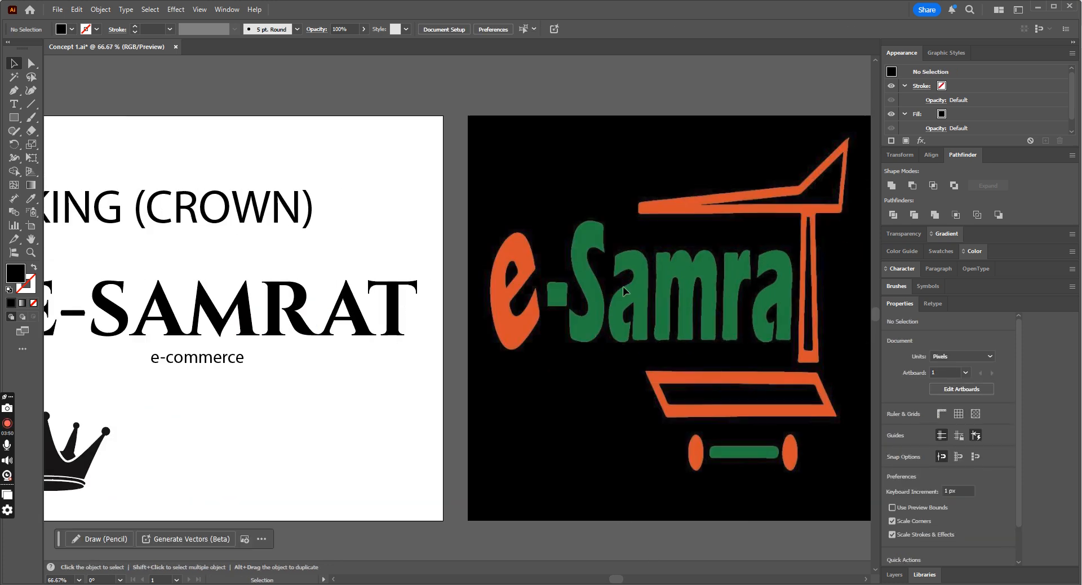
left_click_drag(620, 583, 611, 584)
left_click_drag(527, 325, 610, 336)
left_click_drag(143, 283, 225, 350)
left_click(239, 357)
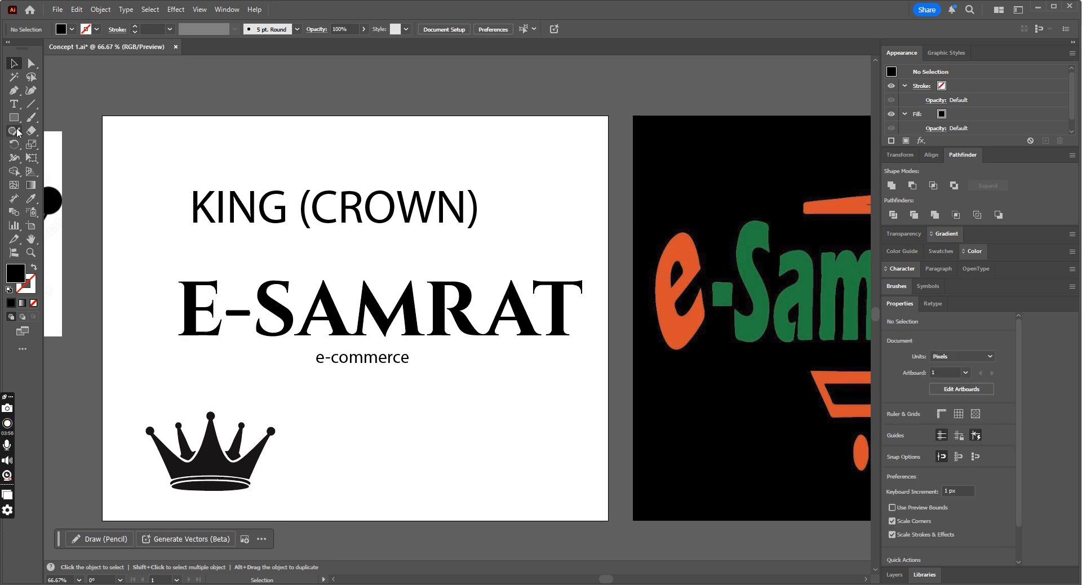
Add the separate text "amrat" below the e-commerce line in 12 pt Cinzel Bold, with All Caps turned off
left_click(20, 104)
left_click(429, 426)
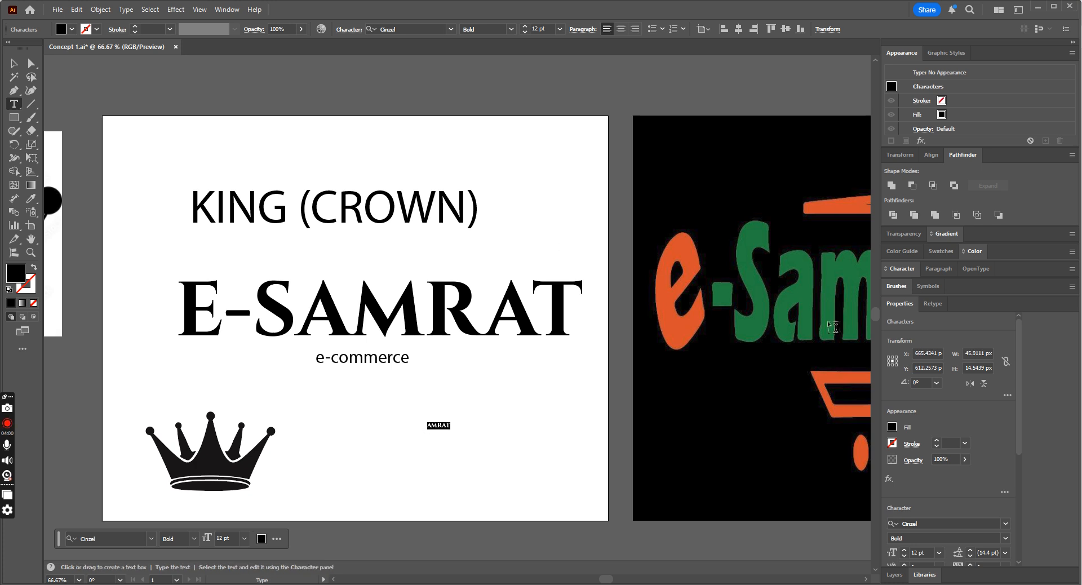
left_click(902, 269)
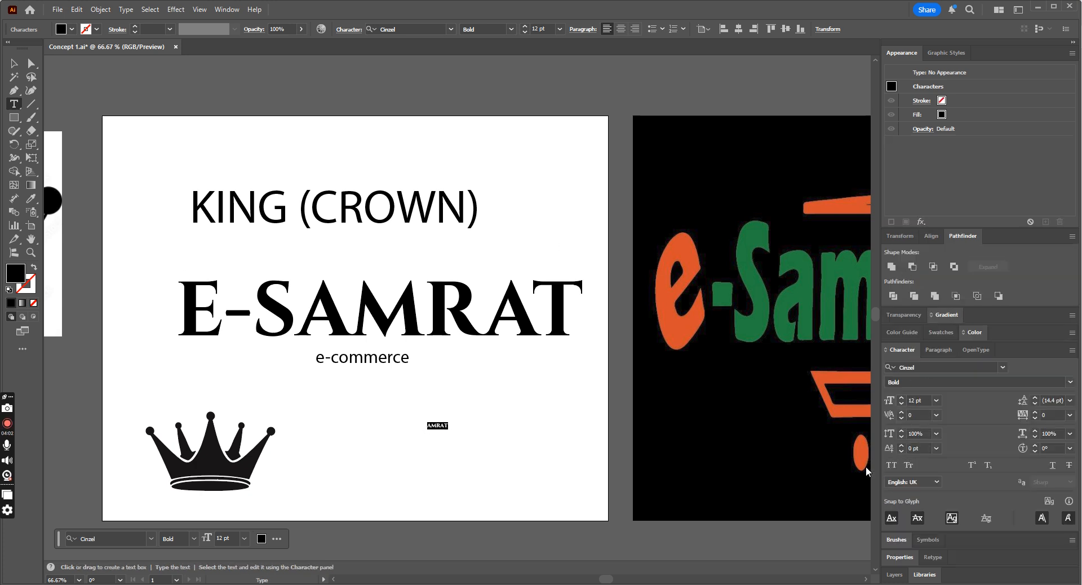
Enlarge the new AMRAT text to about 101.6 pt and align it directly after the outlined S of the title
left_click(13, 65)
left_click_drag(451, 418, 590, 367)
left_click_drag(496, 390, 474, 289)
left_click_drag(422, 326, 420, 327)
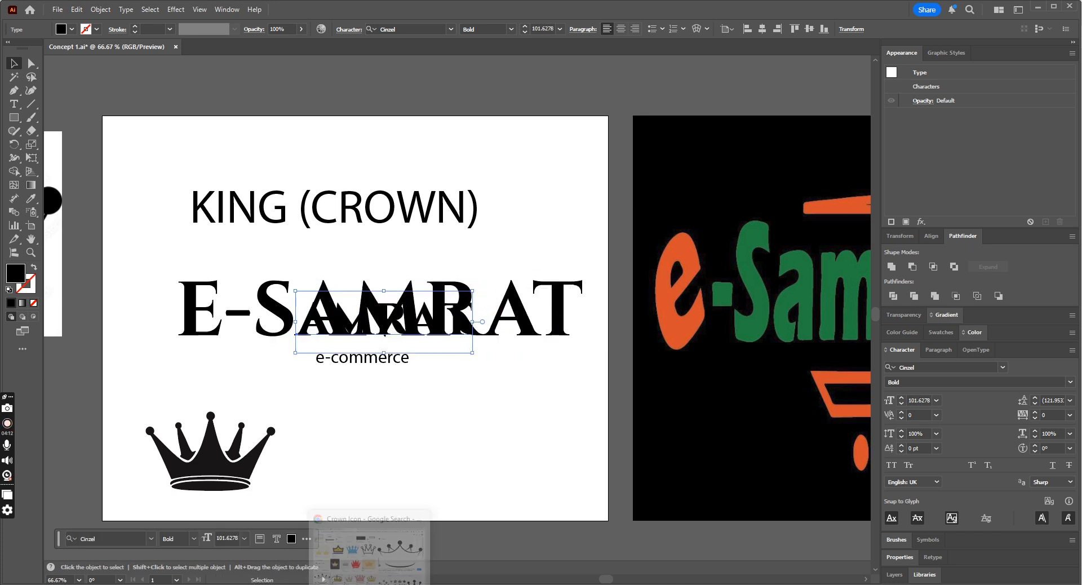
Switch to the 1001 Fonts page in the browser and replace the sans serif filter with serif
left_click(372, 524)
left_click(243, 6)
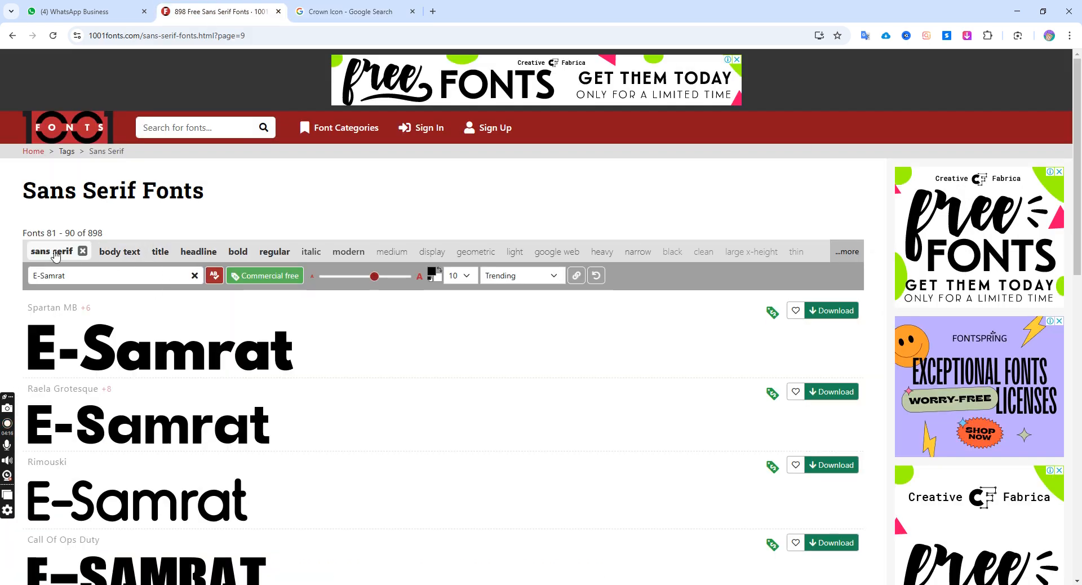
left_click(82, 251)
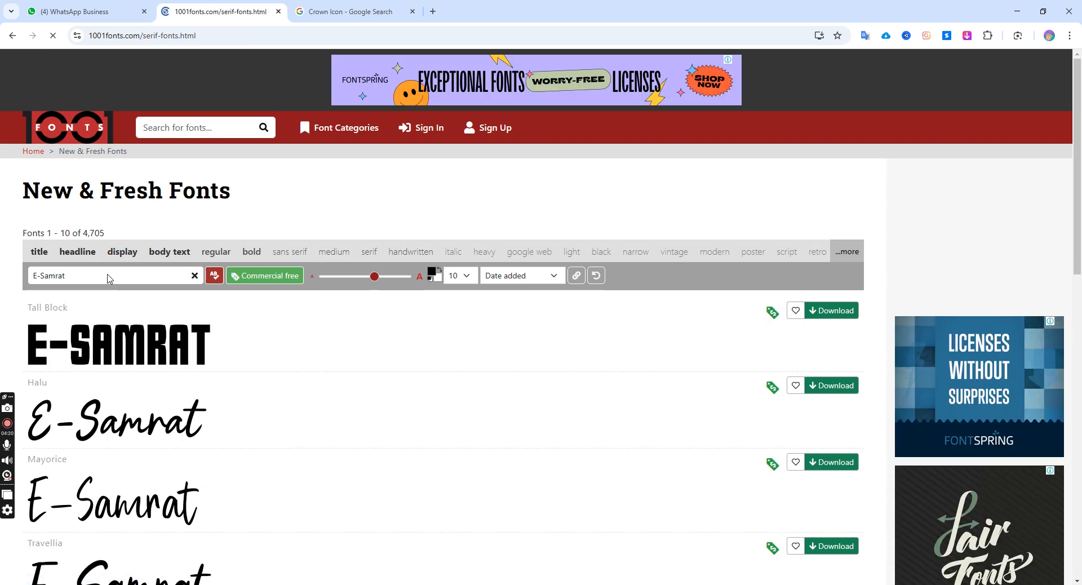
Preview the serif fonts with the sample text "amrat", browse the results and return to Illustrator
left_click_drag(79, 276, 1, 279)
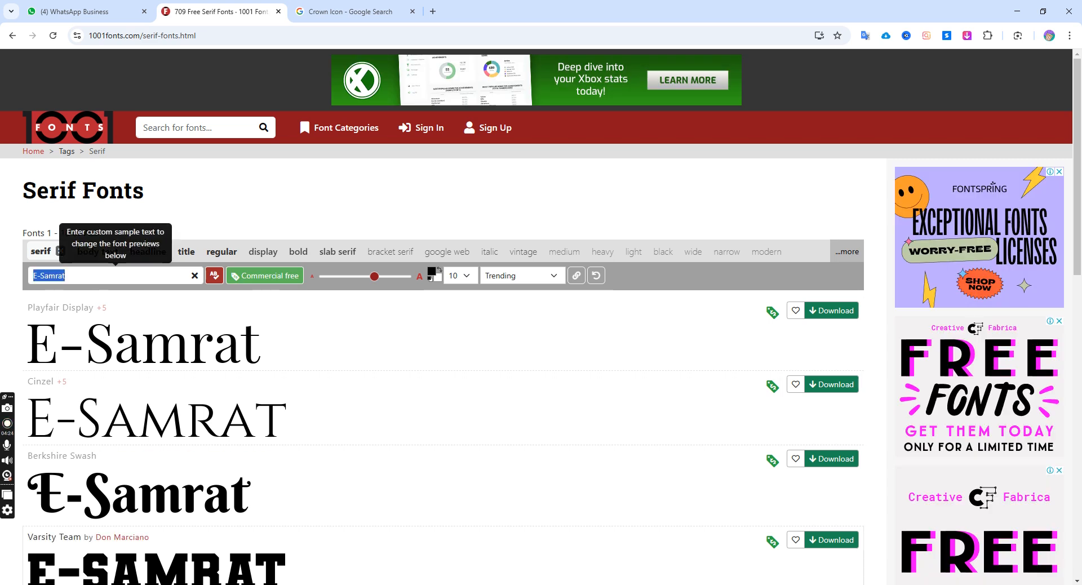
key("alt+Tab")
key("alt+Tab")
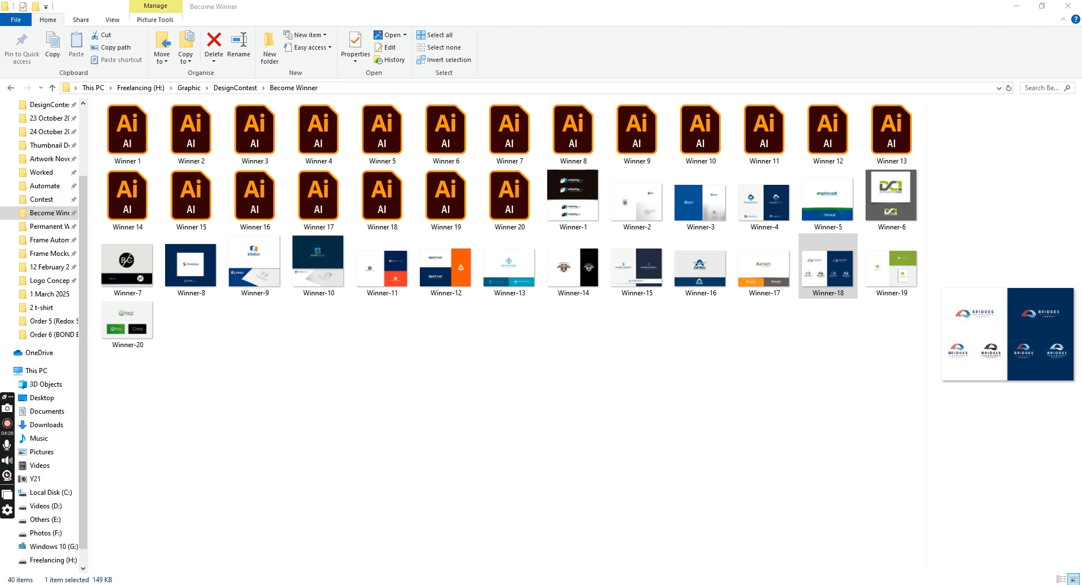
key("alt+Tab")
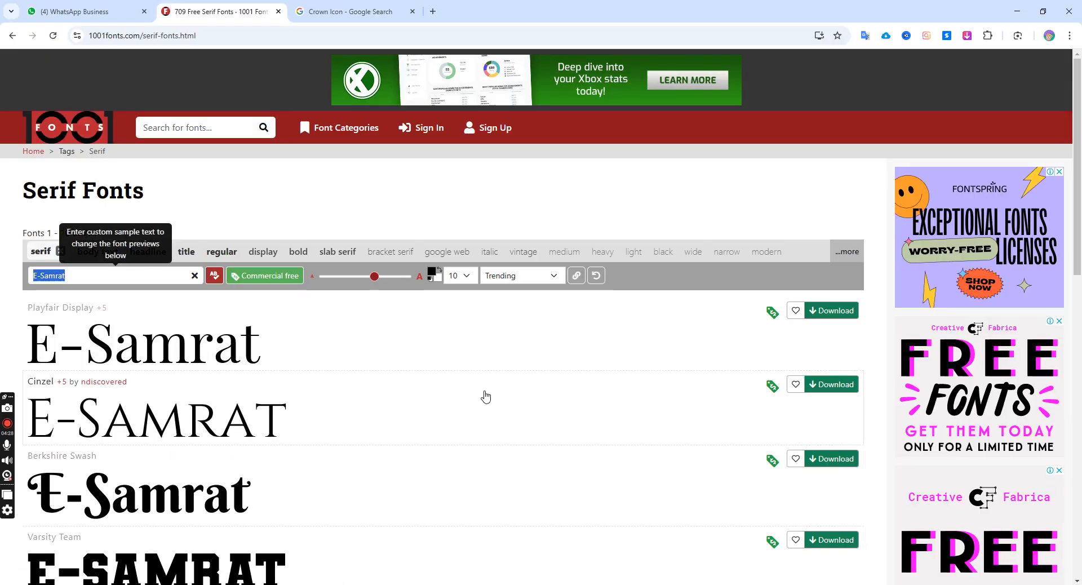
type("a")
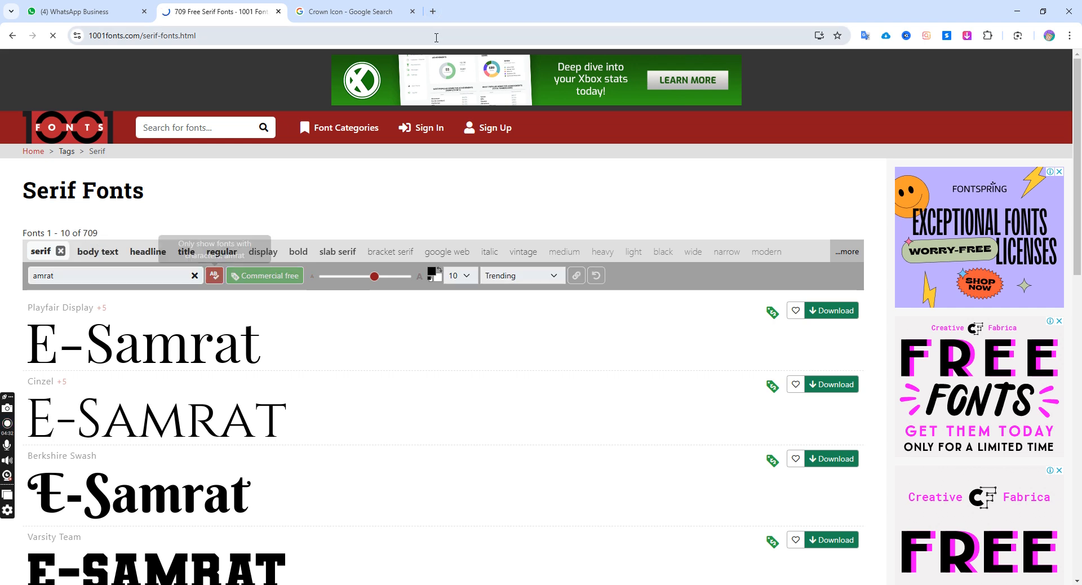
scroll(461, 180, "down", 1)
scroll(461, 179, "down", 1)
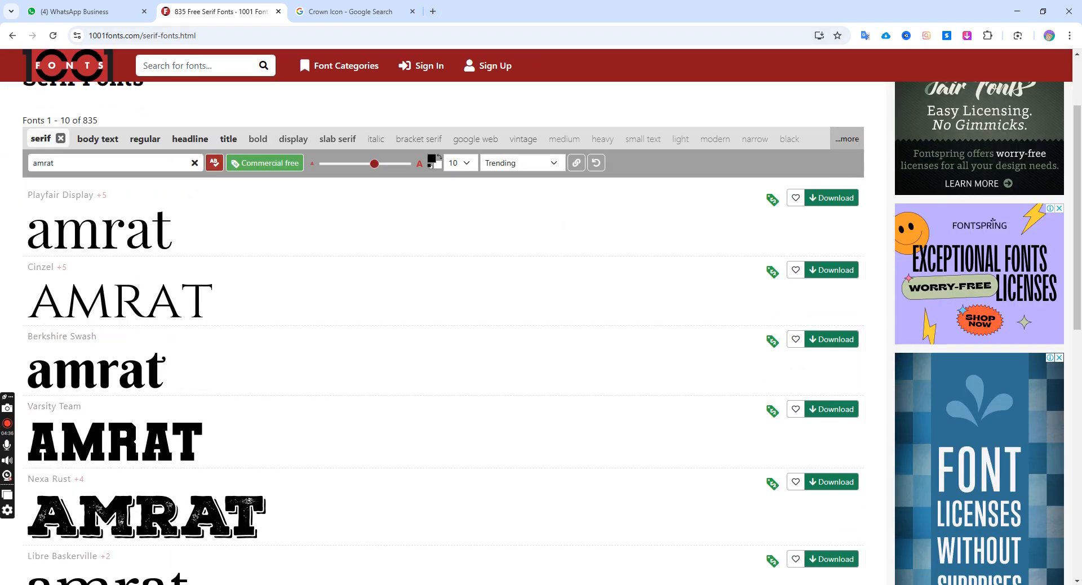
left_click(509, 584)
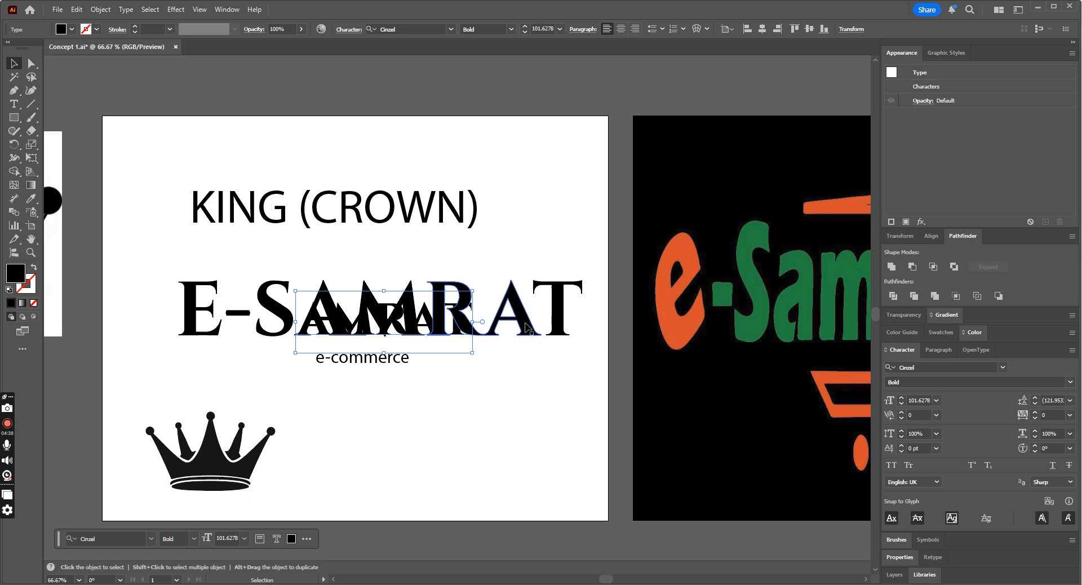
left_click(527, 328)
left_click(276, 288)
key("Delete")
left_click_drag(411, 317, 377, 313)
key("ctrl+z")
key("ctrl+z")
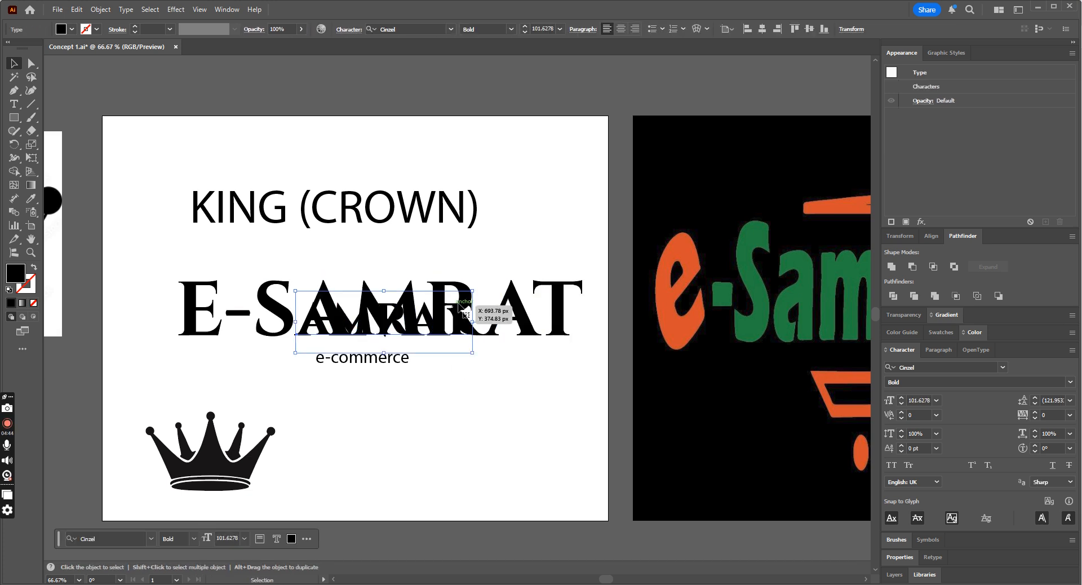
Delete the large outlined AMRAT letters and select the smaller AMRAT text following E-S
left_click(592, 258)
left_click(422, 283)
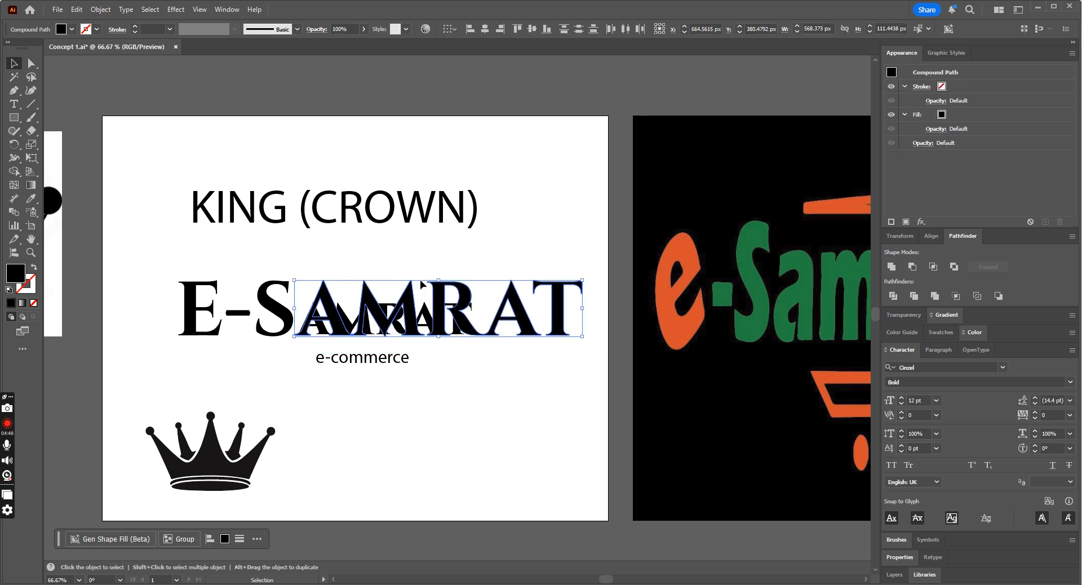
key("Delete")
left_click(466, 320)
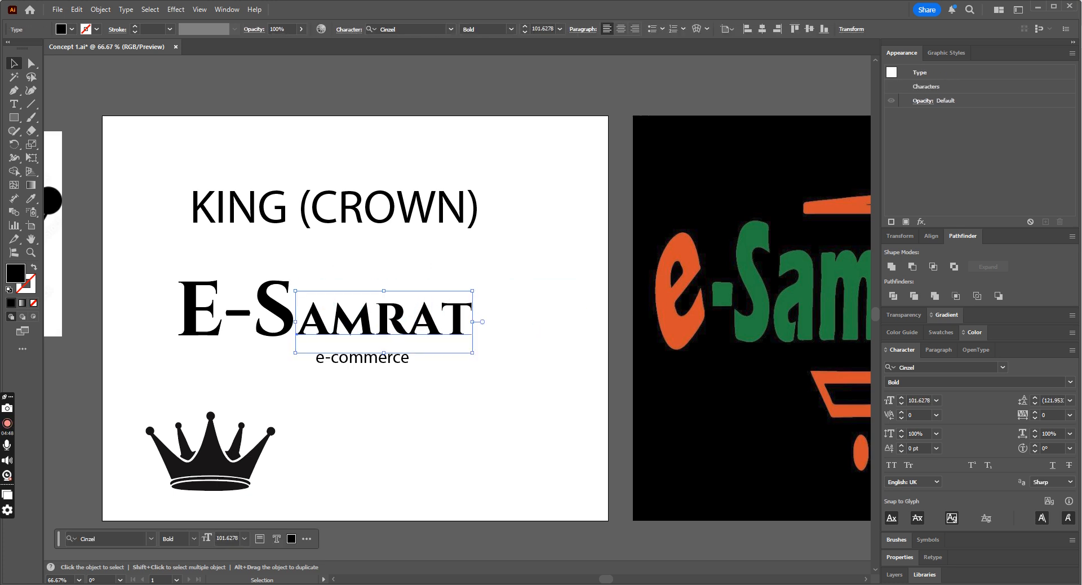
Switch to the 1001 Fonts page in the browser and change the serif preview sample text to "Samrat"
key("alt+Tab")
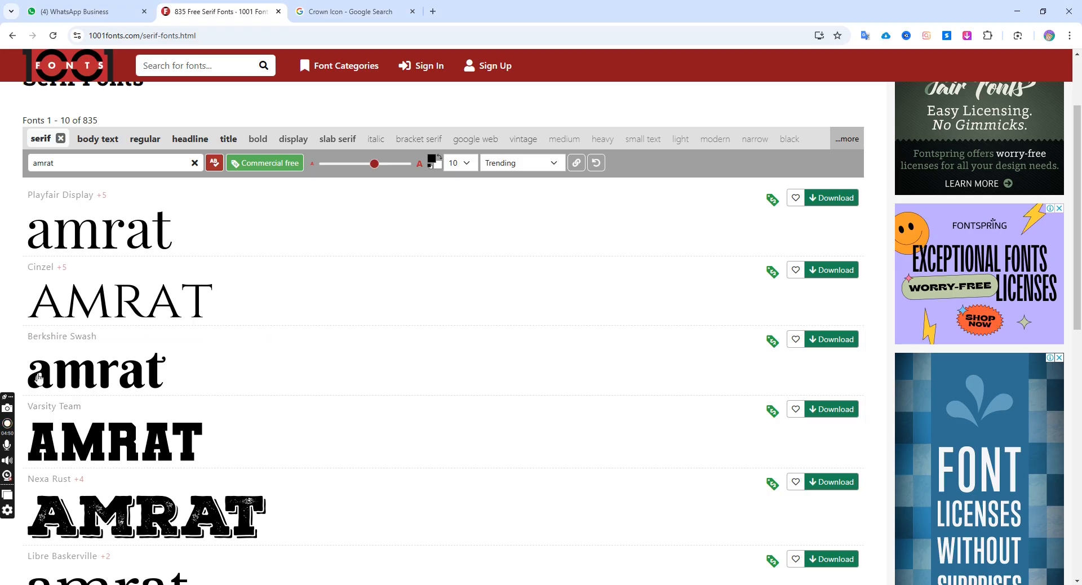
scroll(218, 400, "down", 5)
scroll(218, 402, "down", 3)
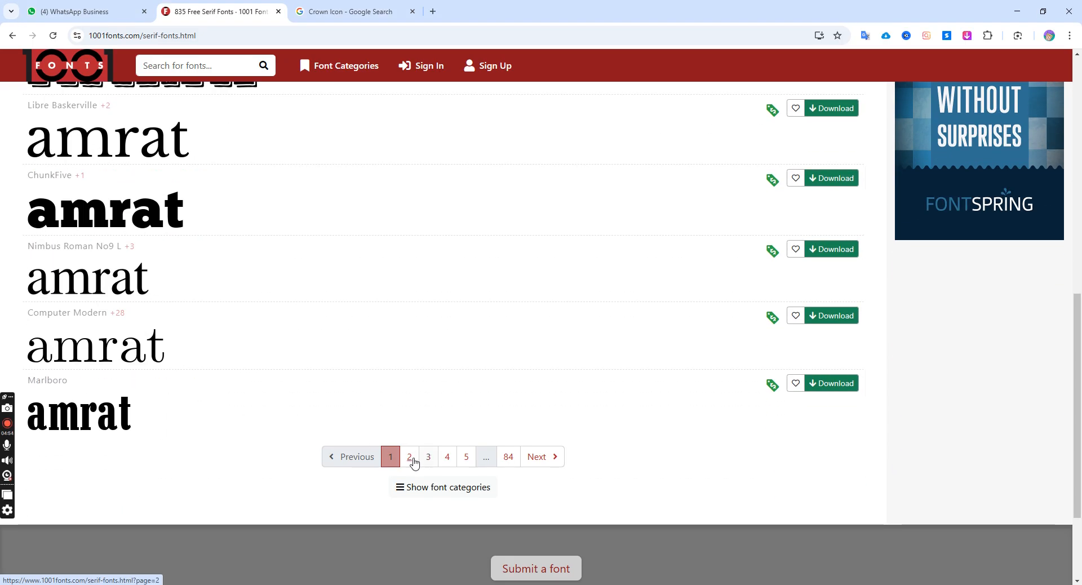
scroll(212, 259, "up", 8)
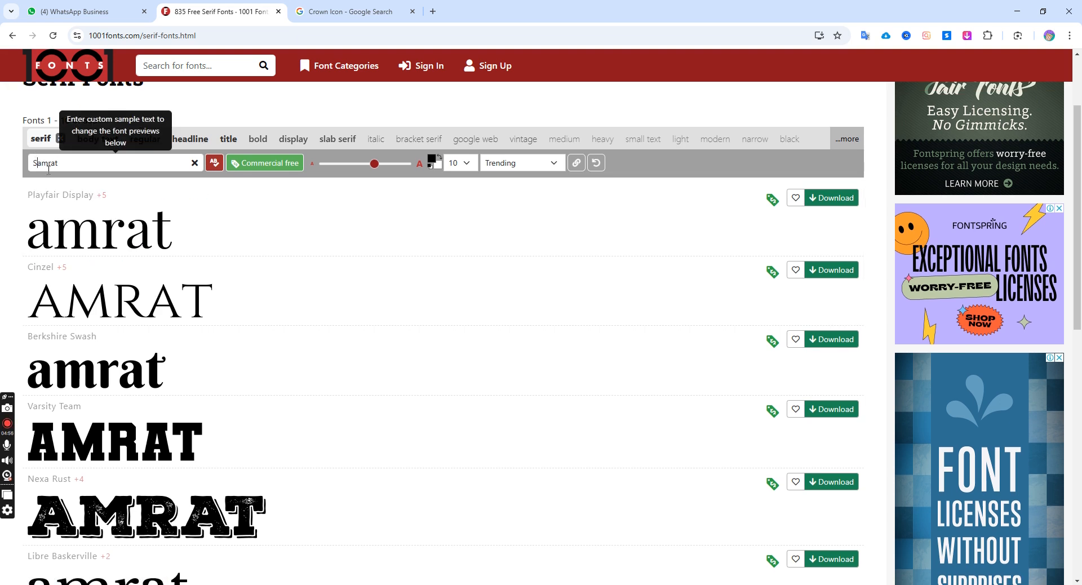
scroll(452, 394, "down", 1)
key("Return")
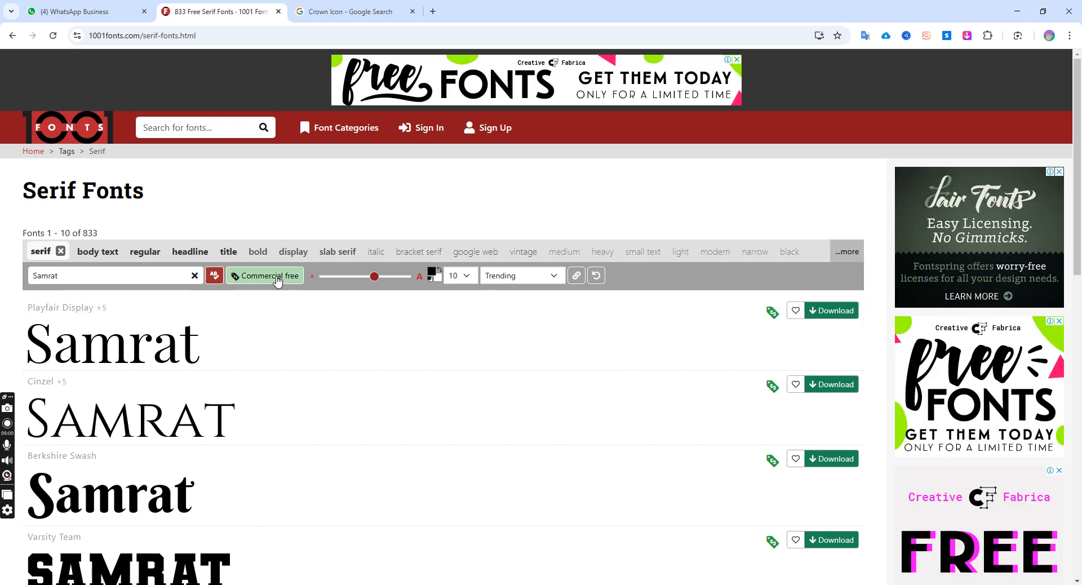
Compare the Samrat previews on pages 1 to 4 of the serif font results
scroll(326, 348, "down", 4)
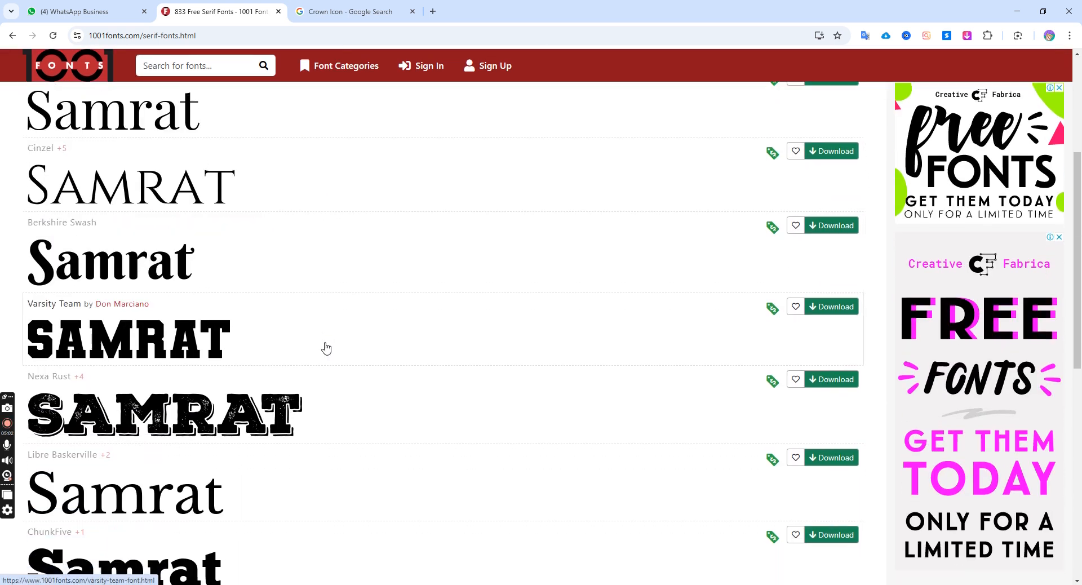
scroll(327, 347, "down", 7)
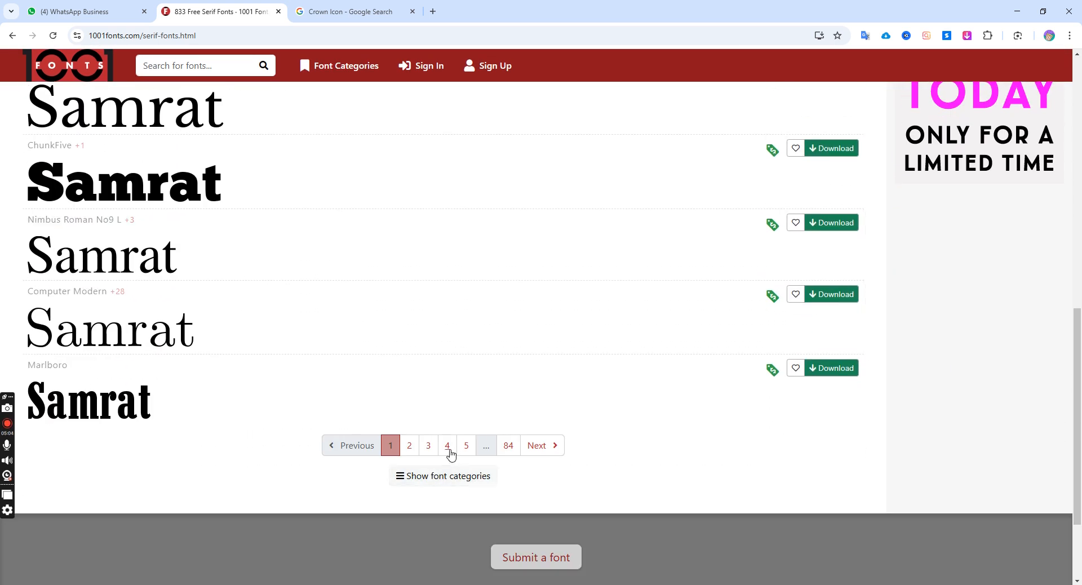
scroll(406, 440, "down", 5)
scroll(415, 435, "down", 5)
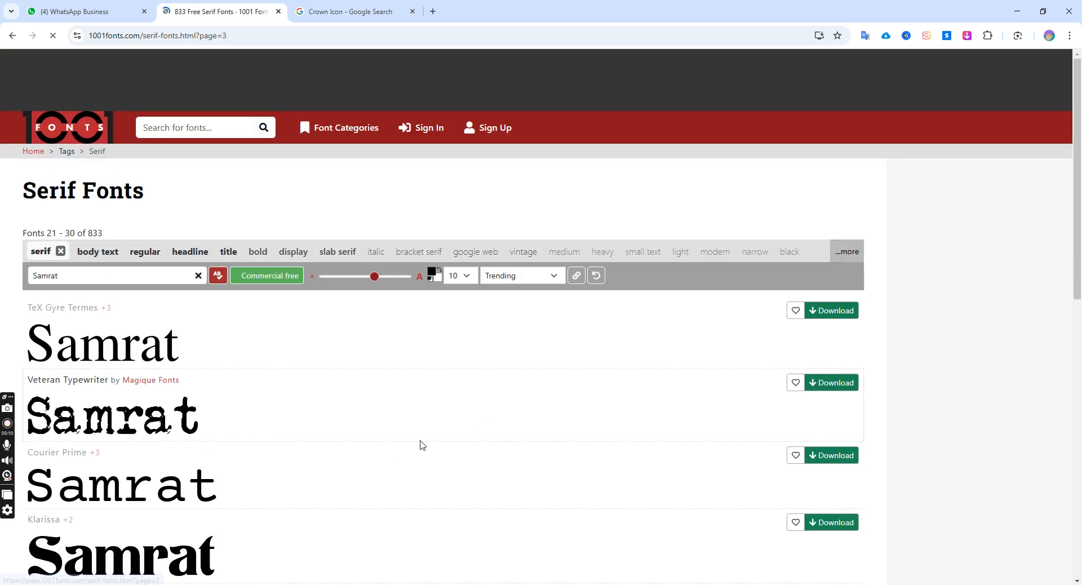
scroll(421, 445, "down", 3)
scroll(422, 445, "up", 1)
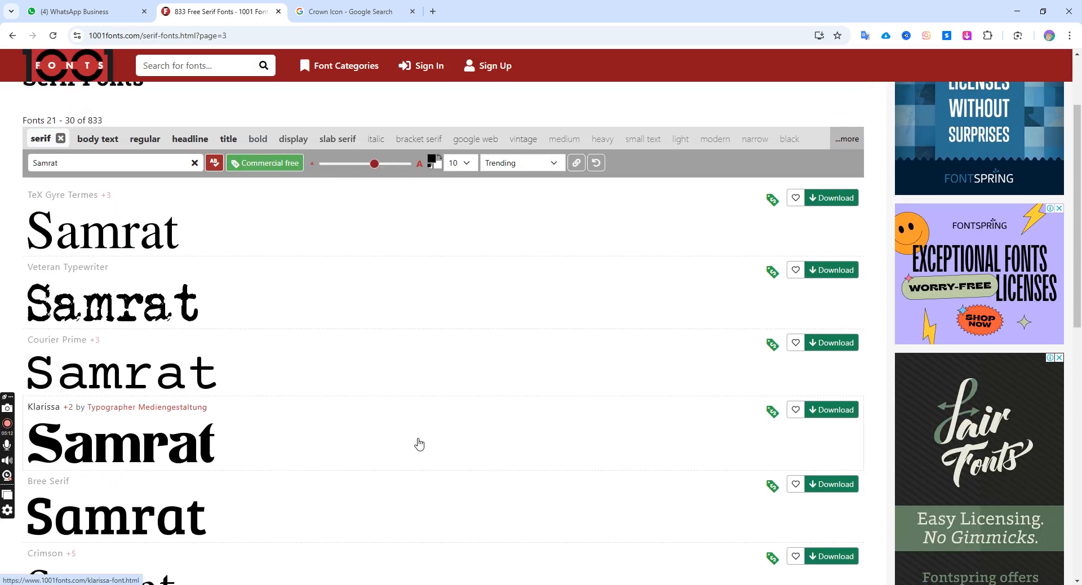
scroll(71, 264, "down", 3)
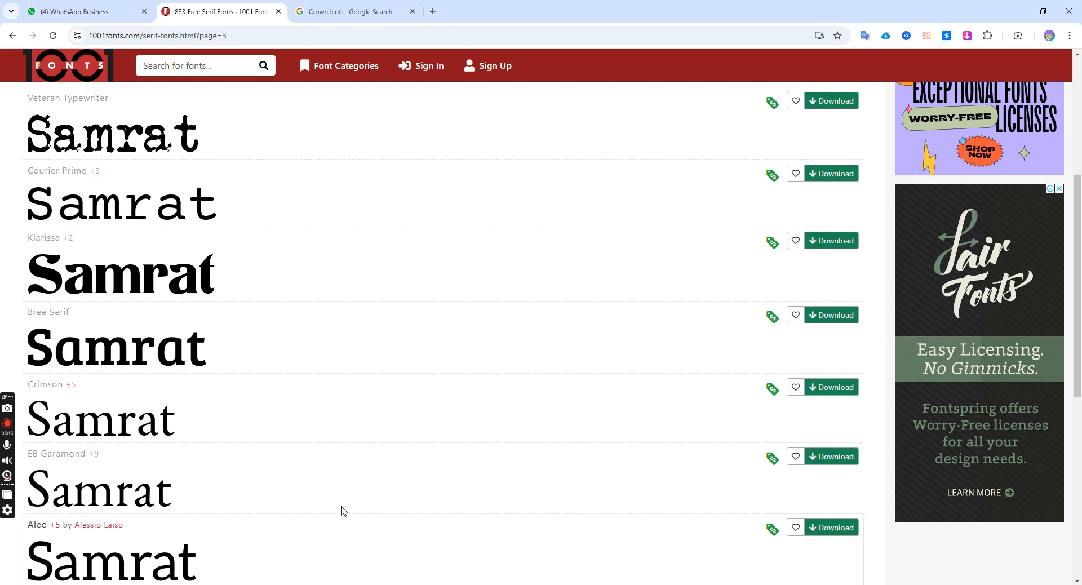
scroll(237, 442, "down", 4)
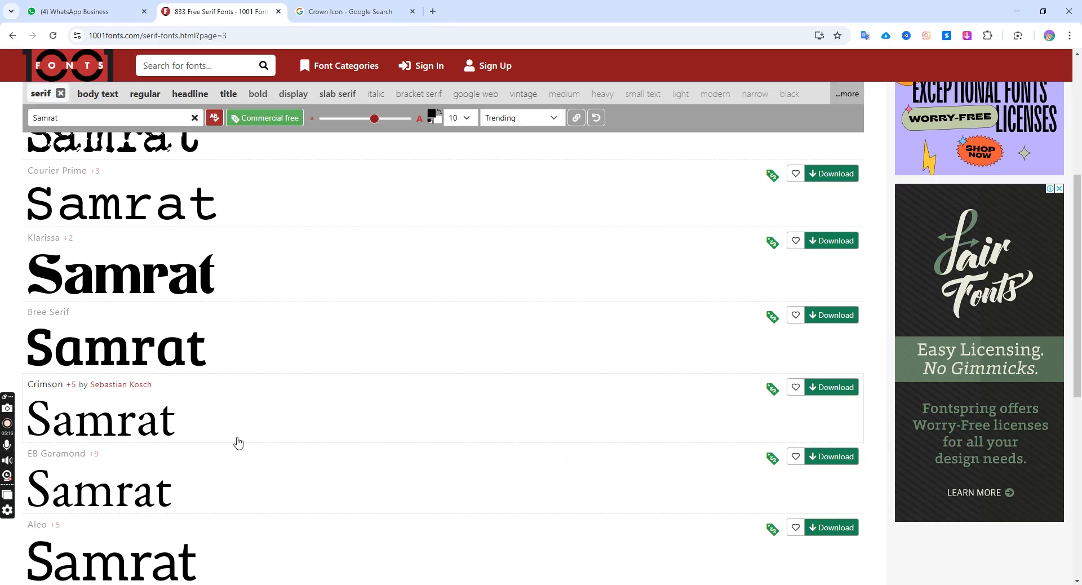
scroll(412, 427, "down", 2)
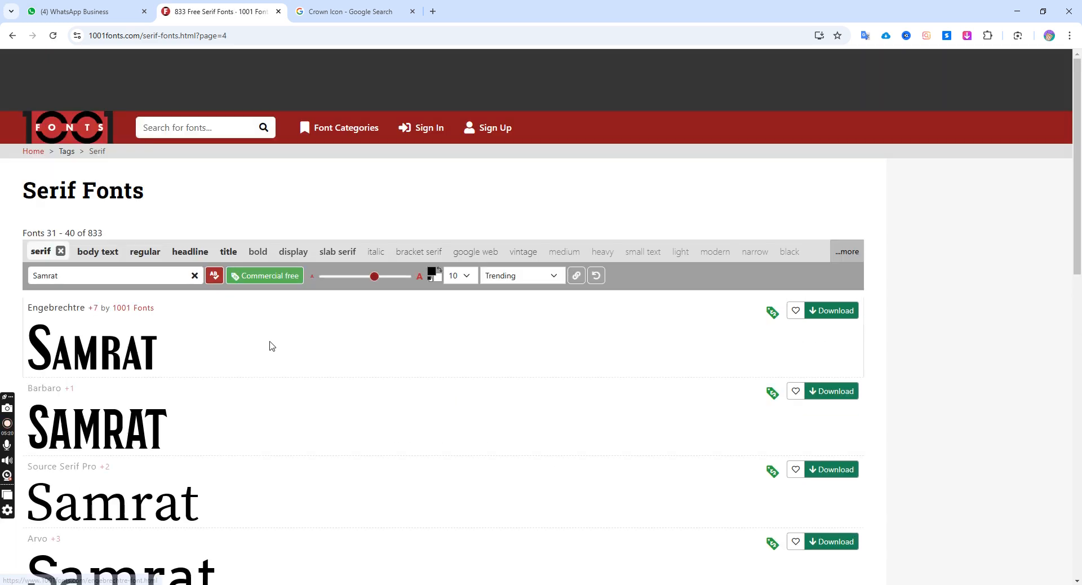
scroll(271, 346, "down", 5)
scroll(270, 345, "down", 7)
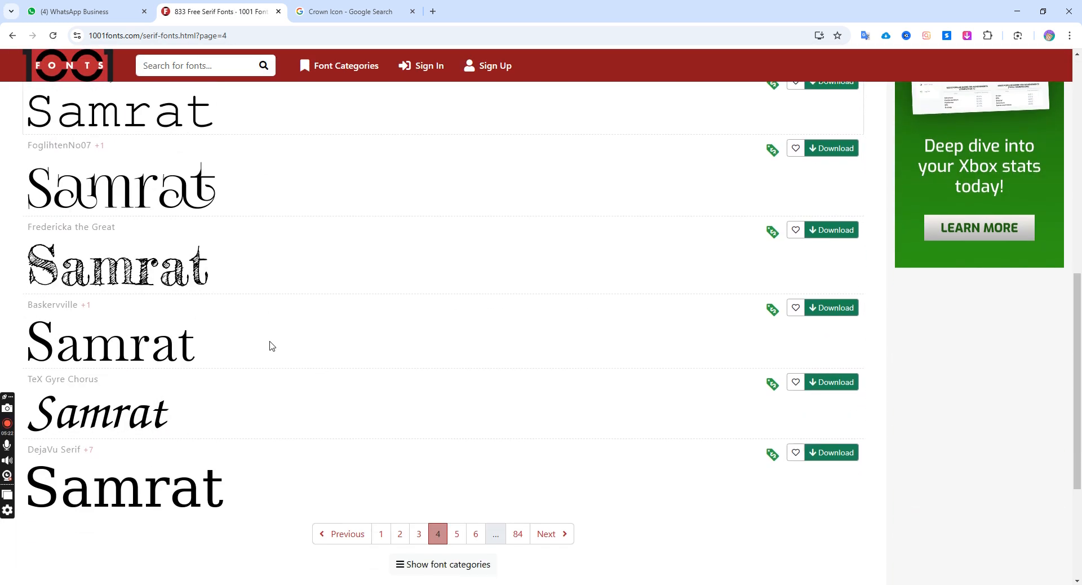
Examine the Samrat previews on pages 5 to 7 of the serif fonts for a suitable logo typeface
left_click(462, 458)
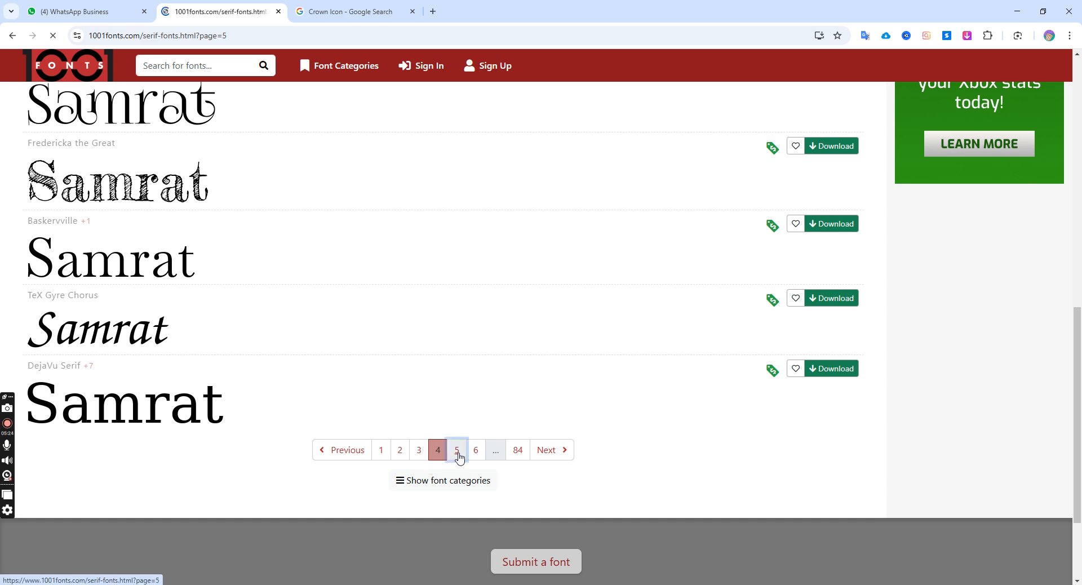
scroll(412, 418, "down", 4)
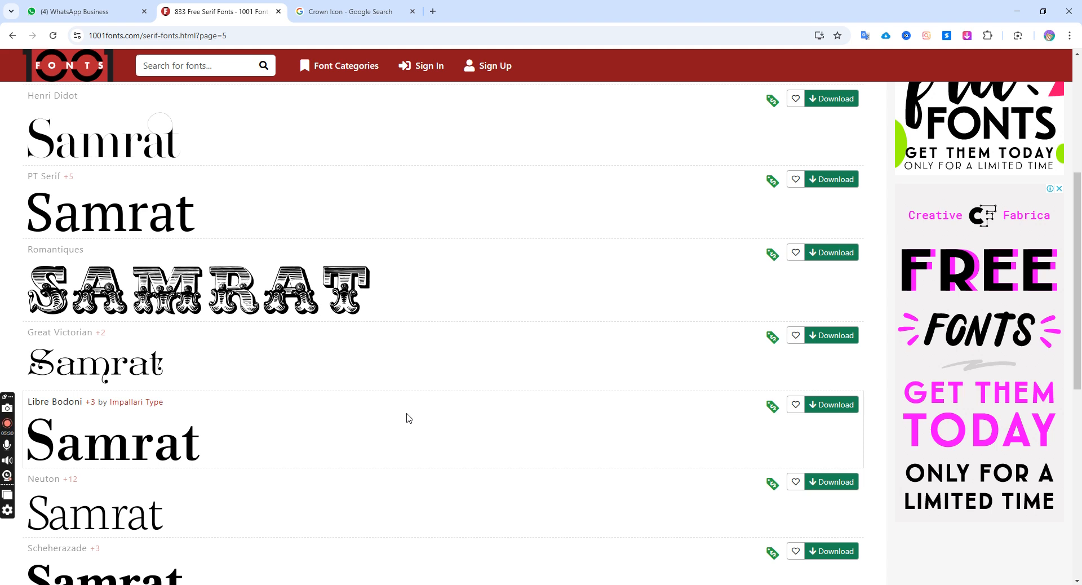
scroll(408, 417, "down", 7)
scroll(386, 355, "up", 4)
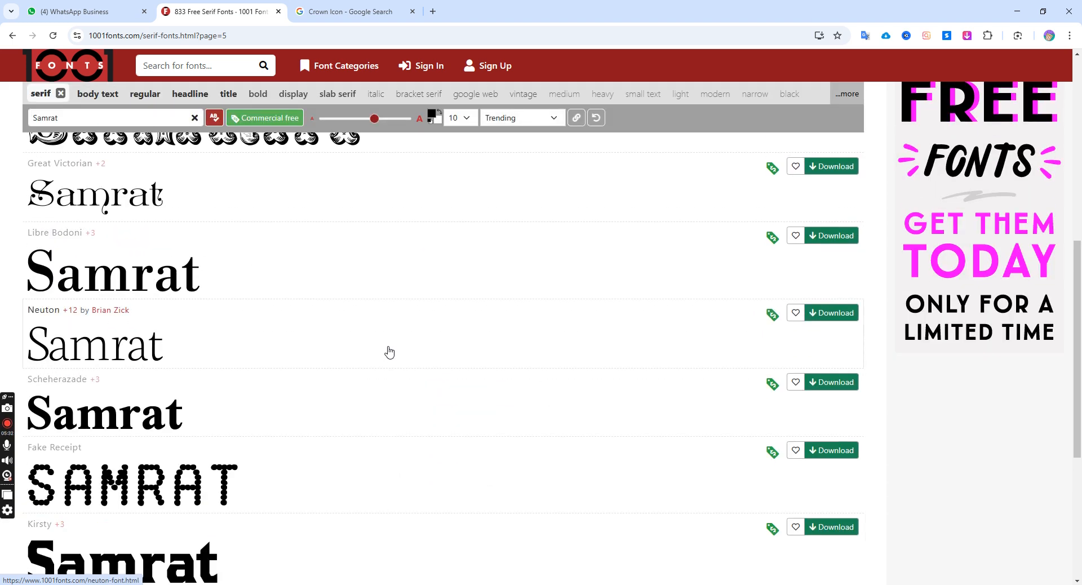
scroll(388, 352, "down", 5)
left_click(467, 328)
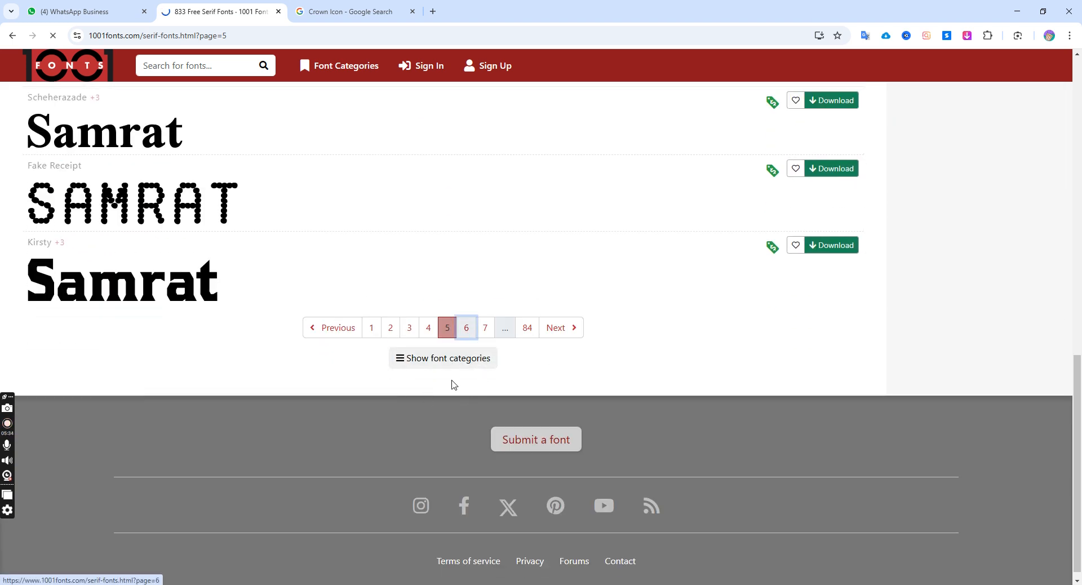
scroll(222, 455, "down", 2)
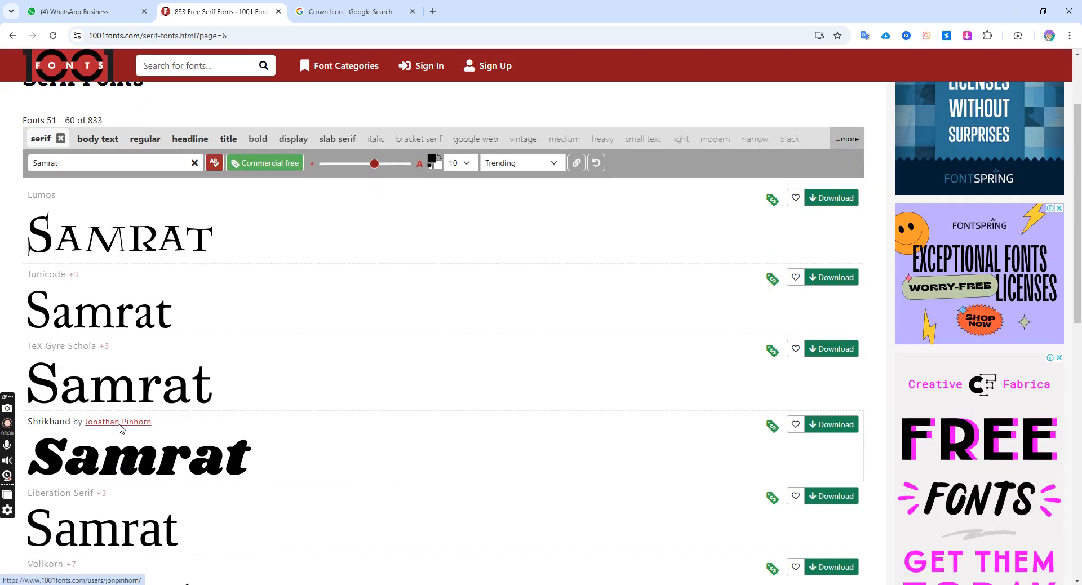
scroll(137, 439, "down", 7)
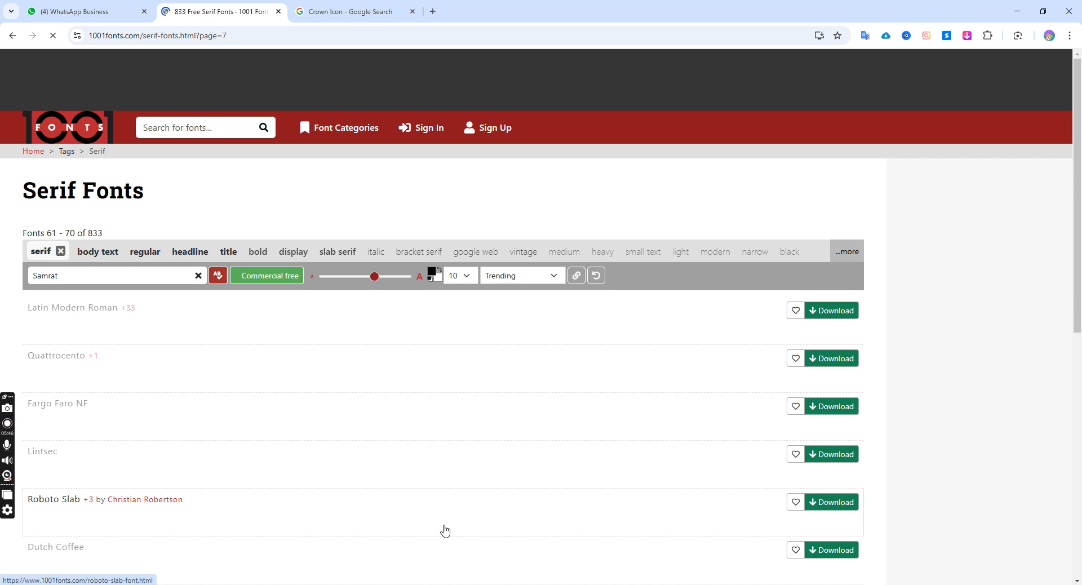
scroll(307, 515, "down", 2)
scroll(308, 519, "down", 7)
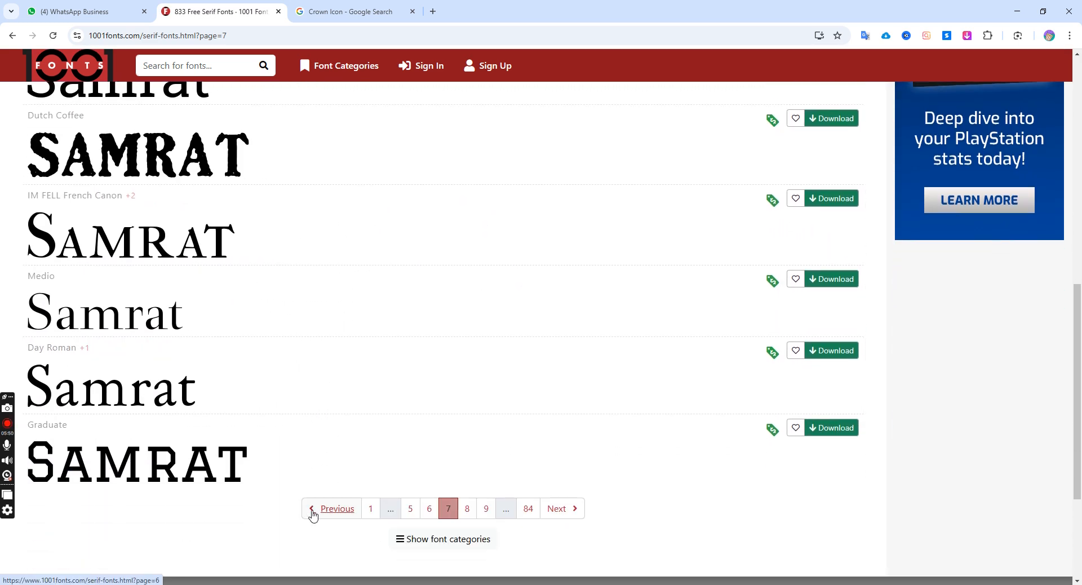
Continue through pages 8 to 10 of the serif fonts, comparing the Samrat letterforms
left_click(467, 509)
scroll(366, 491, "down", 5)
scroll(368, 490, "down", 5)
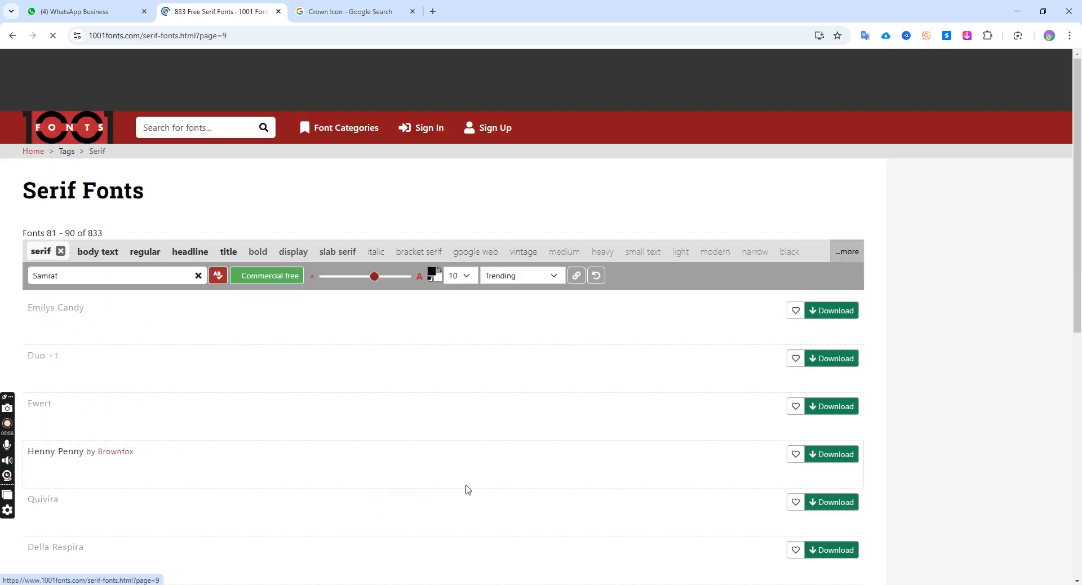
scroll(470, 391, "down", 8)
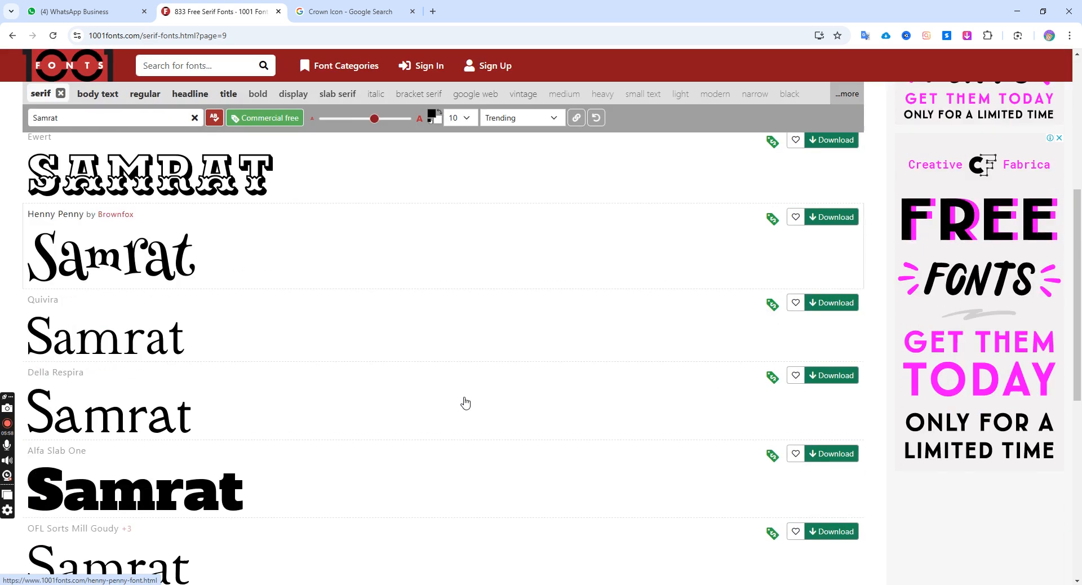
scroll(465, 406, "down", 2)
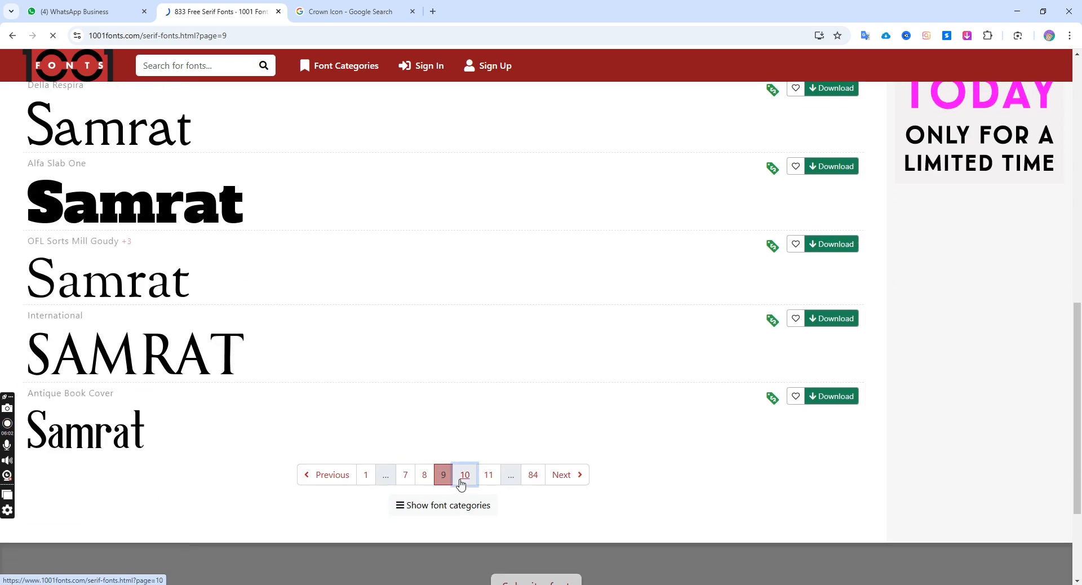
scroll(458, 478, "down", 5)
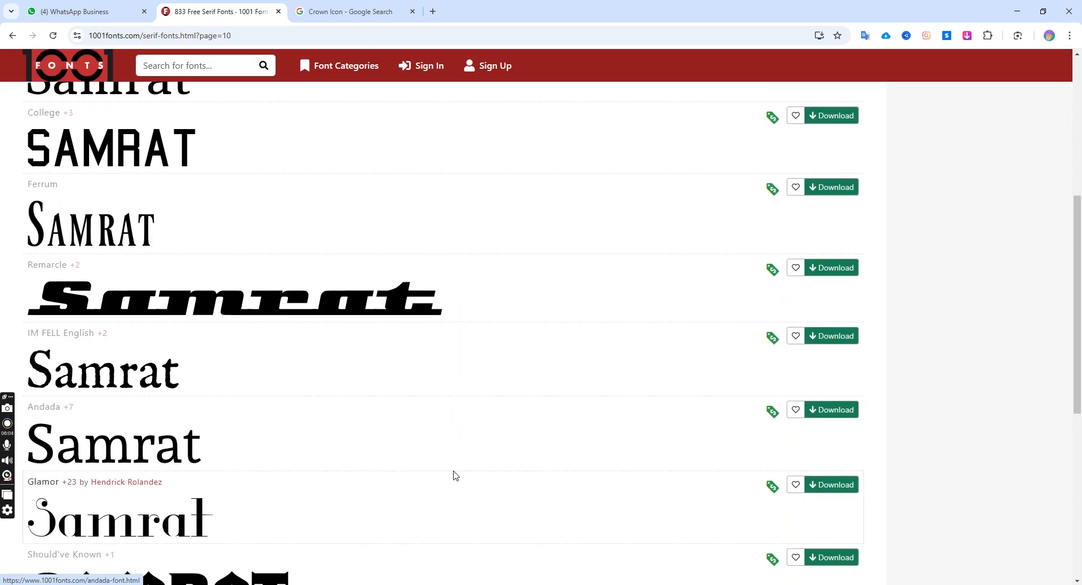
scroll(455, 475, "down", 5)
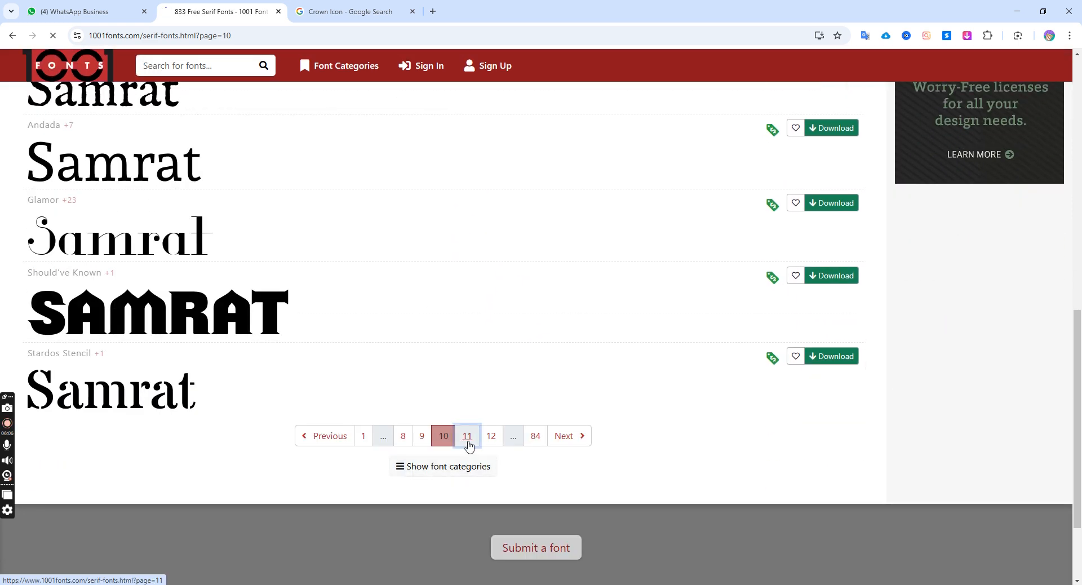
Review the Samrat previews on pages 11 and 12 of the serif font results
scroll(463, 444, "down", 4)
scroll(437, 445, "up", 3)
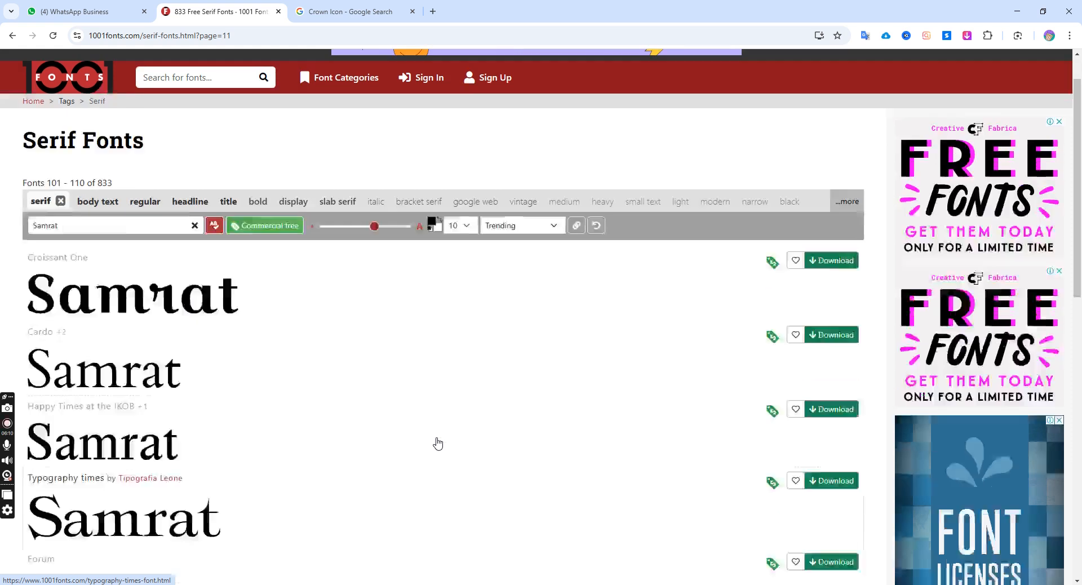
scroll(438, 444, "down", 9)
scroll(438, 444, "down", 2)
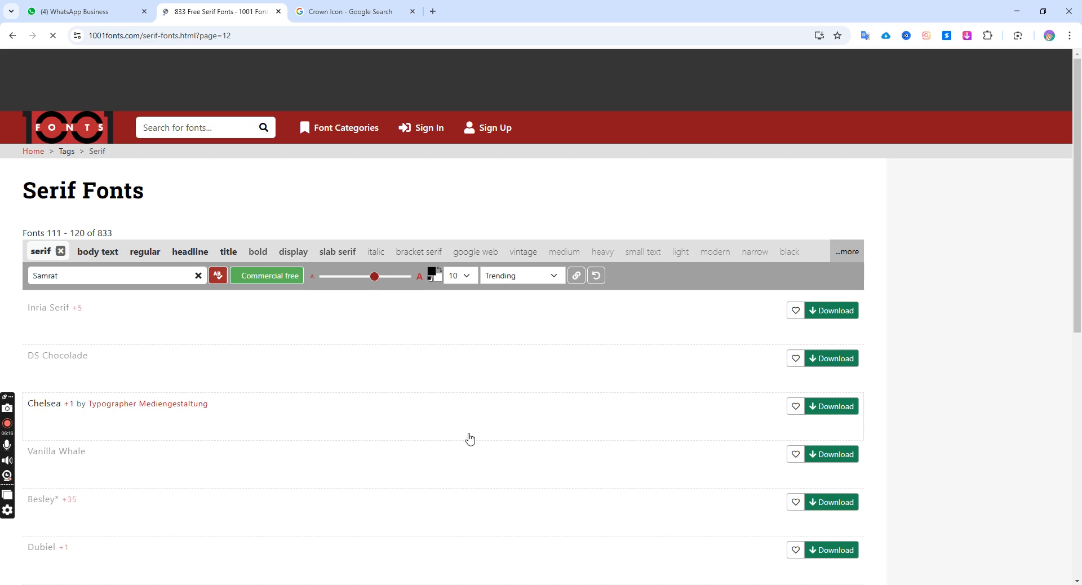
scroll(470, 440, "down", 4)
scroll(470, 439, "down", 8)
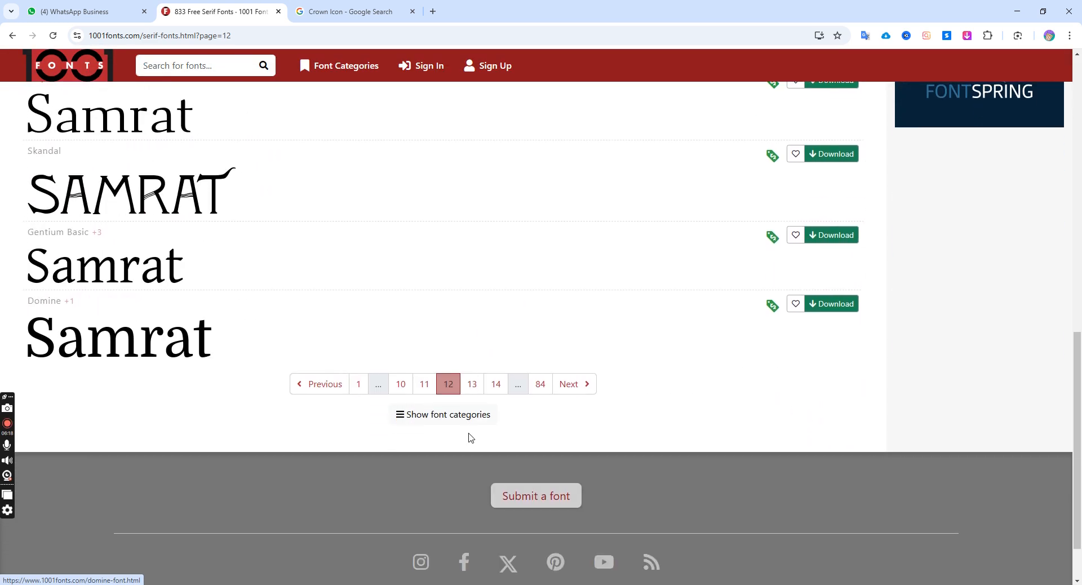
Return to Illustrator, search the font list for names starting with "Ba" for the AMRAT text, and clear the search
key("alt+Tab")
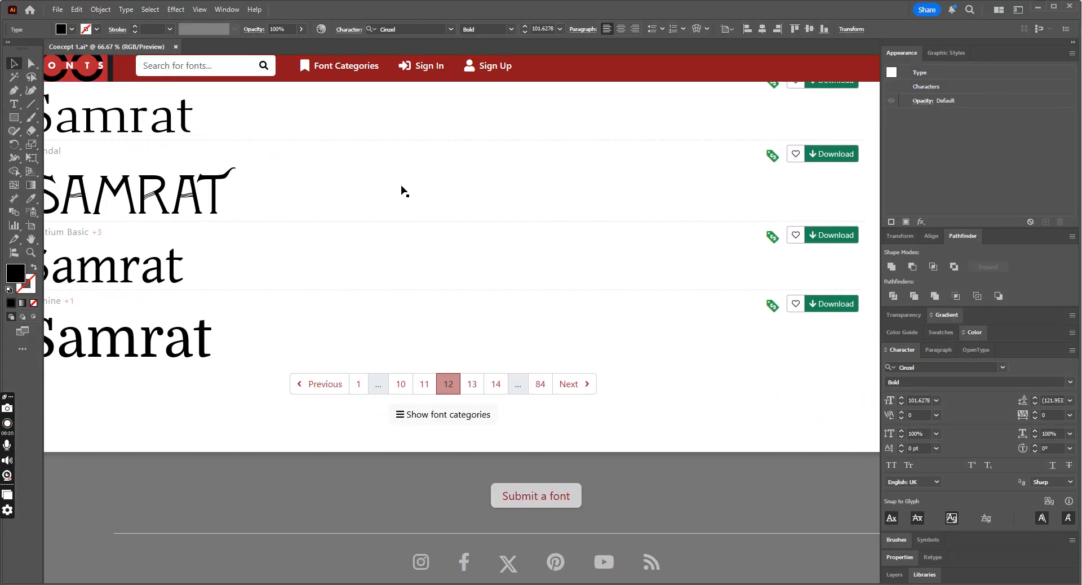
type("Berk")
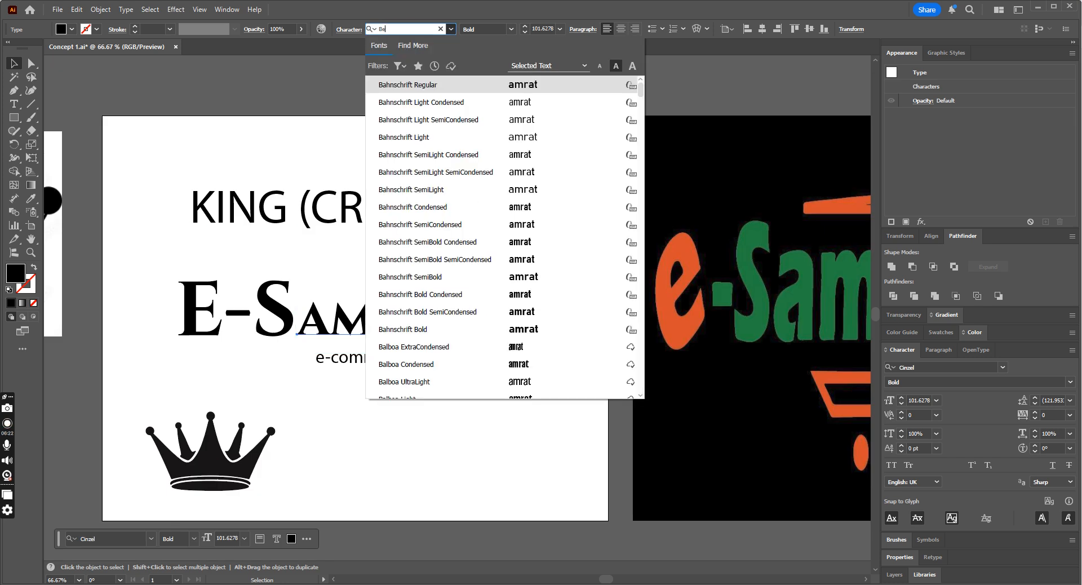
key("BackSpace")
key("BackSpace")
key("BackSpace")
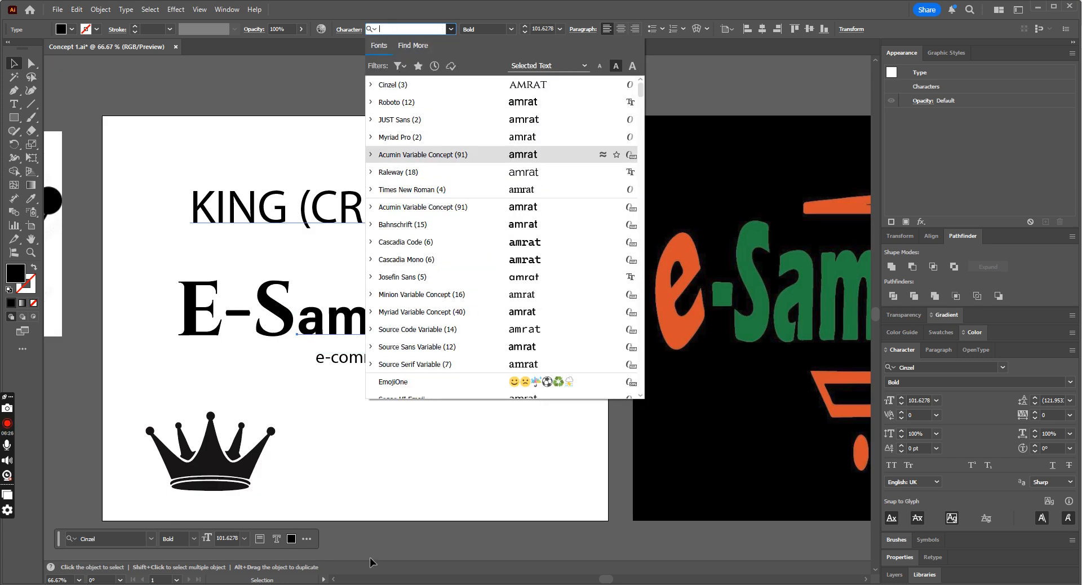
Switch back to 1001 Fonts in the browser and compare the Samrat previews on pages 13 to 15 of the serif fonts
key("alt+Tab")
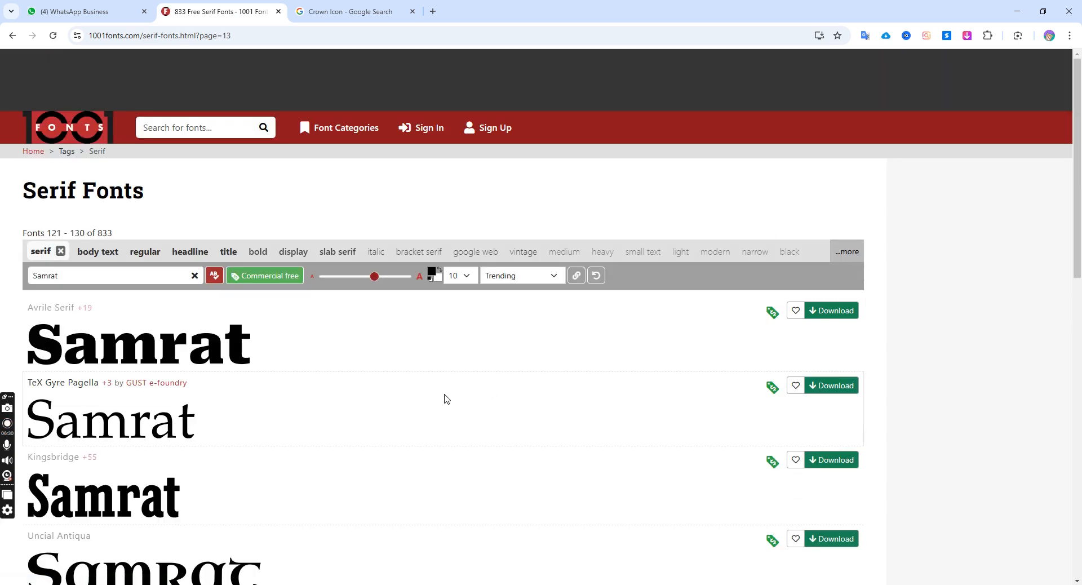
scroll(445, 399, "down", 4)
scroll(445, 398, "down", 2)
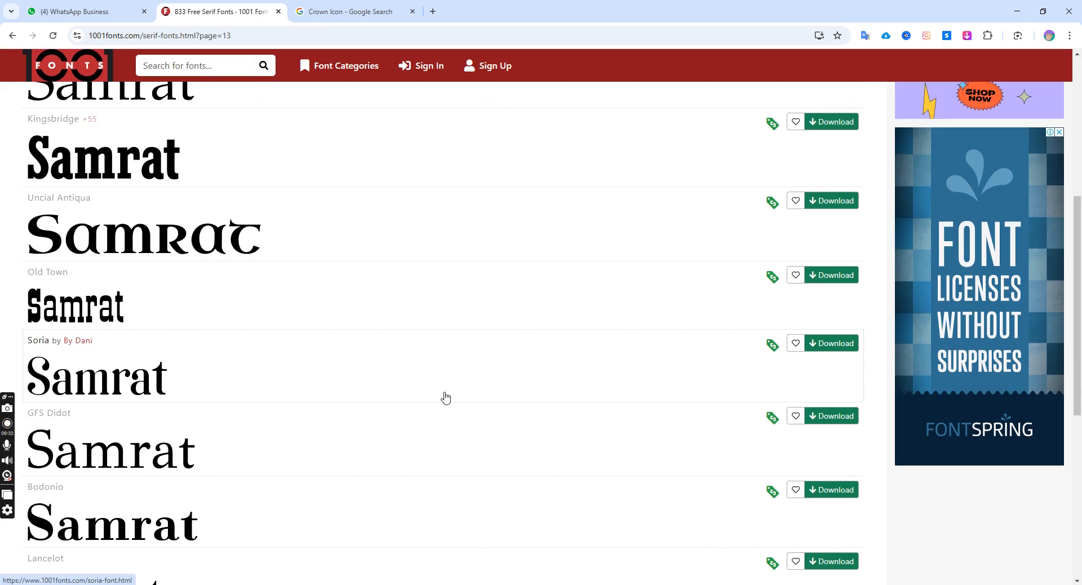
scroll(446, 398, "down", 5)
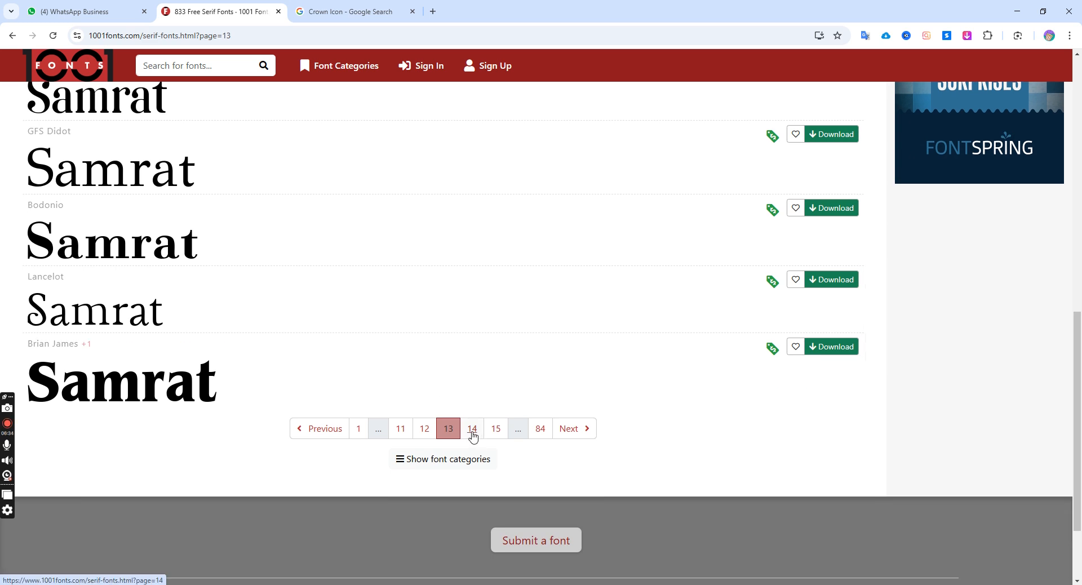
scroll(473, 436, "down", 5)
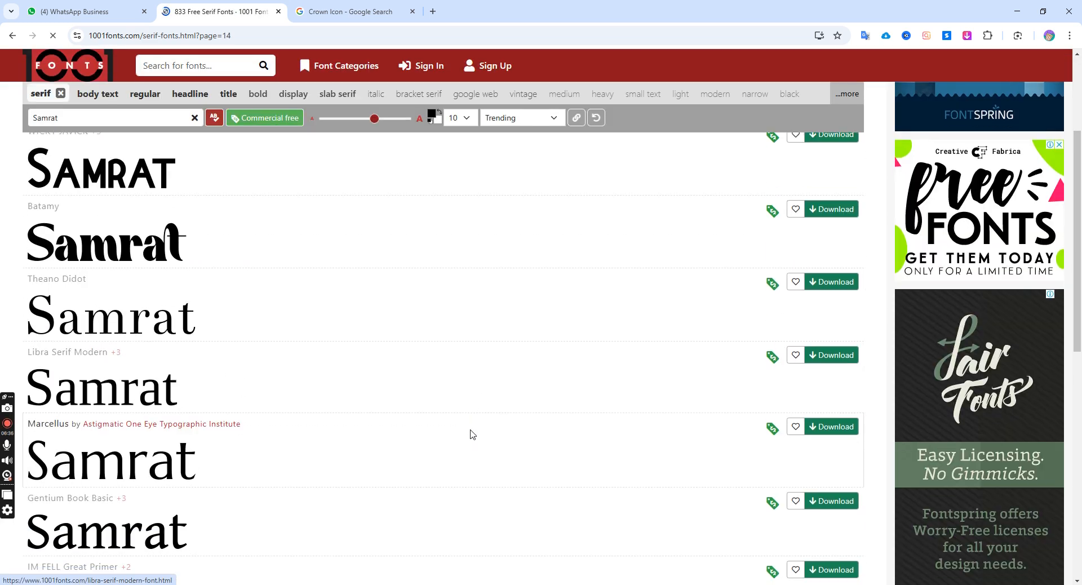
scroll(472, 435, "down", 5)
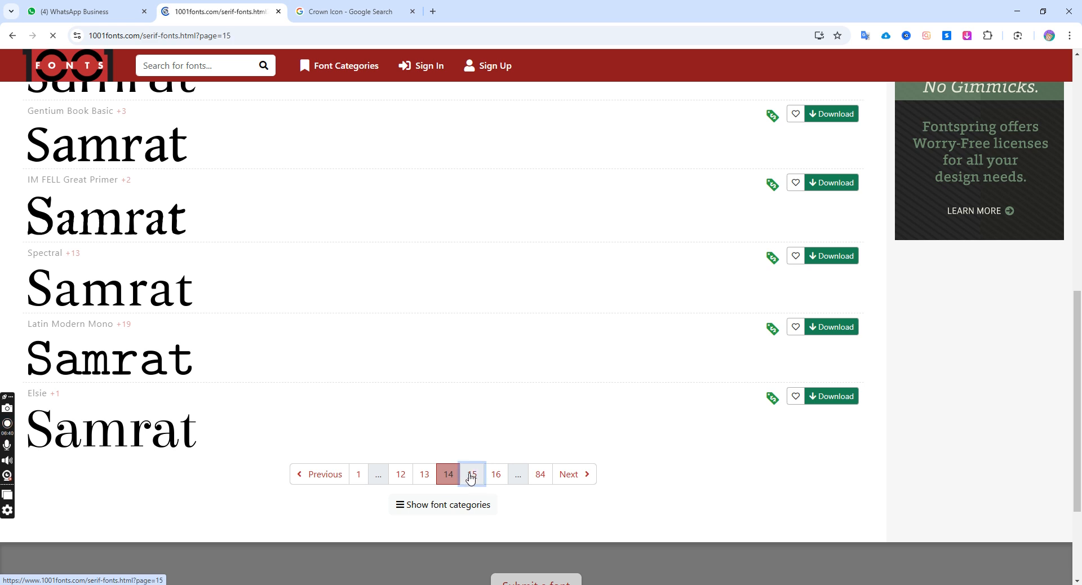
scroll(457, 471, "down", 3)
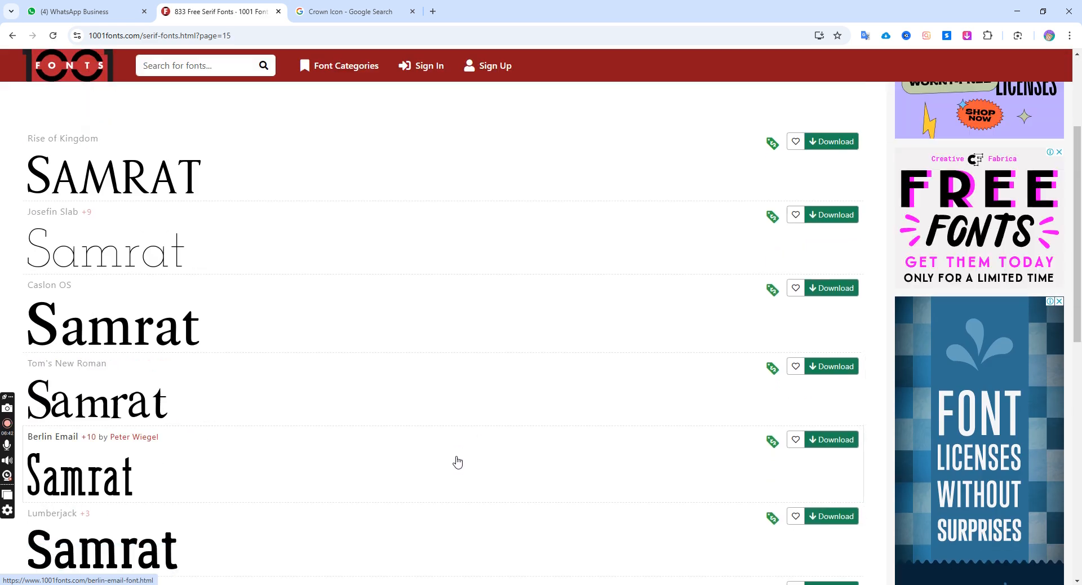
scroll(457, 462, "down", 7)
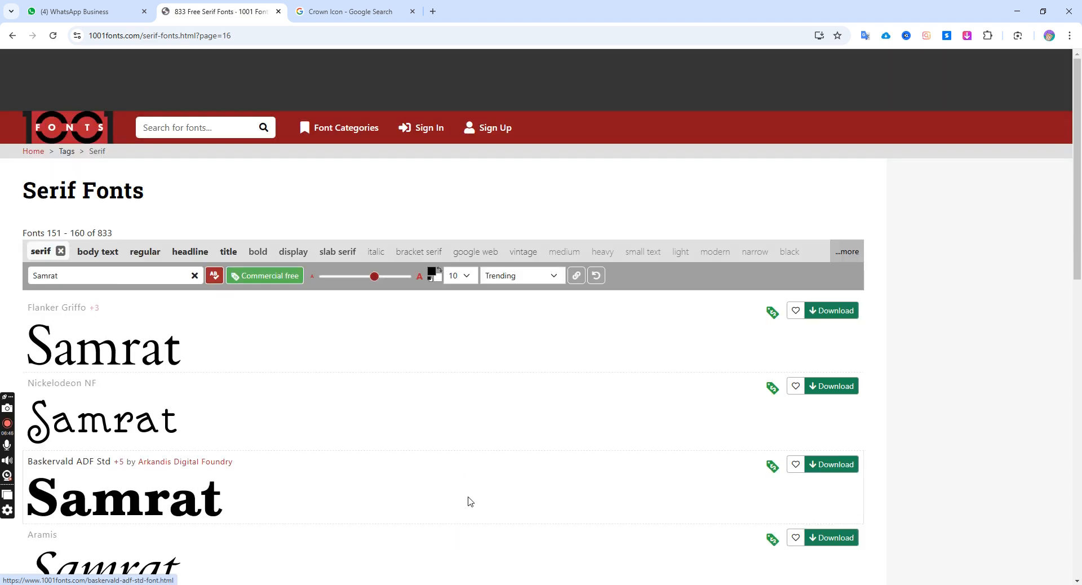
Examine the Samrat previews on pages 16 to 18 of the serif fonts for a logo typeface
scroll(468, 502, "down", 9)
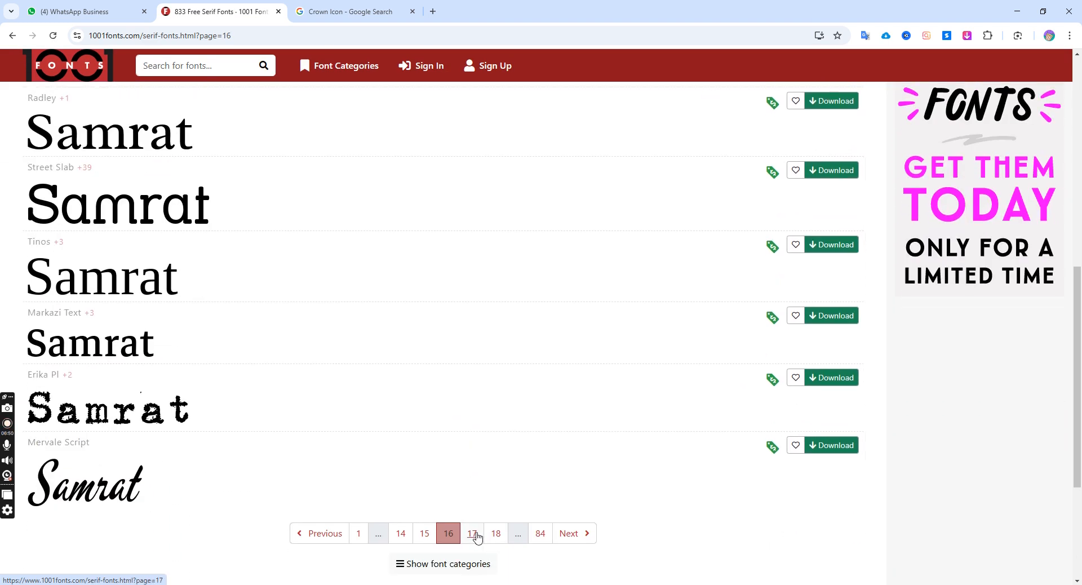
scroll(474, 532, "down", 6)
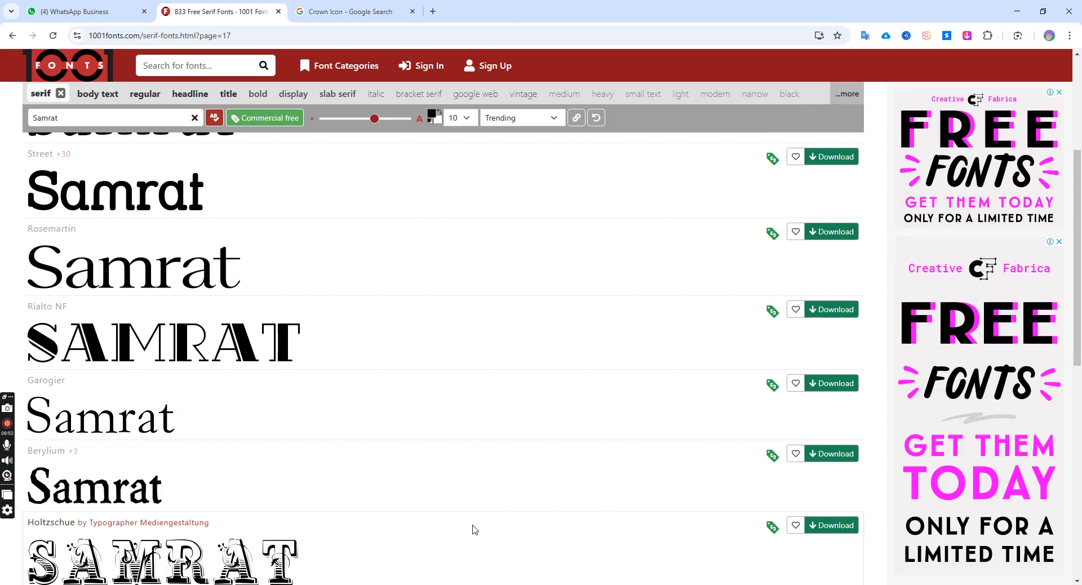
scroll(474, 531, "down", 3)
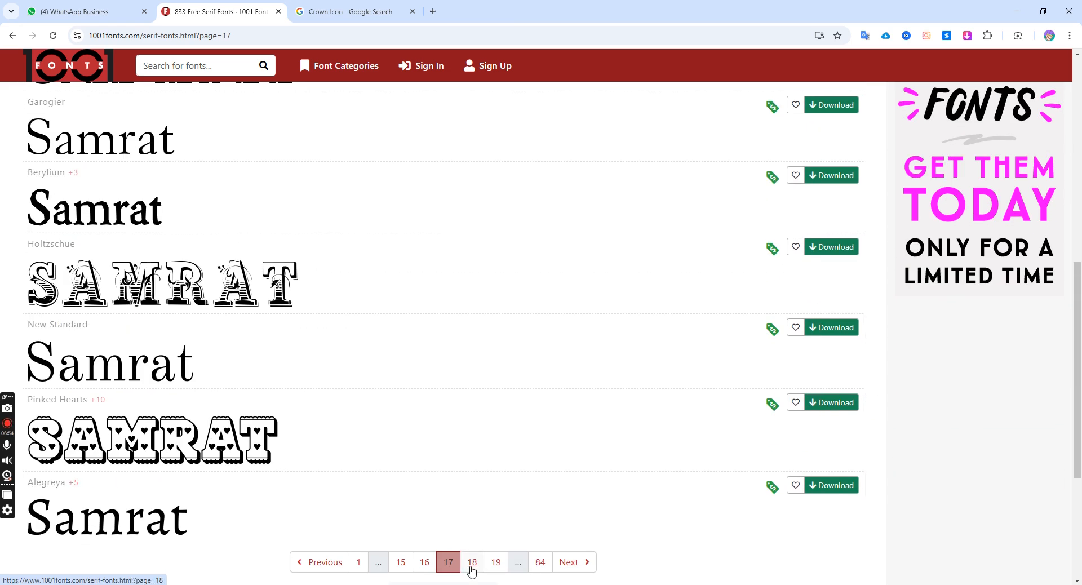
scroll(394, 490, "down", 5)
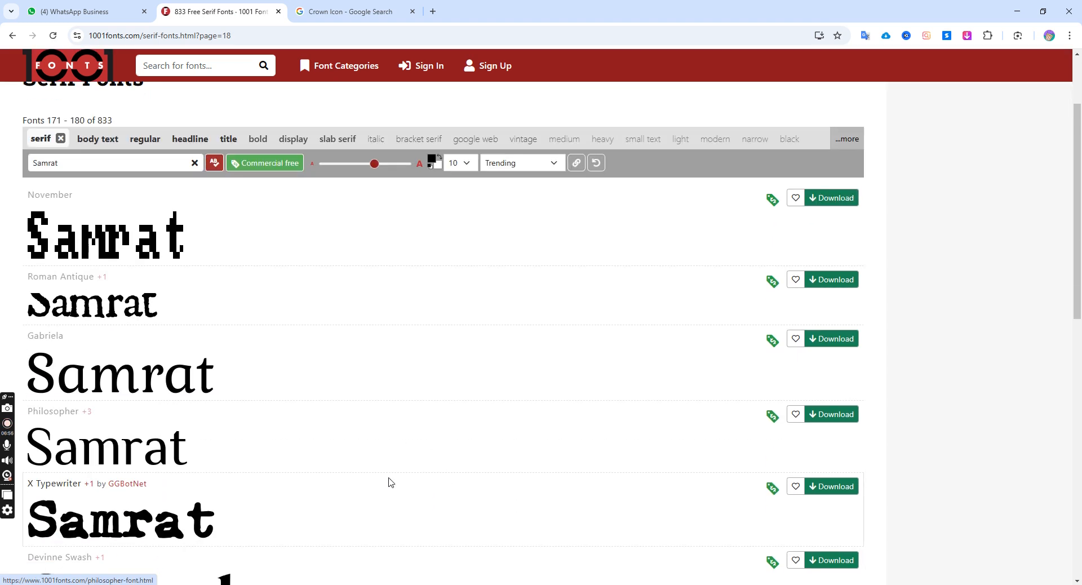
scroll(389, 483, "down", 2)
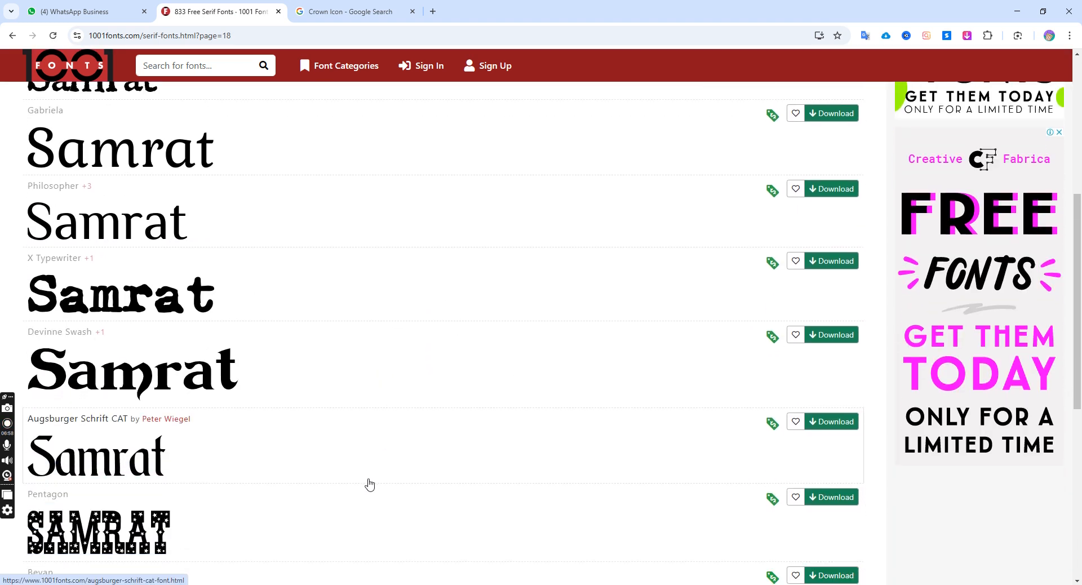
scroll(368, 483, "down", 5)
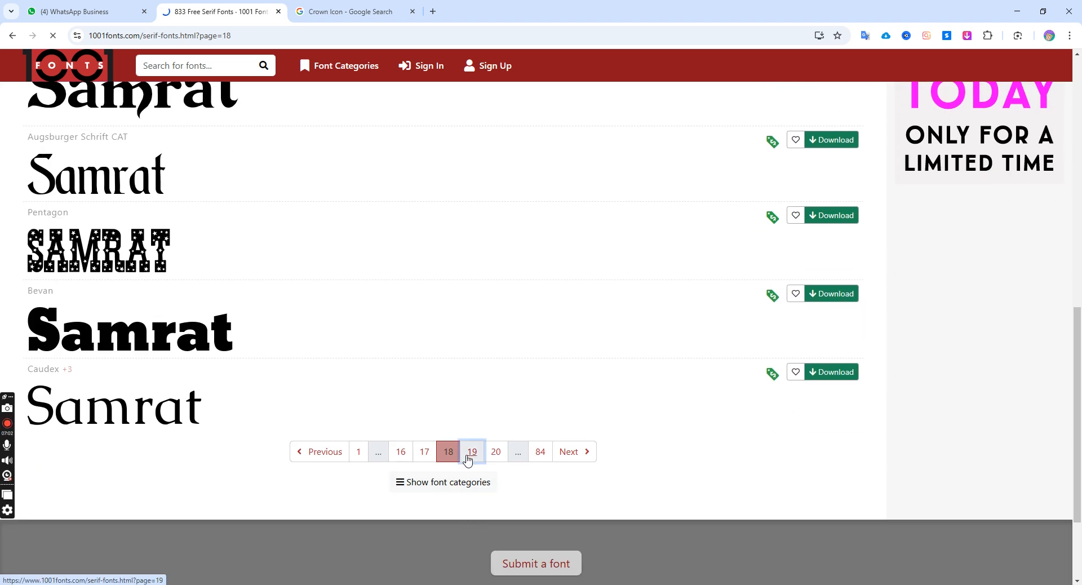
Look through the serif fonts on pages 19 to 22, comparing how each one renders Samrat
scroll(462, 459, "down", 6)
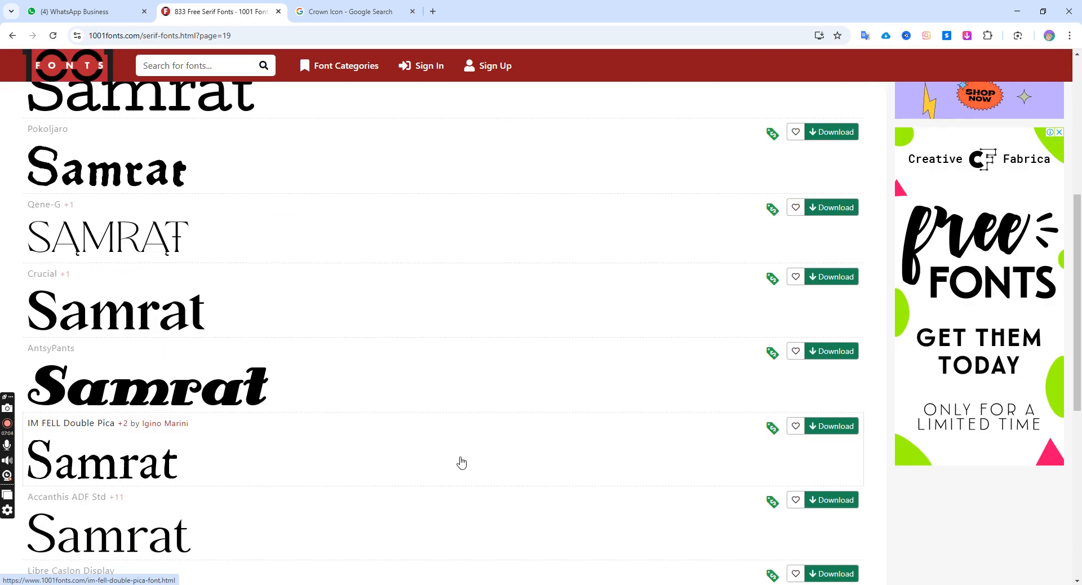
scroll(461, 463, "down", 6)
left_click(472, 389)
scroll(462, 400, "down", 10)
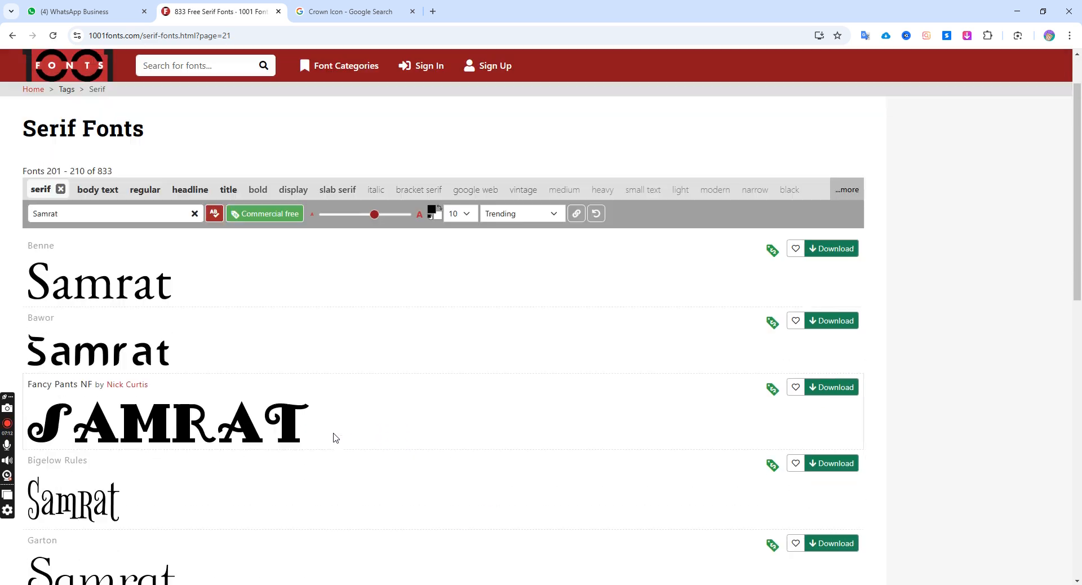
scroll(149, 247, "down", 2)
scroll(253, 341, "down", 8)
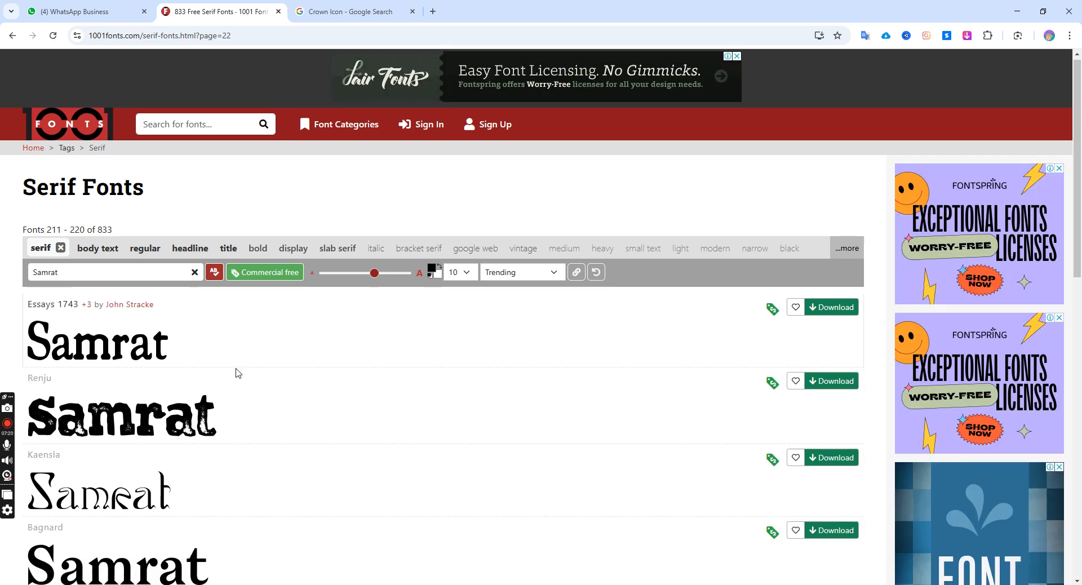
scroll(237, 373, "down", 10)
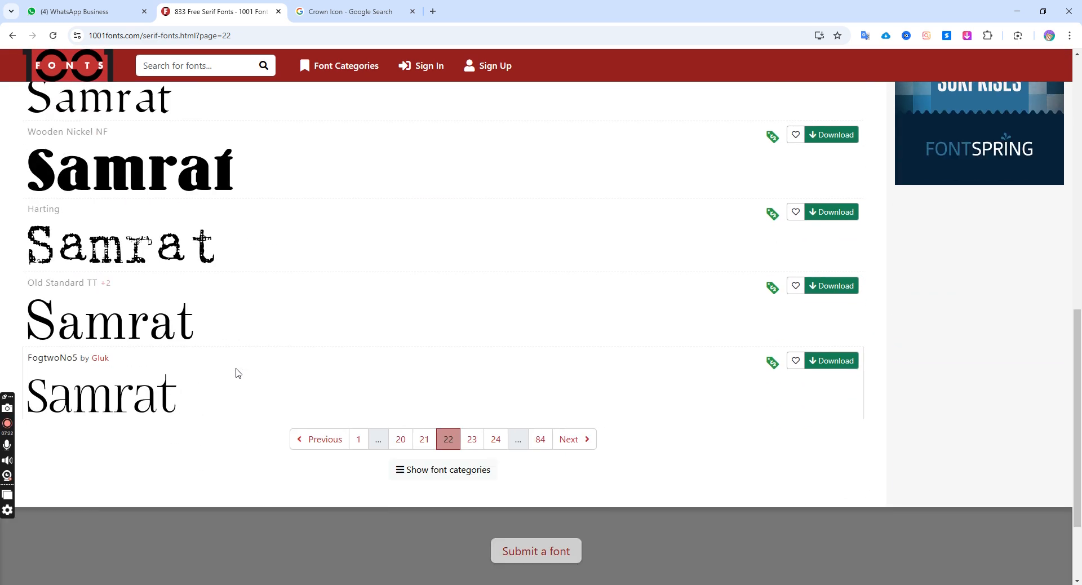
Continue through pages 23 to 25 of the serif fonts, checking the Samrat letterforms
left_click(472, 439)
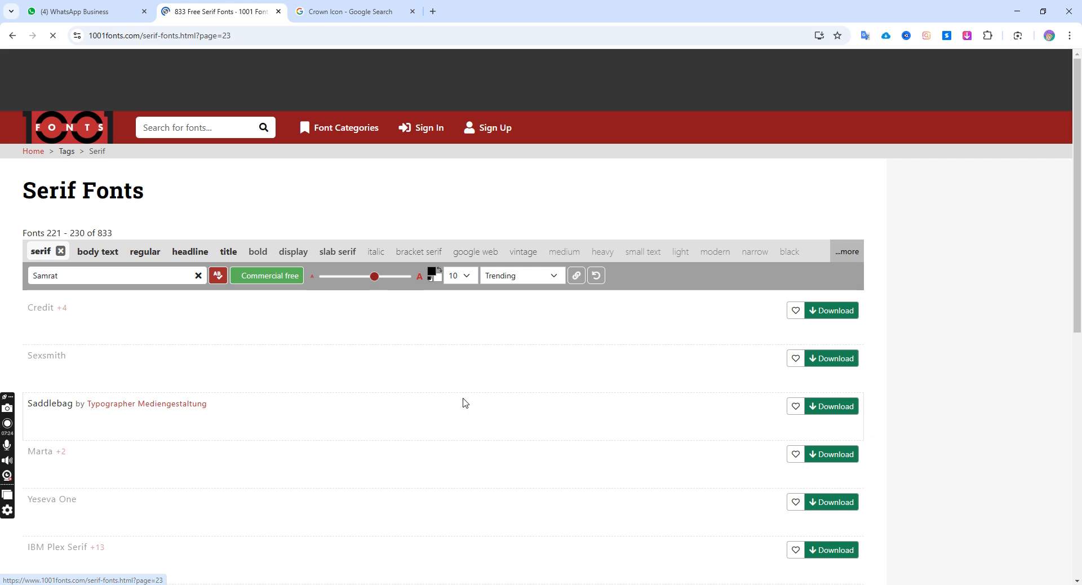
scroll(428, 389, "down", 3)
scroll(424, 387, "down", 8)
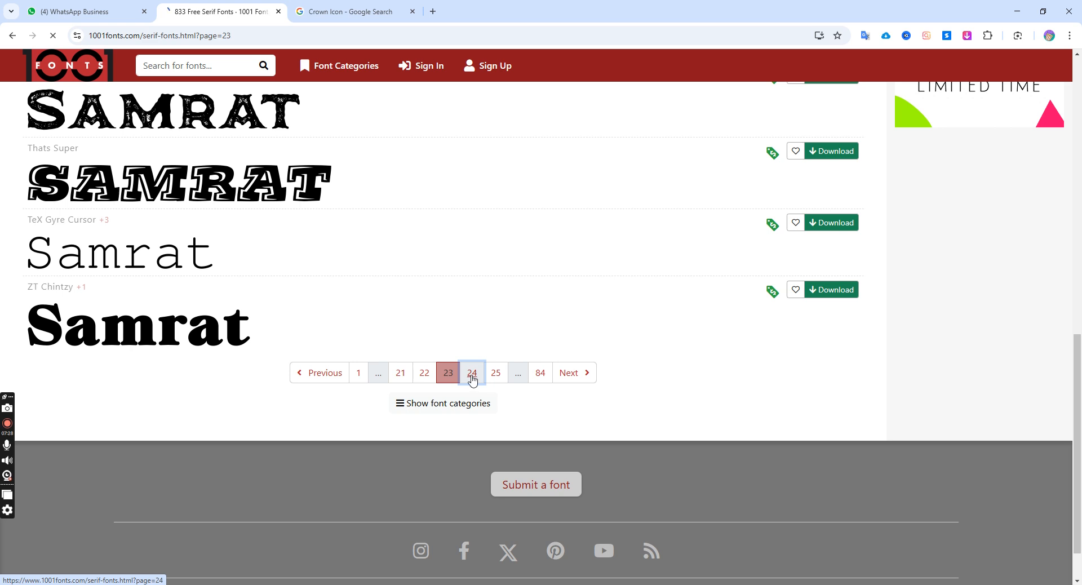
scroll(431, 374, "down", 6)
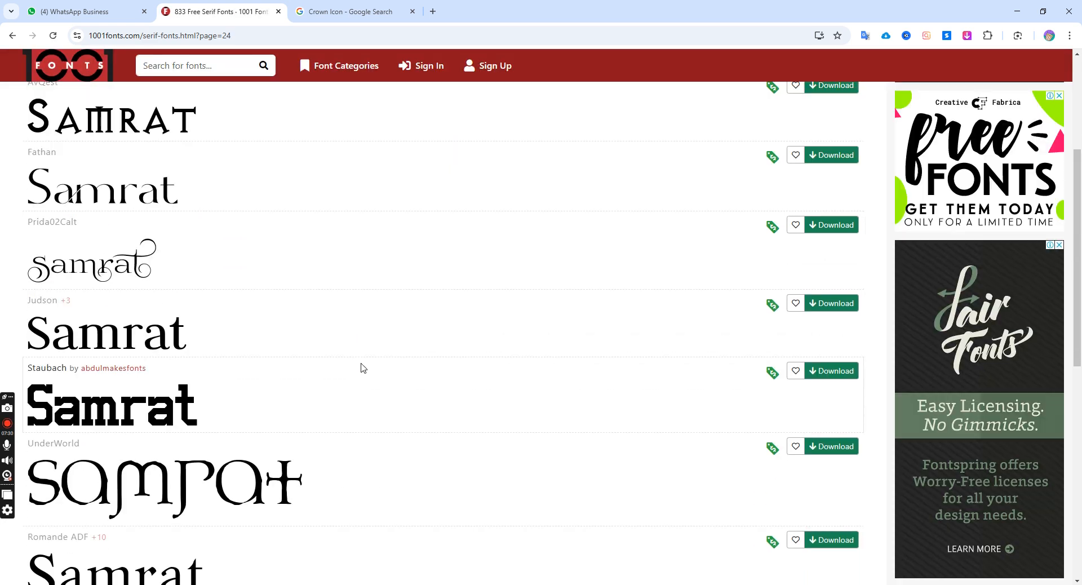
scroll(361, 368, "down", 3)
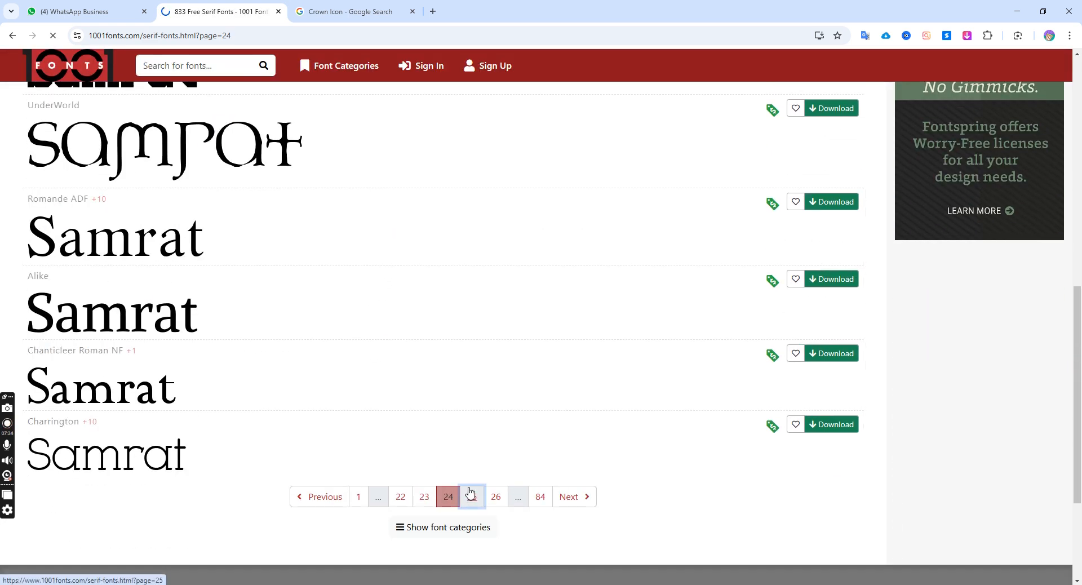
scroll(364, 451, "down", 6)
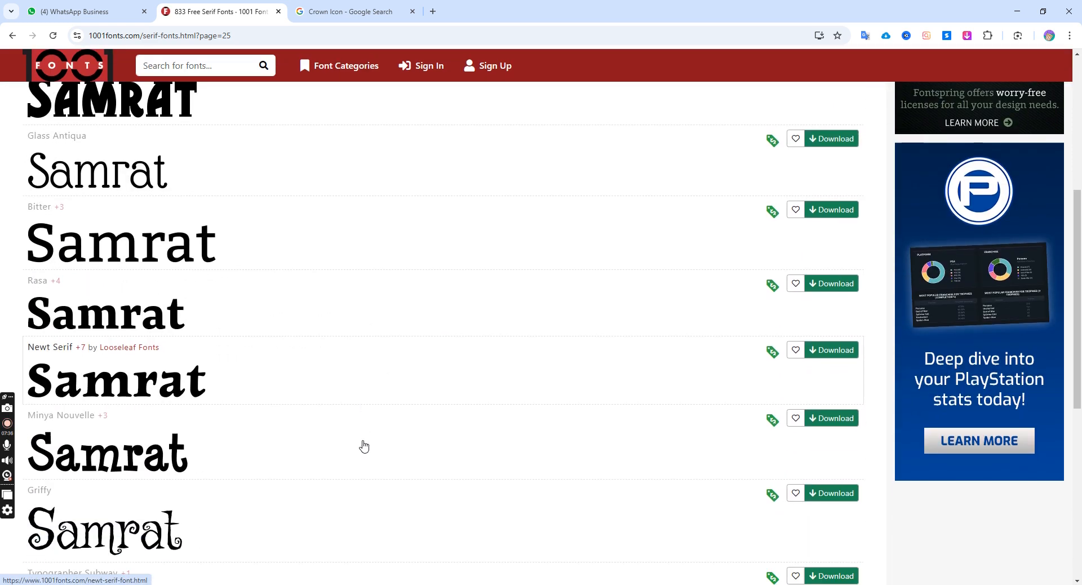
scroll(364, 447, "down", 7)
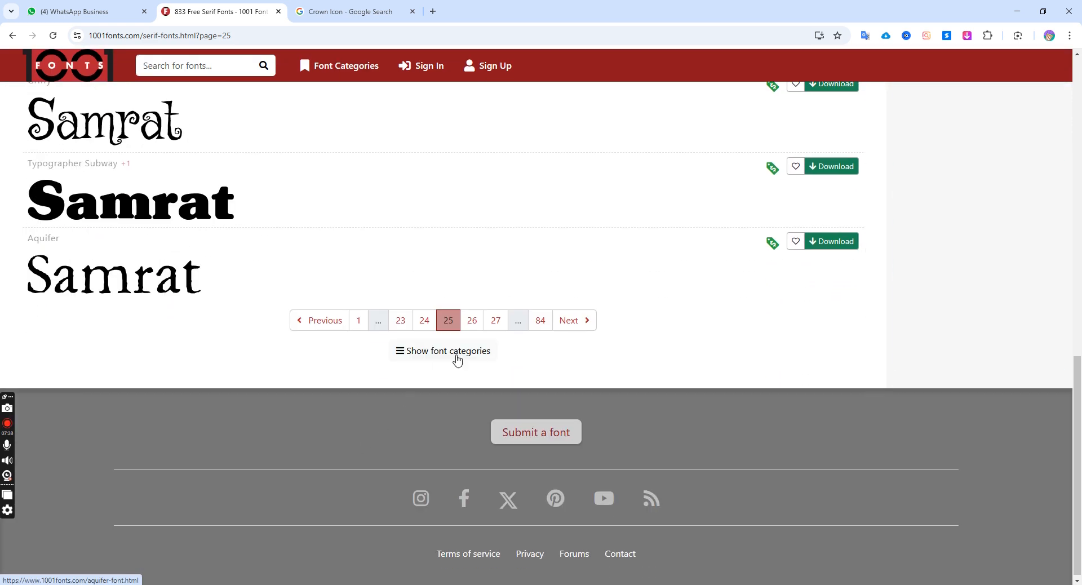
Open page 26 of the serif fonts, review its Samrat previews, and download the Effloresce font
left_click(473, 320)
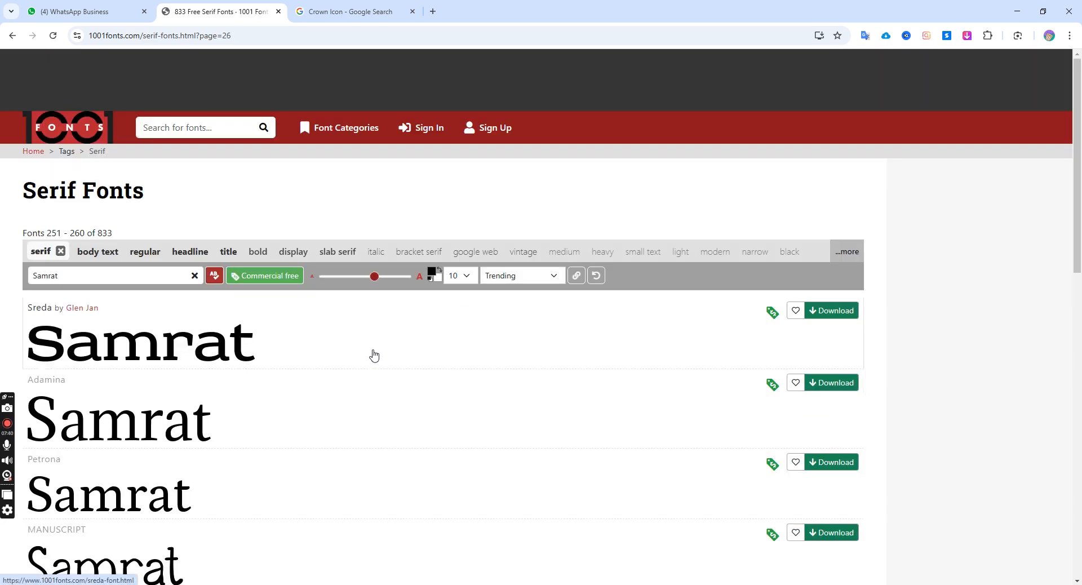
scroll(374, 355, "down", 4)
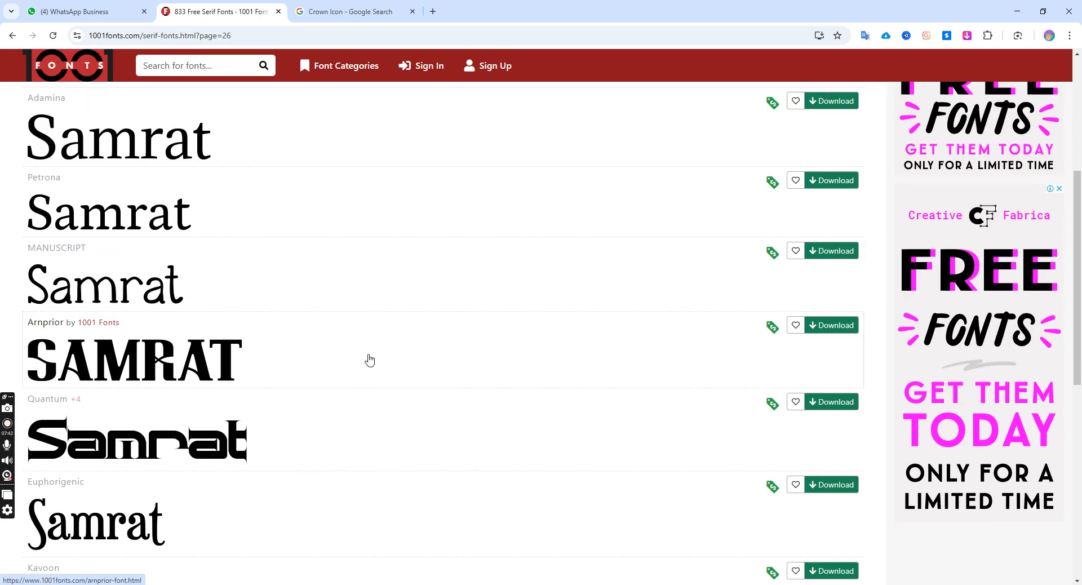
scroll(369, 359, "down", 6)
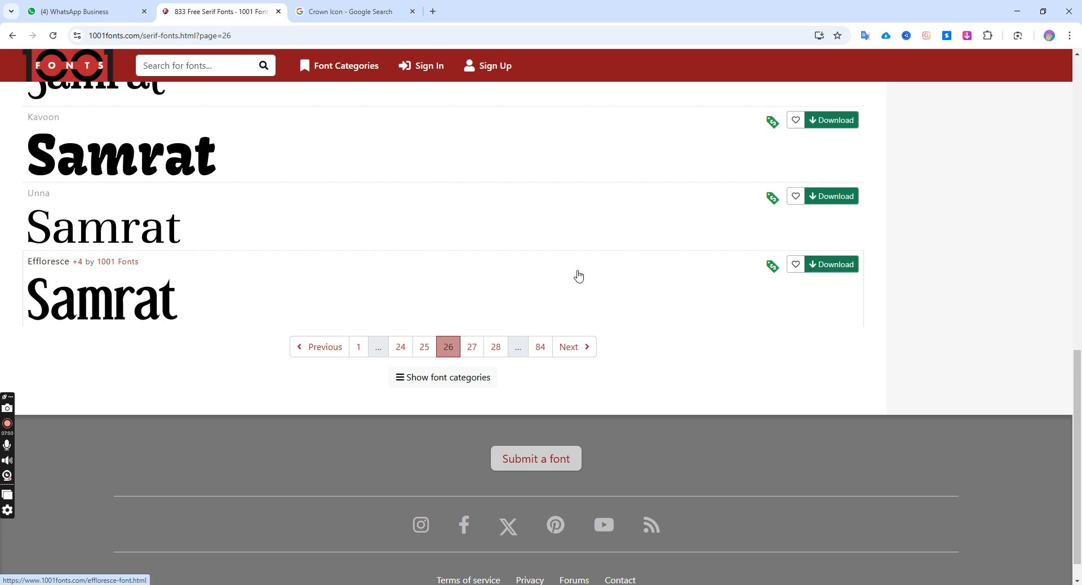
Review the Samrat previews on pages 27 and 28 of the serif font results
left_click(475, 355)
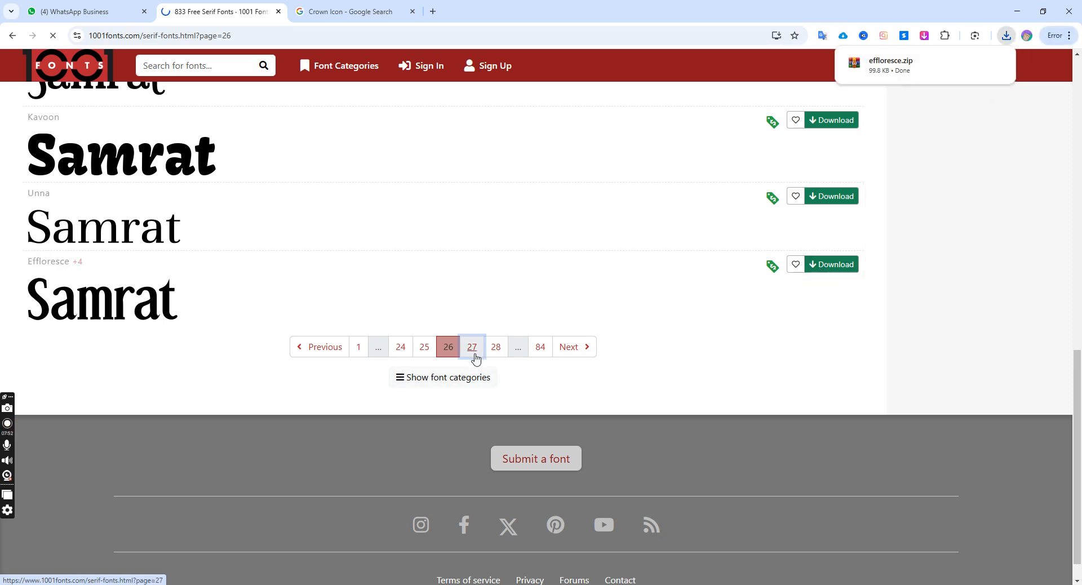
scroll(462, 360, "down", 6)
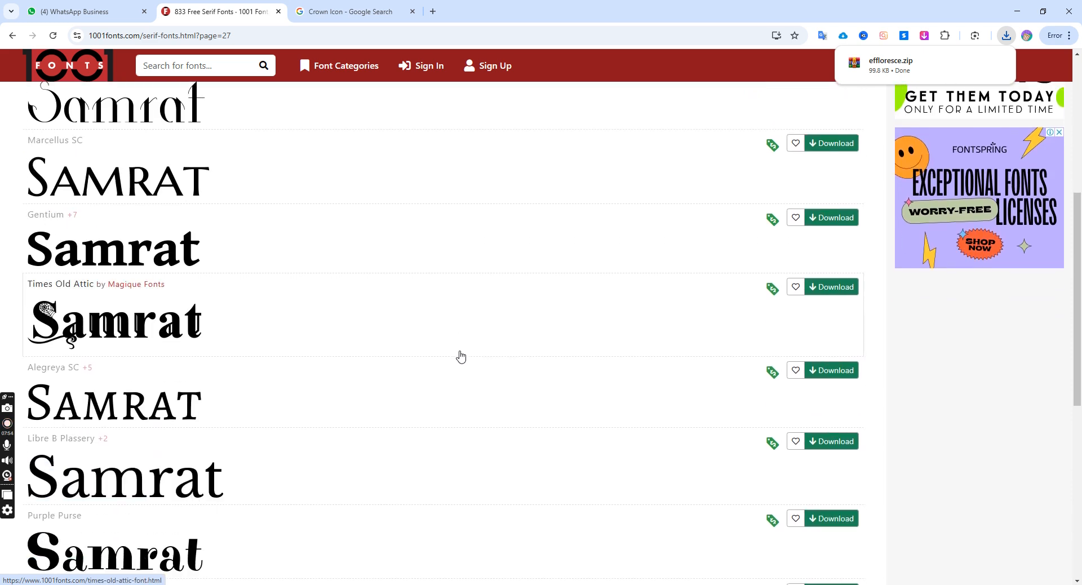
scroll(461, 355, "down", 5)
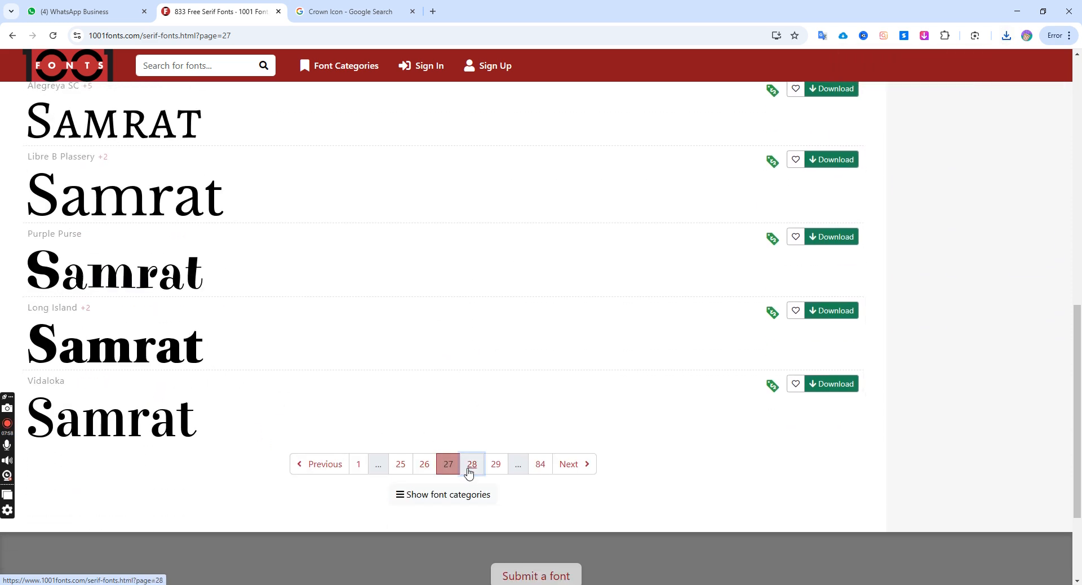
scroll(468, 462, "down", 5)
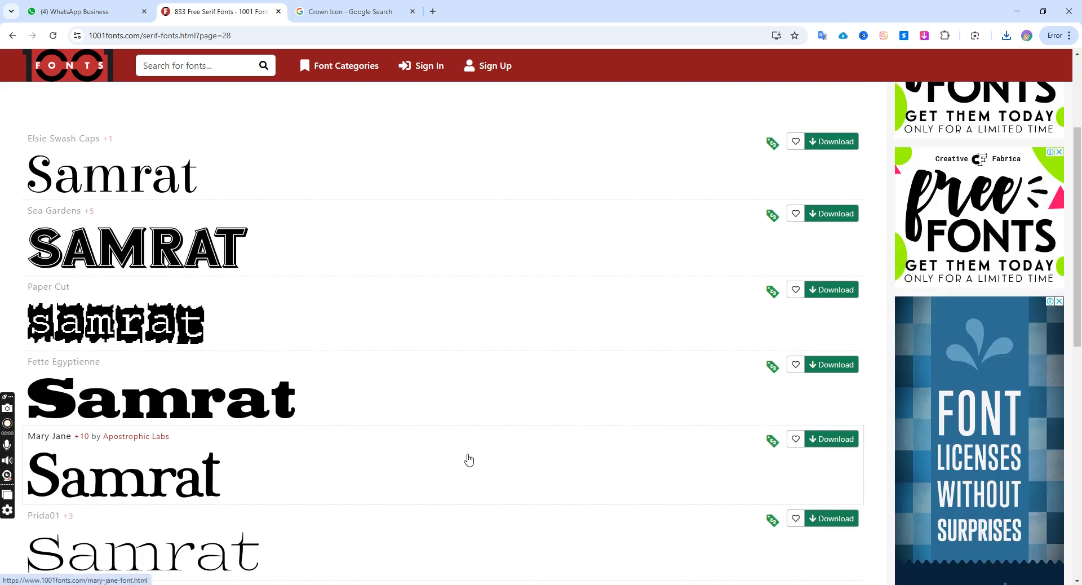
scroll(468, 461, "down", 5)
Compare the Samrat previews on pages 29 and 30 of the serif fonts for further logo candidates
left_click(472, 431)
scroll(474, 435, "down", 3)
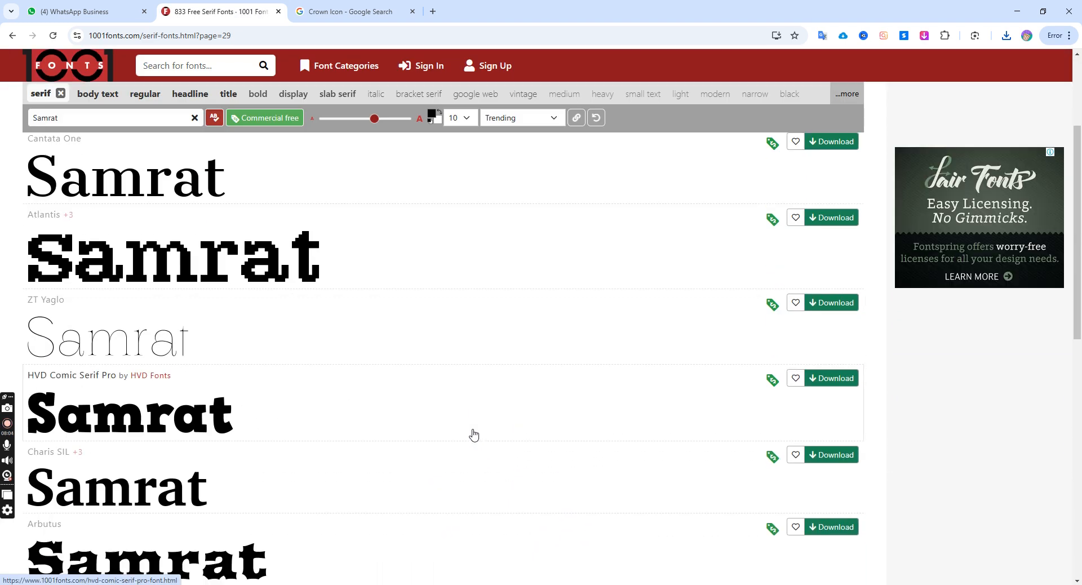
scroll(474, 435, "down", 3)
scroll(474, 435, "down", 5)
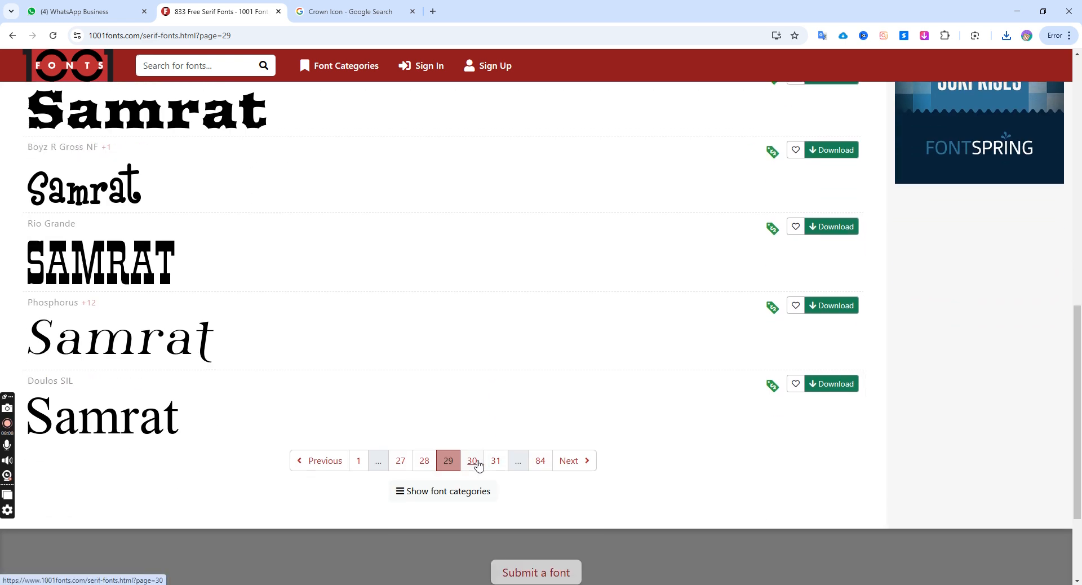
left_click(475, 462)
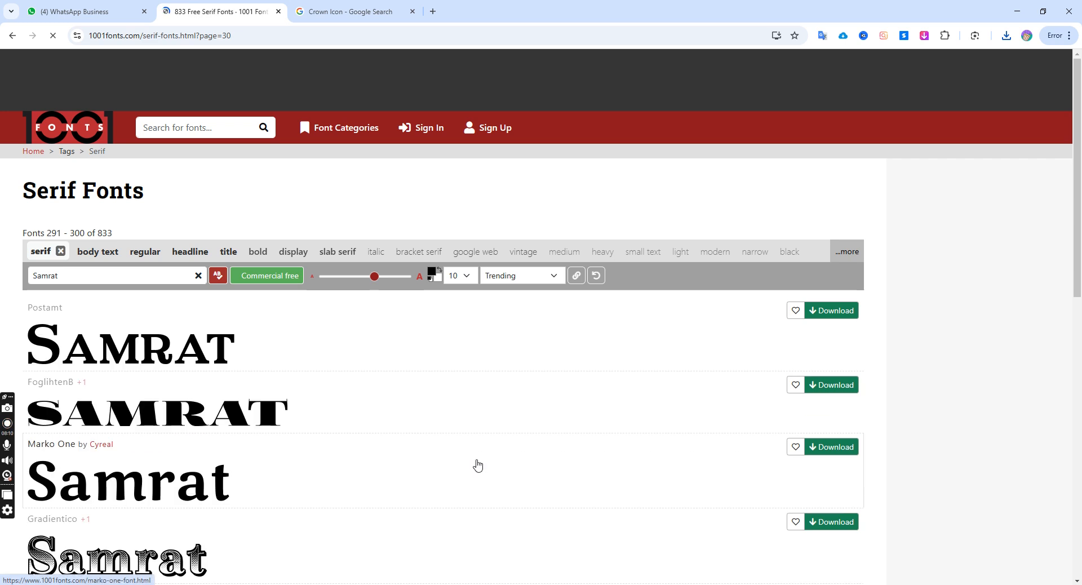
scroll(410, 439, "down", 4)
scroll(410, 439, "down", 9)
scroll(409, 439, "up", 7)
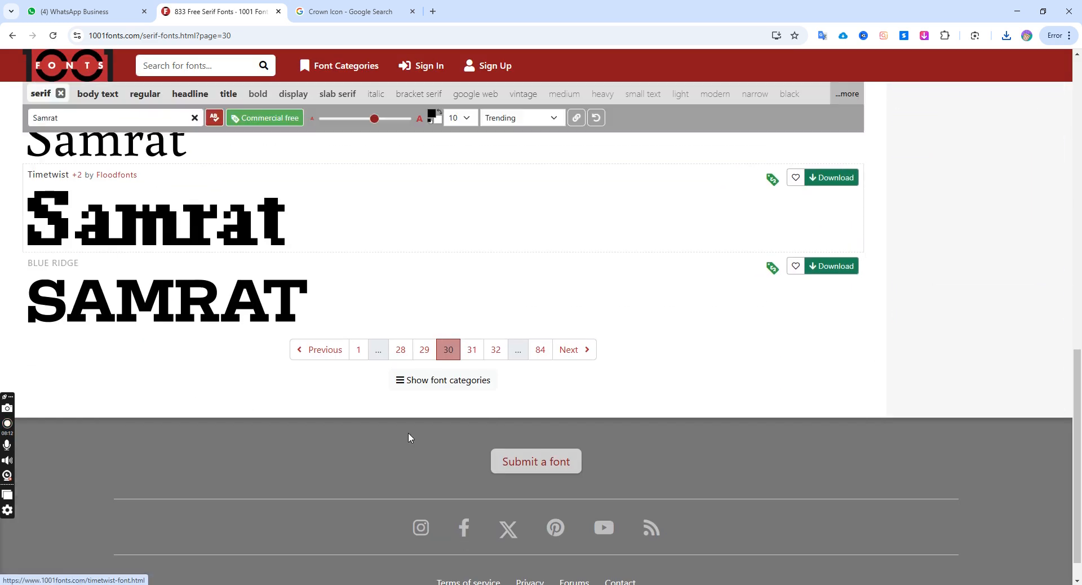
scroll(410, 439, "up", 5)
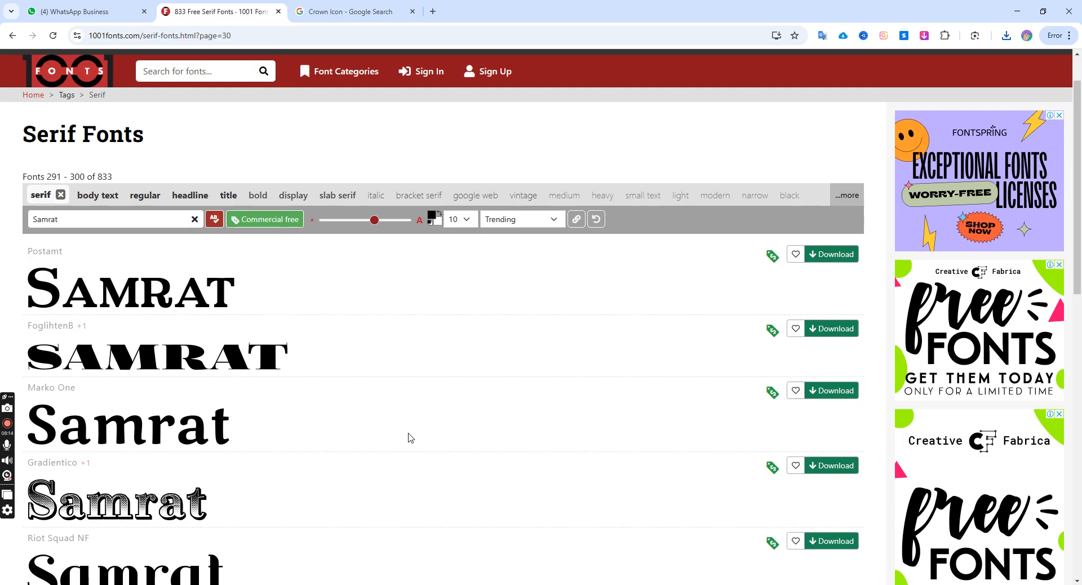
Sort the serif fonts by Popularity, review the reordered Samrat previews, and return to the first page of results
scroll(410, 439, "down", 3)
scroll(411, 435, "up", 2)
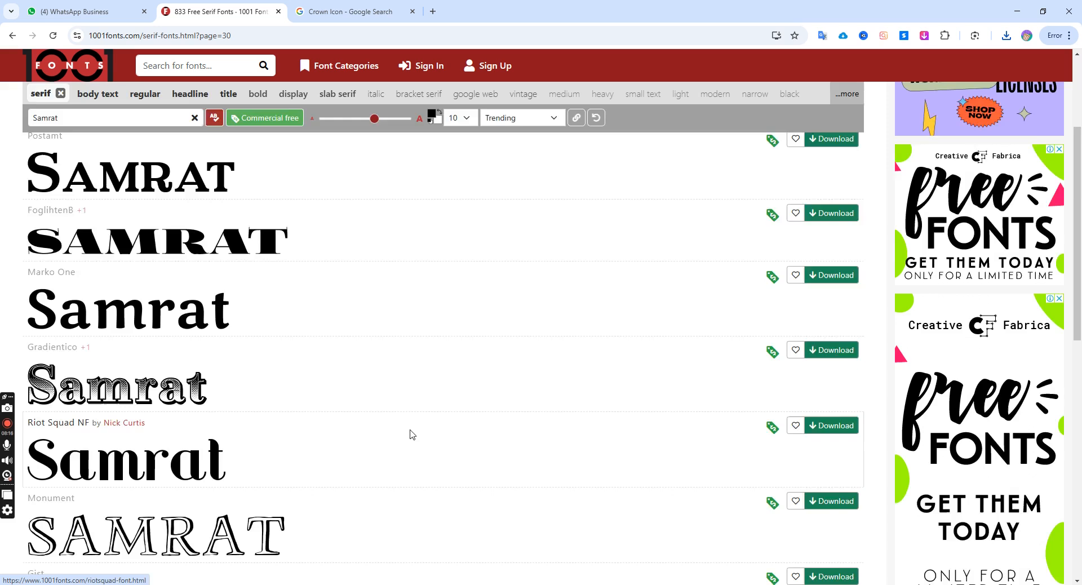
left_click(510, 163)
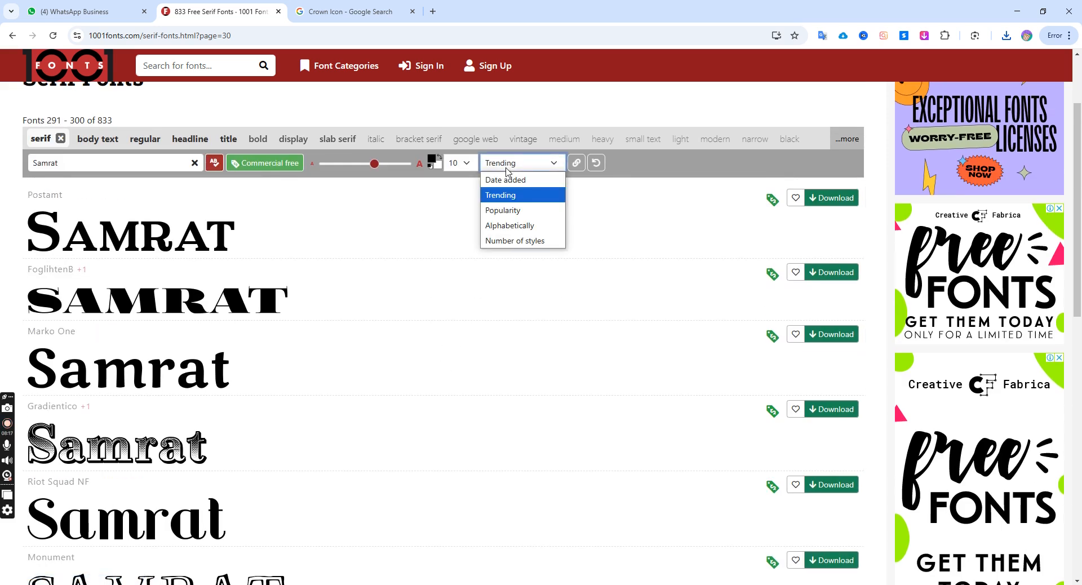
left_click(500, 210)
scroll(501, 297, "down", 3)
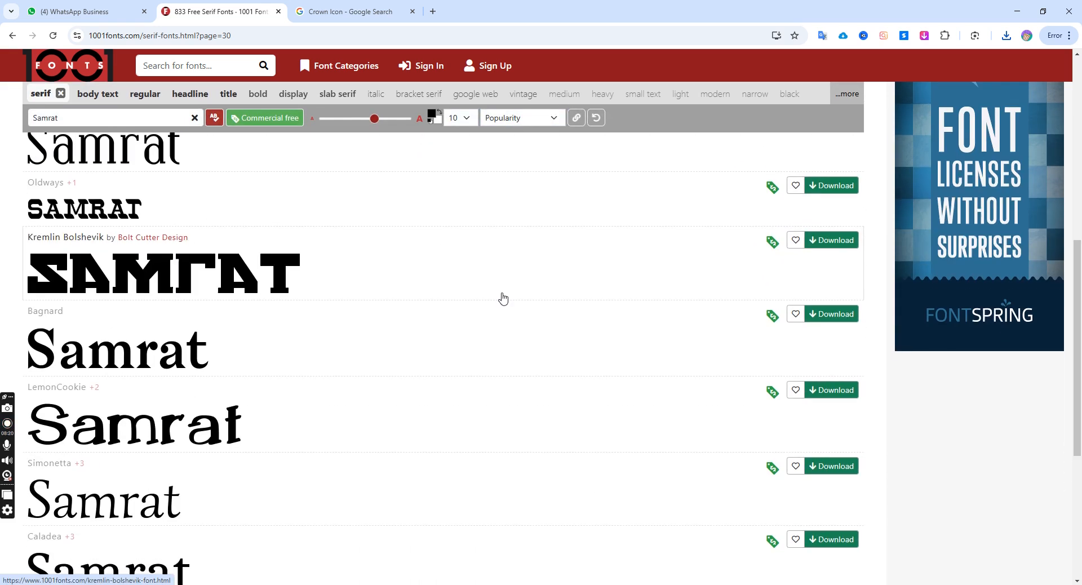
scroll(504, 298, "down", 4)
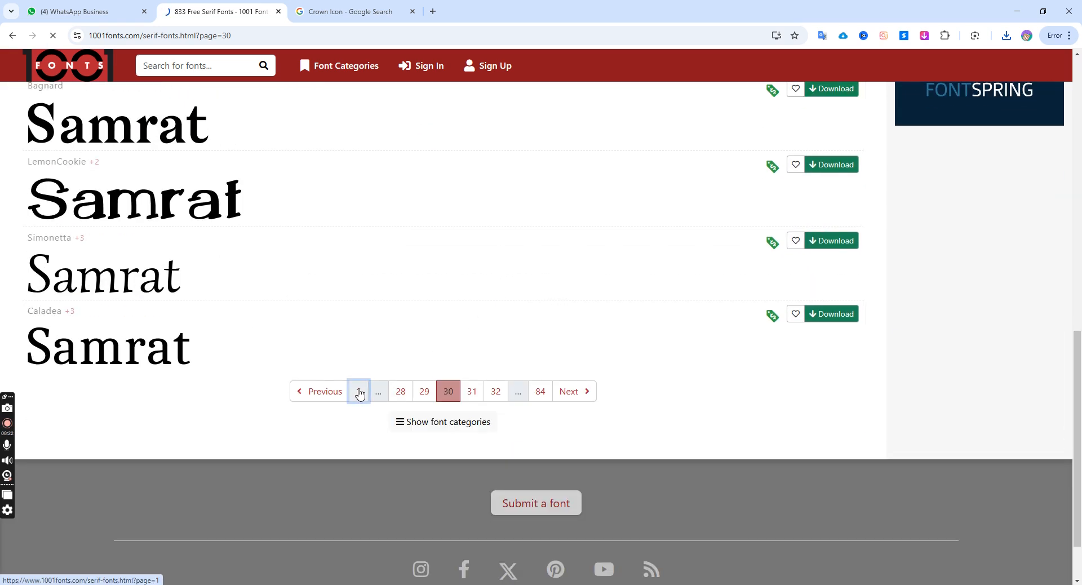
Review the Samrat previews on pages 1 and 2, downloading the Berkshire Swash and Crimson fonts
scroll(394, 358, "down", 6)
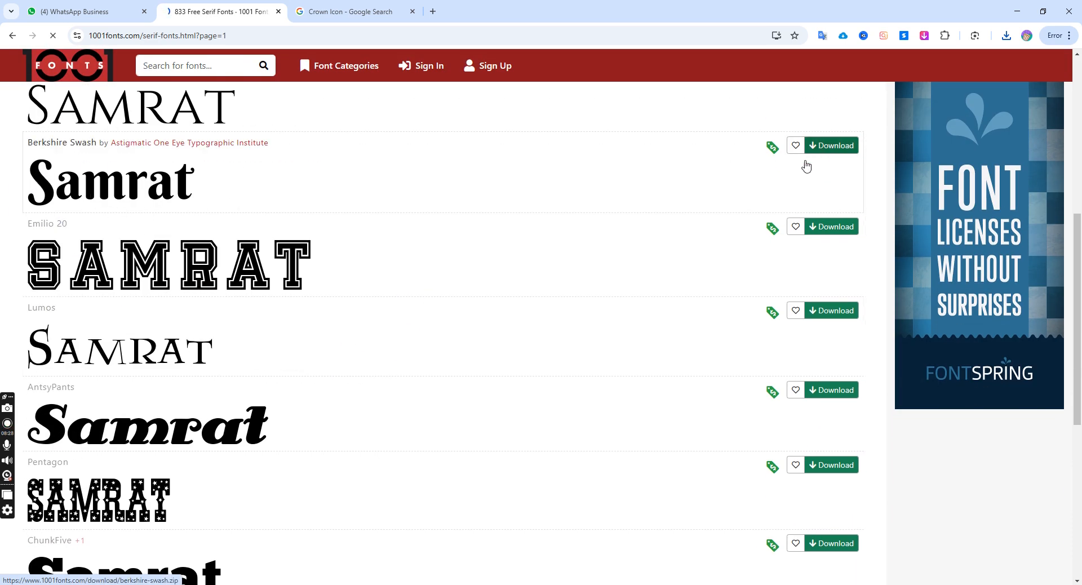
scroll(490, 281, "down", 5)
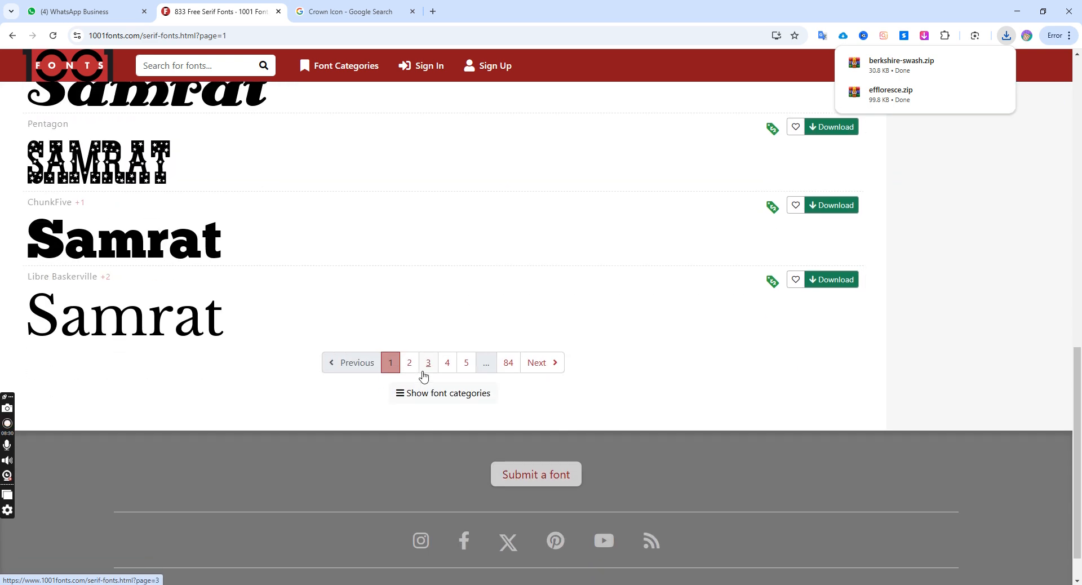
left_click(409, 364)
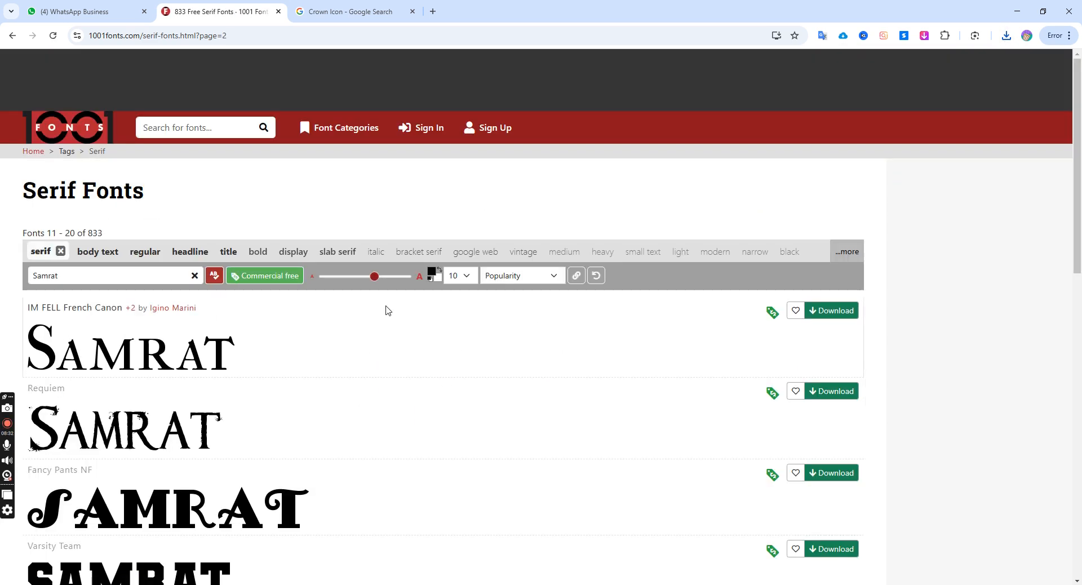
scroll(394, 315, "down", 10)
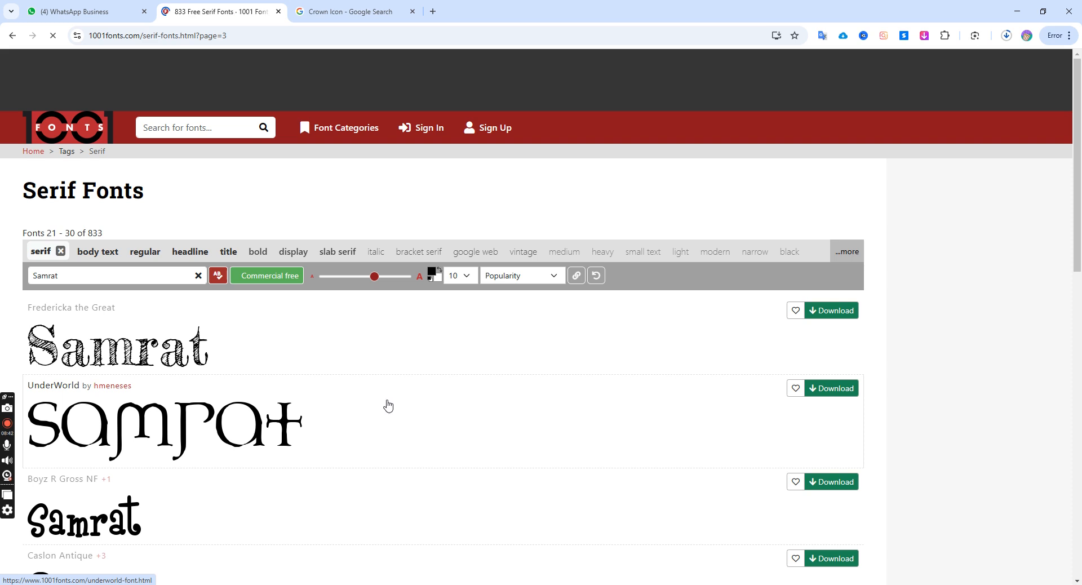
Review the Samrat previews on pages 3 and 4 and download the Nimbus Roman No9 L font
scroll(403, 412, "down", 10)
scroll(415, 382, "down", 2)
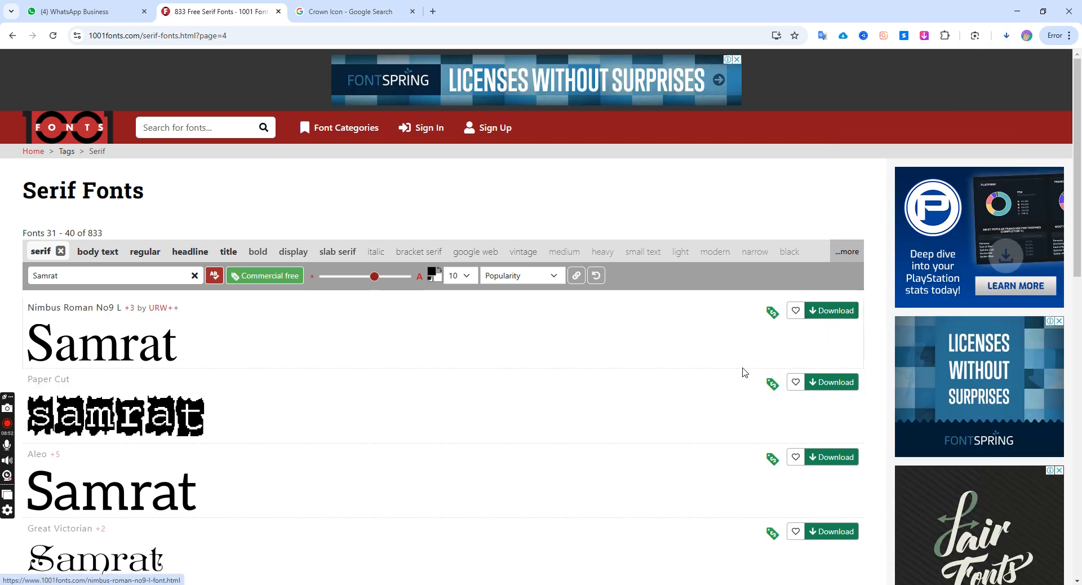
scroll(685, 388, "down", 10)
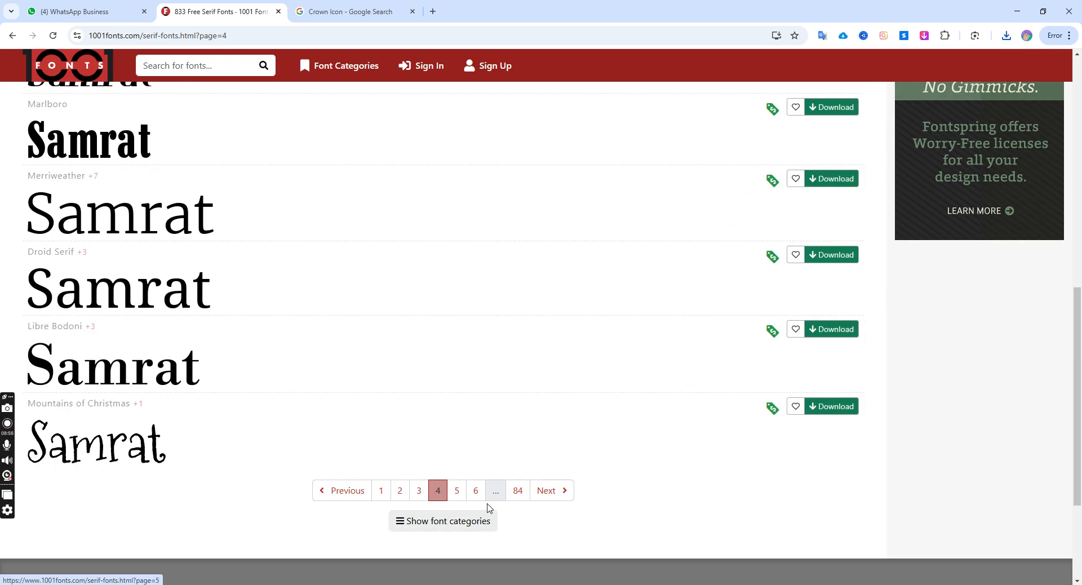
Open page 5 of the serif fonts, download TeX Gyre Schola, and check the remaining Samrat previews
scroll(265, 389, "down", 2)
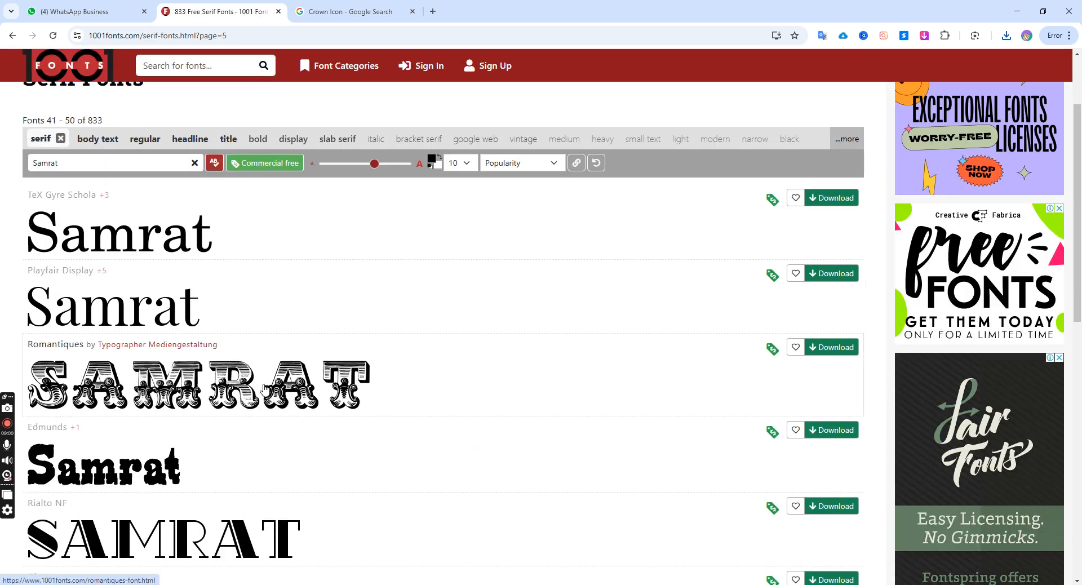
left_click(823, 203)
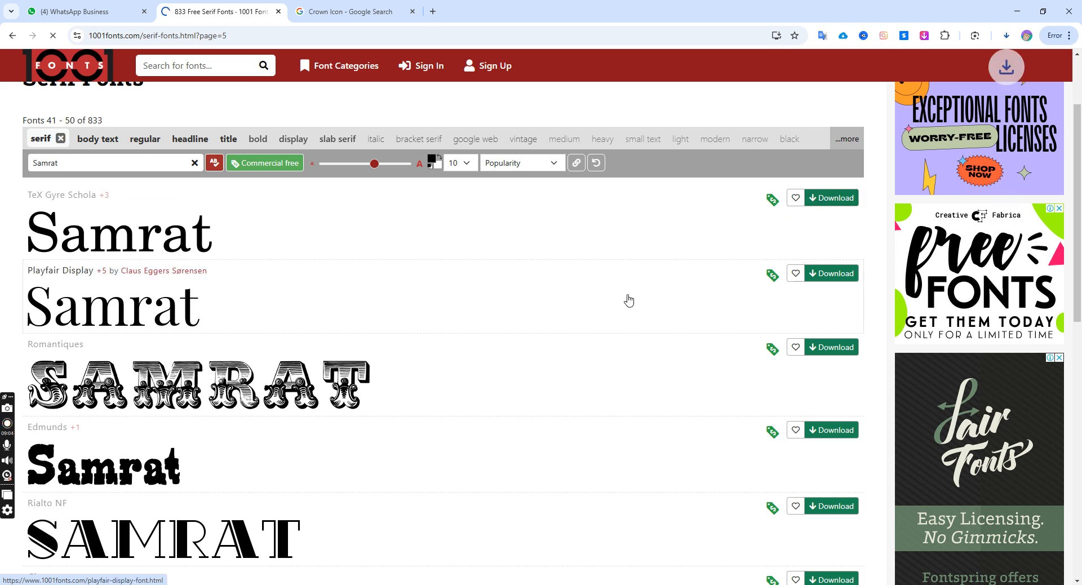
scroll(628, 300, "down", 9)
scroll(626, 309, "up", 7)
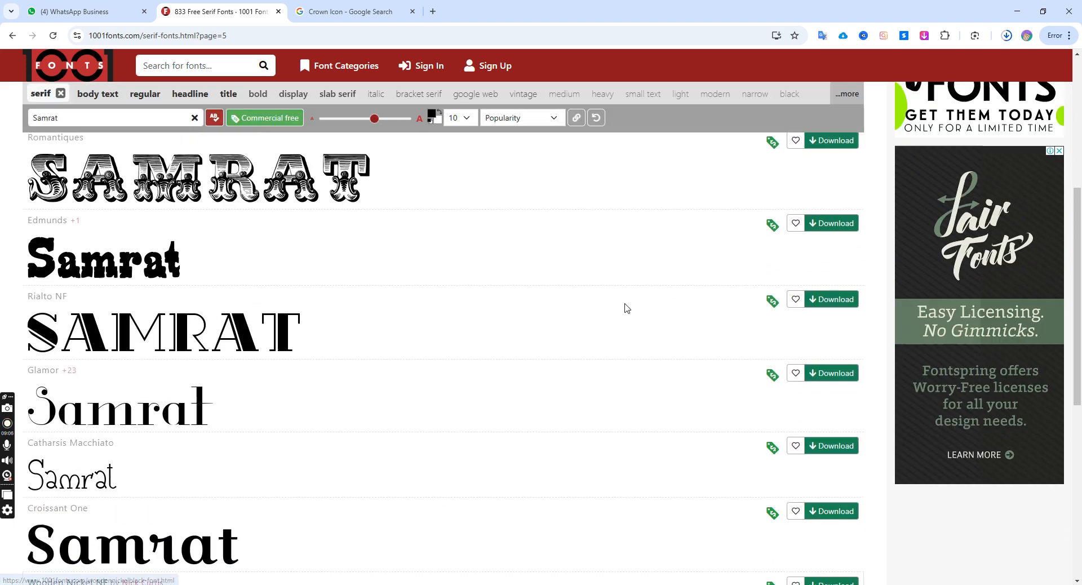
Install the Berkshire Swash font from the downloaded berkshire-swash.zip and close the archive
left_click(1006, 36)
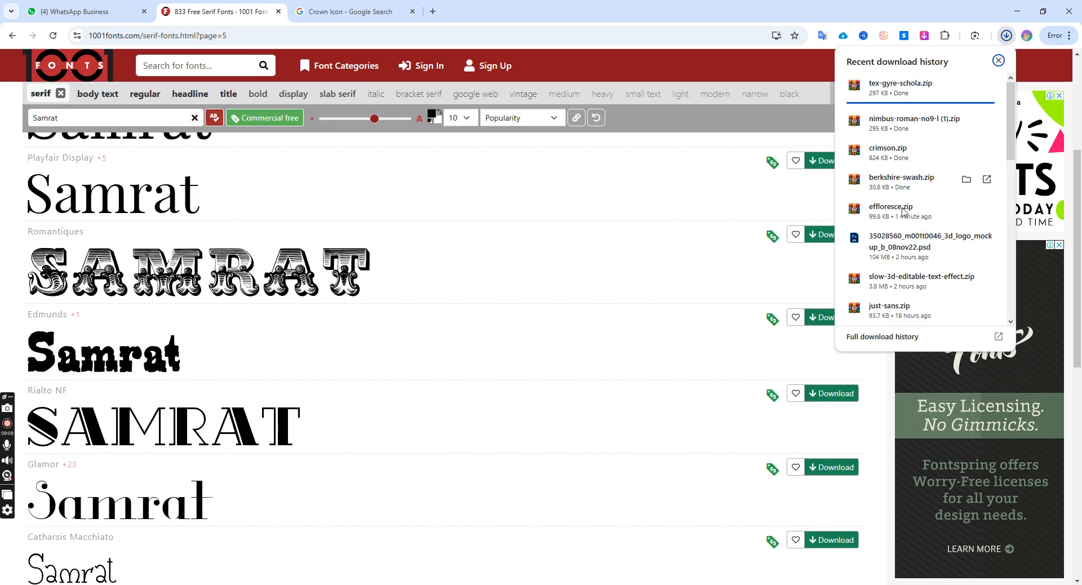
left_click(896, 171)
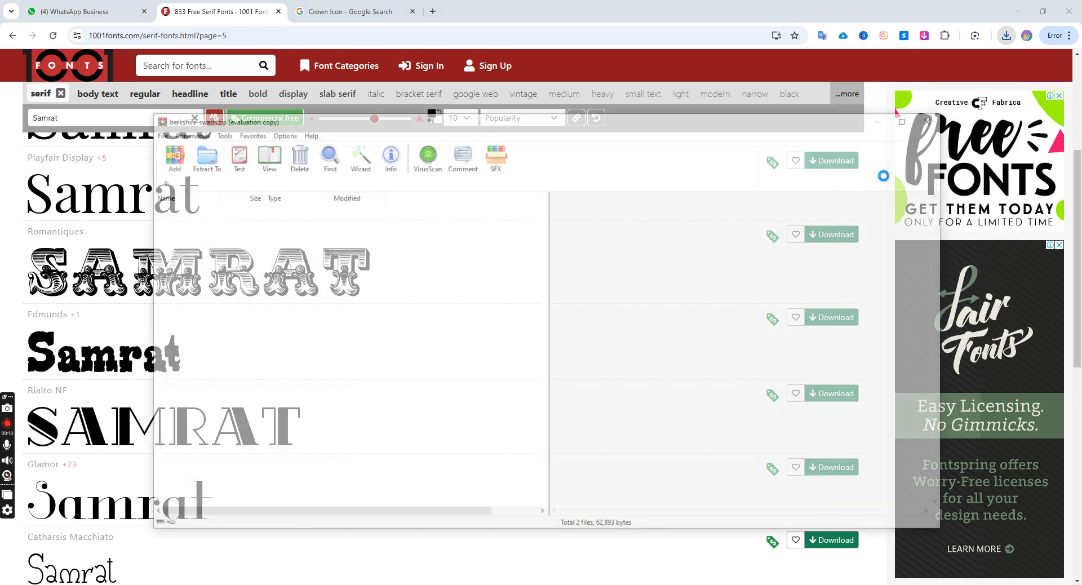
left_click(751, 120)
double_click(198, 212)
left_click(123, 103)
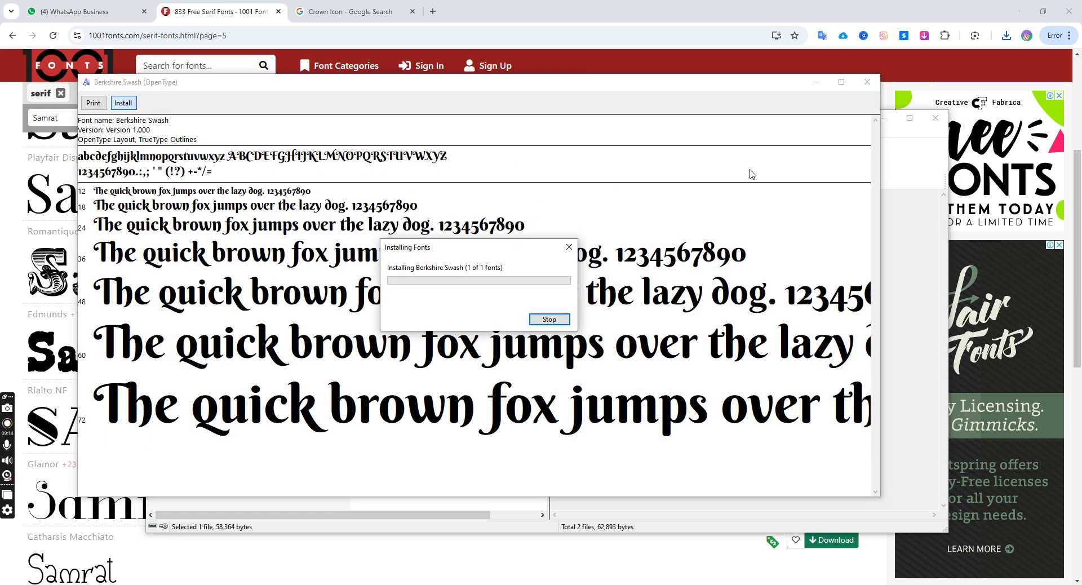
left_click(867, 82)
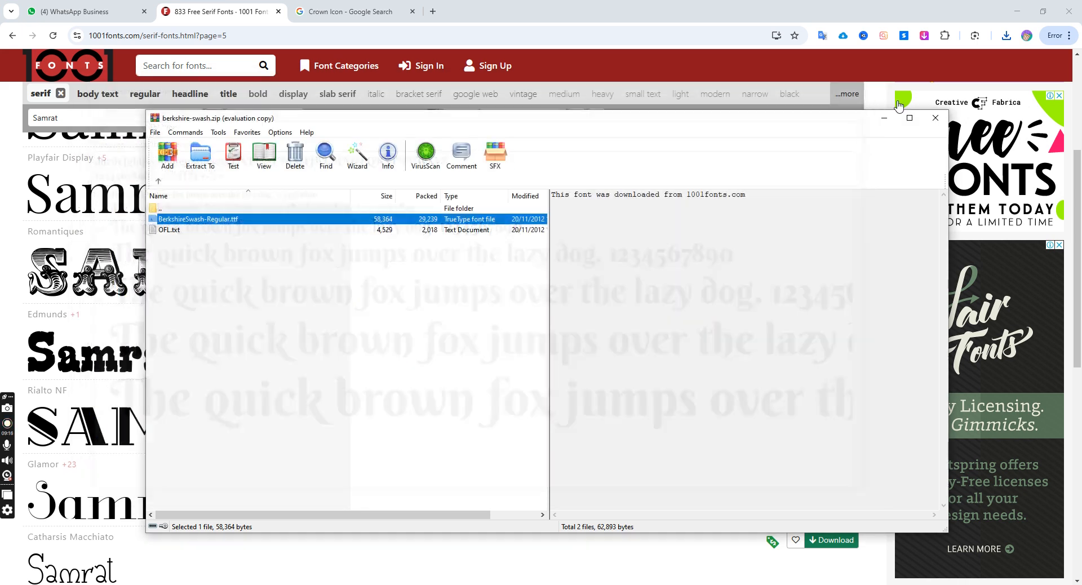
left_click(936, 117)
Open crimson.zip from the recent downloads and install Crimson Bold from its TTF folder
left_click(1006, 36)
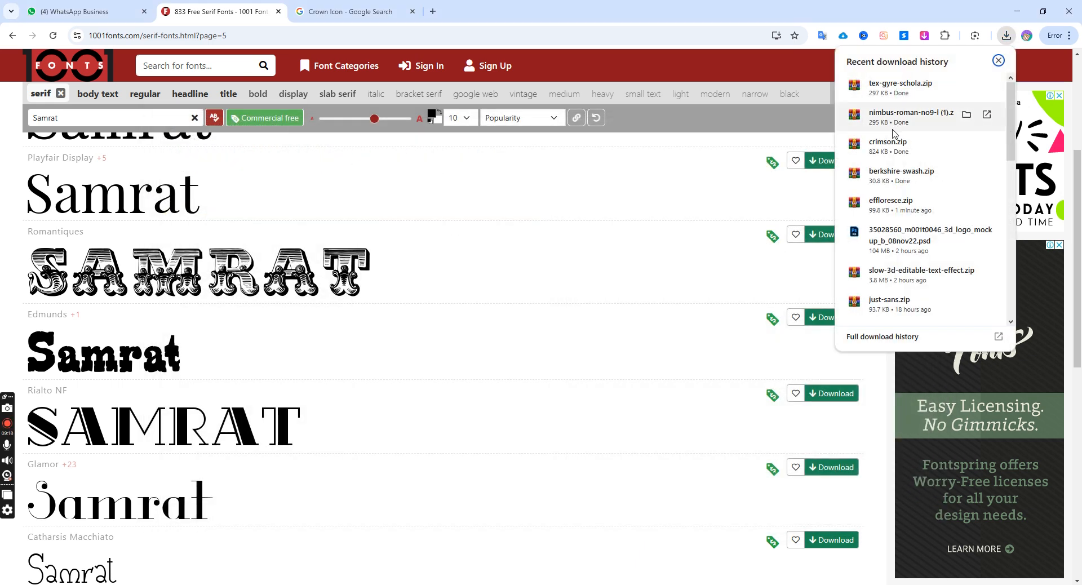
left_click(868, 143)
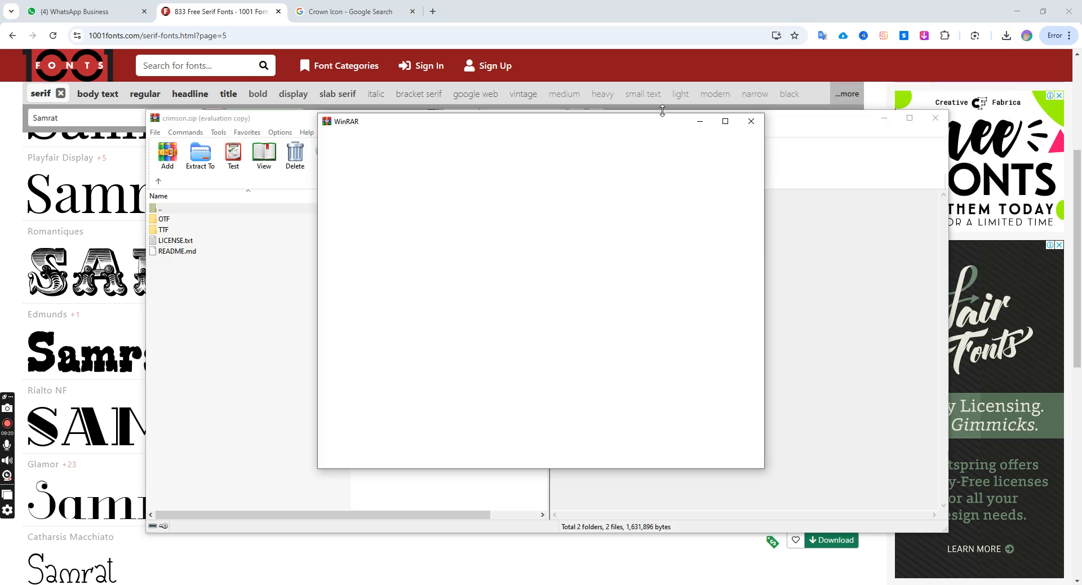
left_click(752, 121)
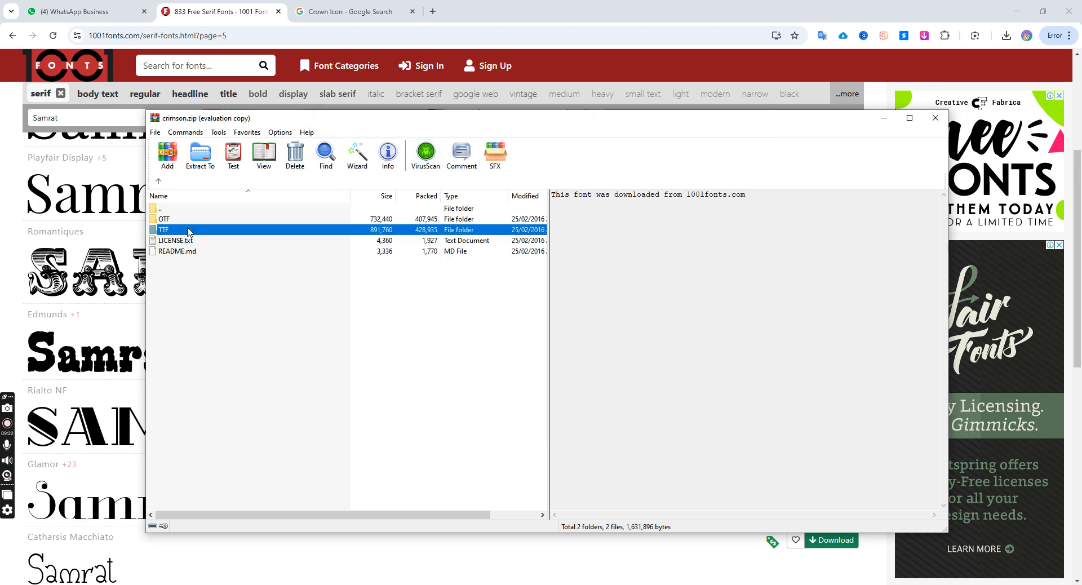
double_click(187, 232)
double_click(192, 219)
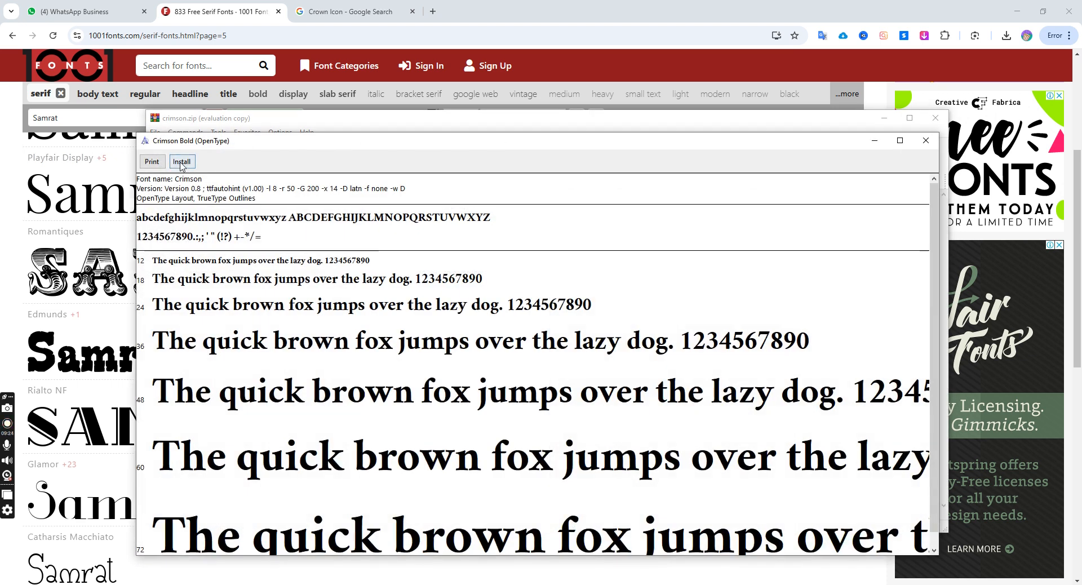
left_click(181, 163)
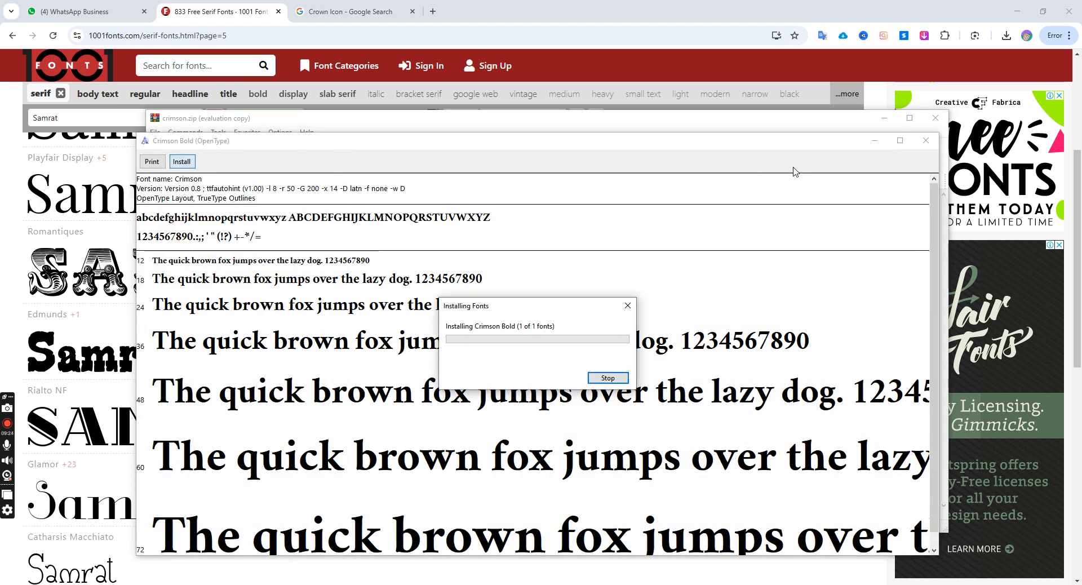
left_click(927, 140)
Install the Crimson Bold Italic and Crimson Italic fonts from the archive's TTF folder
double_click(188, 228)
left_click(64, 44)
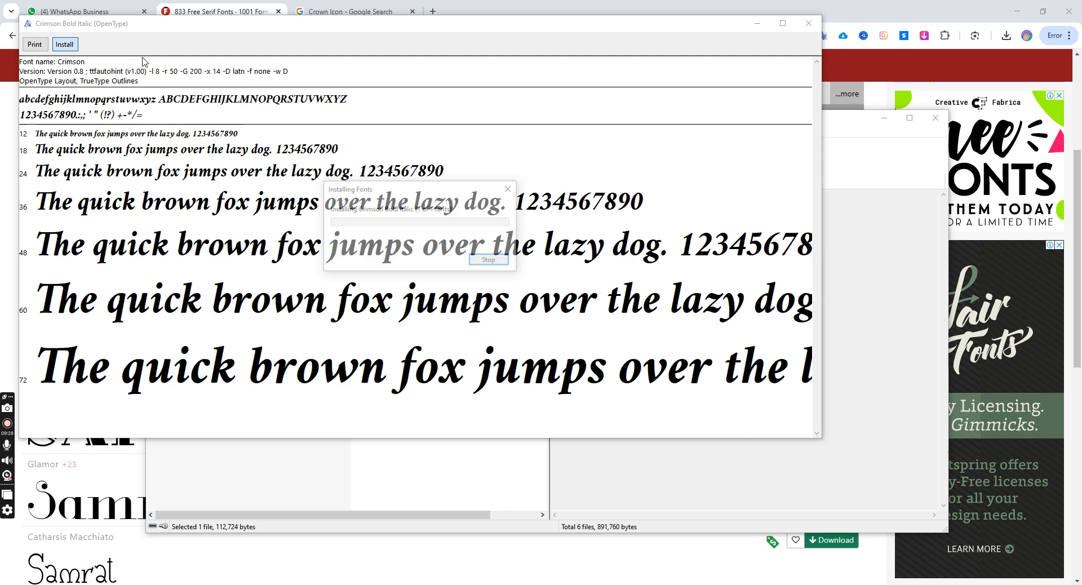
left_click(809, 25)
double_click(179, 242)
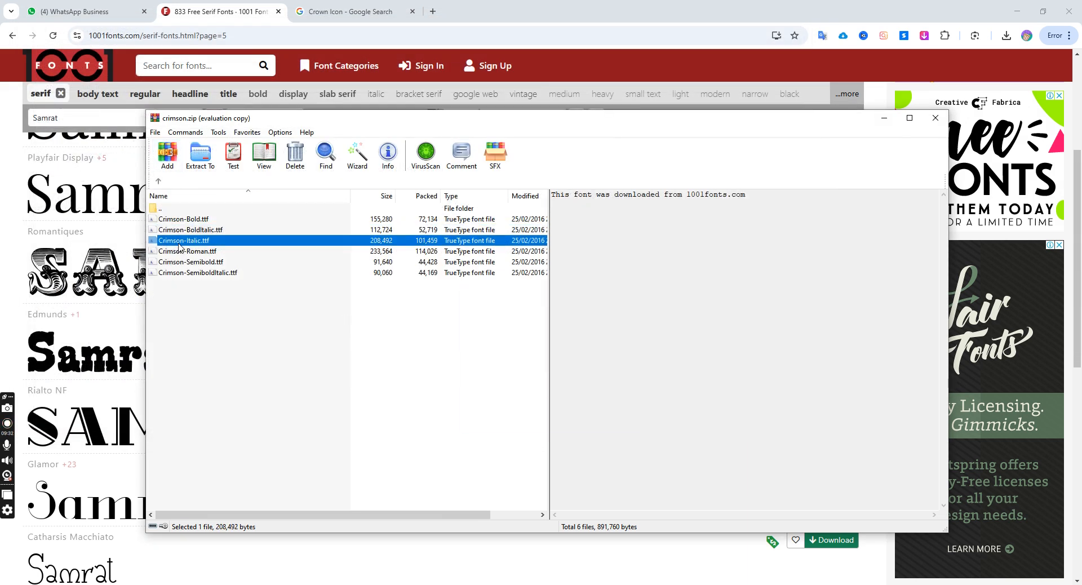
left_click(79, 58)
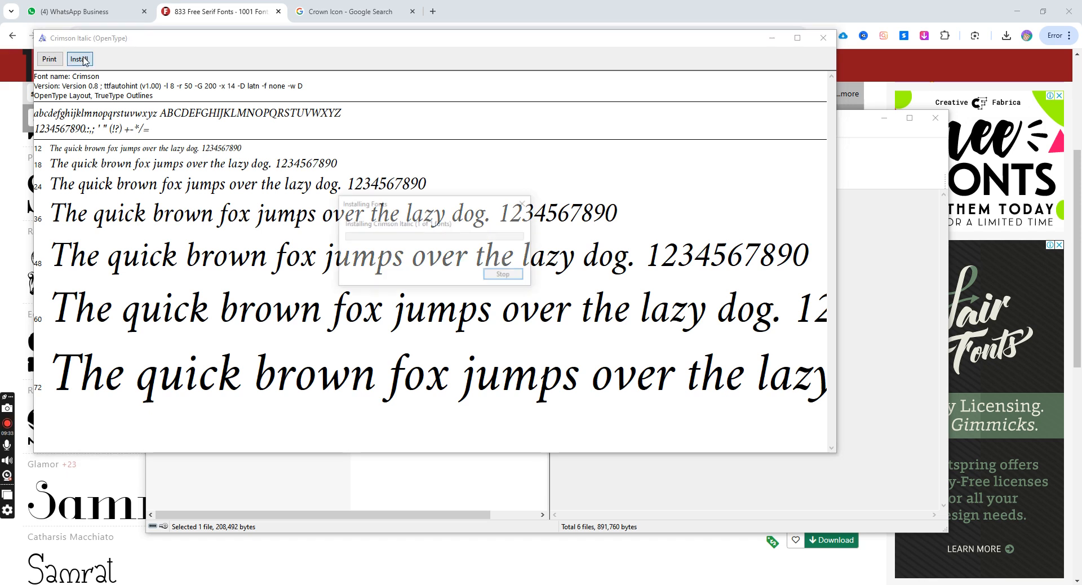
left_click(825, 40)
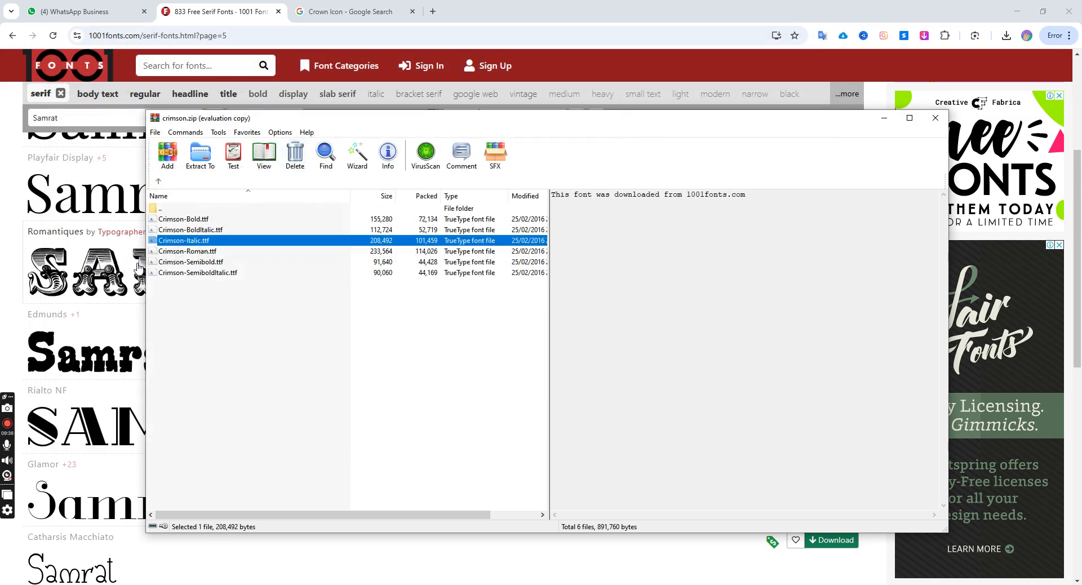
Install the Crimson Roman and Crimson Semibold fonts from the same TTF folder
left_click(168, 254)
double_click(168, 254)
left_click(94, 73)
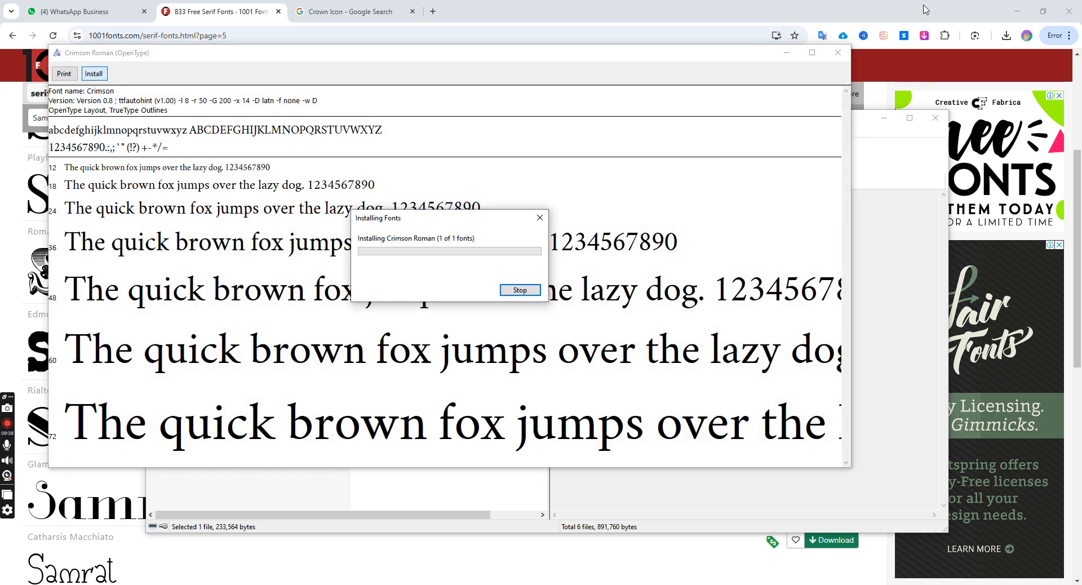
left_click(839, 54)
double_click(188, 262)
left_click(113, 88)
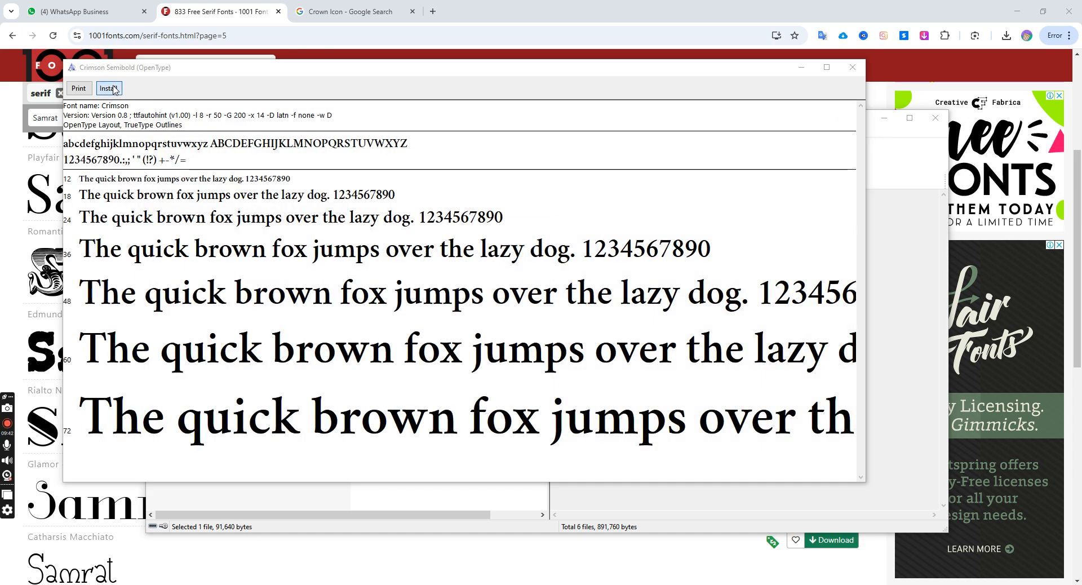
left_click(853, 67)
Install the Crimson Semibold Italic font and close the Crimson archive
double_click(186, 273)
left_click(123, 102)
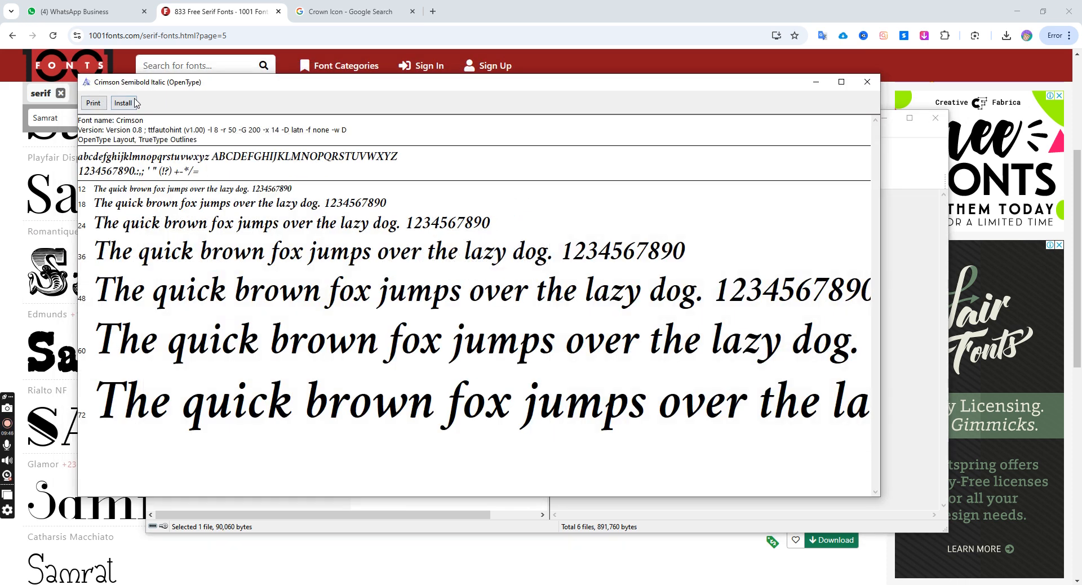
left_click(867, 83)
left_click(935, 118)
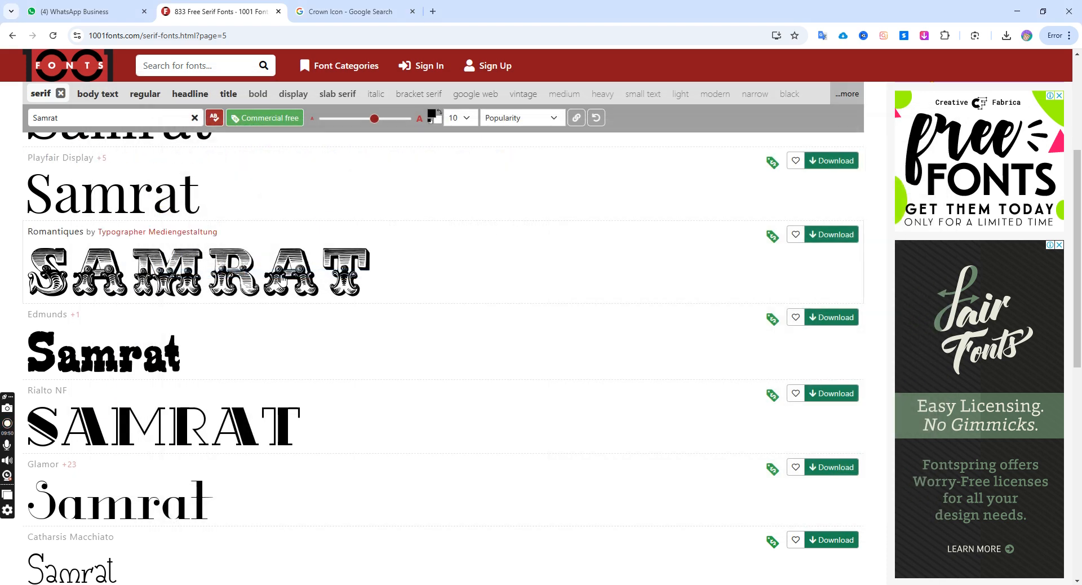
Try to install NimbusRomNo9L-RegIta from the downloaded Nimbus Roman archive, decline replacing the existing font, and close the archive
left_click(1006, 36)
left_click(890, 140)
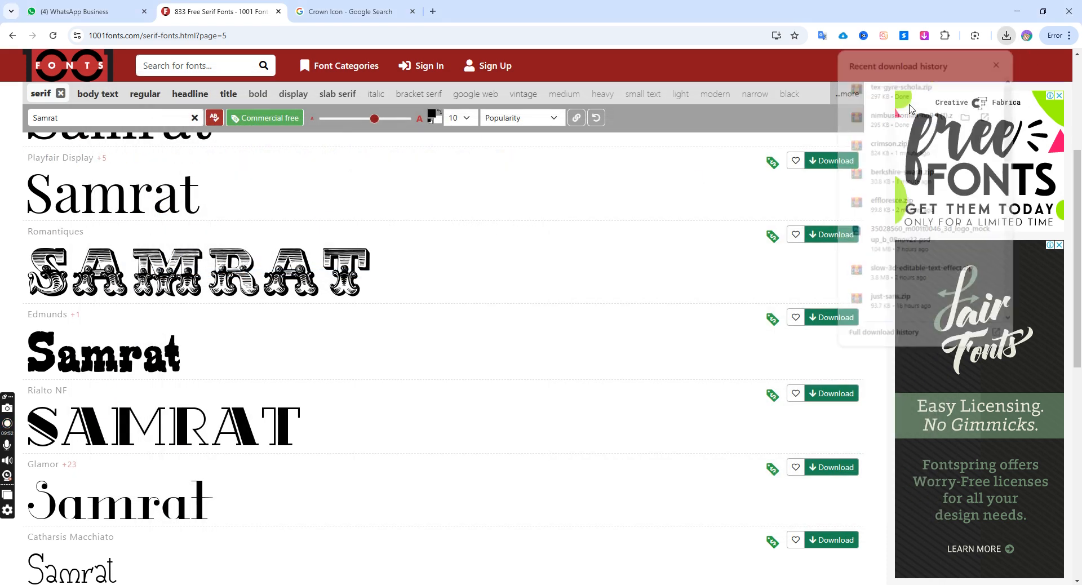
left_click(750, 114)
double_click(195, 262)
left_click(182, 162)
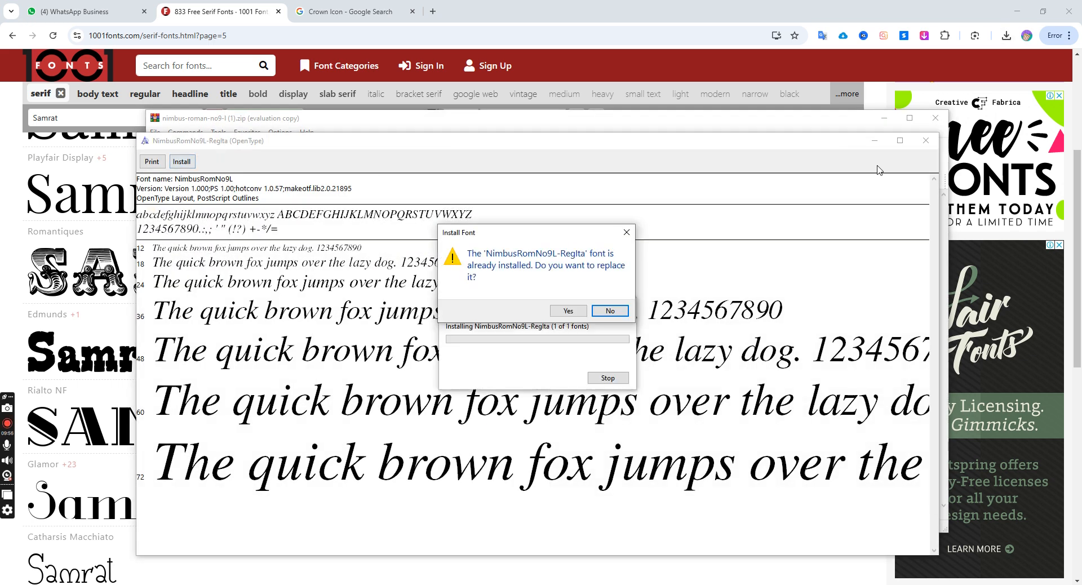
left_click(617, 313)
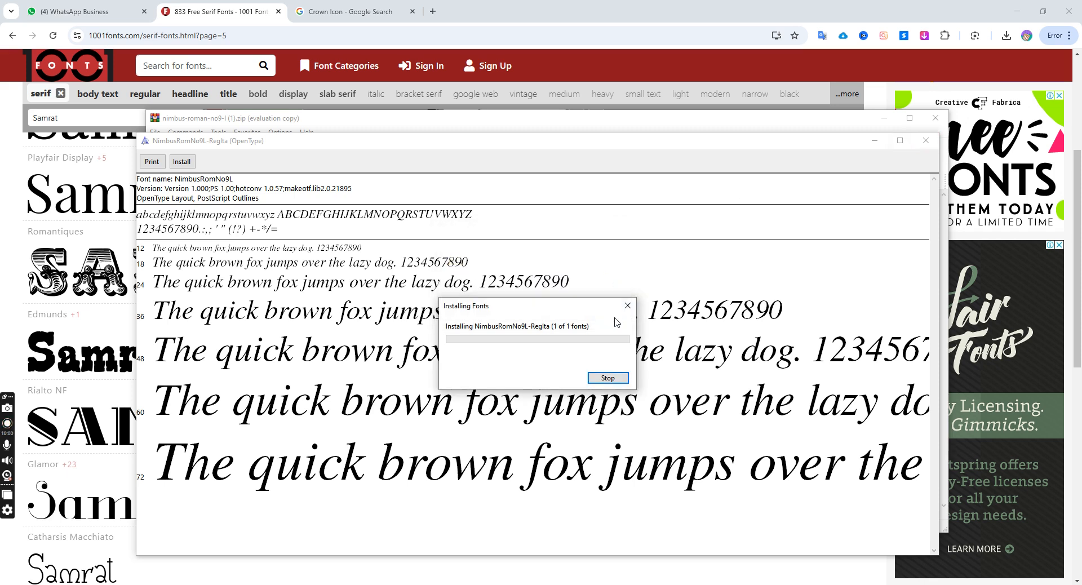
left_click(926, 141)
left_click(936, 118)
Open the downloaded tex-gyre-schola.zip archive and preview the texgyreschola-bold font without installing it
left_click(1007, 35)
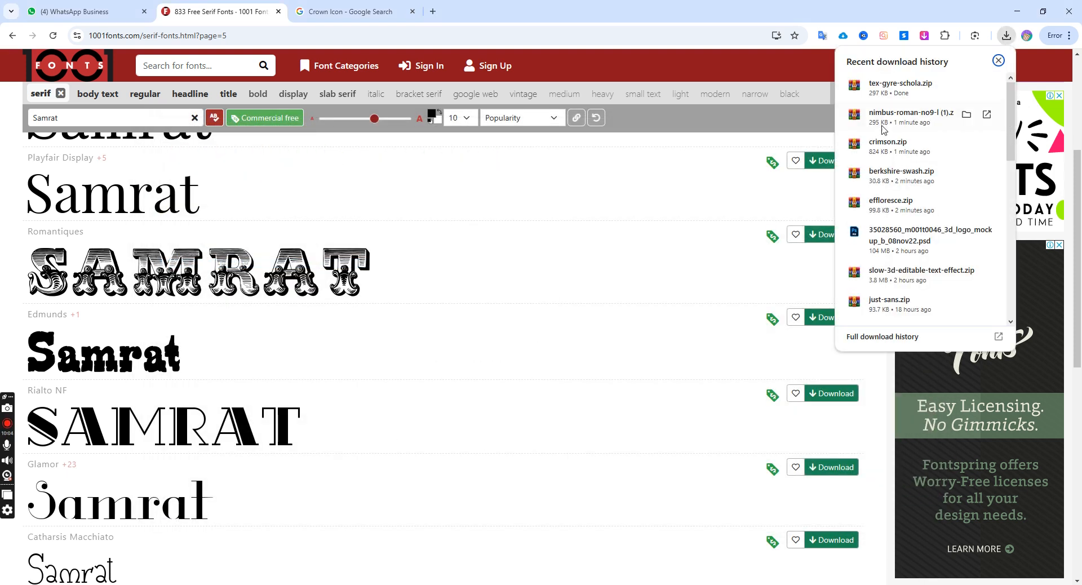
left_click(912, 89)
double_click(195, 219)
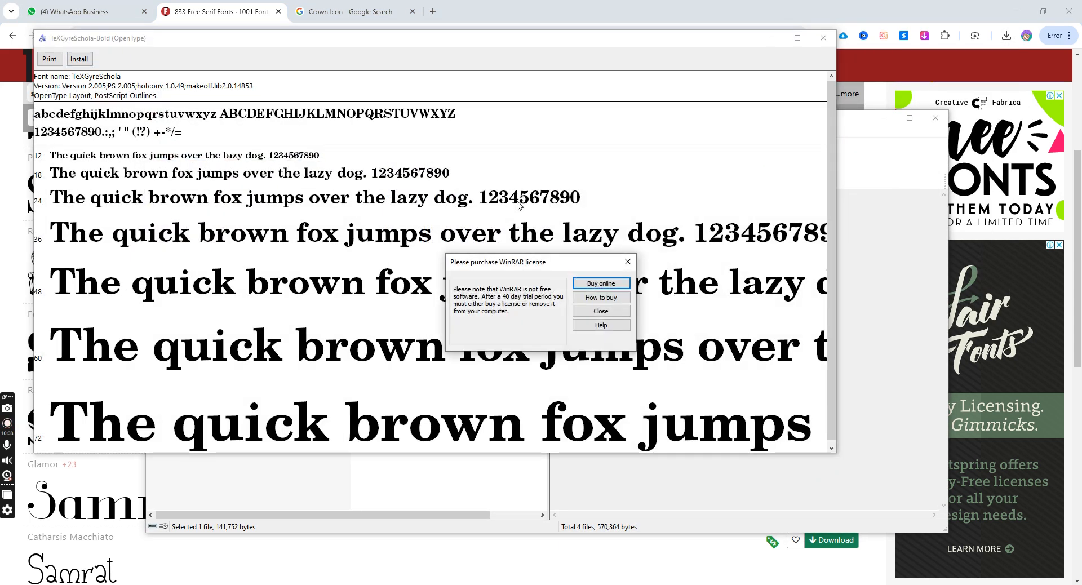
left_click(823, 39)
left_click(600, 311)
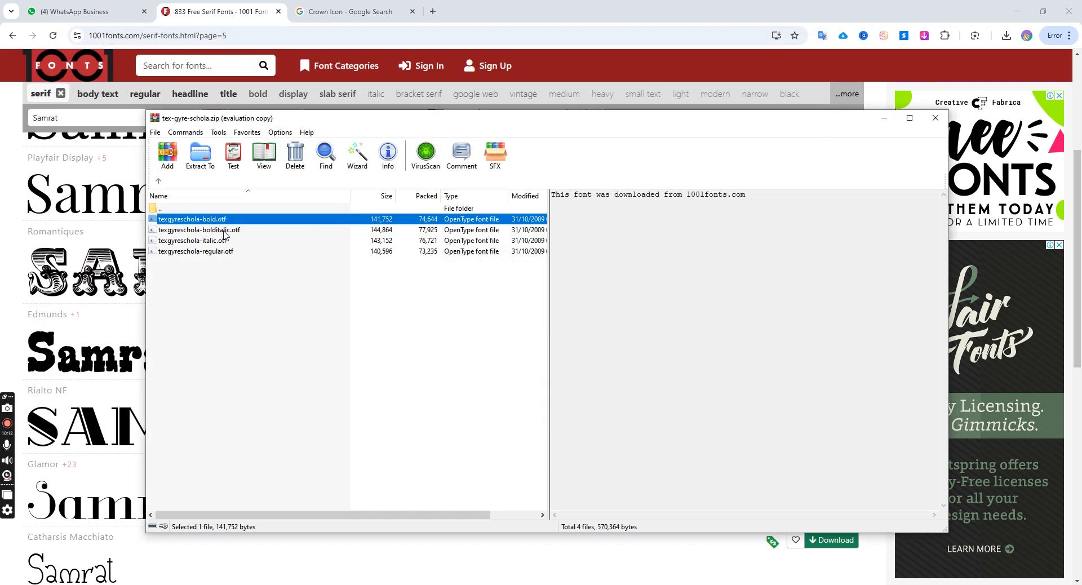
Install the TeXGyreSchola Bold Italic and TeXGyreSchola Italic fonts from the archive
double_click(224, 230)
left_click(94, 74)
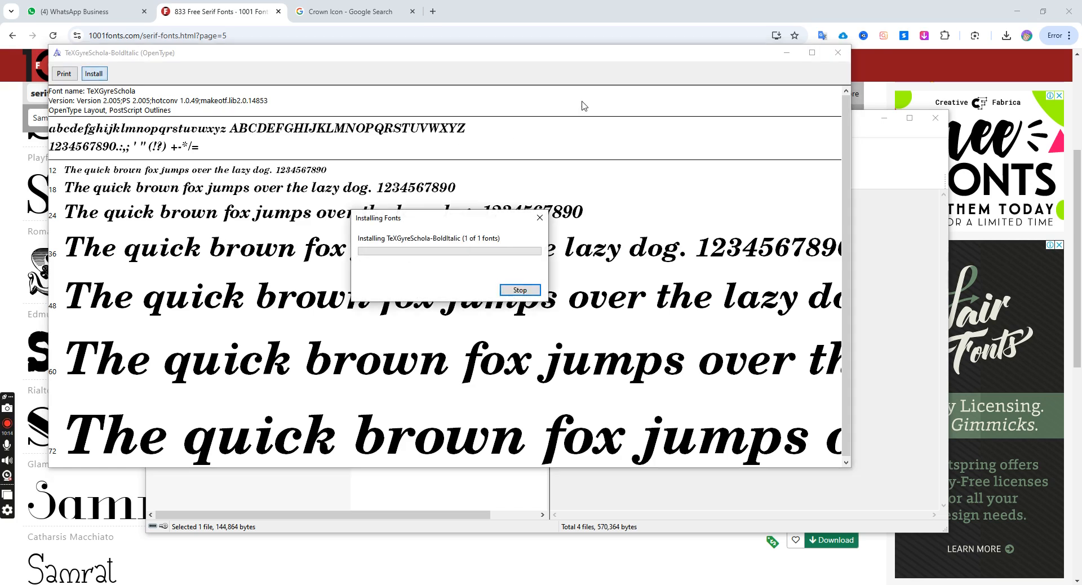
left_click(839, 54)
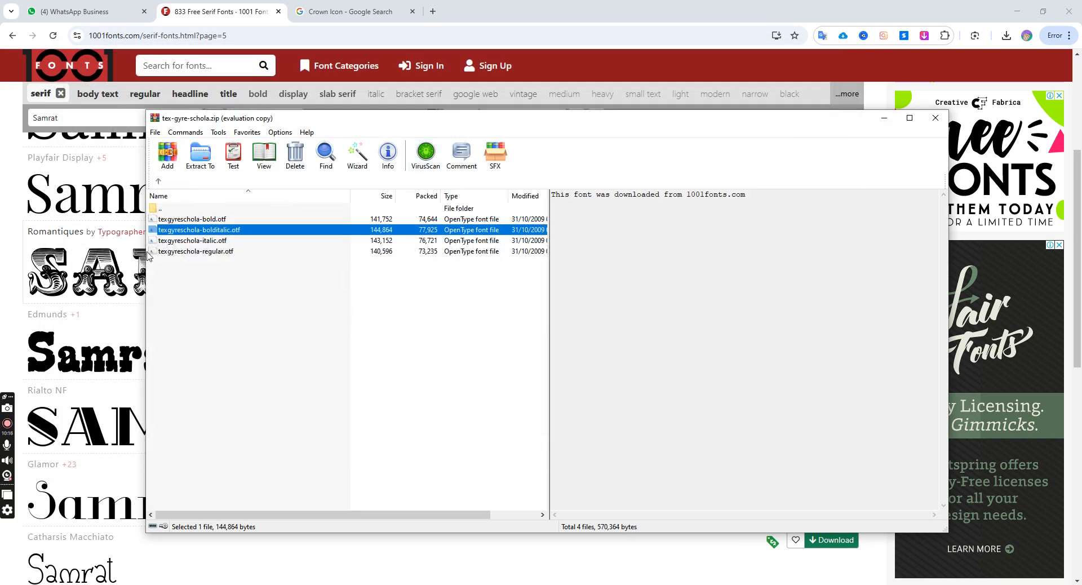
double_click(215, 241)
left_click(108, 88)
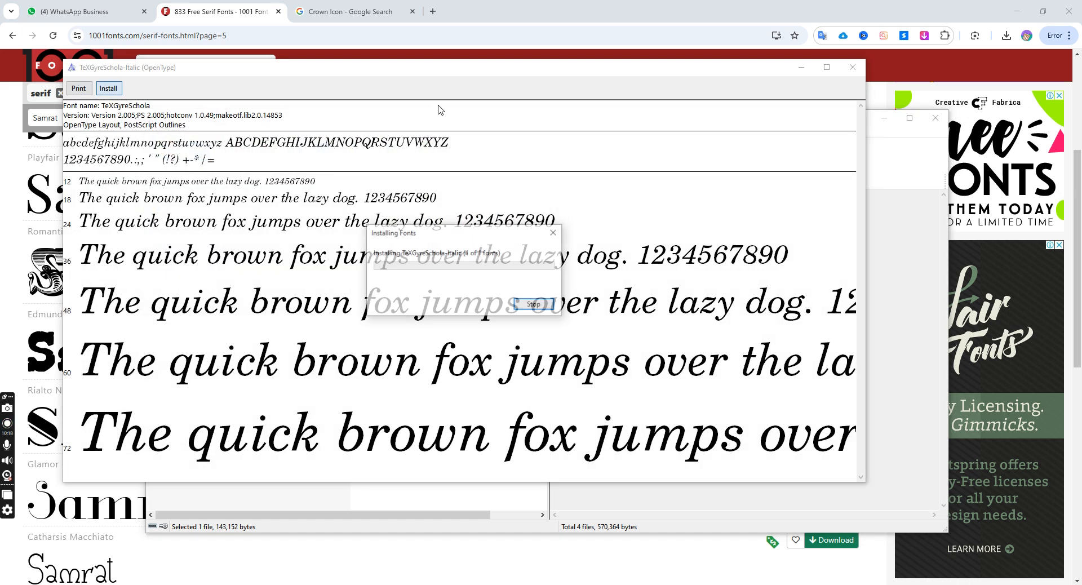
left_click(854, 68)
Install the TeXGyreSchola Regular font and close the TeX Gyre Schola archive
double_click(199, 252)
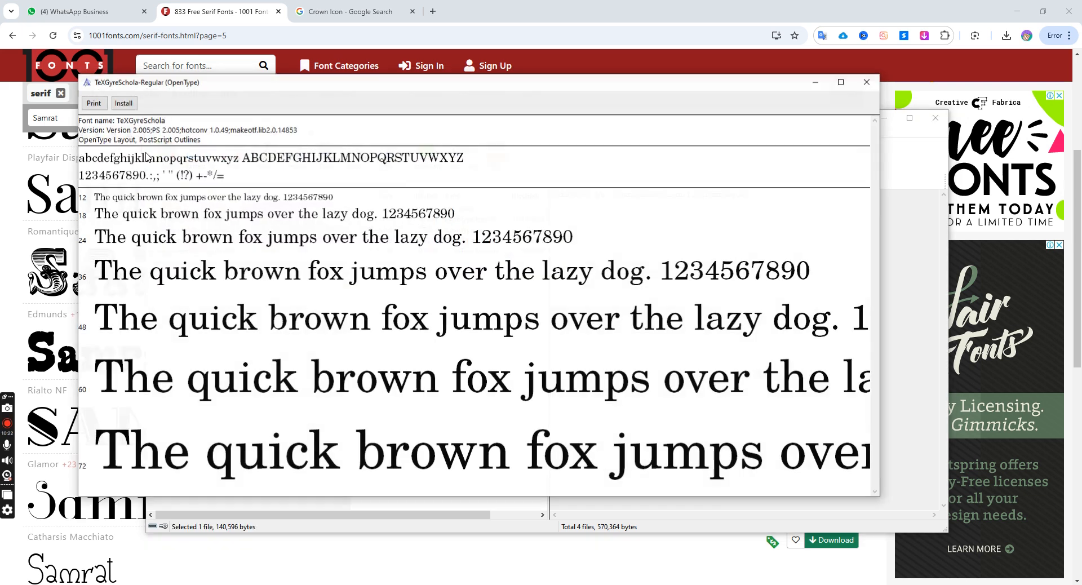
left_click(123, 102)
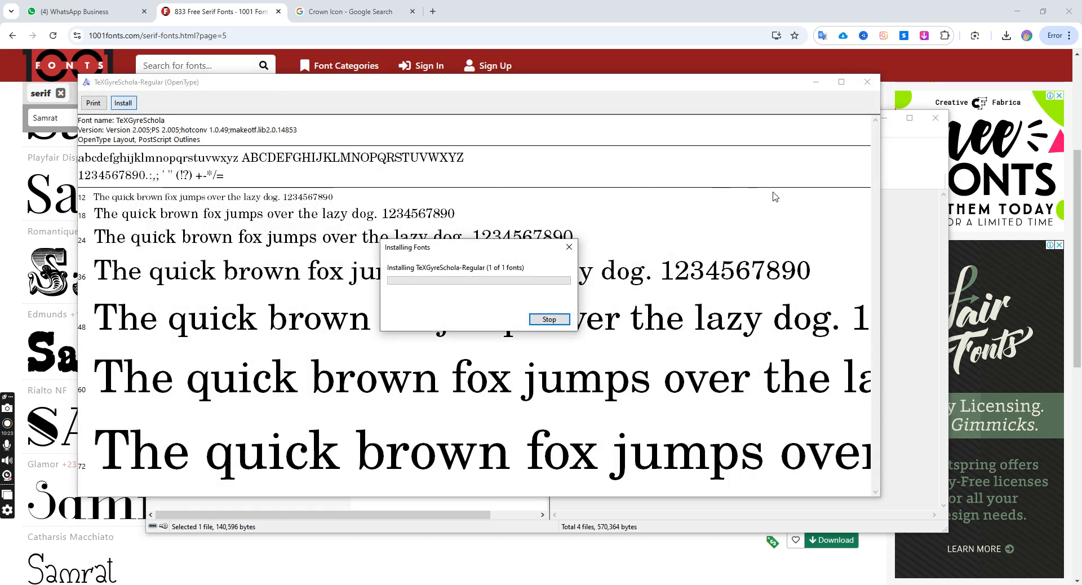
left_click(868, 83)
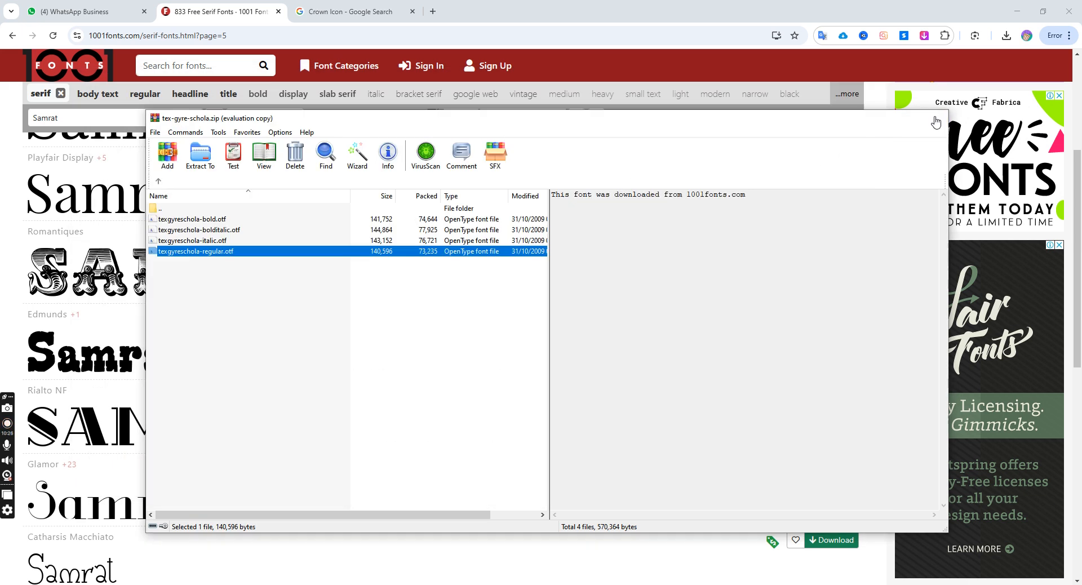
left_click(937, 120)
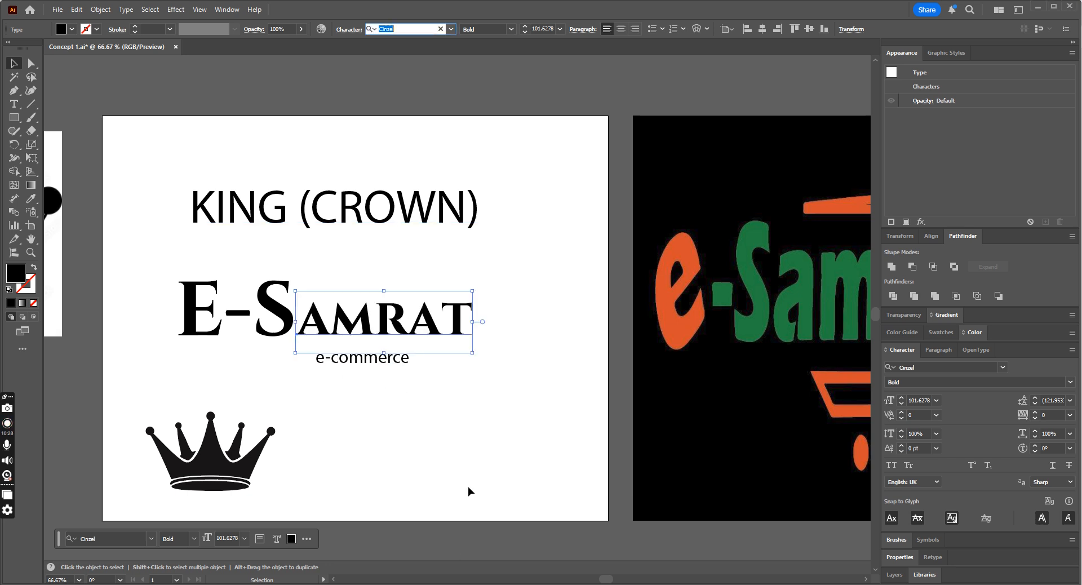
In Illustrator, duplicate the AMRAT text into the empty area beside the crown and change the copy's text to e-Samrat
left_click(441, 374)
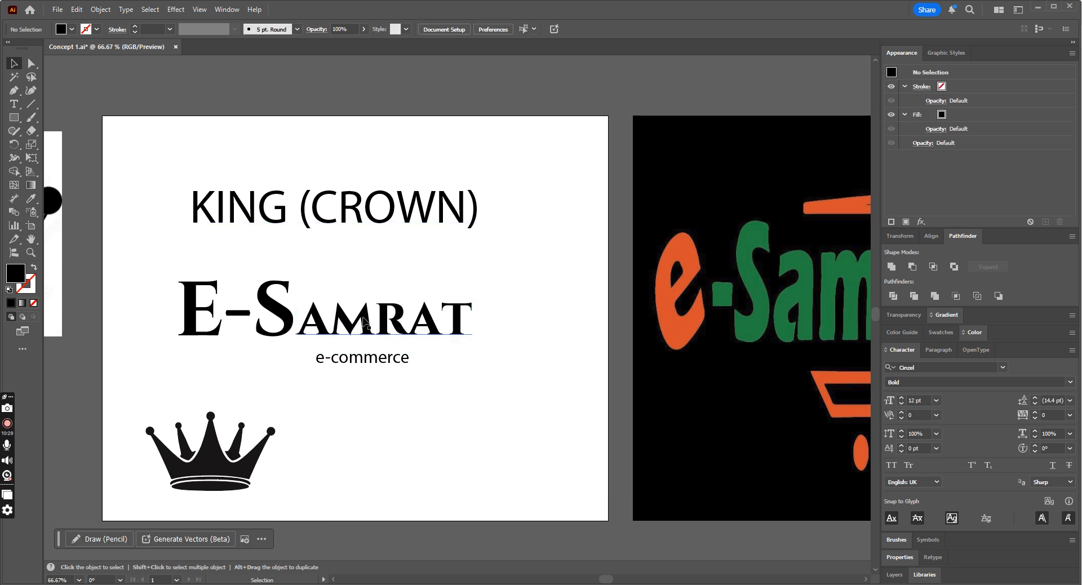
left_click(427, 340)
left_click_drag(458, 322, 488, 422)
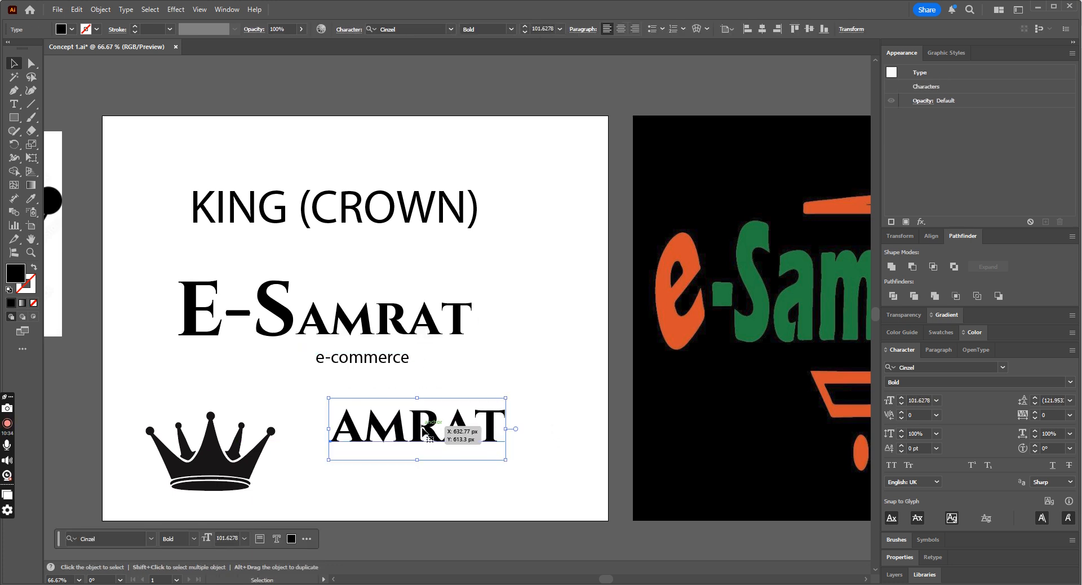
double_click(476, 422)
key("ctrl+a")
type("E")
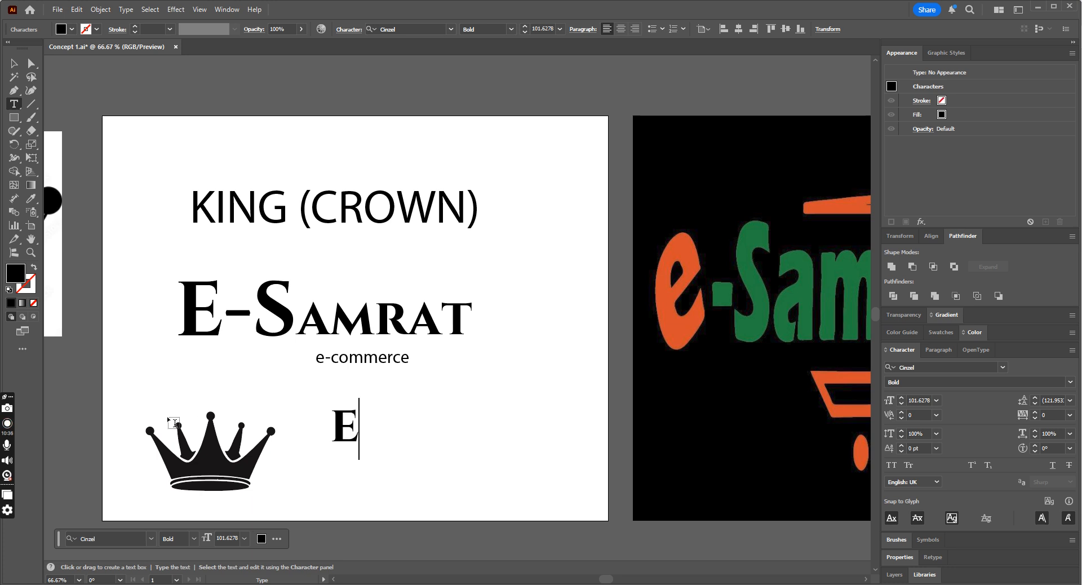
type("-SAMRAT")
key("ctrl+a")
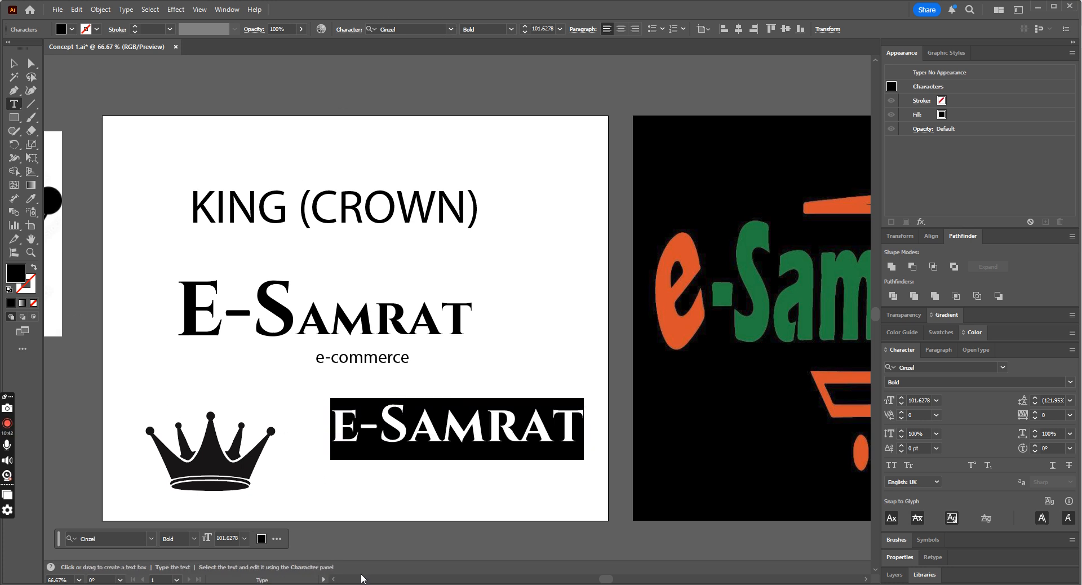
Check the downloaded font names in the browser and set the e-Samrat text to Berkshire Swash
left_click(1038, 7)
left_click(1006, 38)
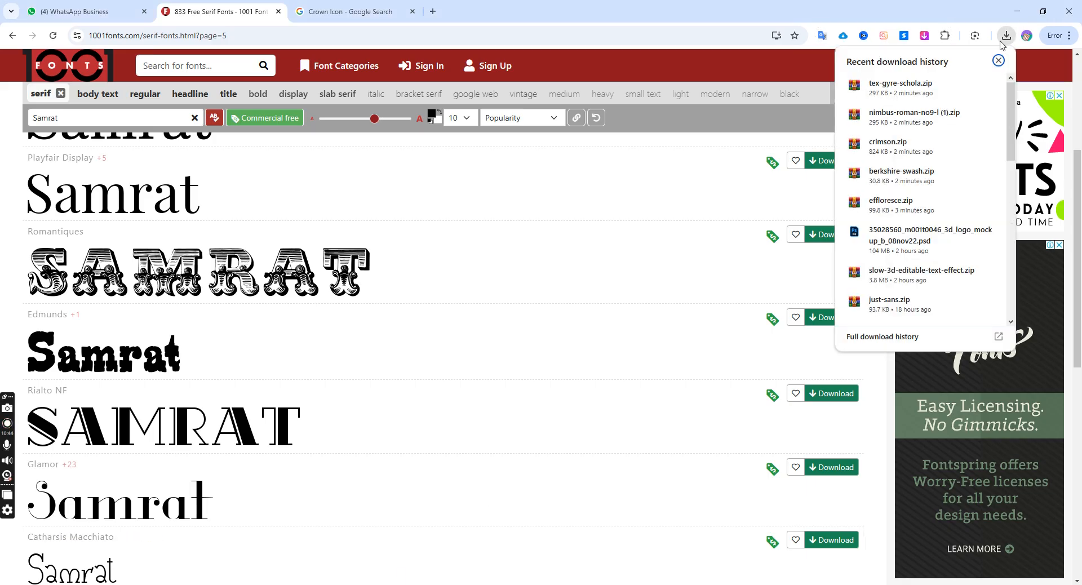
key("alt+Tab")
left_click(406, 28)
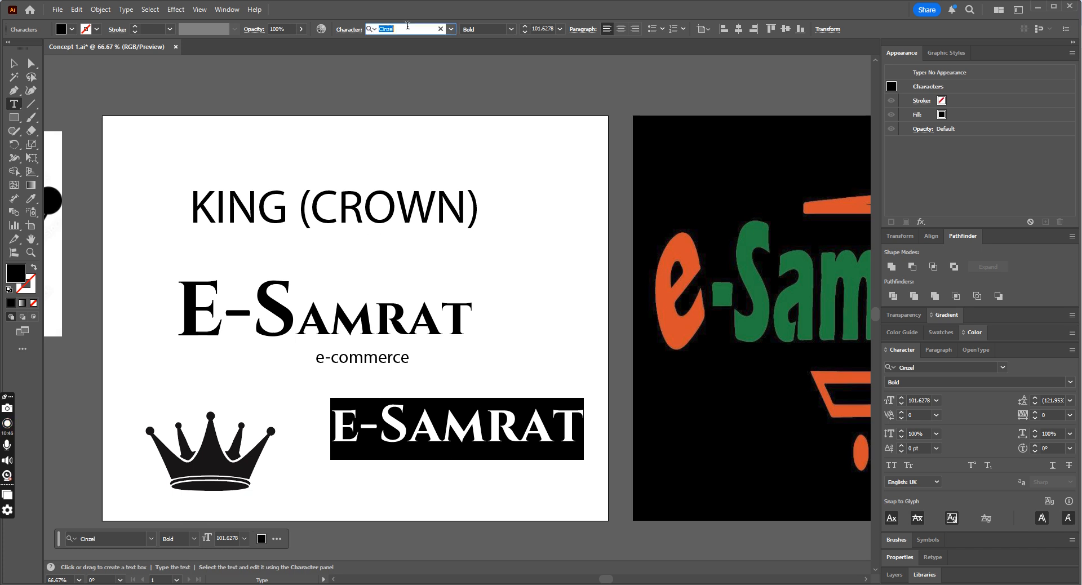
type("Berk")
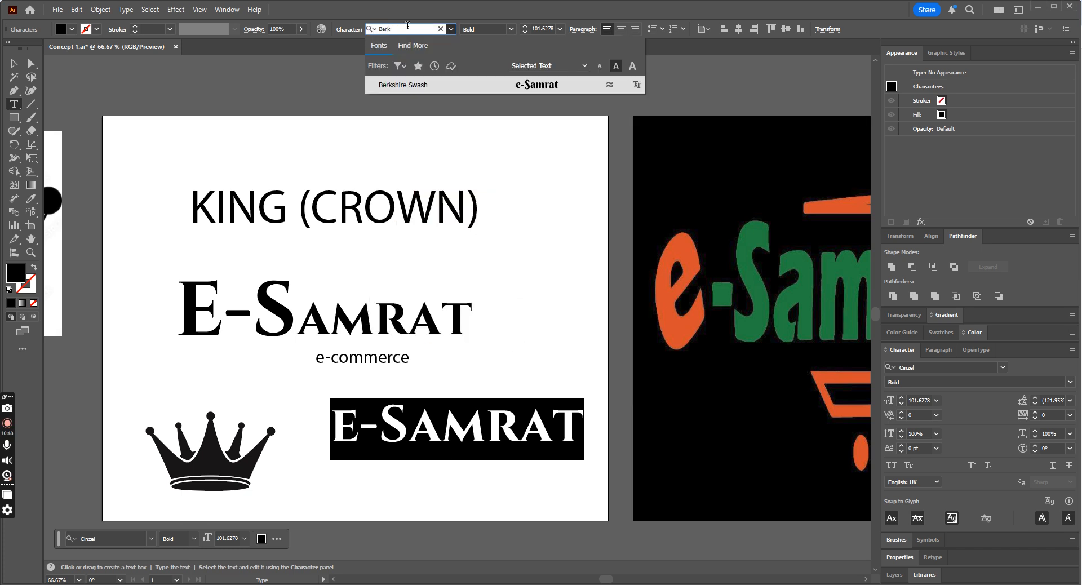
left_click(483, 85)
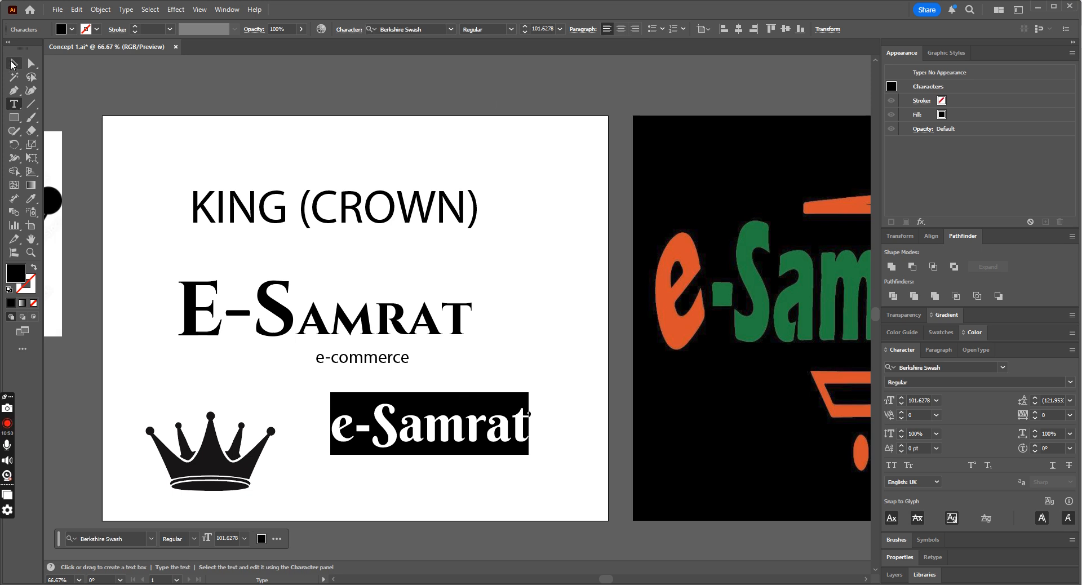
Duplicate the Berkshire Swash e-Samrat text directly below and set the lower copy's font to Crimson Bold
left_click(14, 61)
left_click_drag(498, 438, 517, 460)
left_click(1038, 7)
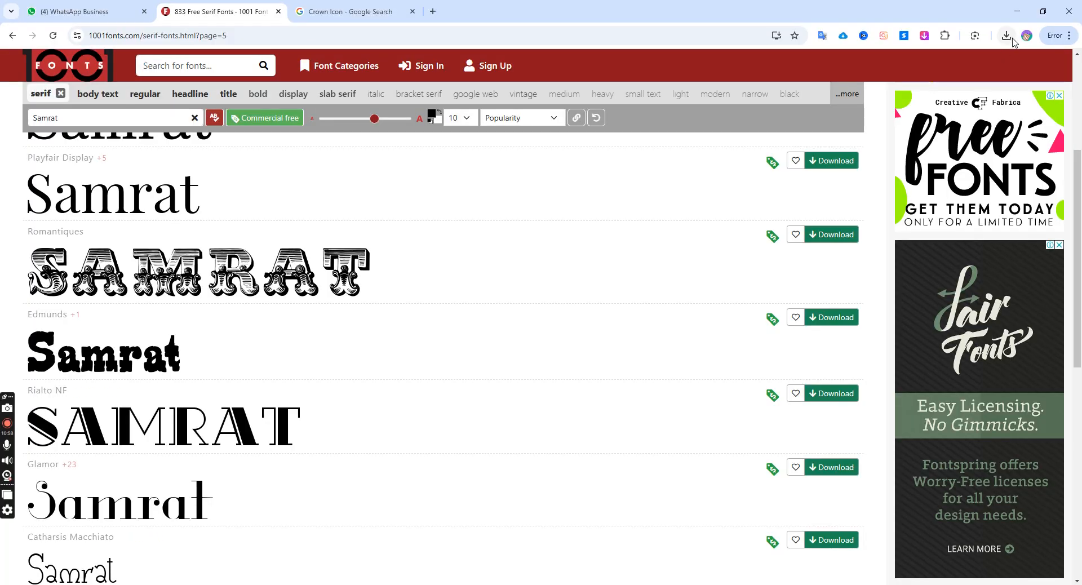
left_click(1007, 36)
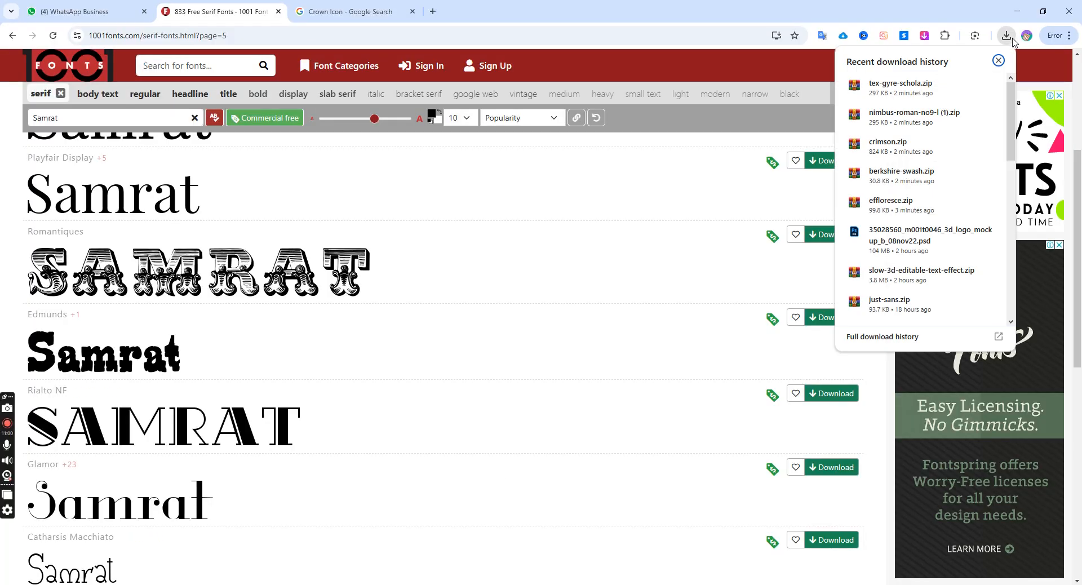
left_click(1012, 39)
left_click(456, 584)
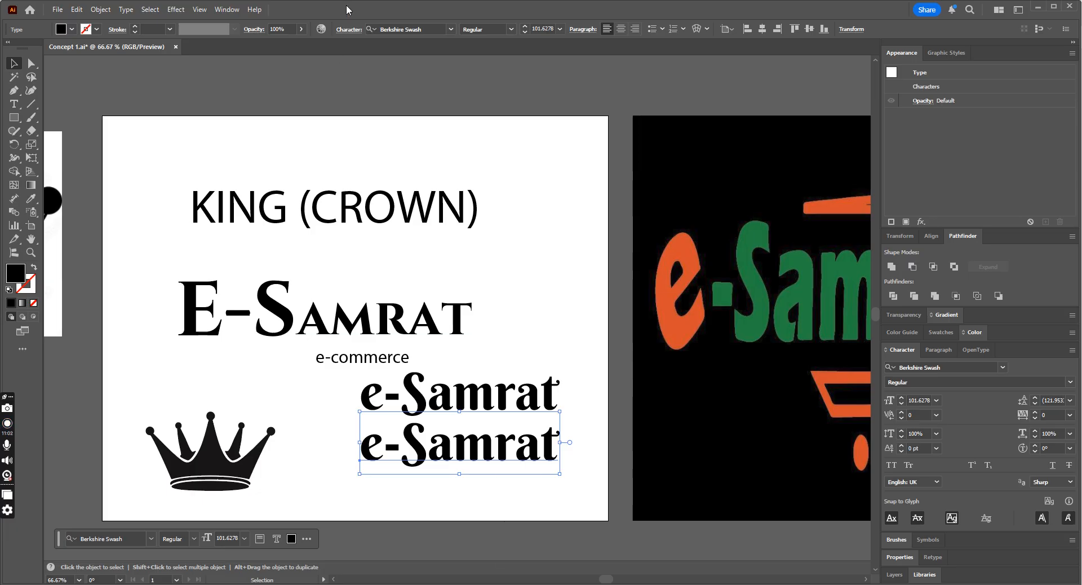
type("Crims")
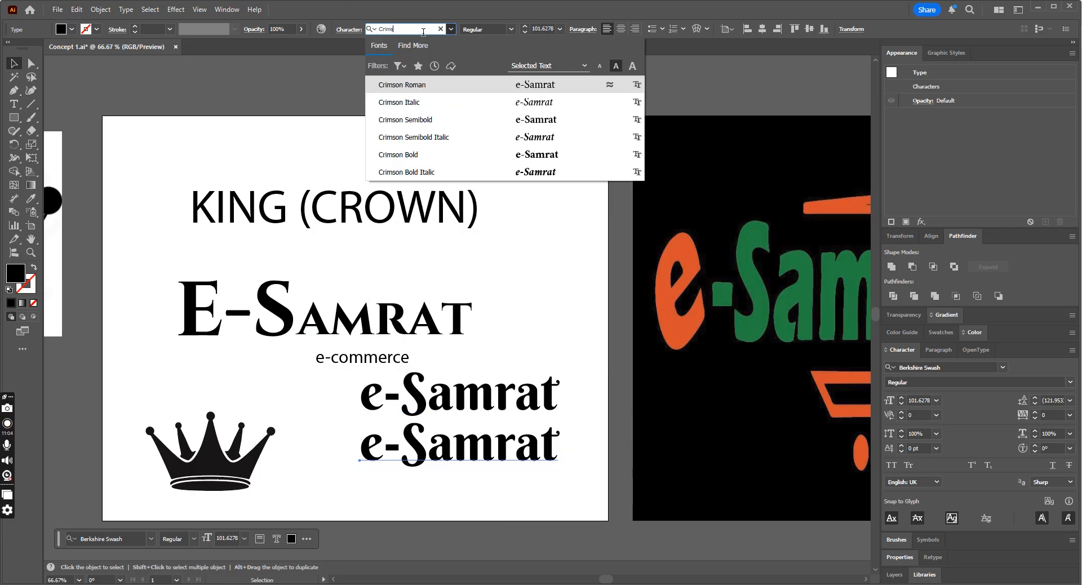
left_click(451, 154)
left_click(525, 327)
Duplicate the Crimson e-Samrat text below itself and set one copy's font to NimbusRomNo9L-Med
left_click(523, 448)
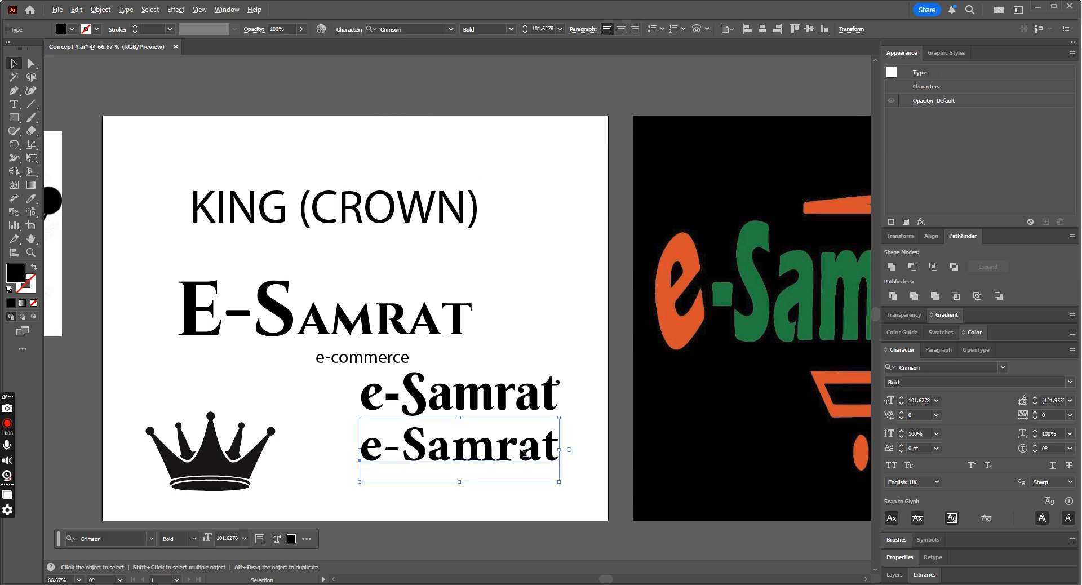
left_click_drag(523, 449, 523, 500)
left_click(1038, 8)
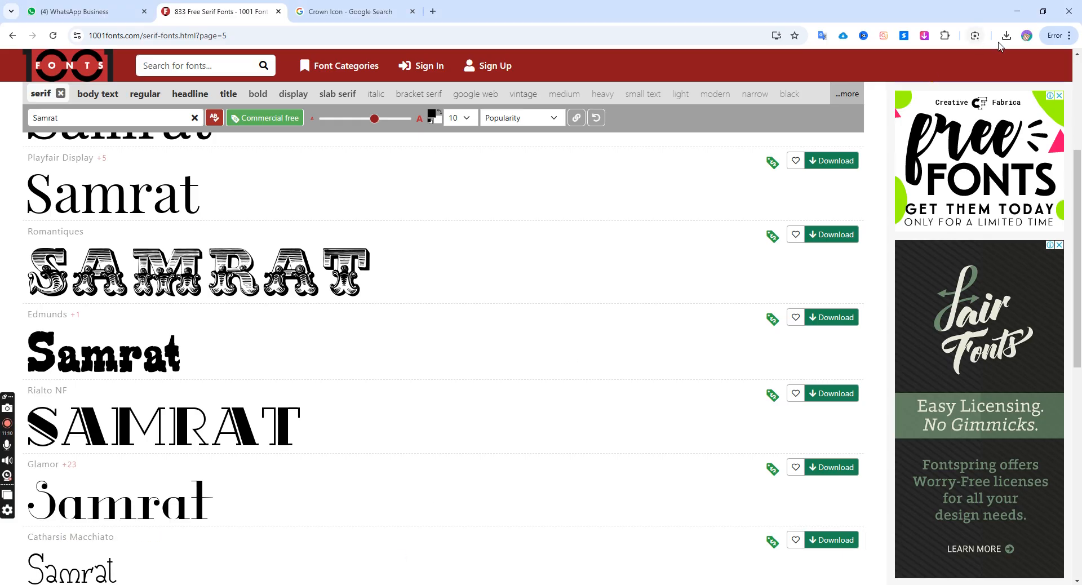
left_click(1007, 37)
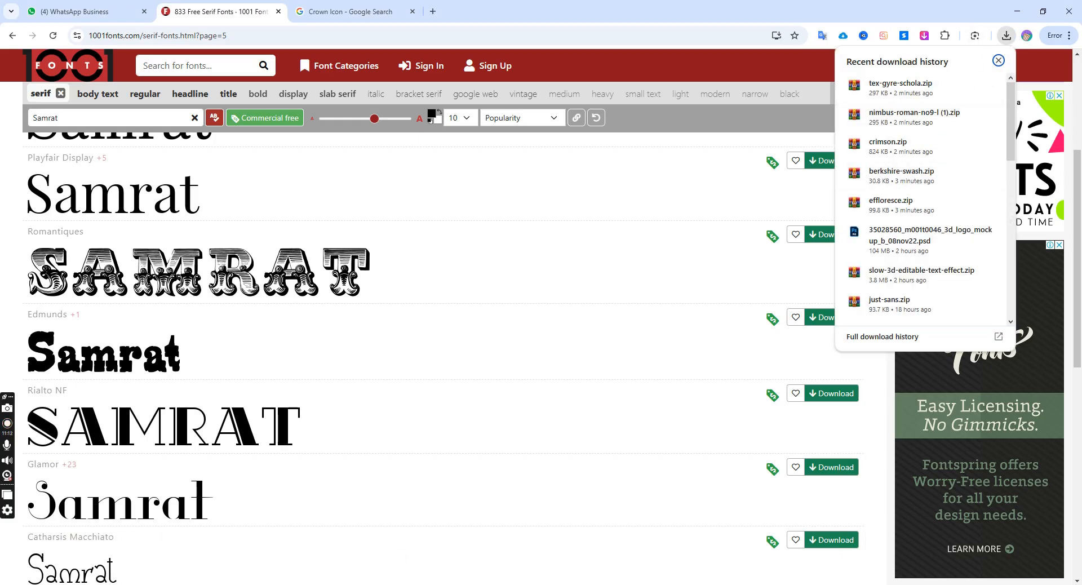
key("alt+Tab")
left_click(419, 26)
type("nimbus")
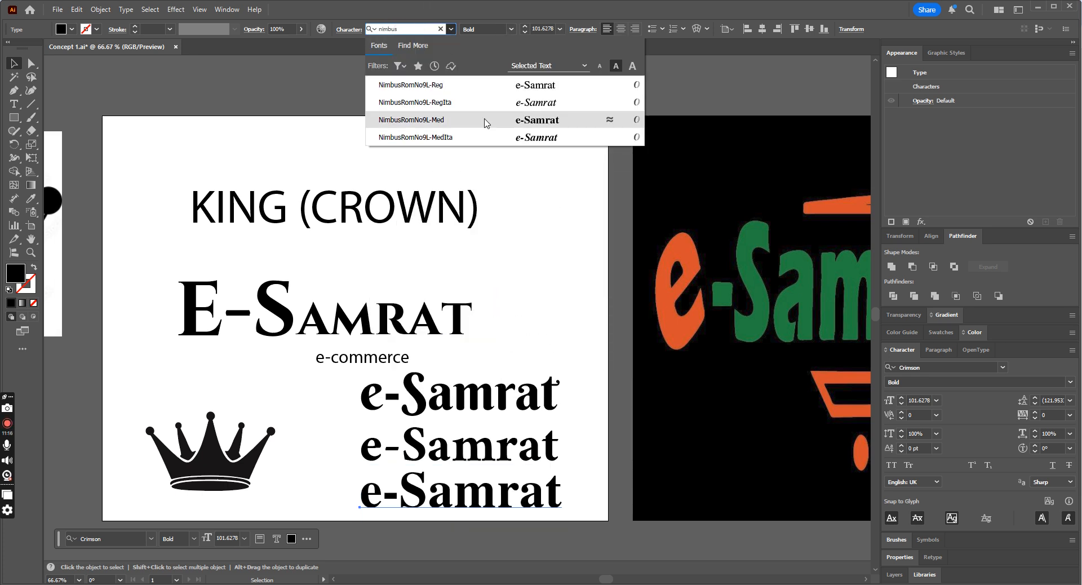
left_click(483, 120)
left_click(556, 338)
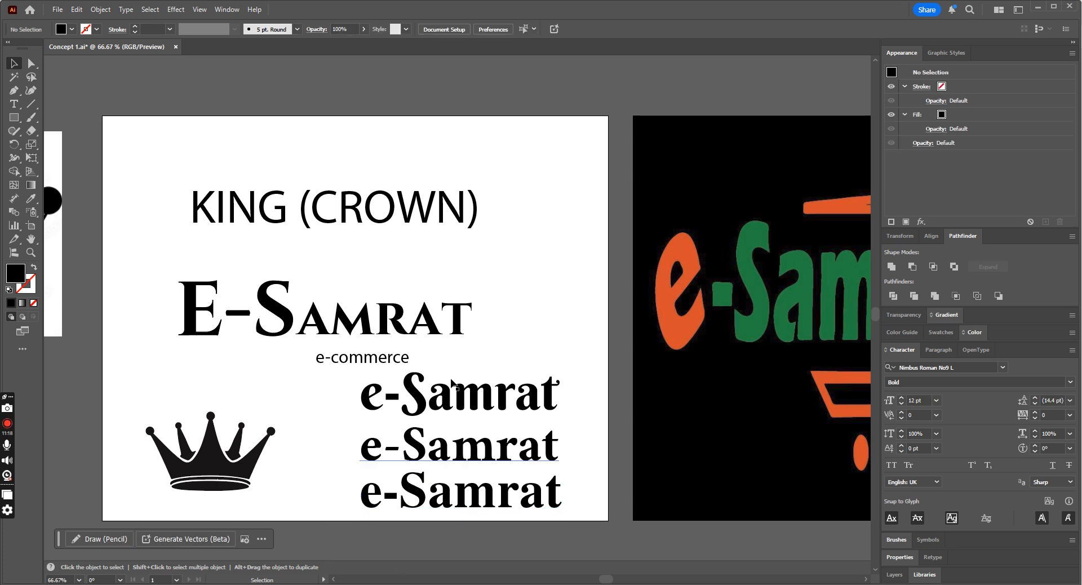
Move the large E-SAMRAT wordmark and its e-commerce tagline up and left, beneath the KING (CROWN) heading
left_click_drag(271, 287, 426, 367)
key("ctrl+z")
left_click_drag(499, 309, 191, 353)
left_click_drag(295, 366, 248, 318)
Duplicate the Berkshire Swash e-Samrat text above itself and set the copy's font to TeX Gyre Schola Bold Italic
left_click_drag(489, 390, 488, 342)
left_click(1038, 6)
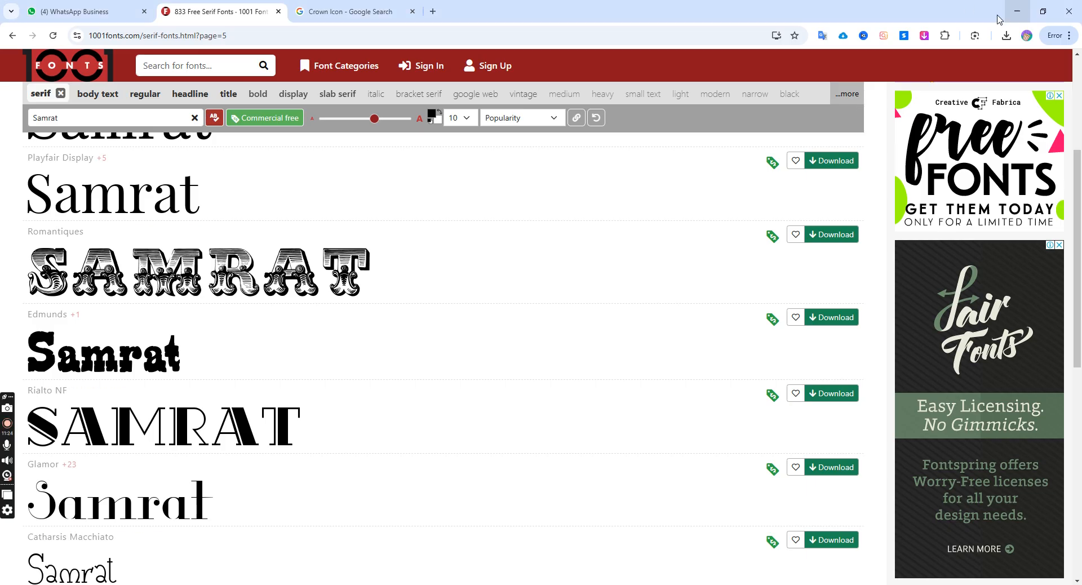
left_click(1007, 37)
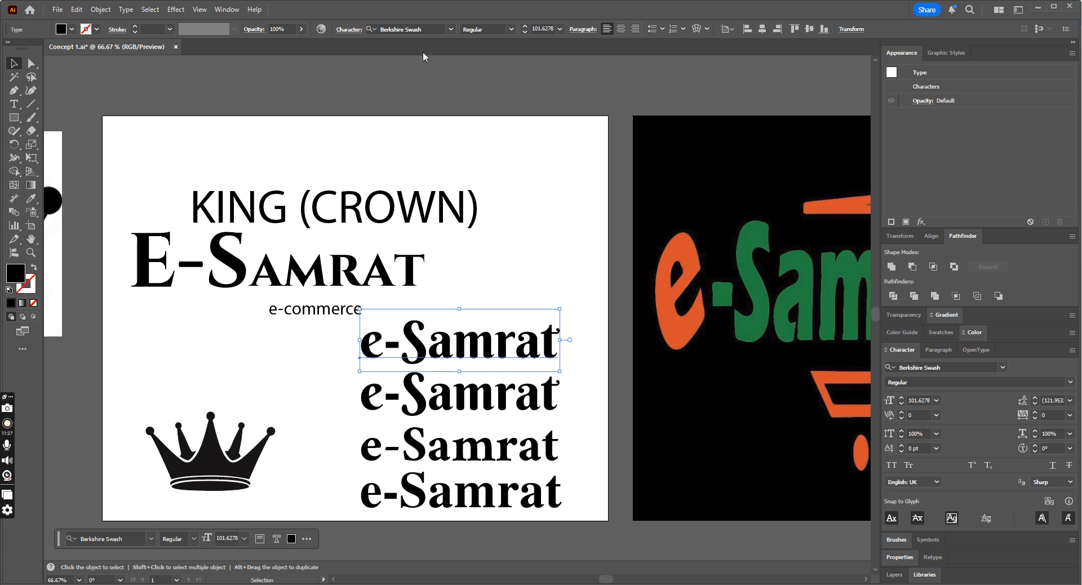
left_click(423, 29)
type("Tex")
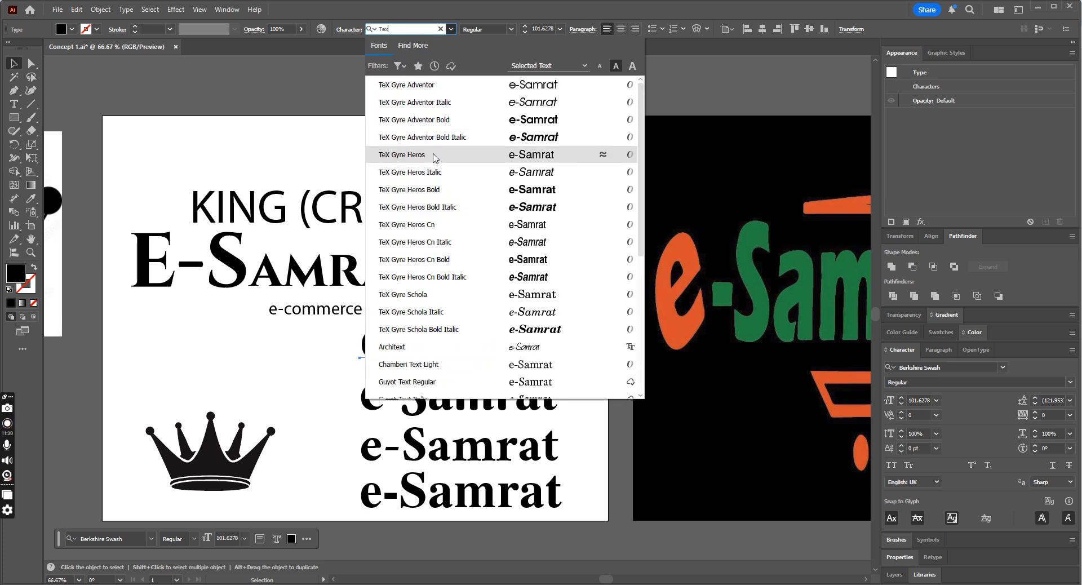
left_click(428, 329)
left_click(522, 313)
left_click_drag(548, 354, 506, 357)
key("ctrl+minus")
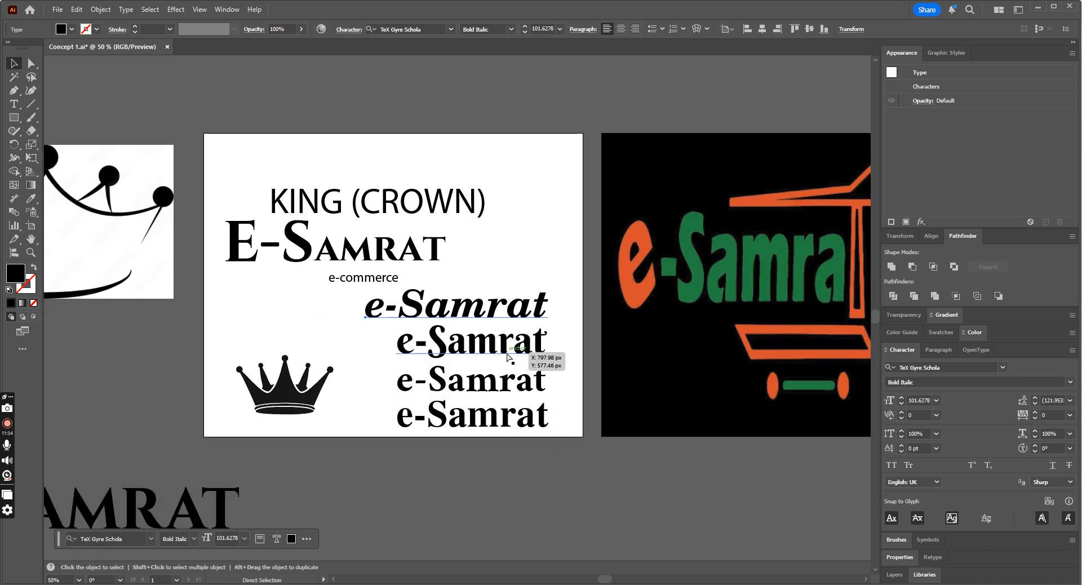
left_click(572, 339)
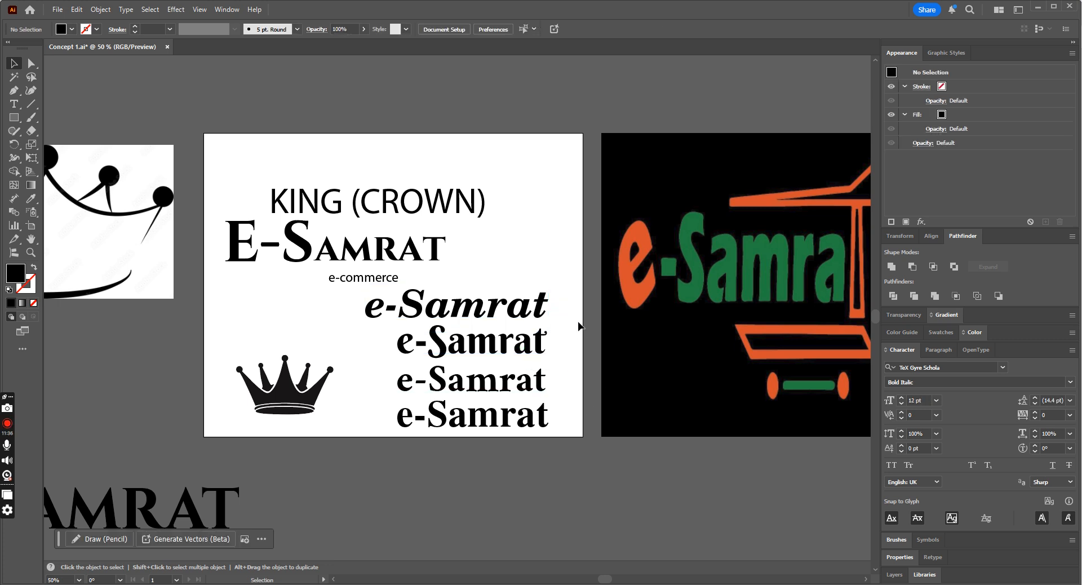
Delete the TeX Gyre Schola, Crimson and Nimbus versions of e-Samrat, keeping only the Berkshire Swash one
left_click_drag(508, 337, 485, 338)
key("ctrl+z")
left_click_drag(559, 292, 522, 308)
left_click_drag(418, 309, 418, 310)
key("Delete")
left_click(532, 391)
key("Delete")
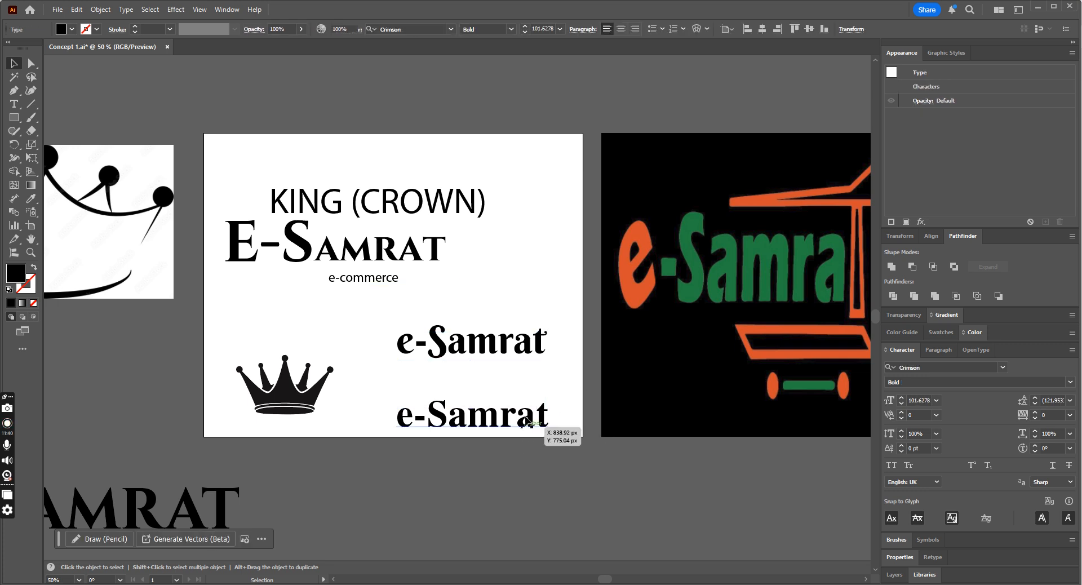
left_click(536, 420)
key("Delete")
Convert the Berkshire Swash e-Samrat text to outlines
left_click(524, 346)
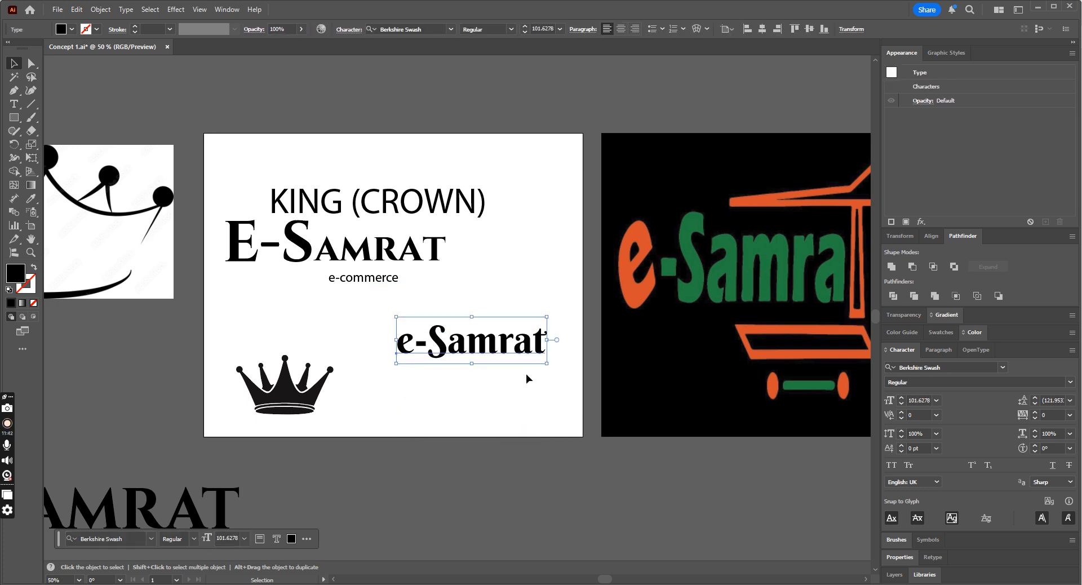
key("ctrl+shift+o")
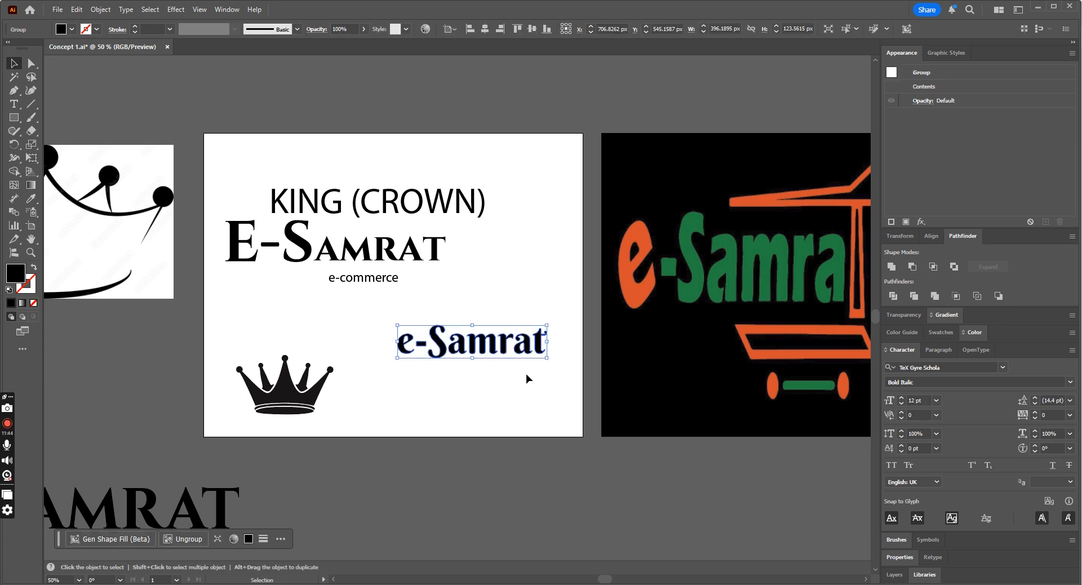
Restore the e-Samrat text as editable, place a duplicate of it below the artboard, and convert the artboard original to outlines
key("ctrl+z")
left_click_drag(515, 346, 485, 505)
right_click(517, 347)
left_click(586, 381)
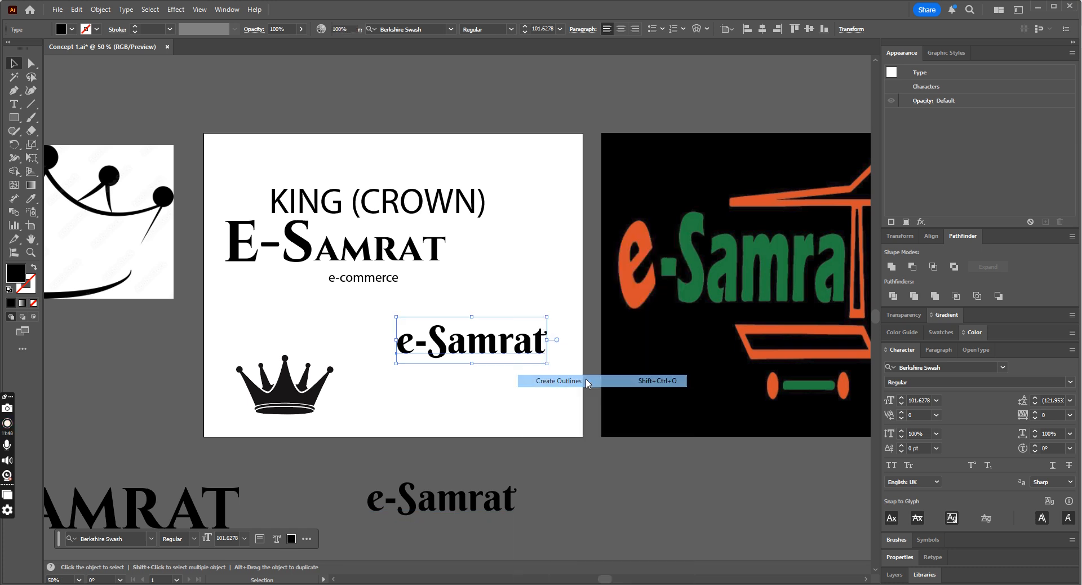
right_click(475, 356)
left_click(463, 409)
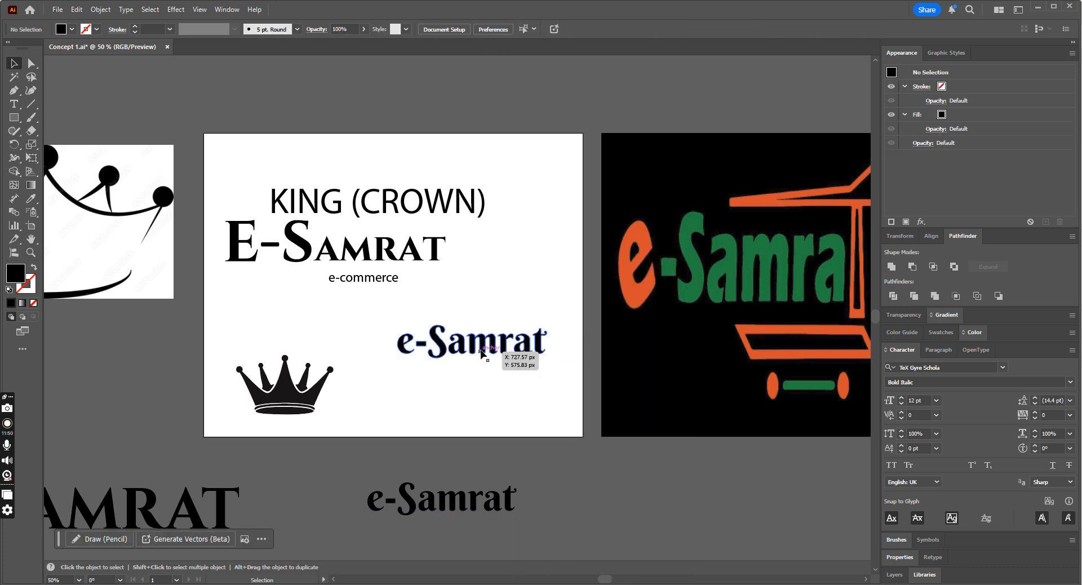
left_click(478, 350)
Try to move the crown from the lower part of the artboard to above the outlined e-Samrat text
key("ctrl+minus")
key("ctrl+plus")
key("ctrl+plus")
left_click_drag(216, 381, 435, 273)
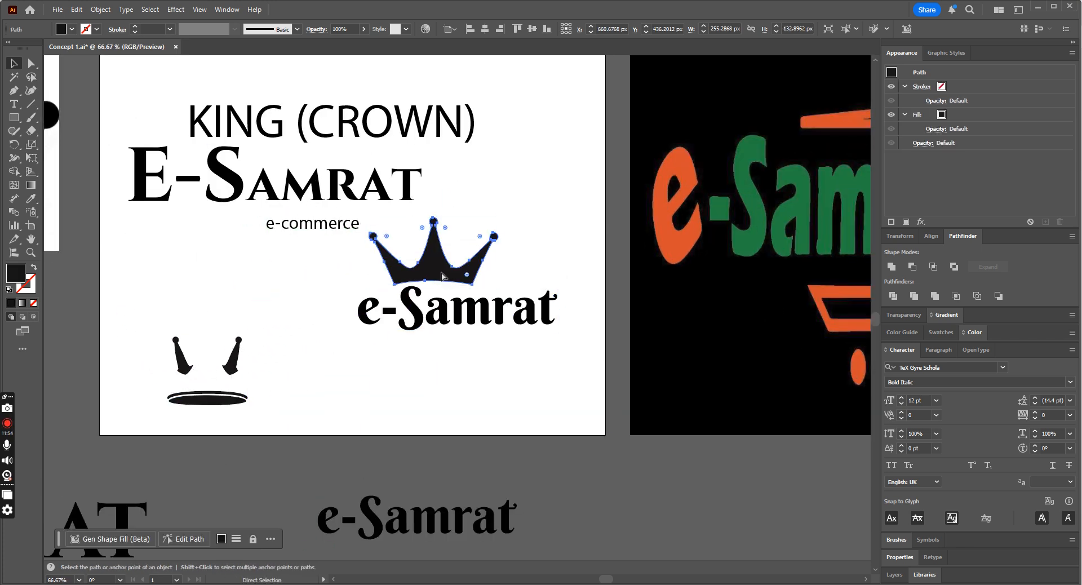
key("ctrl+minus")
key("ctrl+plus")
key("ctrl+plus")
key("ctrl+plus")
key("ctrl+z")
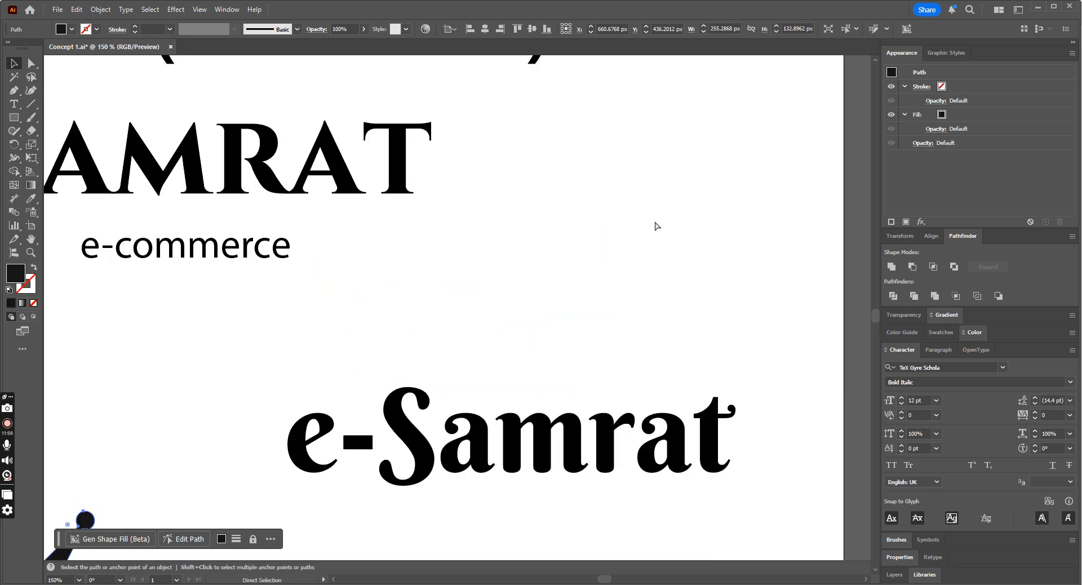
key("ctrl+minus")
key("ctrl+minus")
left_click(316, 261)
scroll(502, 183, "up", 1)
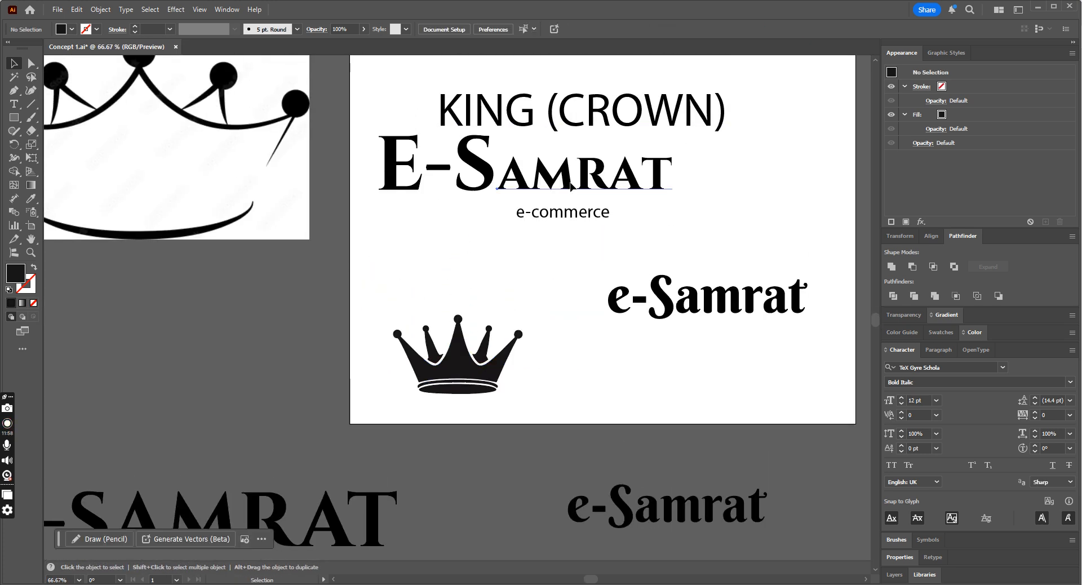
left_click_drag(571, 182, 562, 177)
key("ctrl+z")
left_click_drag(447, 98, 659, 110)
key("ctrl+z")
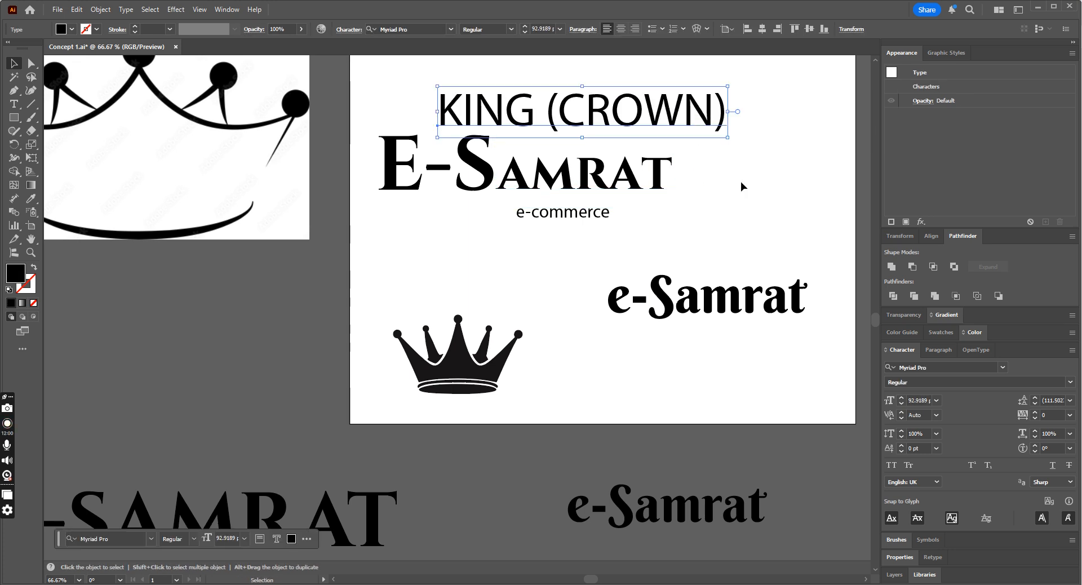
Move the complete crown, including its inner spikes and base band, directly above the outlined e-Samrat text
left_click(351, 336)
left_click(459, 360)
left_click_drag(459, 360, 686, 243)
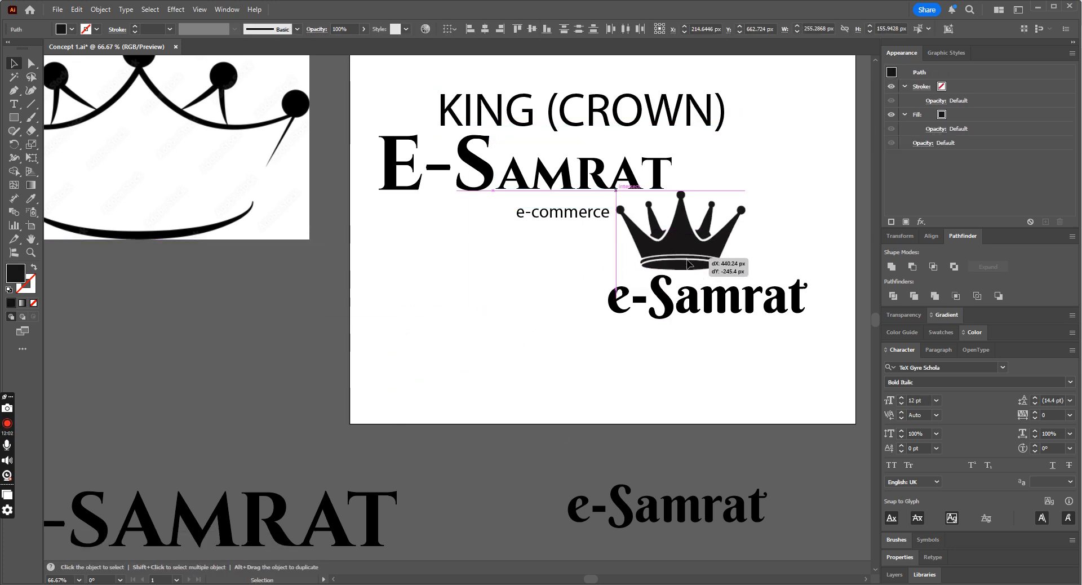
Shrink the crown and tilt it counterclockwise to about 100 × 86 px overall, above the start of the e-Samrat text
key("ctrl+minus")
key("ctrl+minus")
key("ctrl+1")
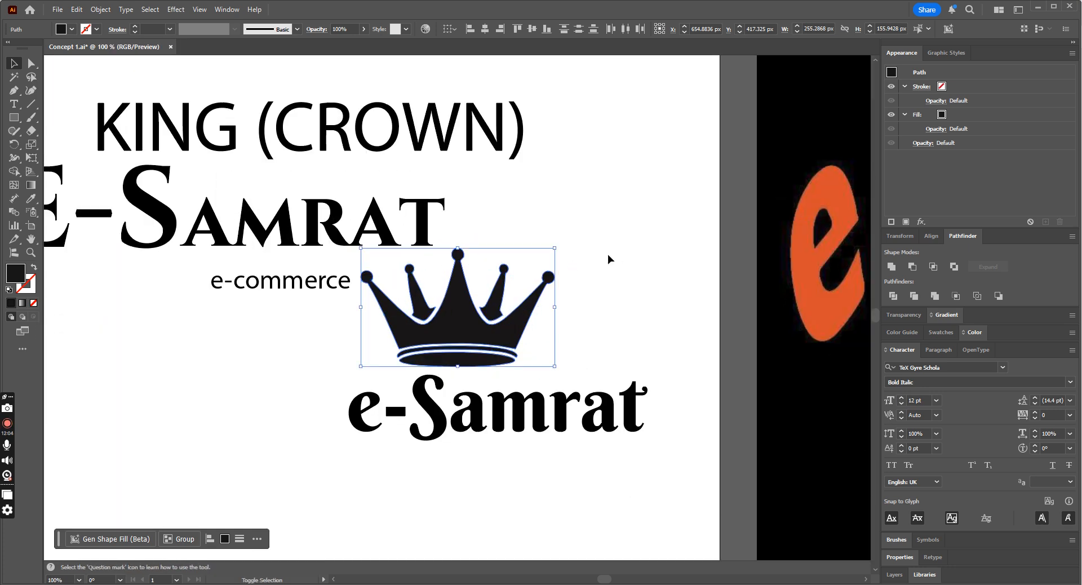
left_click_drag(555, 247, 437, 363)
key("ctrl+equal")
key("ctrl+equal")
key("ctrl+equal")
left_click_drag(514, 343, 394, 305)
key("a")
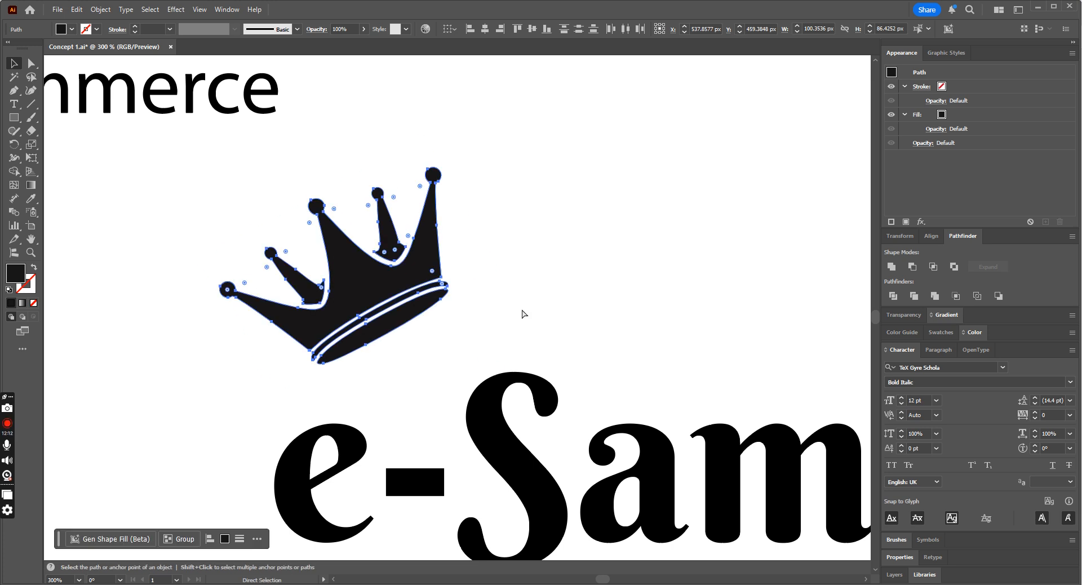
key("v")
left_click(540, 315)
Try to trace the tilted crown's silhouette with the Pen tool along its base, spikes and valleys
left_click(14, 106)
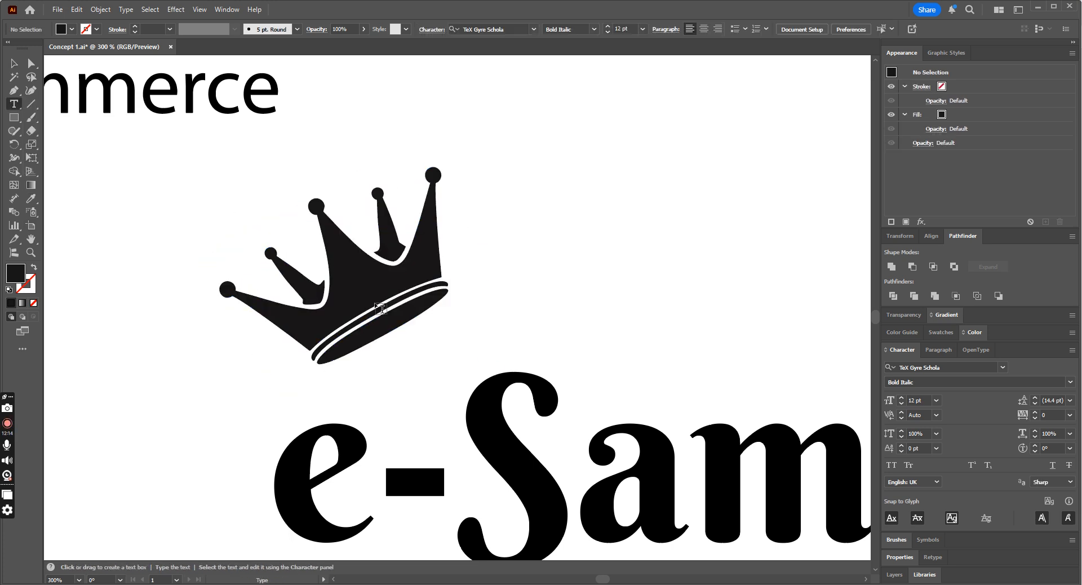
left_click(14, 90)
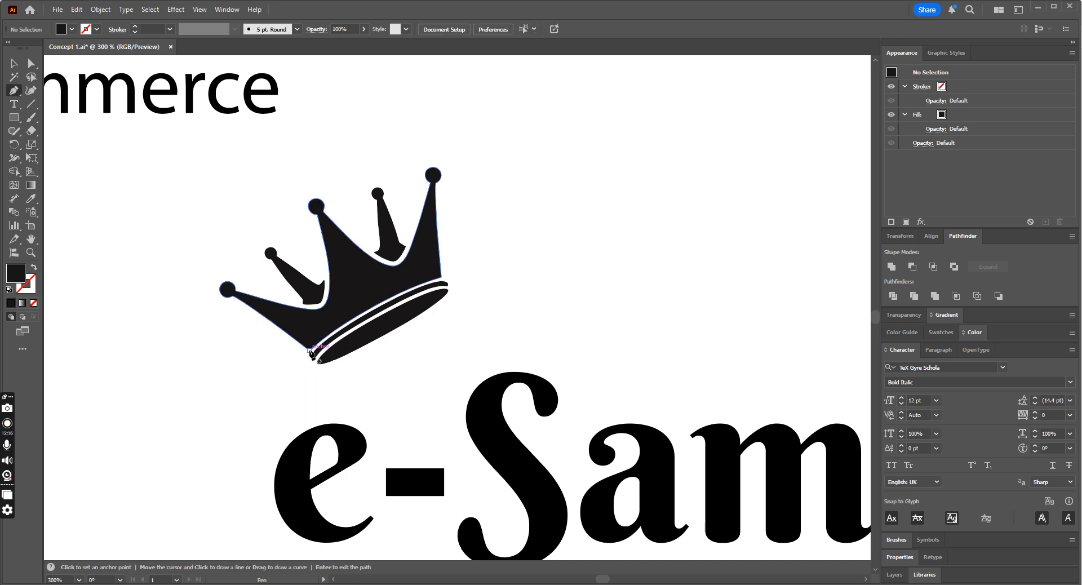
left_click(310, 350)
left_click_drag(443, 278, 530, 248)
left_click(443, 277)
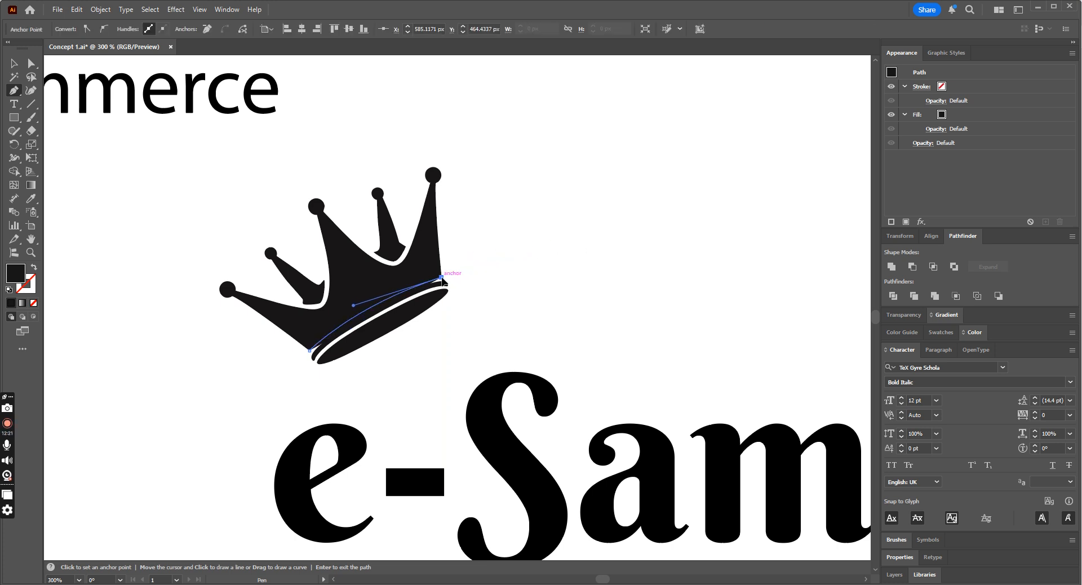
left_click(434, 176)
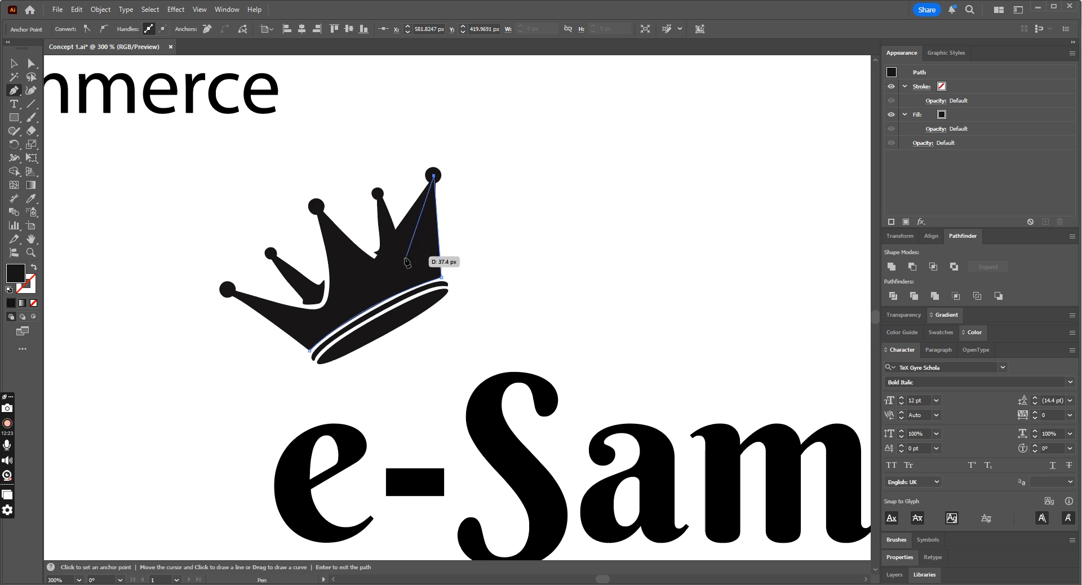
left_click(34, 303)
left_click_drag(395, 264, 377, 276)
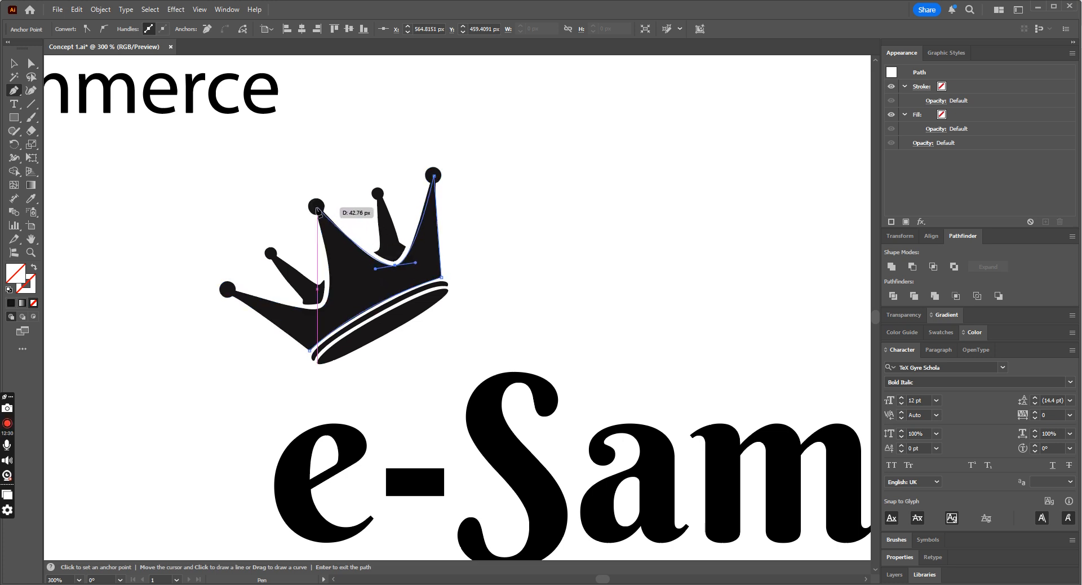
left_click_drag(324, 304, 308, 319)
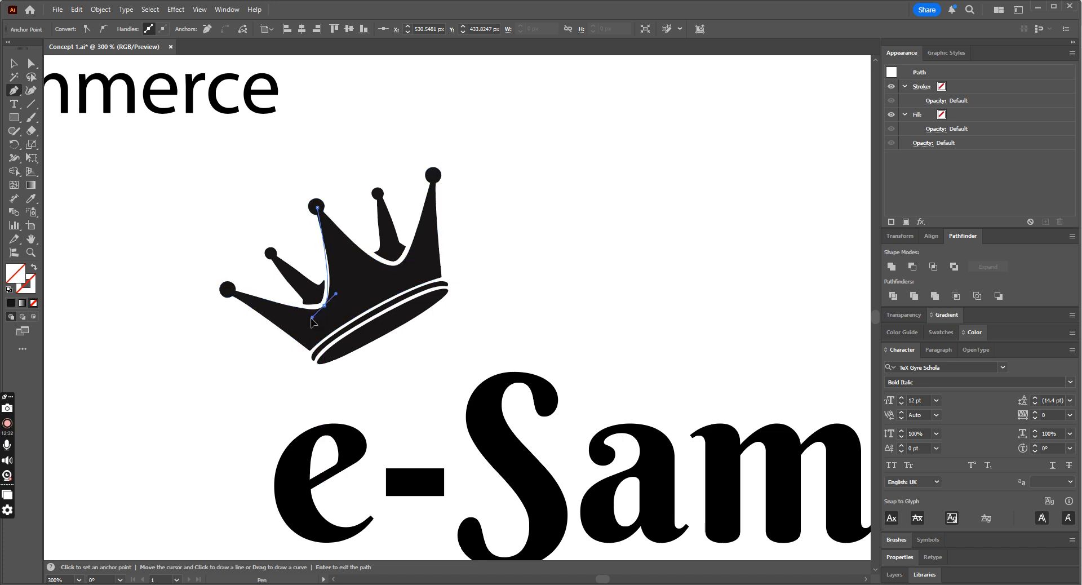
left_click(229, 289)
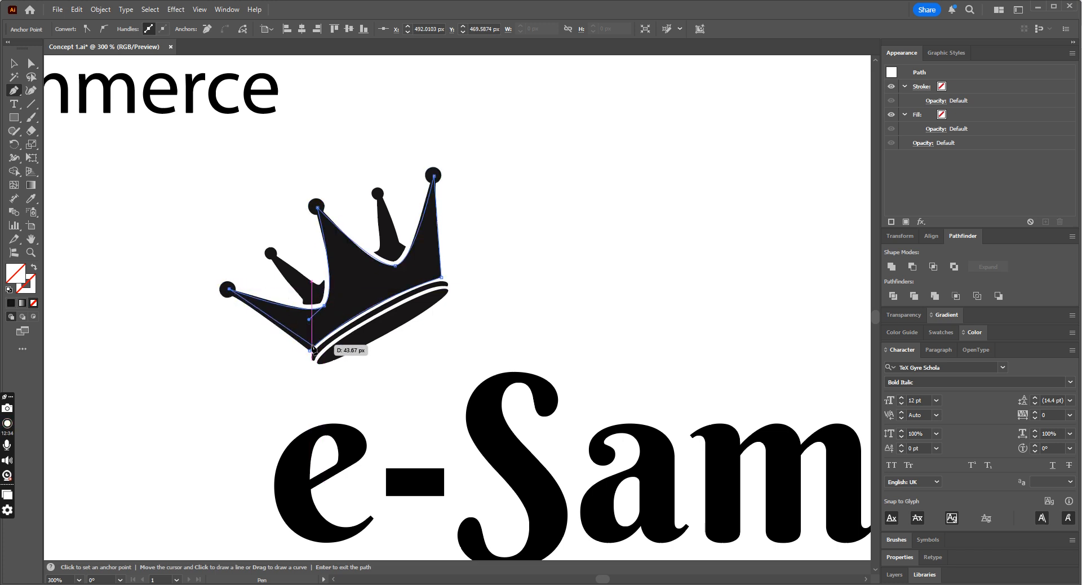
key("ctrl+z")
key("ctrl+z")
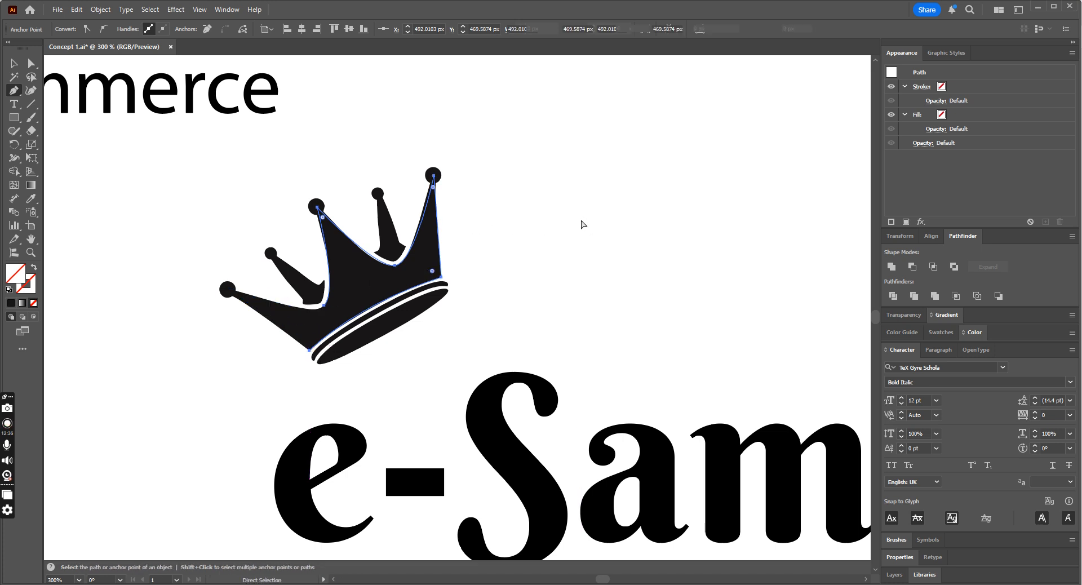
key("ctrl+z")
key("ctrl+z")
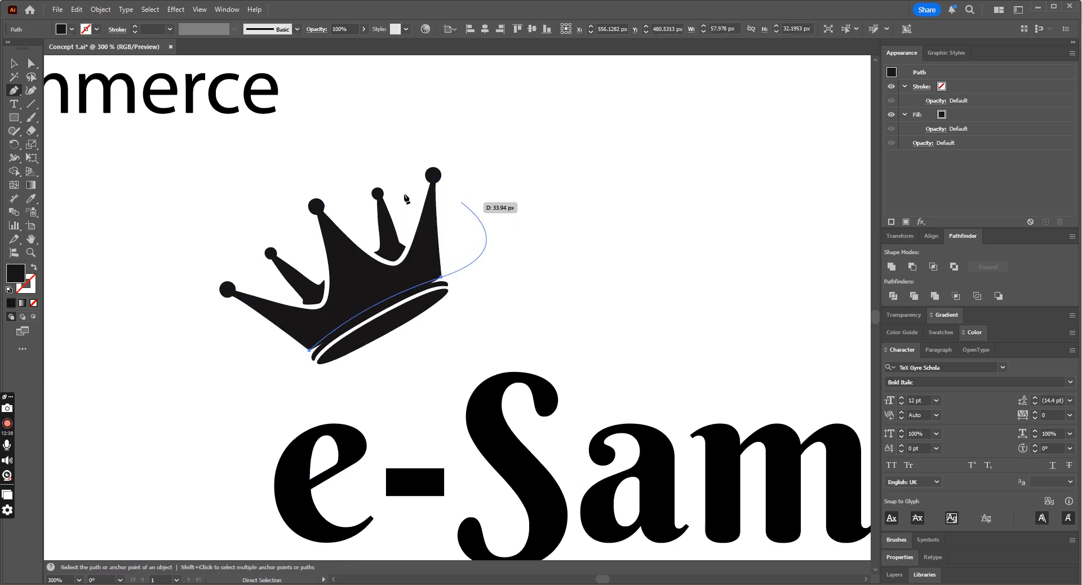
Group all the parts of the tilted crown
key("v")
left_click_drag(423, 266, 504, 246)
key("ctrl+z")
right_click(479, 269)
left_click(556, 403)
left_click(635, 304)
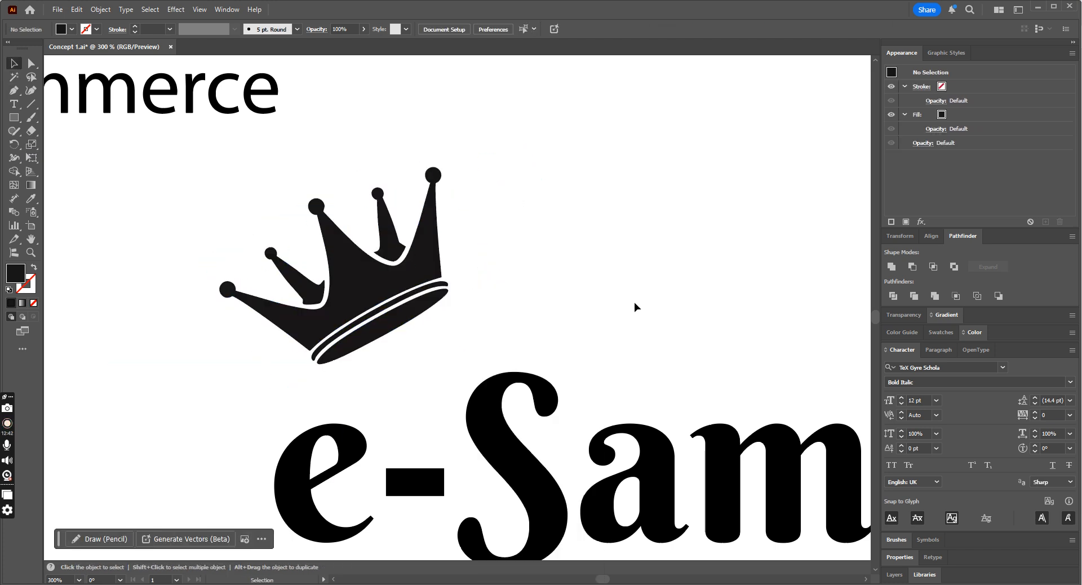
Draw a new tilted crown shape with the Pen tool above the S, with three points, two curved valleys and a short outer side
left_click(14, 92)
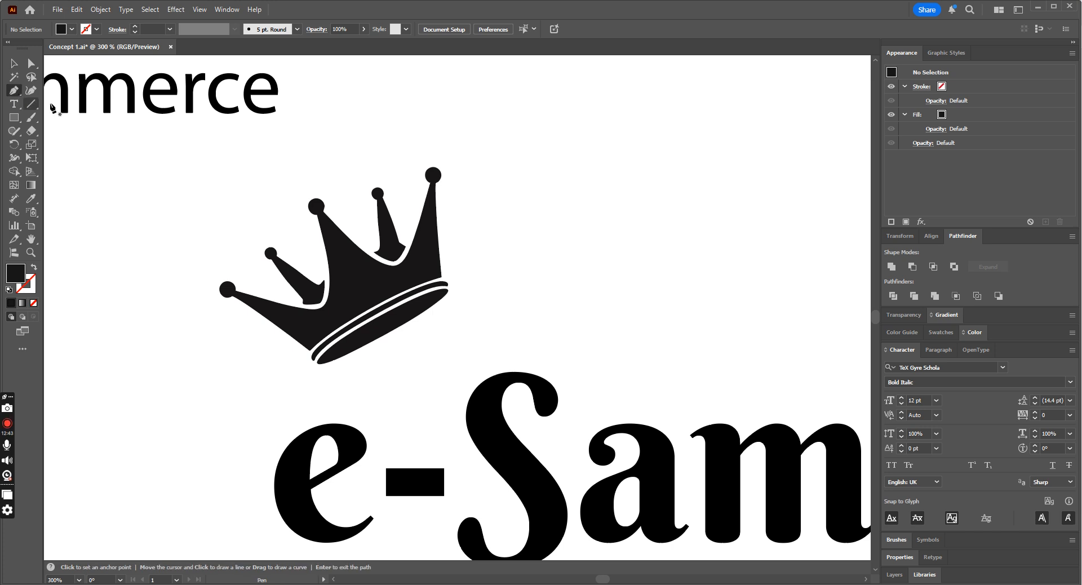
left_click(406, 345)
left_click_drag(468, 321, 439, 197)
key("ctrl+z")
key("ctrl+z")
left_click_drag(472, 278, 467, 191)
left_click_drag(472, 278, 546, 284)
left_click_drag(550, 276, 591, 218)
key("ctrl+z")
left_click_drag(565, 266, 605, 211)
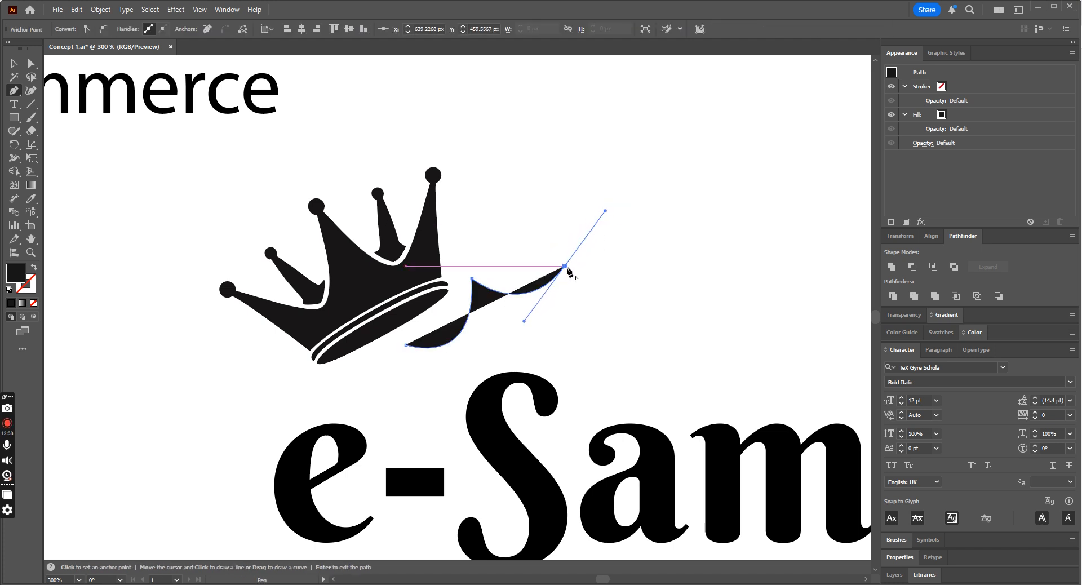
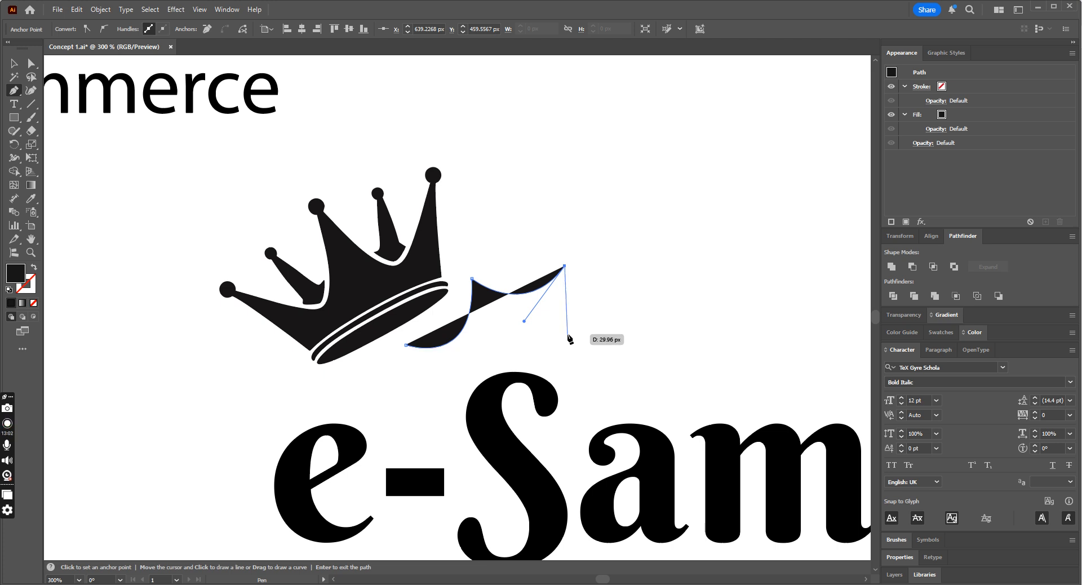
left_click_drag(570, 350, 575, 377)
Extend the new crown path from its lowest point with a short curved side ending above the S
left_click(14, 63)
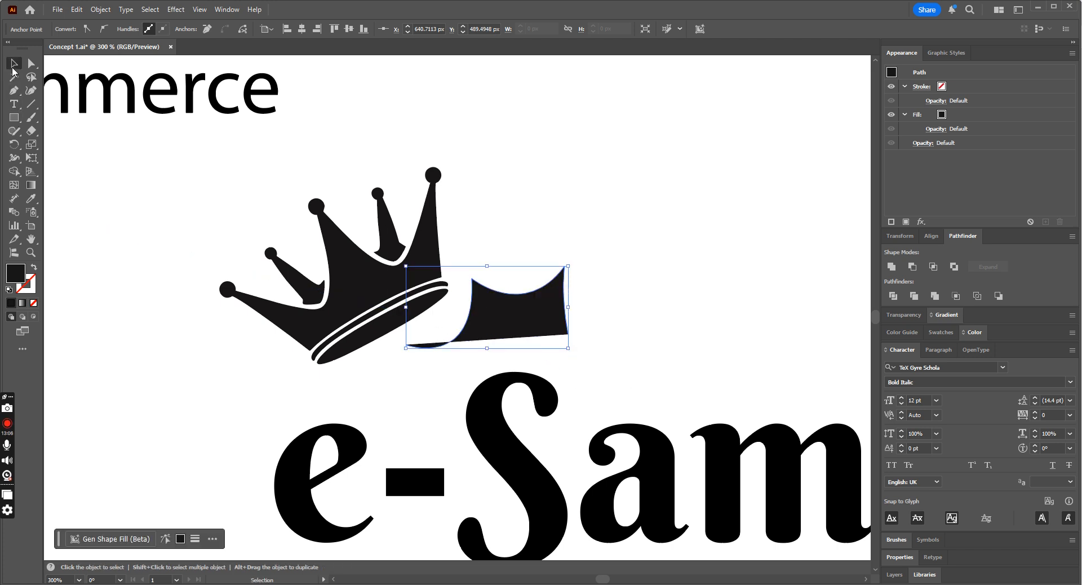
left_click(47, 160)
left_click(14, 93)
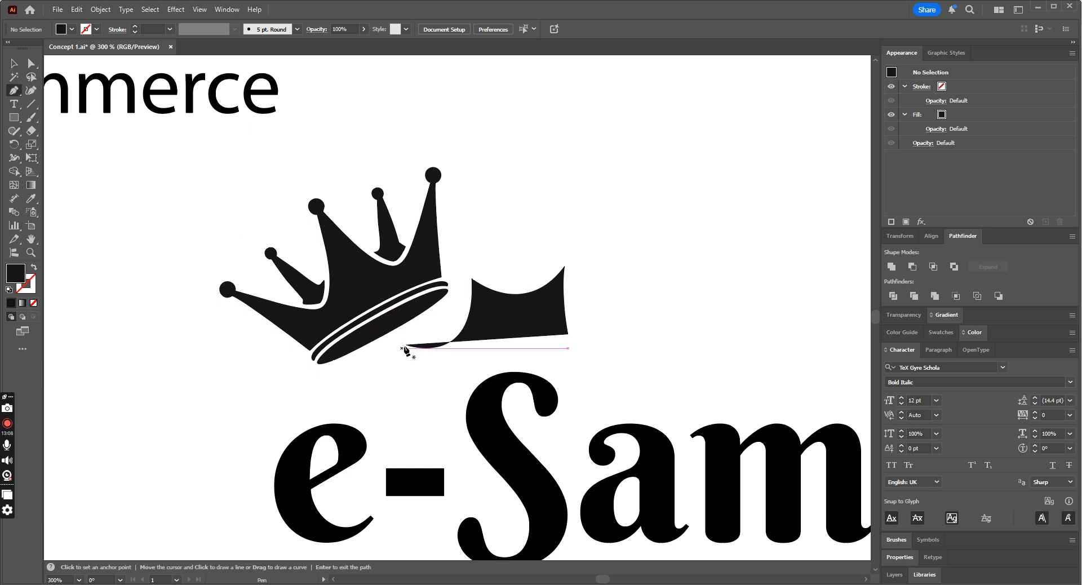
left_click_drag(405, 345, 457, 404)
Refine the new crown's two valley curves and middle point by adjusting the anchor and its curve handles
left_click(31, 64)
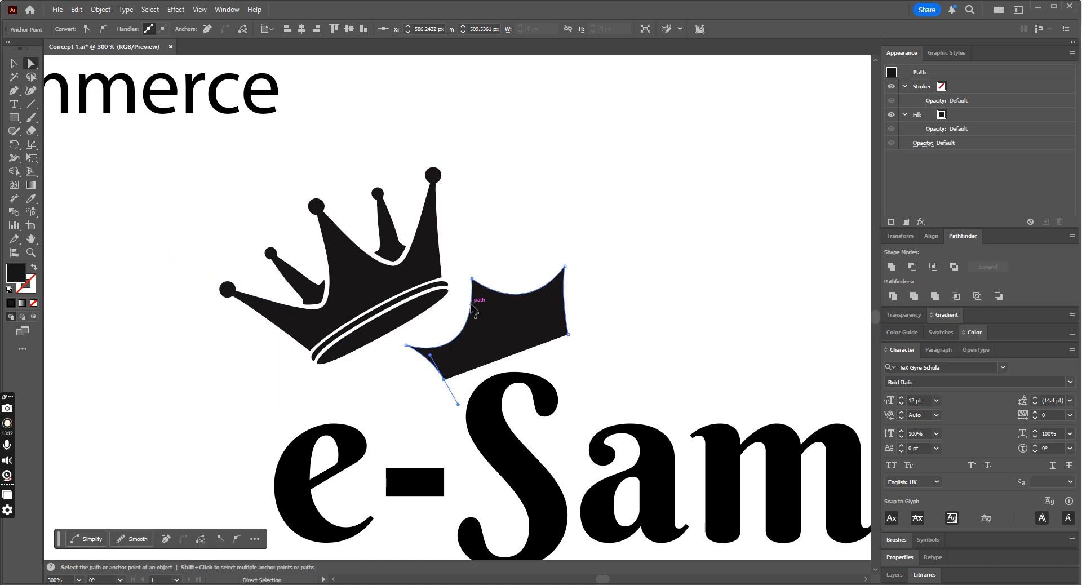
left_click(470, 308)
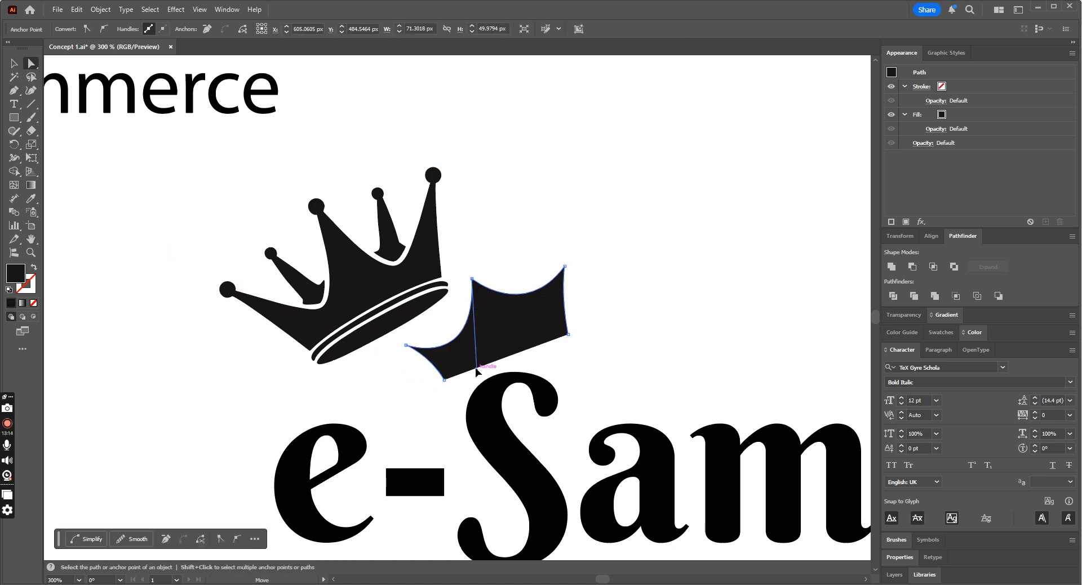
left_click_drag(476, 368, 471, 347)
left_click_drag(473, 278, 477, 277)
left_click_drag(524, 321, 514, 332)
Change the new crown path to an unfilled 4 pt black stroke with a tapered width profile and move it slightly down
left_click(14, 63)
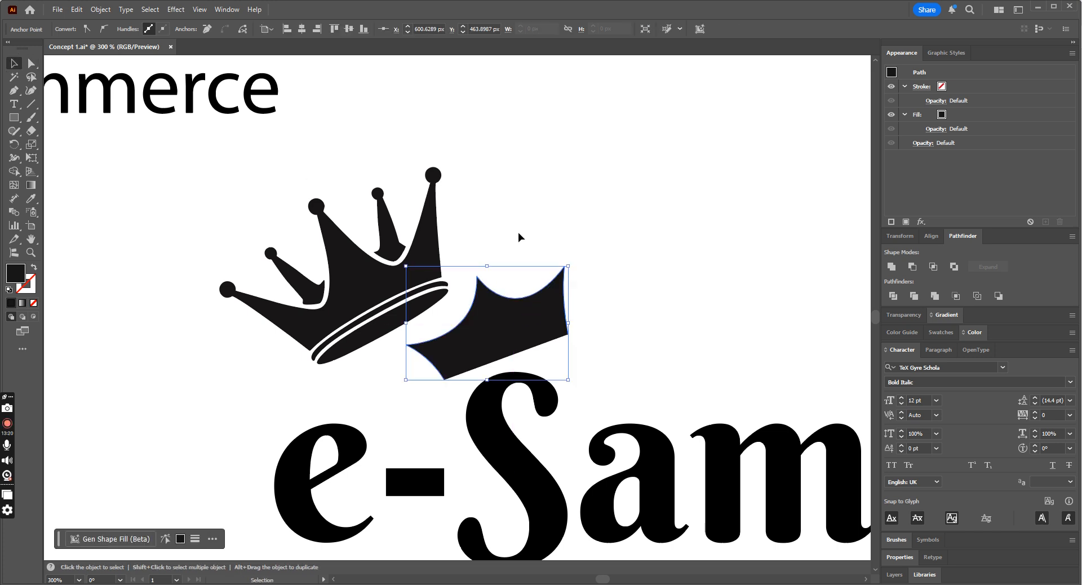
left_click(34, 272)
left_click(134, 27)
left_click(135, 27)
left_click(135, 26)
left_click(235, 29)
left_click(199, 63)
left_click(583, 157)
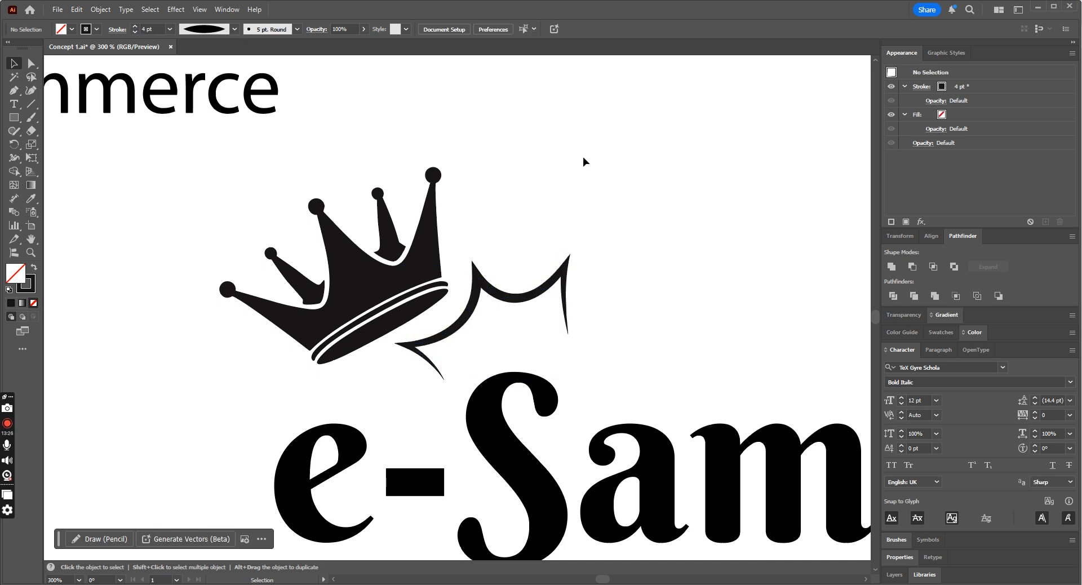
left_click_drag(540, 299, 535, 321)
left_click(706, 289)
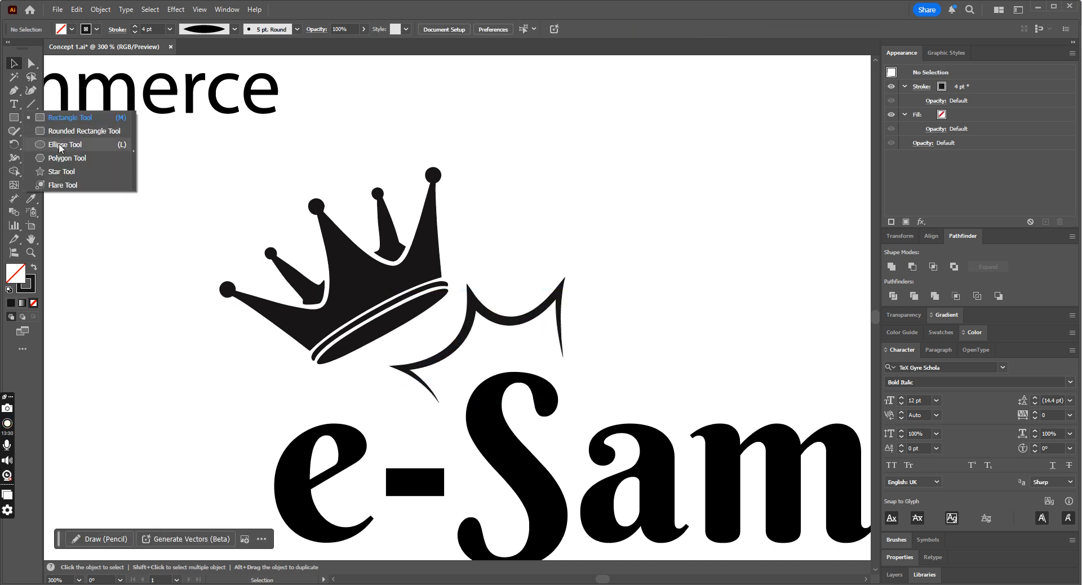
Draw a black-filled circle about 11 px wide on one crown tip and copy it onto the other two tips
left_click(60, 146)
left_click_drag(553, 258, 578, 284)
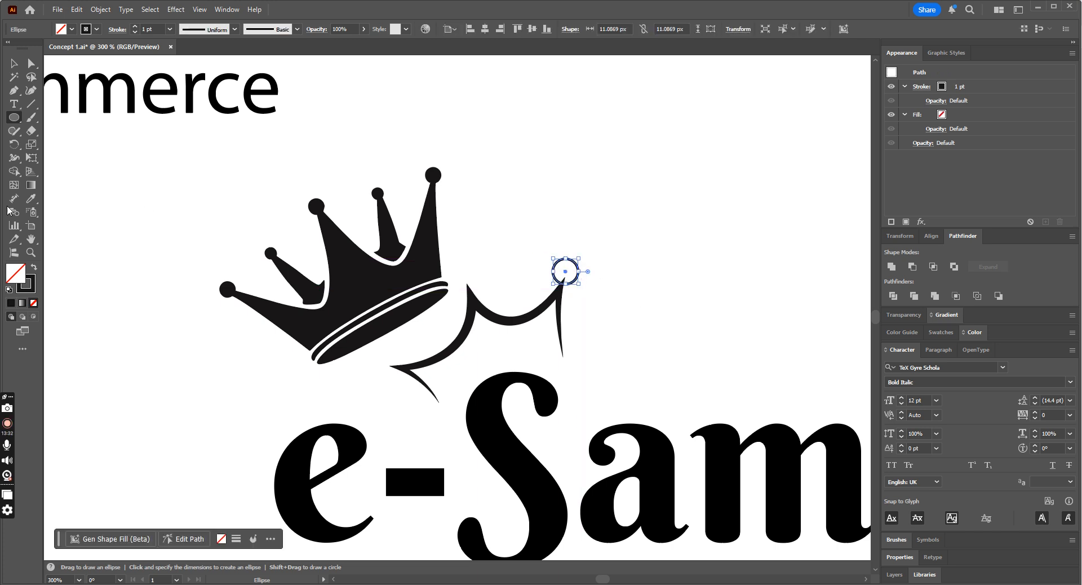
left_click(33, 269)
left_click(10, 64)
left_click_drag(571, 277, 392, 367)
left_click(725, 312)
Move the grouped solid crown away from the wordmark to the empty area beside e-Samrat, below the e-commerce tagline
key("ctrl+1")
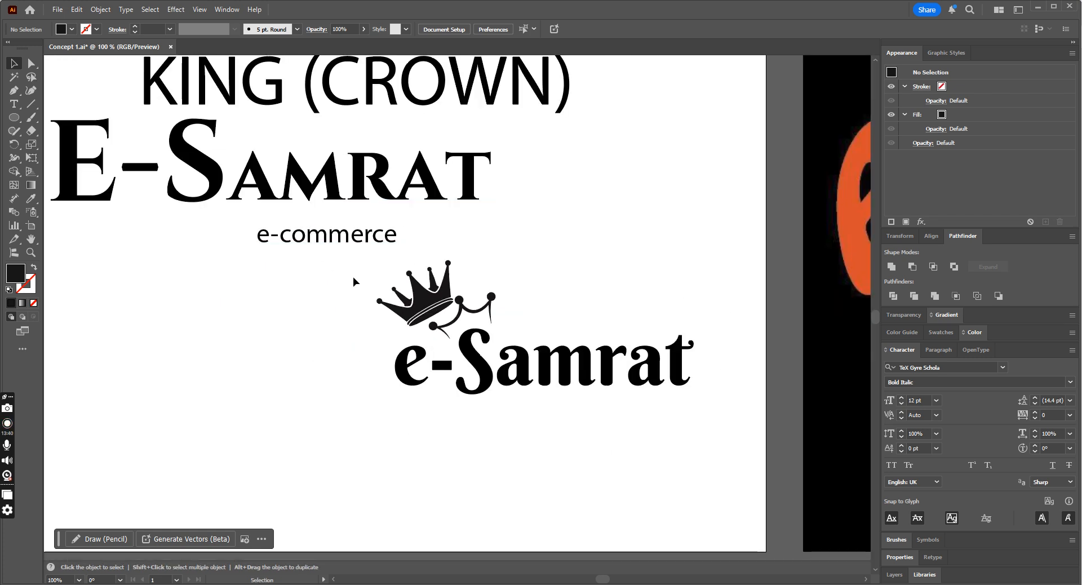
left_click_drag(408, 308, 256, 376)
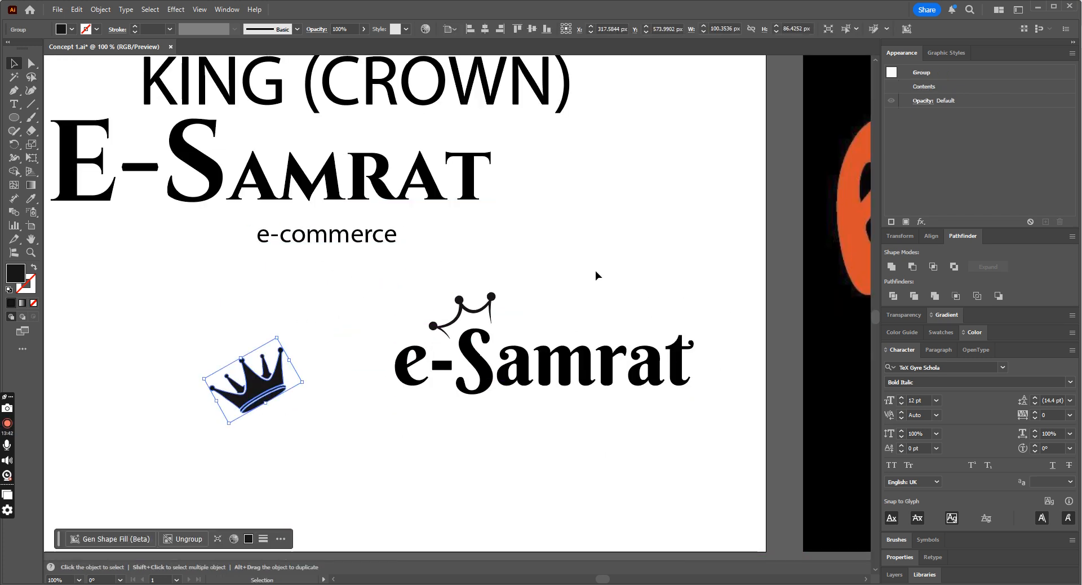
left_click(514, 291)
Set the new crown line's stroke weight to 6 pt
left_click(491, 299)
key("ctrl+equal")
key("ctrl+equal")
key("ctrl+equal")
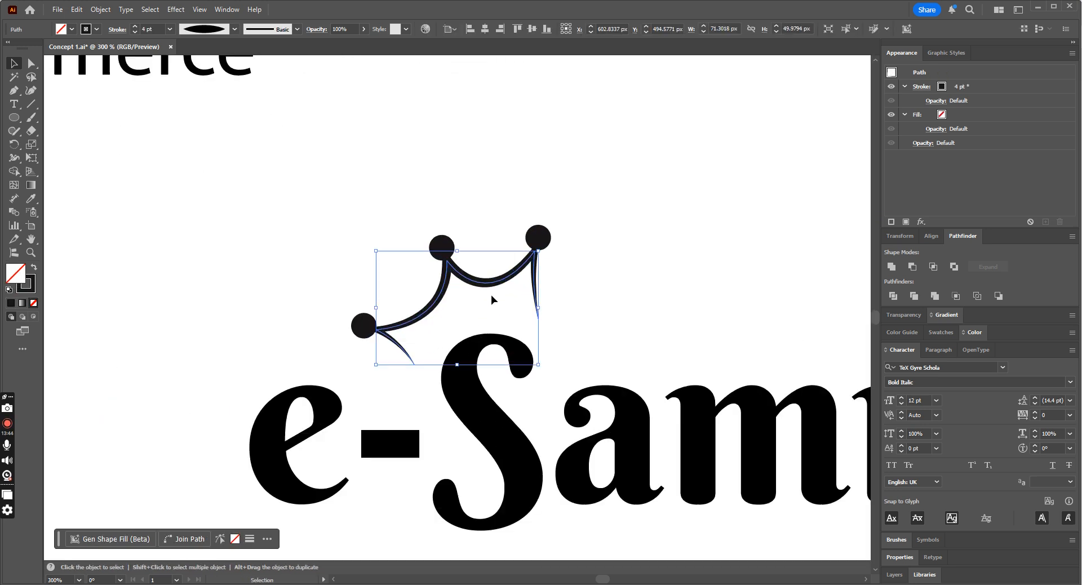
left_click(135, 27)
left_click(136, 27)
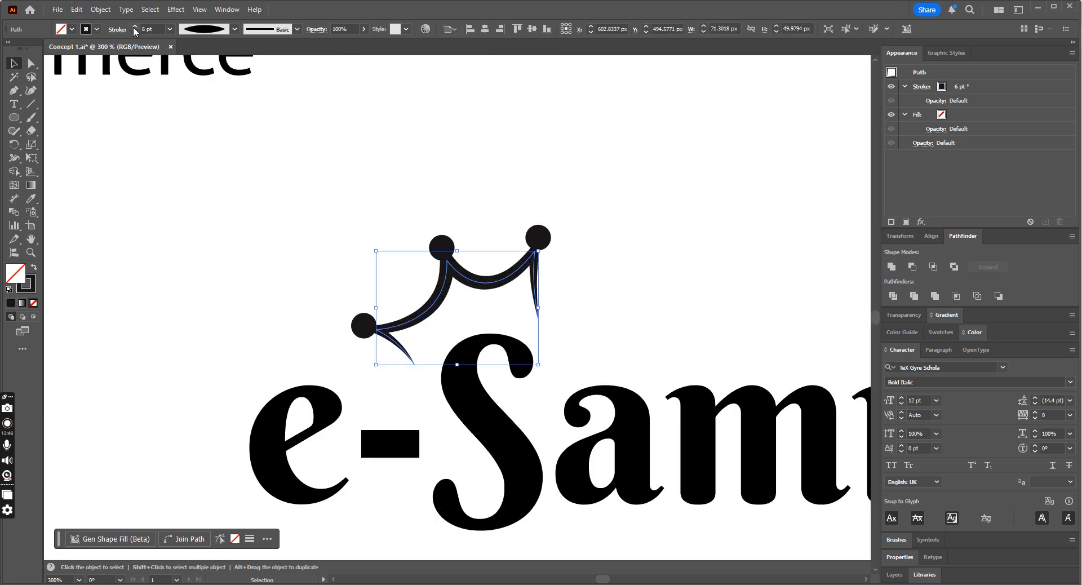
left_click(478, 103)
key("ctrl+equal")
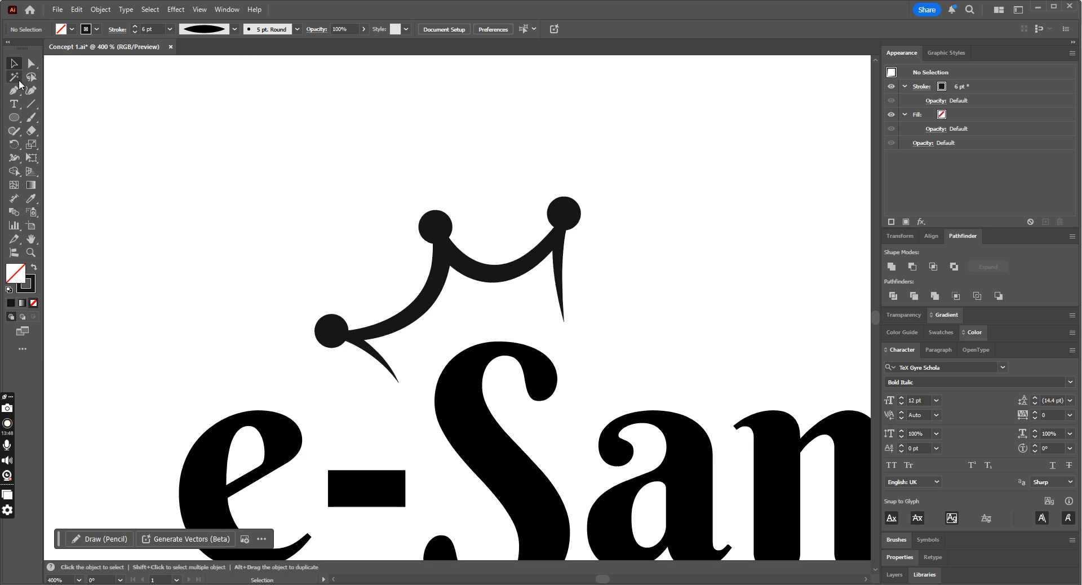
Draw an arc about 50 px wide between the crown and the S and sample the crown line's 6 pt black stroke onto it
left_click(14, 90)
left_click(409, 397)
left_click_drag(560, 338, 678, 385)
left_click(31, 199)
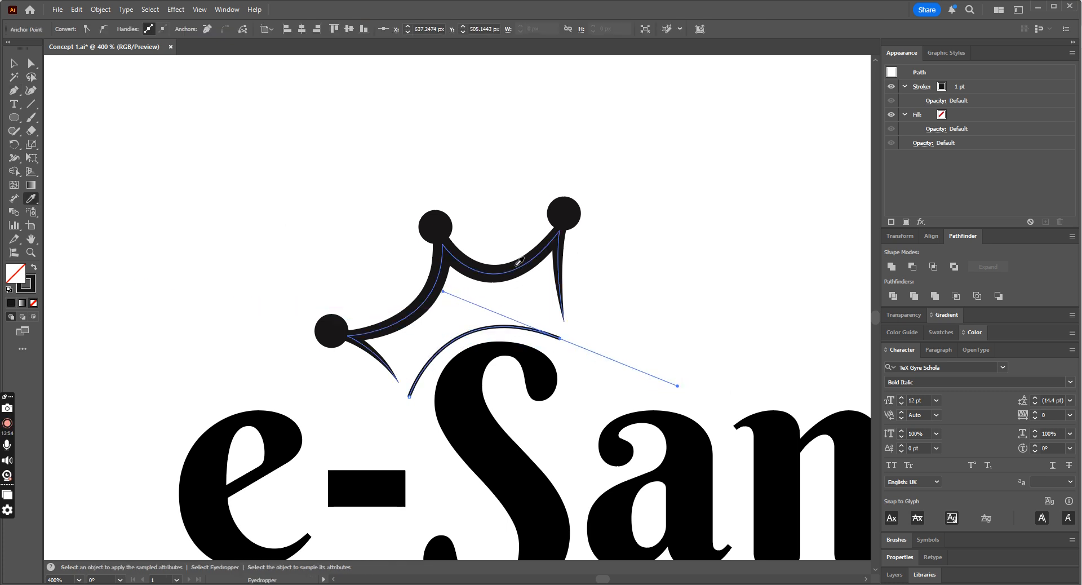
left_click(524, 263)
left_click(17, 63)
left_click(576, 369)
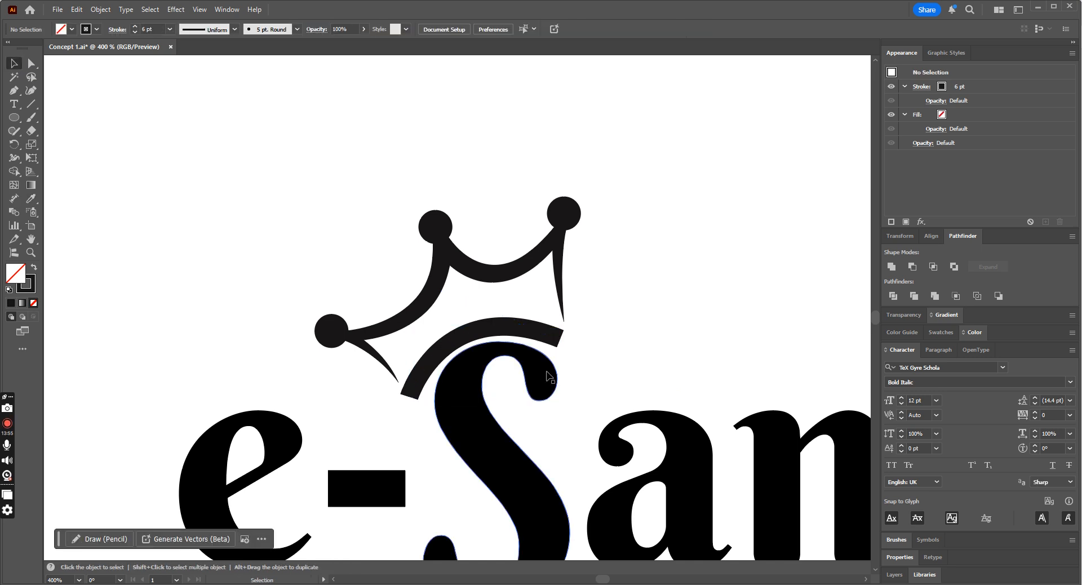
Give the arc above the S the width profile tapered at both ends, set its stroke to 4 pt and move it slightly up
left_click(539, 334)
left_click(235, 29)
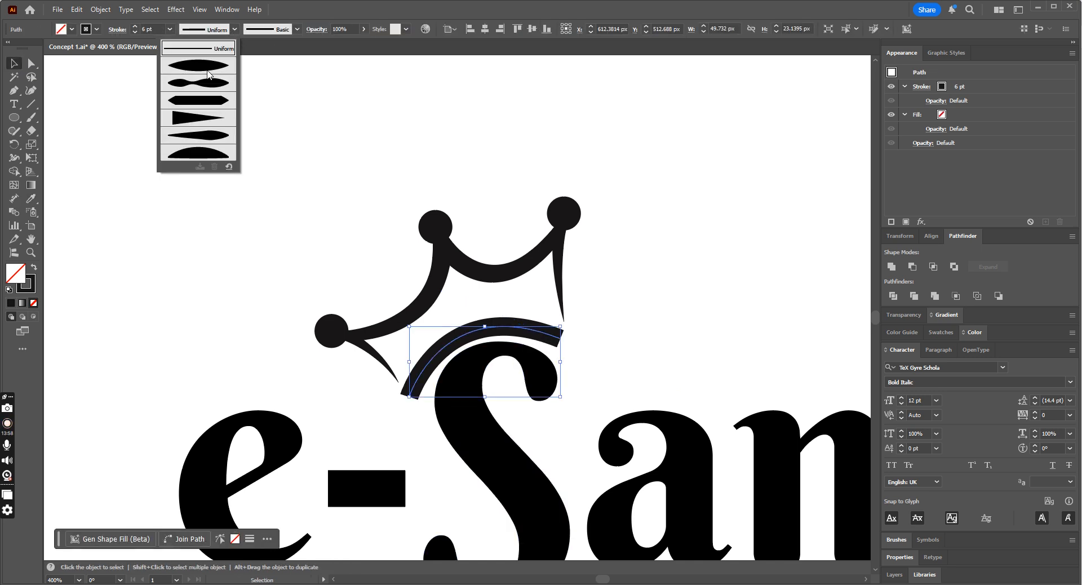
left_click(204, 63)
left_click(409, 126)
left_click(495, 330)
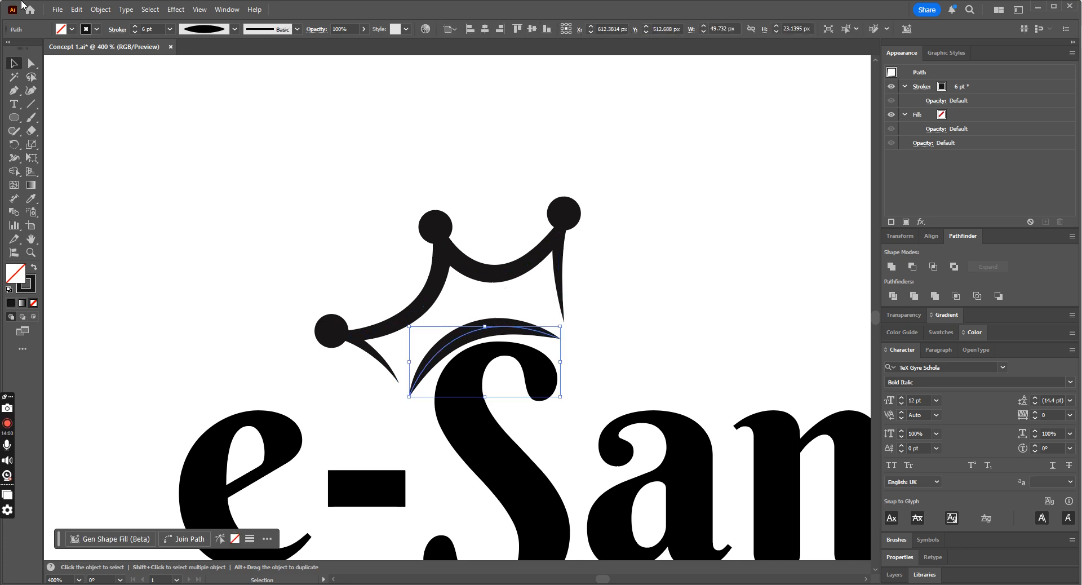
left_click(134, 33)
left_click(537, 287)
left_click_drag(514, 332, 514, 326)
Expand the appearance of the crown line, its circles and the arc into filled shapes and group them
key("ctrl+minus")
key("ctrl+minus")
key("ctrl+minus")
key("ctrl+minus")
key("ctrl+minus")
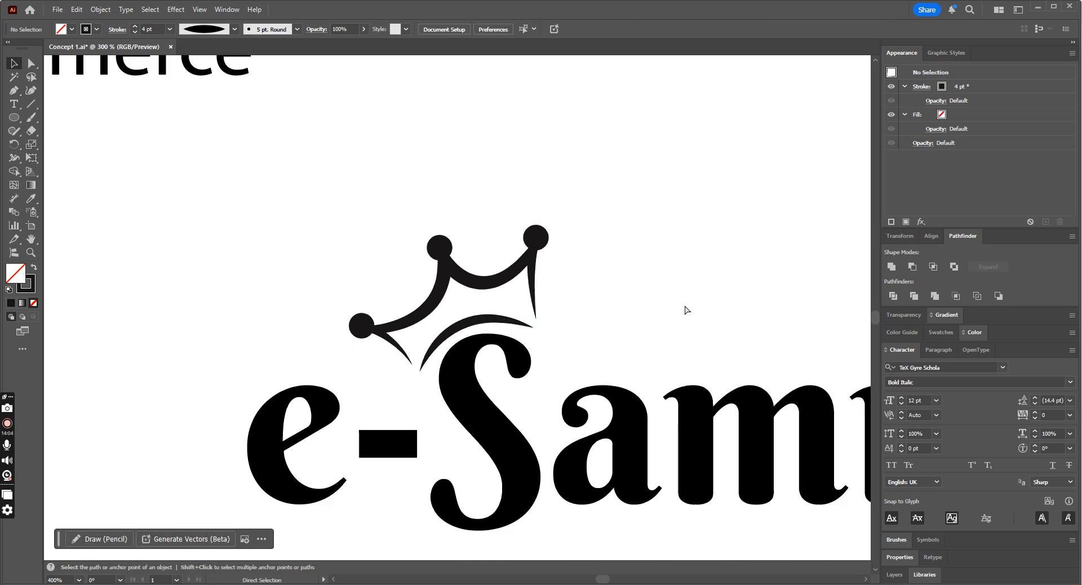
key("ctrl+plus")
key("ctrl+plus")
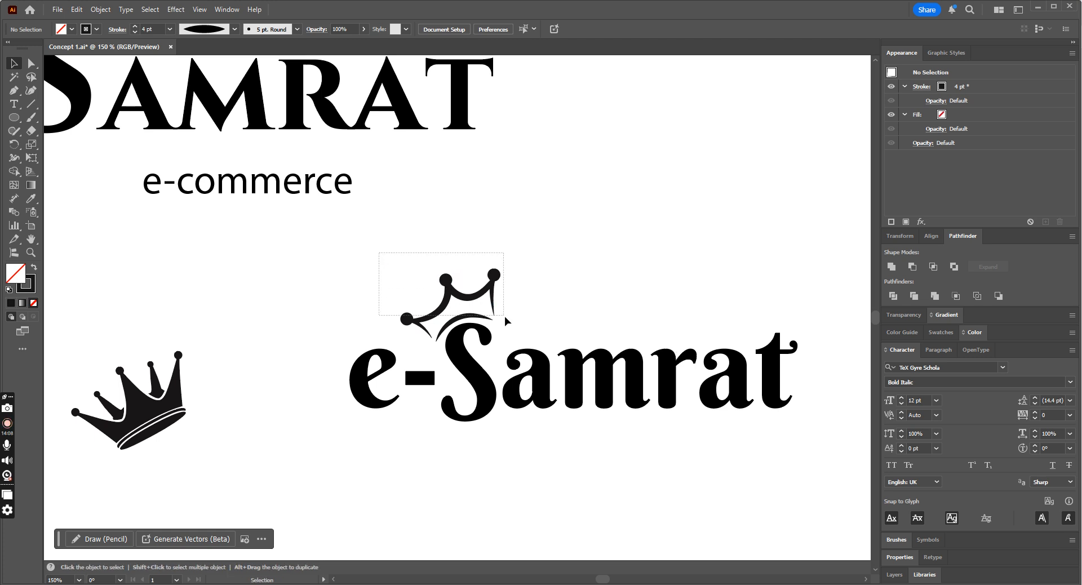
left_click_drag(505, 316, 508, 323)
left_click(476, 331, "shift")
key("ctrl+minus")
key("ctrl+minus")
key("ctrl+minus")
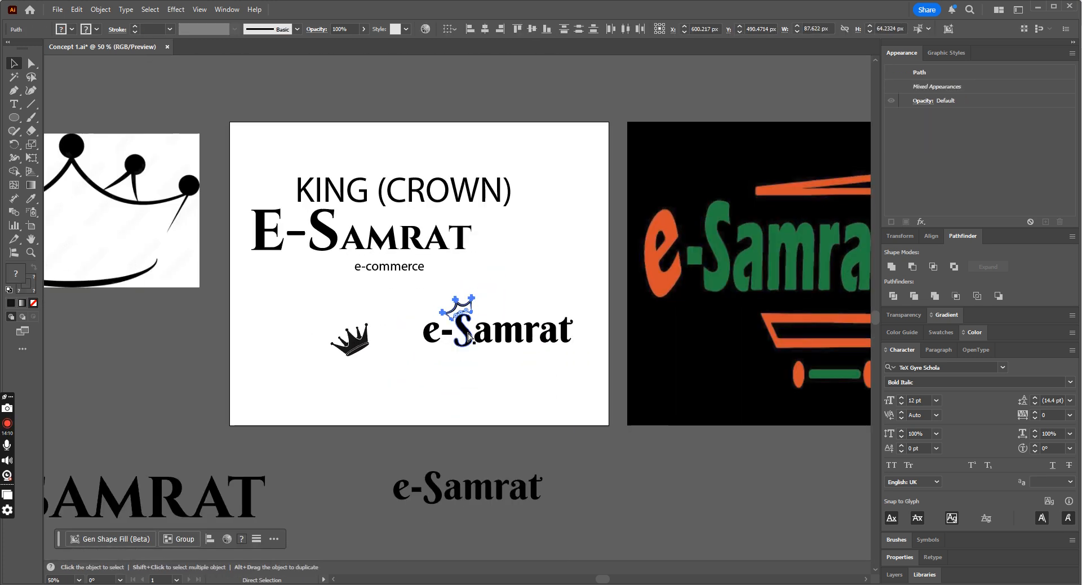
left_click(102, 10)
left_click(135, 177)
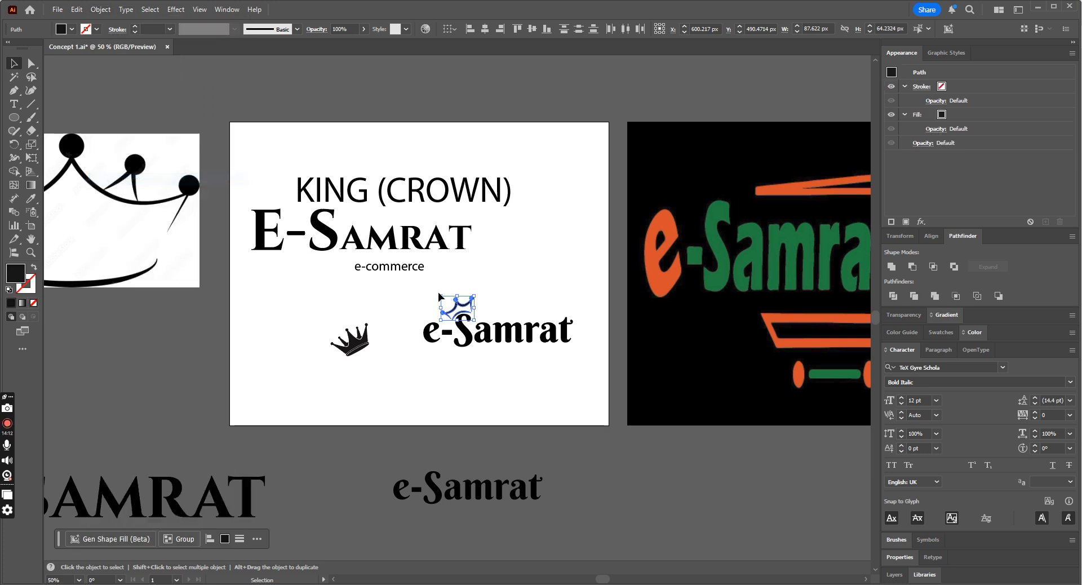
Move the grouped outline crown slightly up above the S
key("ctrl+plus")
key("ctrl+plus")
key("ctrl+plus")
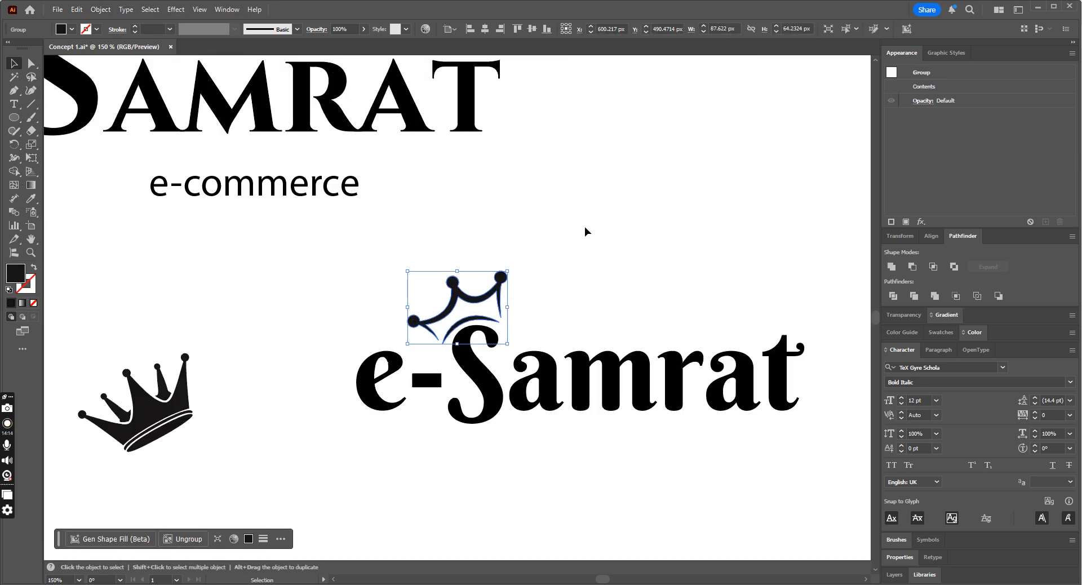
left_click(584, 228)
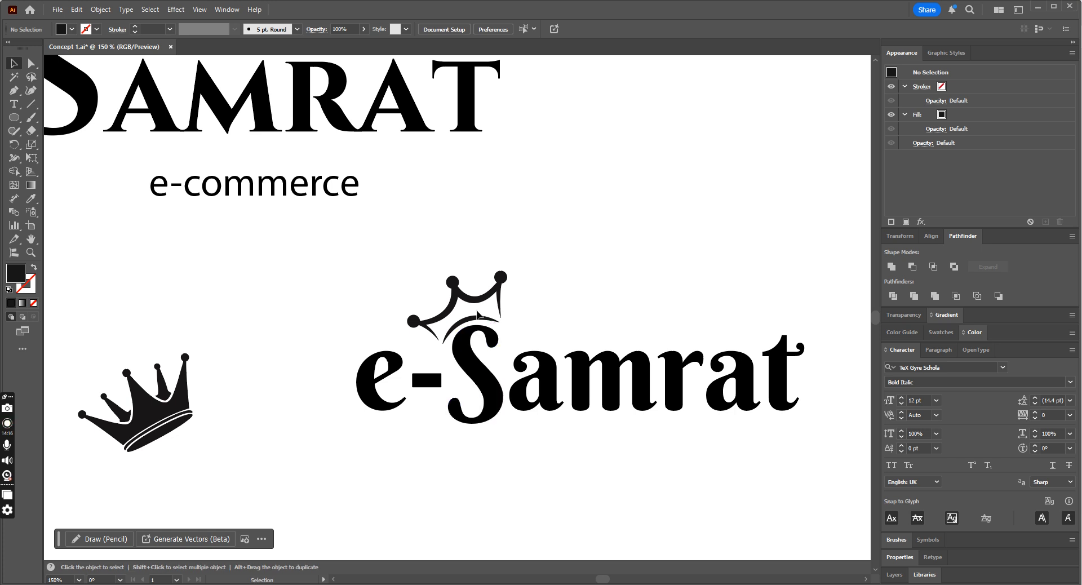
left_click_drag(477, 316, 477, 312)
left_click(640, 319)
Ungroup the outlined e-Samrat wordmark into separate letters
key("ctrl+minus")
key("ctrl+minus")
key("ctrl+plus")
left_click(677, 356)
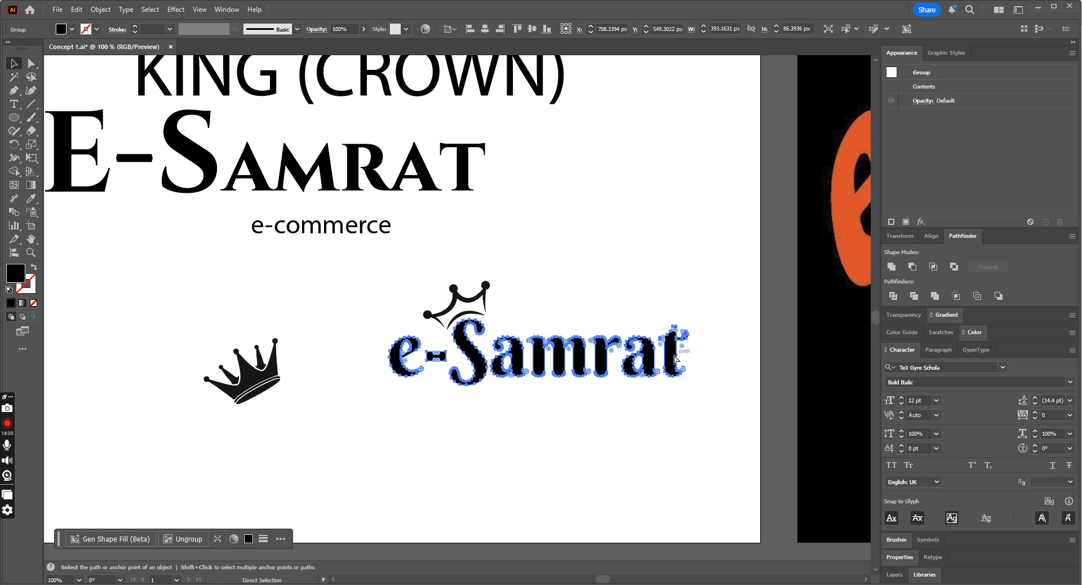
key("ctrl+plus")
key("ctrl+minus")
key("ctrl+minus")
key("ctrl+plus")
right_click(677, 359)
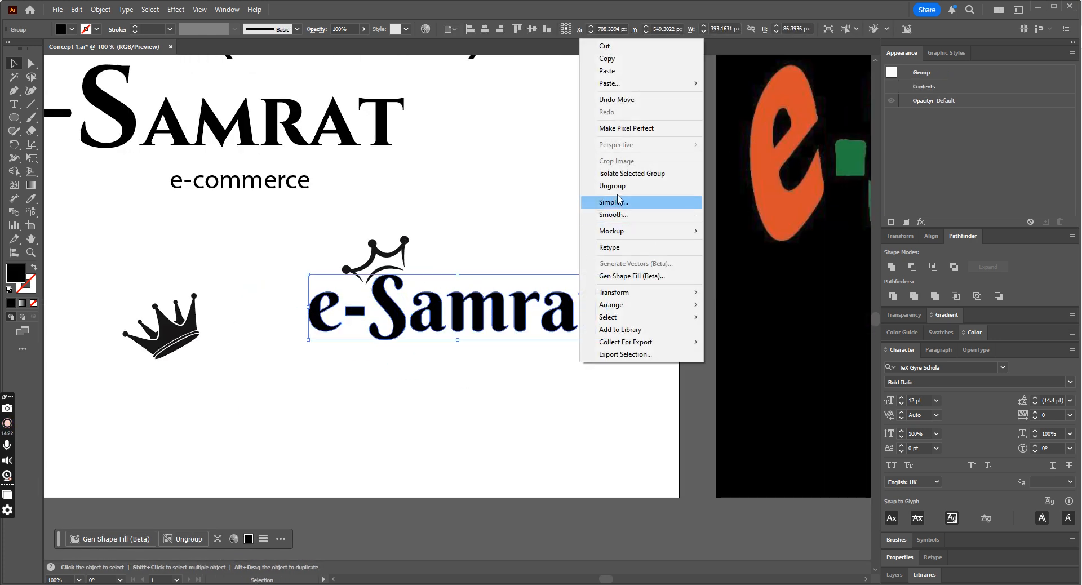
left_click(642, 186)
left_click_drag(270, 193, 469, 223)
key("ctrl+z")
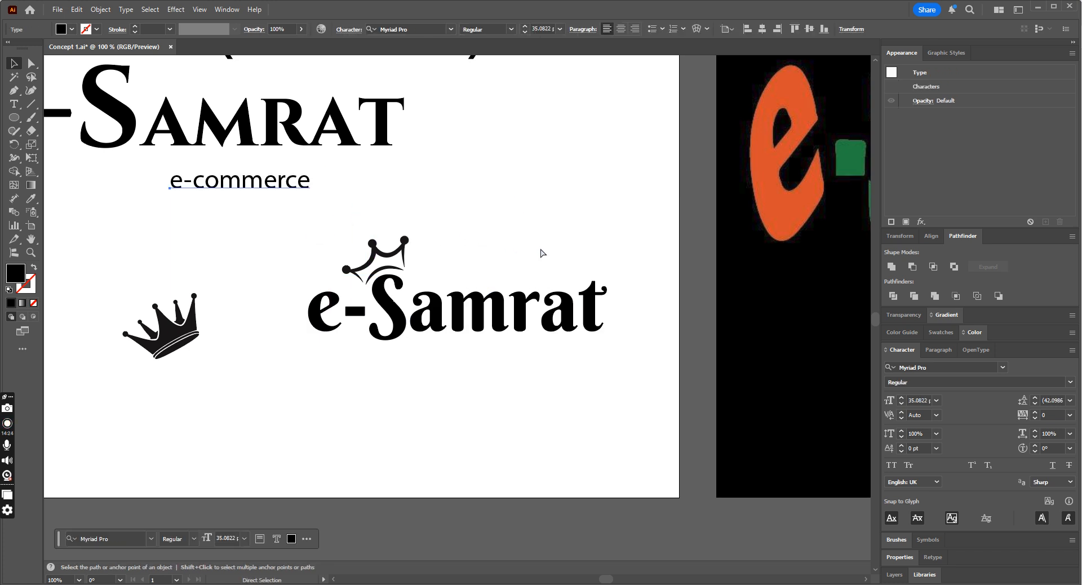
Examine the cart-shaped t in the orange and green reference logo and compare it with the wordmark's final t
key("ctrl+plus")
left_click_drag(599, 580, 611, 580)
scroll(654, 419, "down", 3)
scroll(654, 419, "down", 3)
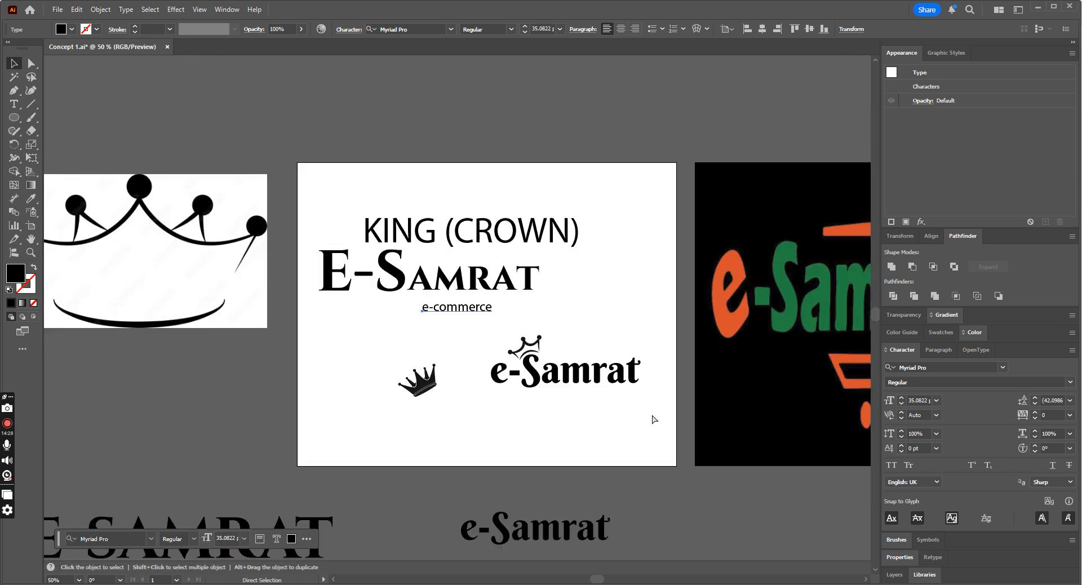
left_click_drag(593, 579, 623, 579)
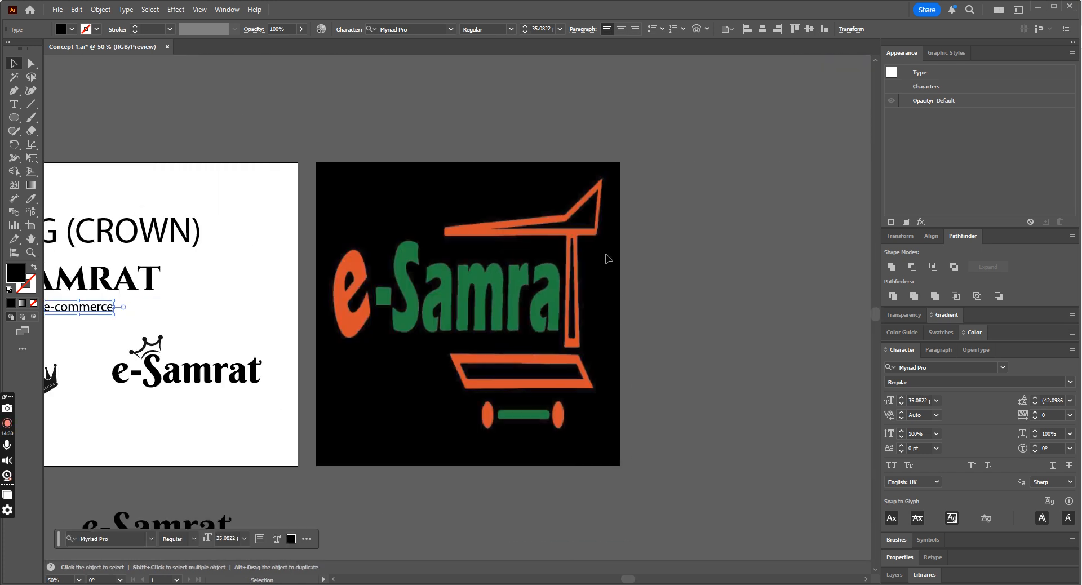
left_click(254, 376, "ctrl")
key("ctrl+plus")
key("ctrl+plus")
key("ctrl+plus")
key("ctrl+plus")
key("ctrl+plus")
key("v")
left_click(523, 323)
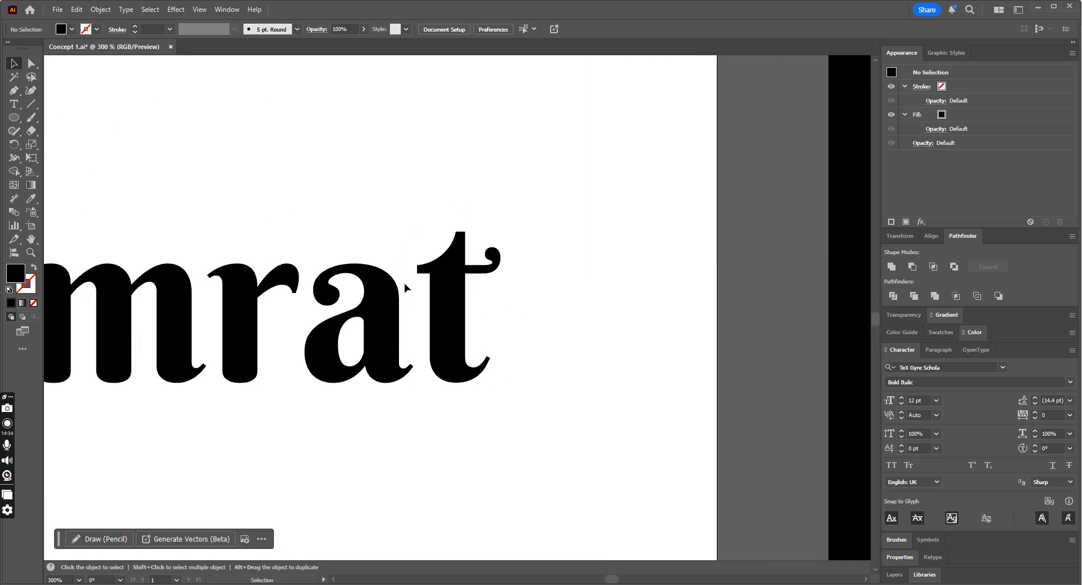
left_click_drag(12, 95, 50, 95)
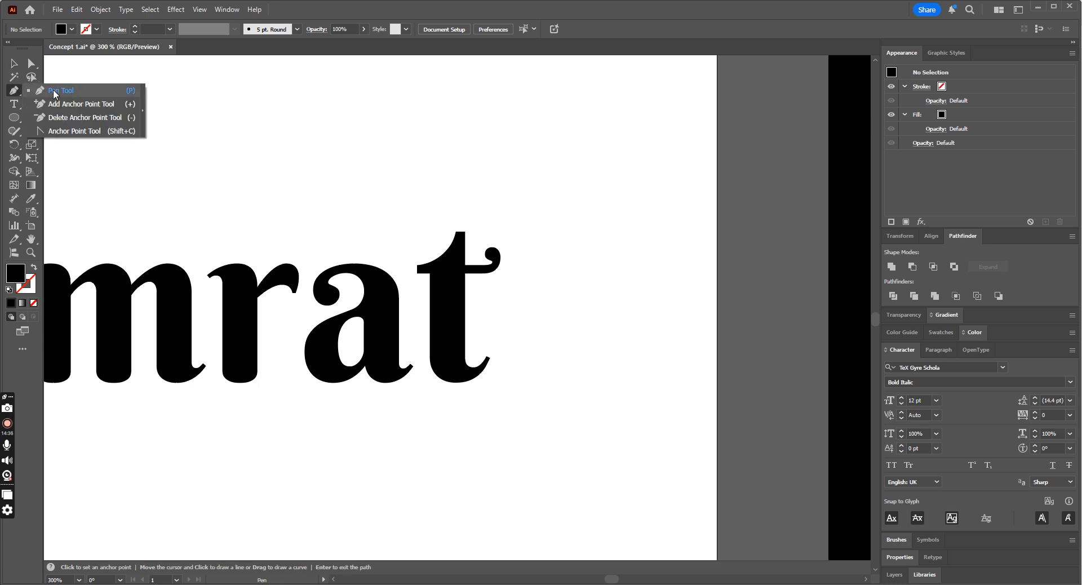
left_click(54, 91)
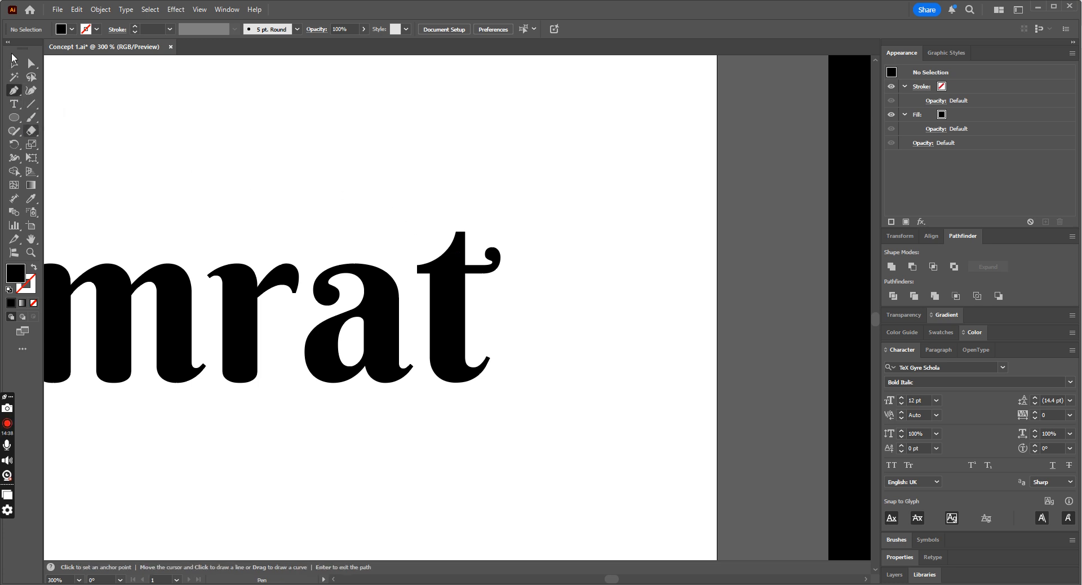
left_click(13, 60)
left_click(443, 356)
key("ctrl+minus")
key("ctrl+minus")
key("ctrl+equal")
key("ctrl+equal")
left_click(589, 339)
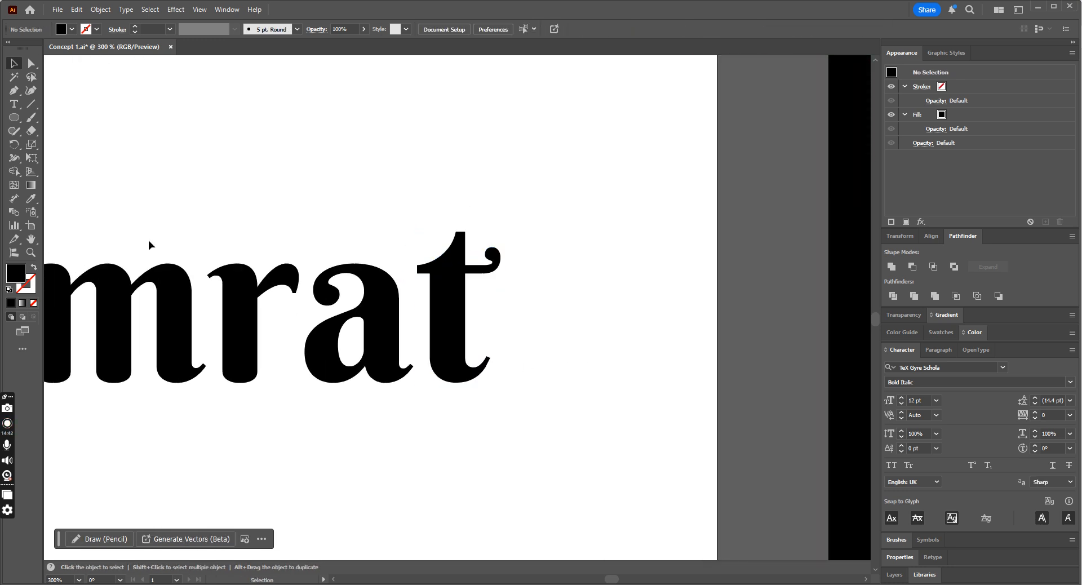
left_click(15, 92)
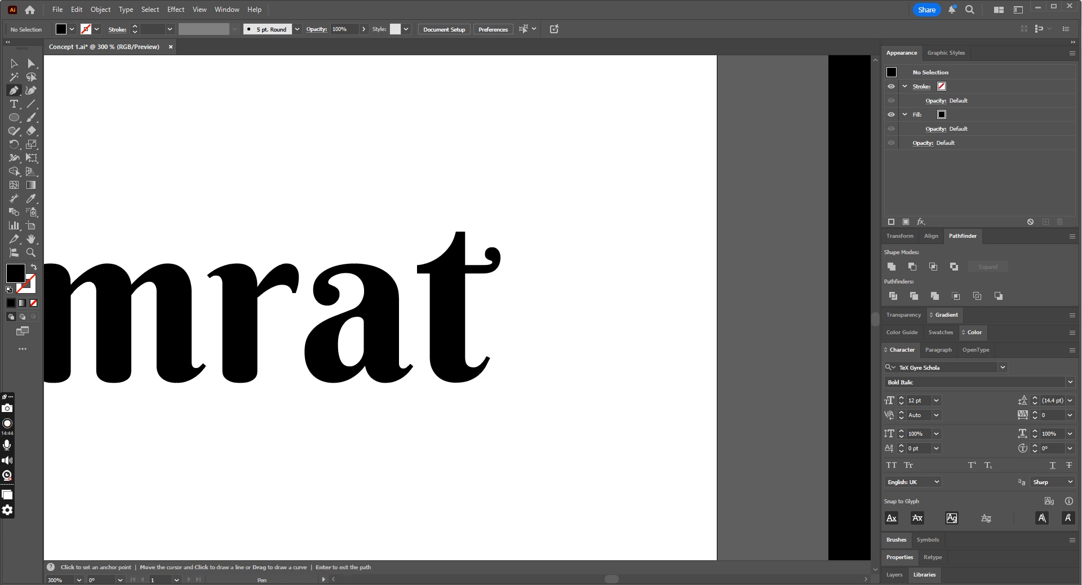
Draw a black rectangle about 77 px wide and 16 px high extending outward from the foot of the t
left_click(14, 117)
left_click(56, 118)
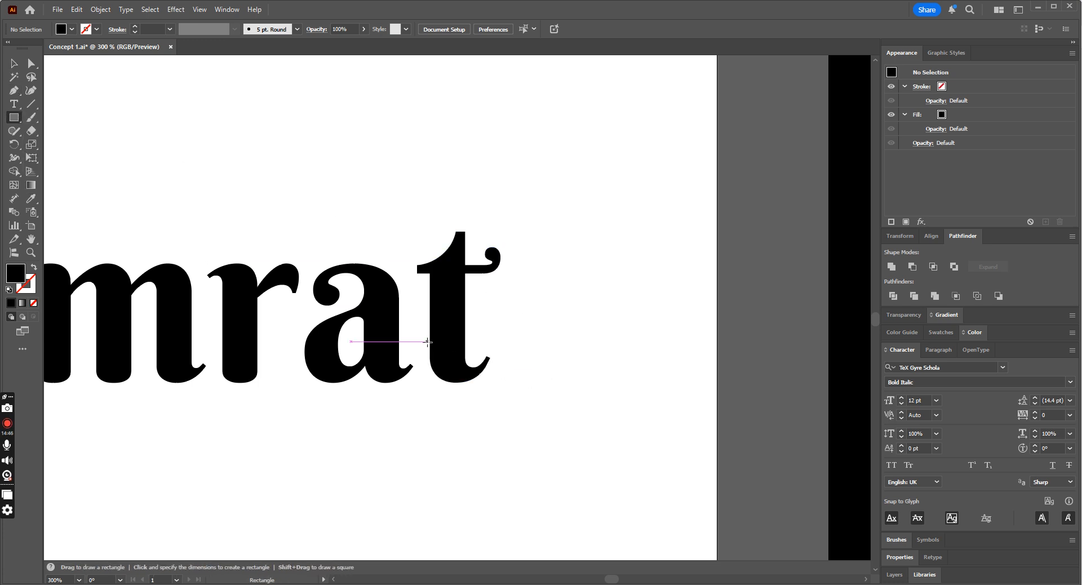
left_click_drag(427, 347, 602, 382)
Round the rectangle's lower-right corner and move it left so it overlaps the whole foot of the t
key("a")
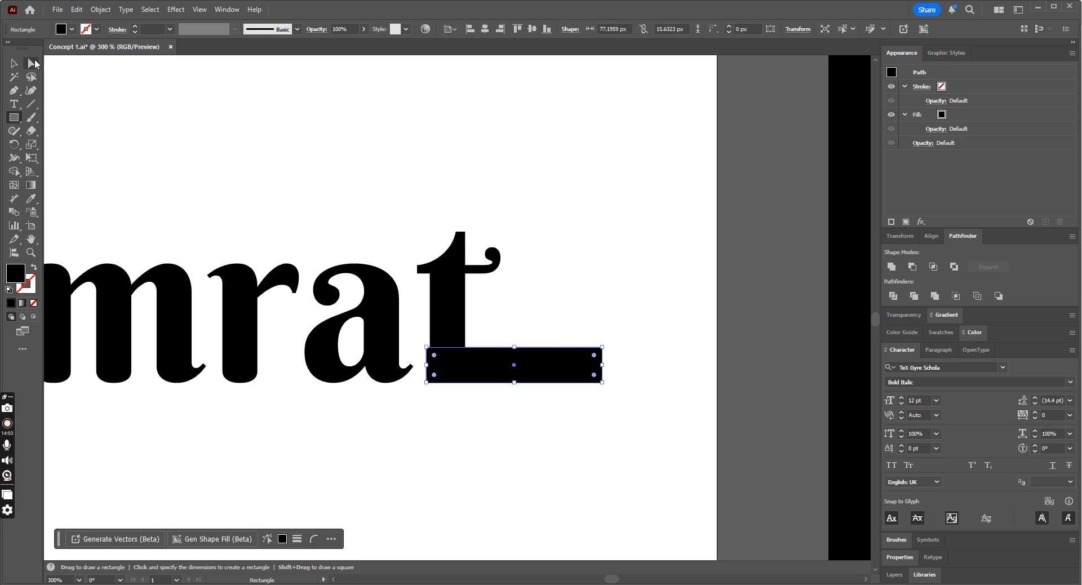
left_click(671, 308)
left_click(601, 384)
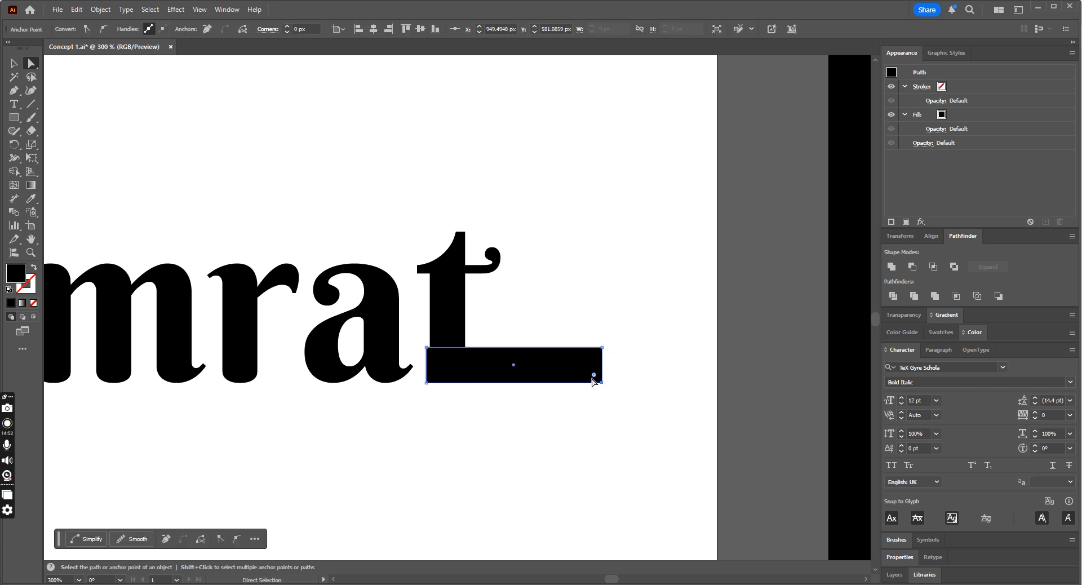
left_click_drag(594, 377, 577, 370)
key("v")
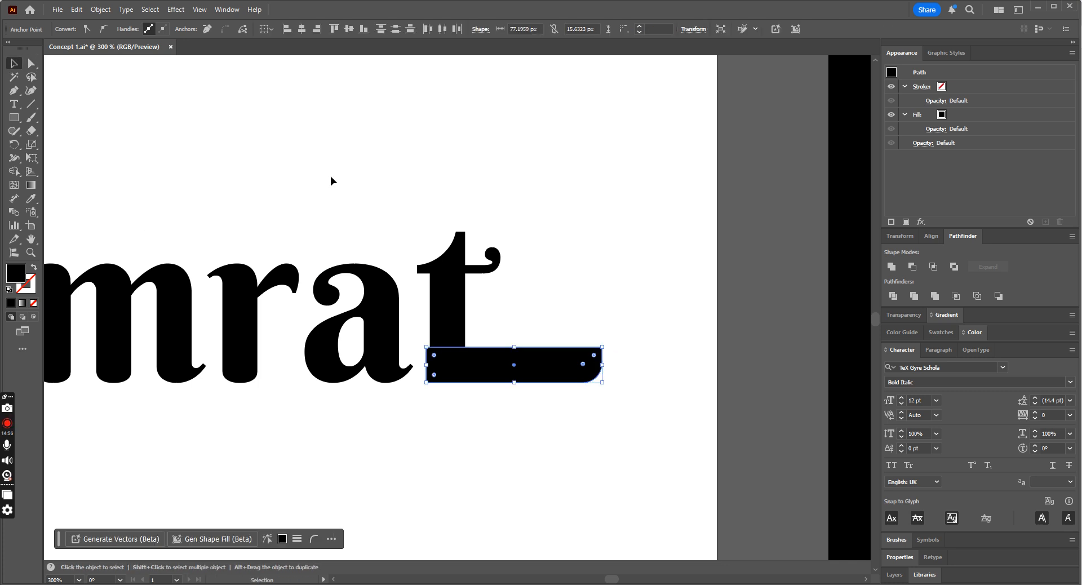
left_click(331, 179)
left_click_drag(530, 377, 508, 378)
Try to trim the part of the bar projecting past the t's stem with the Shape Builder
left_click(451, 328, "shift")
left_click(15, 172)
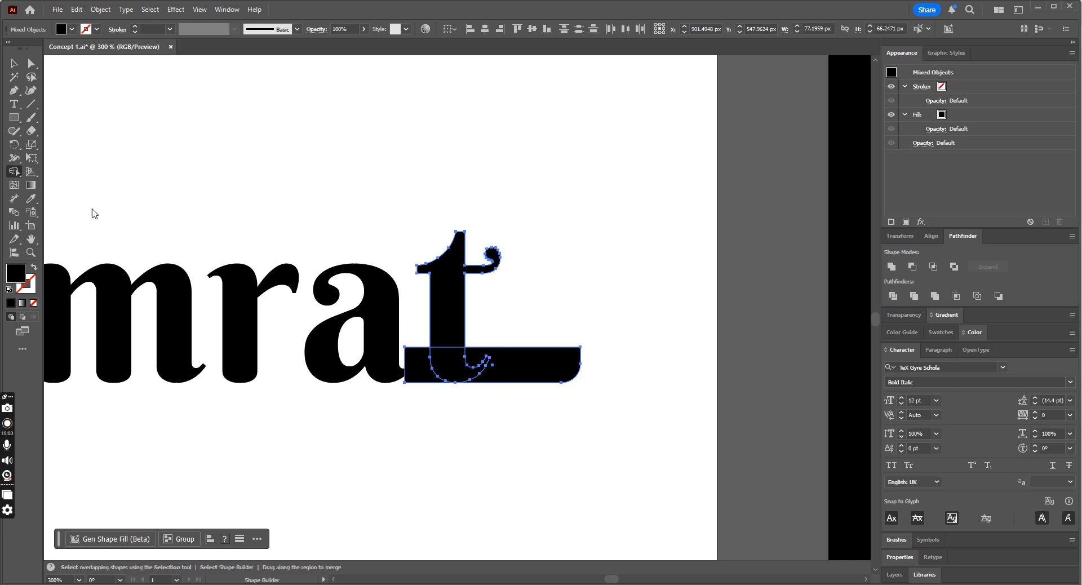
left_click(437, 378, "alt")
key("ctrl+z")
left_click(19, 64)
left_click(360, 192)
Nudge the bar slightly up and remove the part projecting left of the t's stem with the Shape Builder
left_click(540, 364)
key("Up")
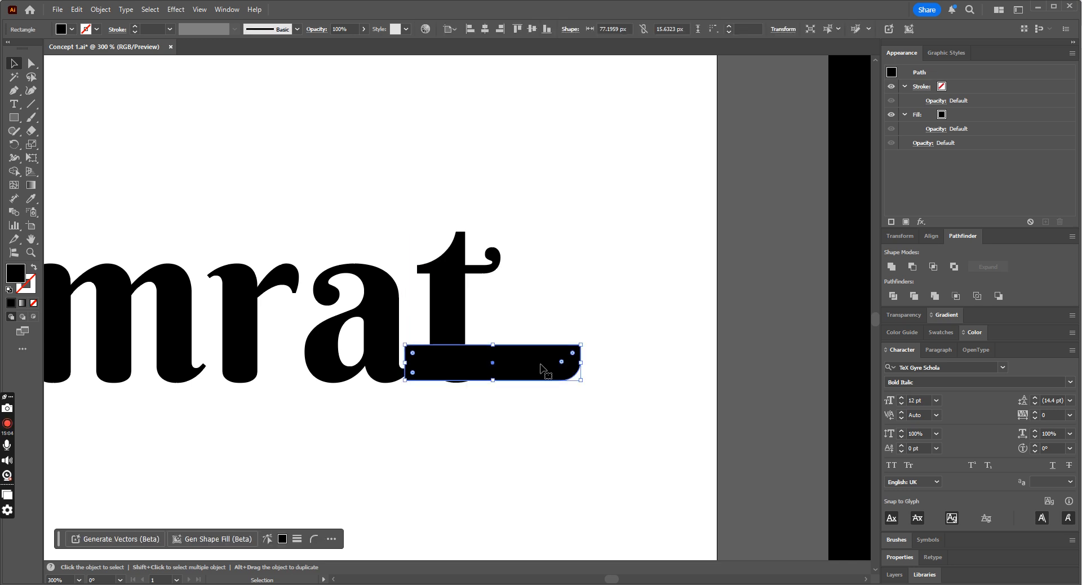
left_click(456, 320, "shift")
key("ctrl+equal")
key("ctrl+equal")
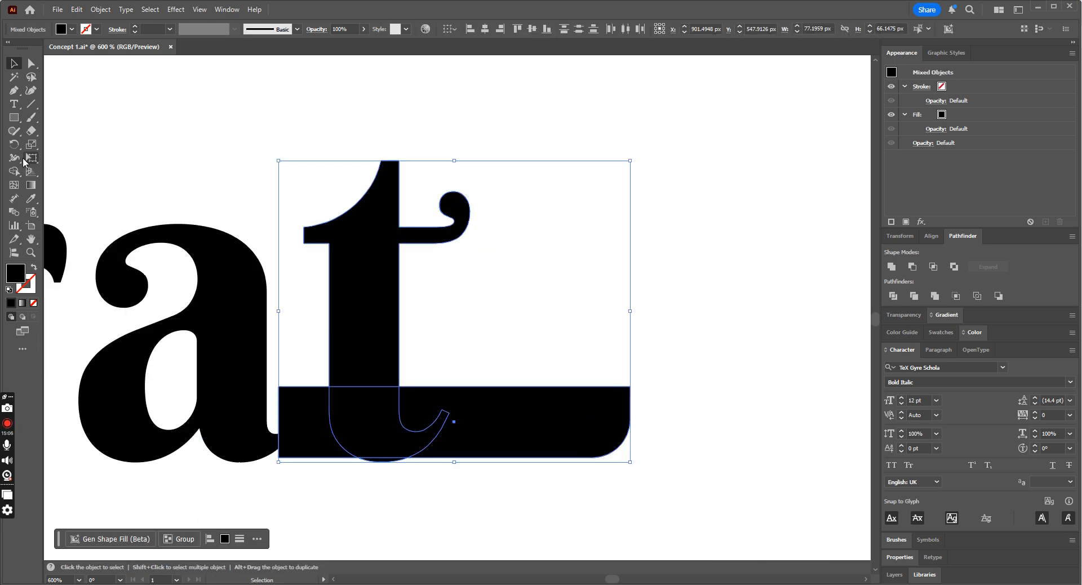
left_click(14, 171)
left_click(308, 451, "alt")
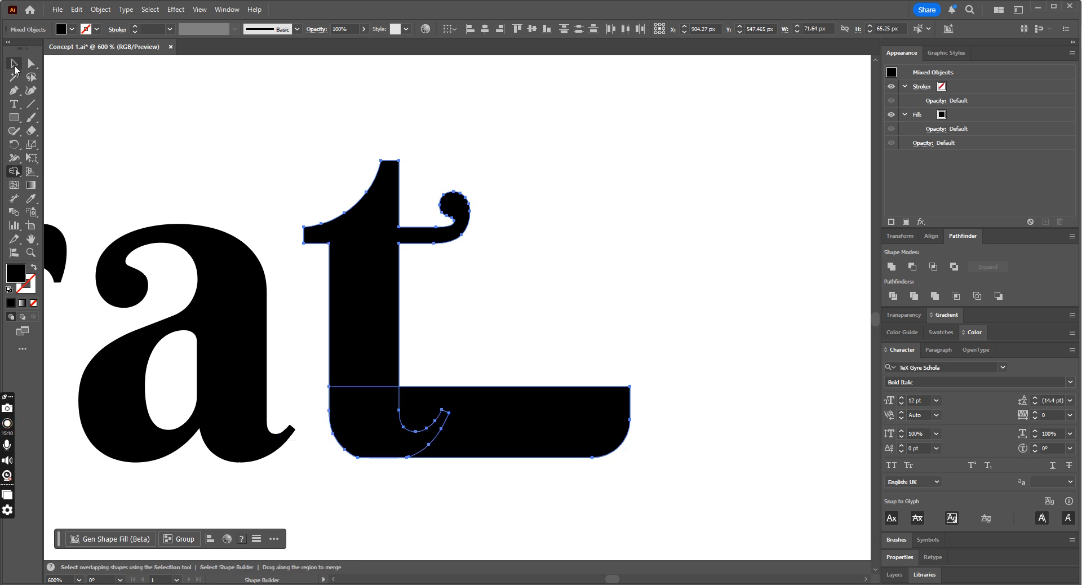
left_click(14, 63)
left_click(672, 210)
Check how the t with its extended base looks within the whole crowned wordmark
key("ctrl+minus")
key("ctrl+minus")
key("ctrl+minus")
scroll(673, 210, "down", 1)
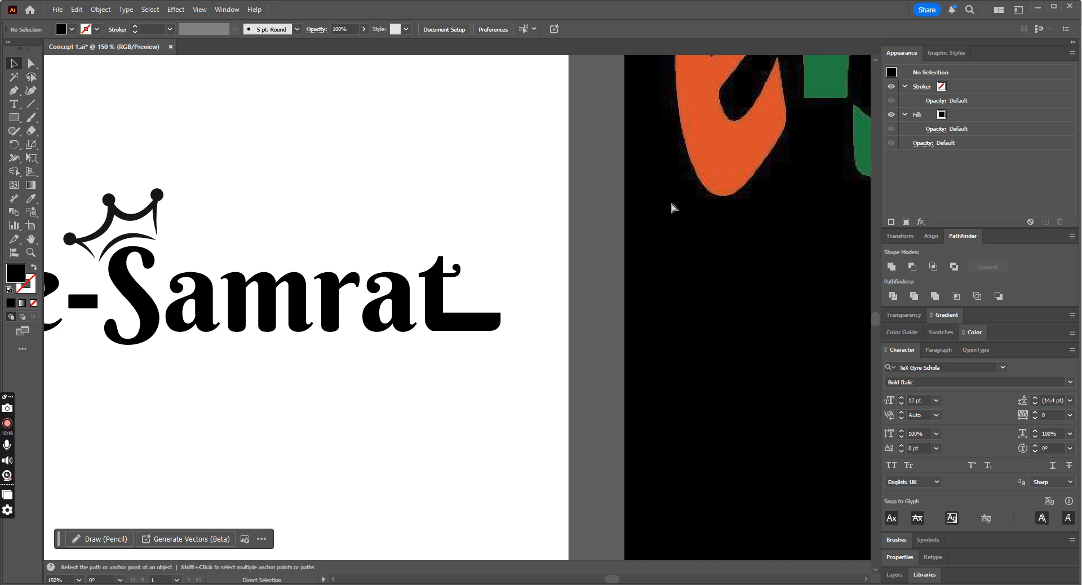
key("ctrl+plus")
key("ctrl+plus")
key("ctrl+plus")
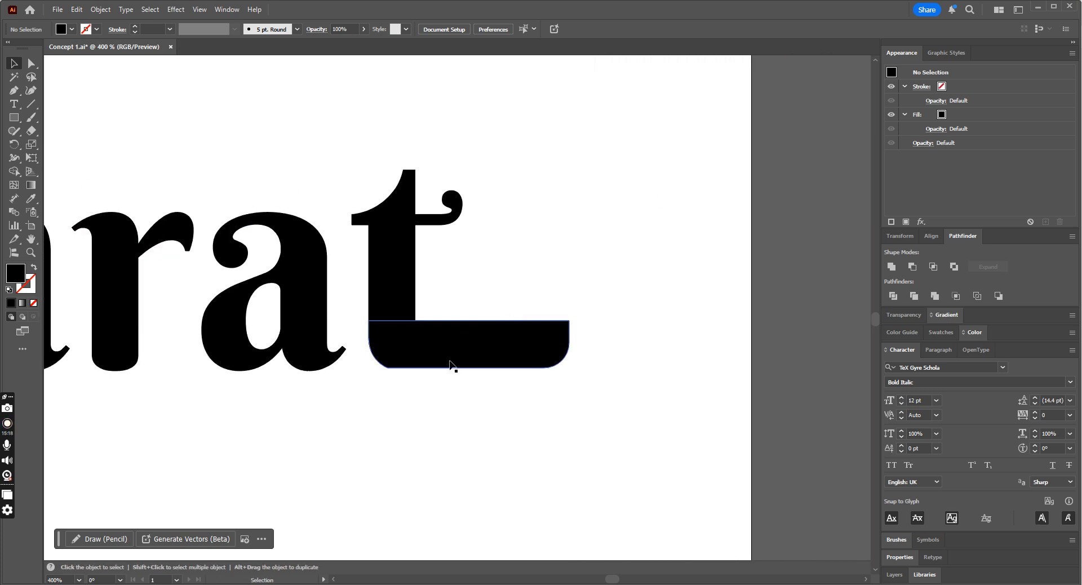
Draw a straight, unfilled horizontal path with the Pen tool along the top edge of the t's crossbar, spanning the letter's full width
key("a")
left_click(450, 220)
key("v")
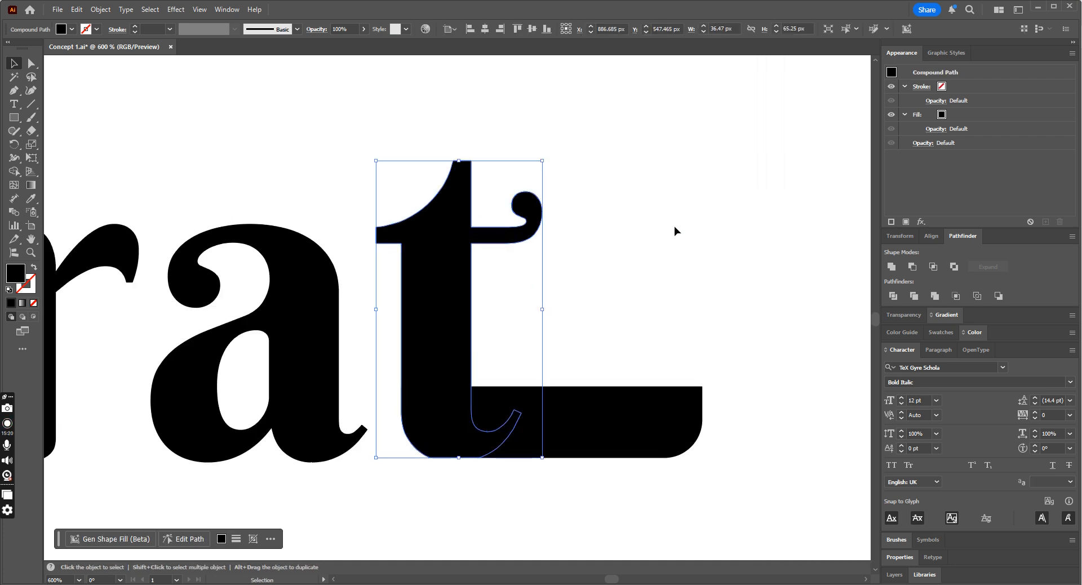
key("ctrl+plus")
key("ctrl+shift+a")
left_click_drag(14, 91, 97, 90)
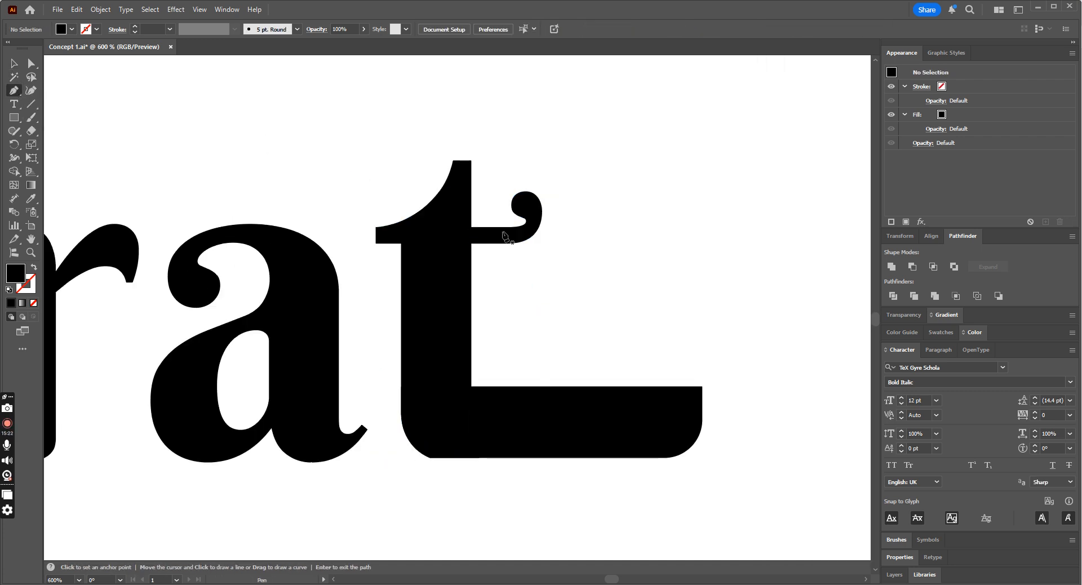
left_click(376, 227)
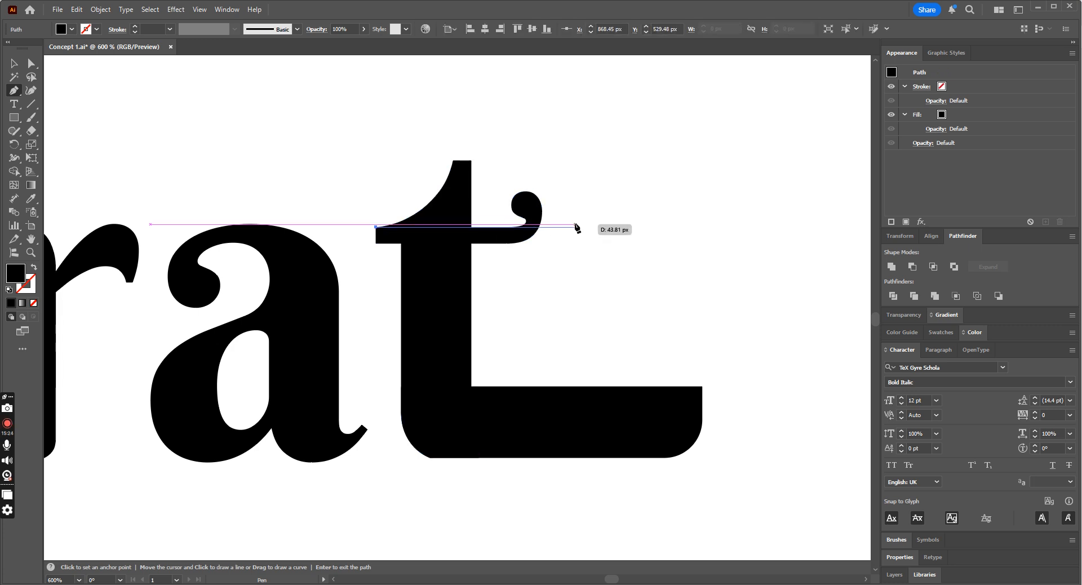
left_click(542, 227)
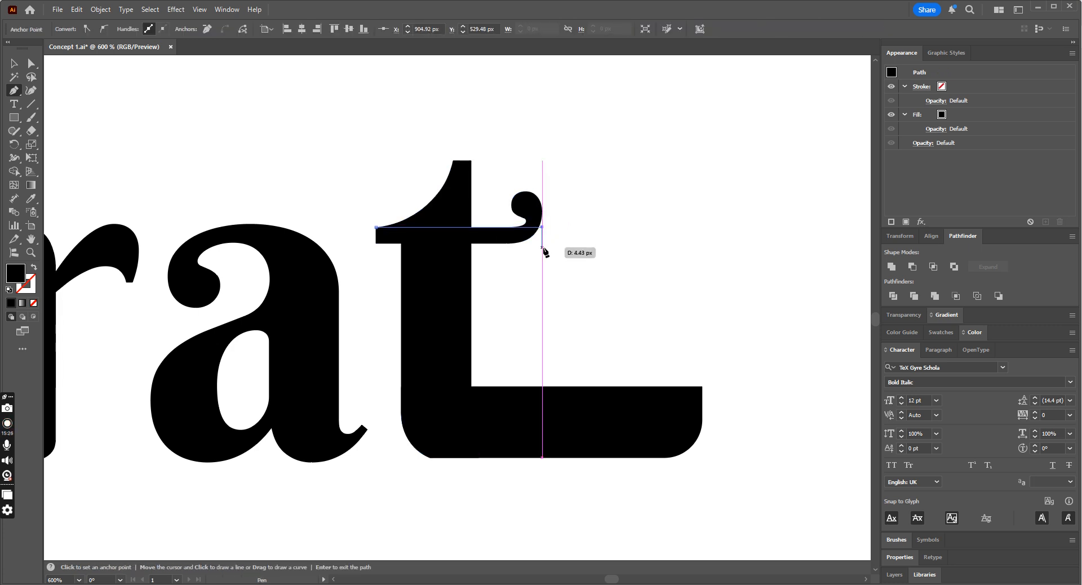
left_click(542, 243)
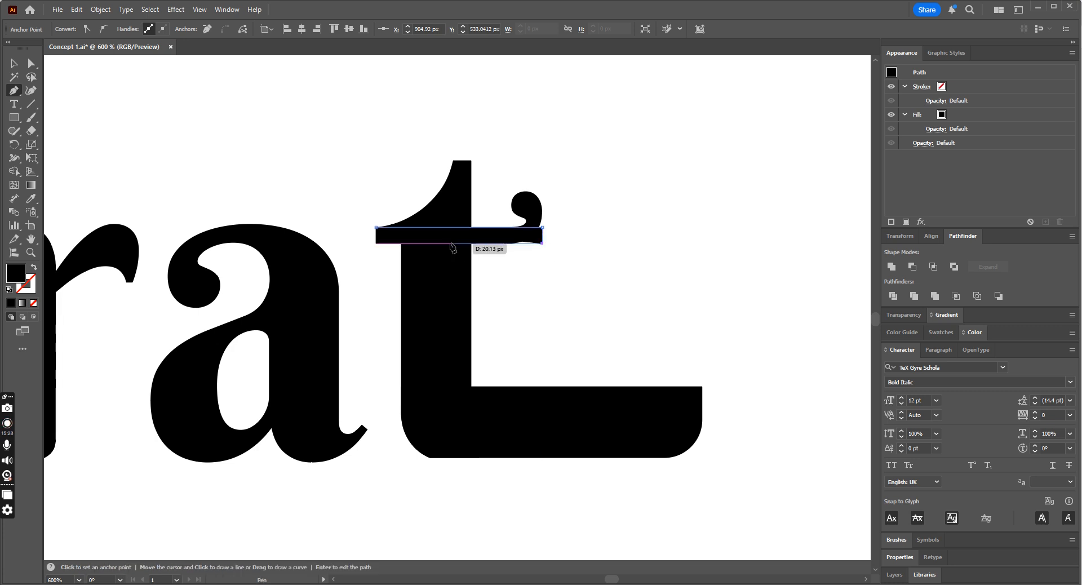
key("ctrl+z")
left_click(32, 302)
left_click(14, 68)
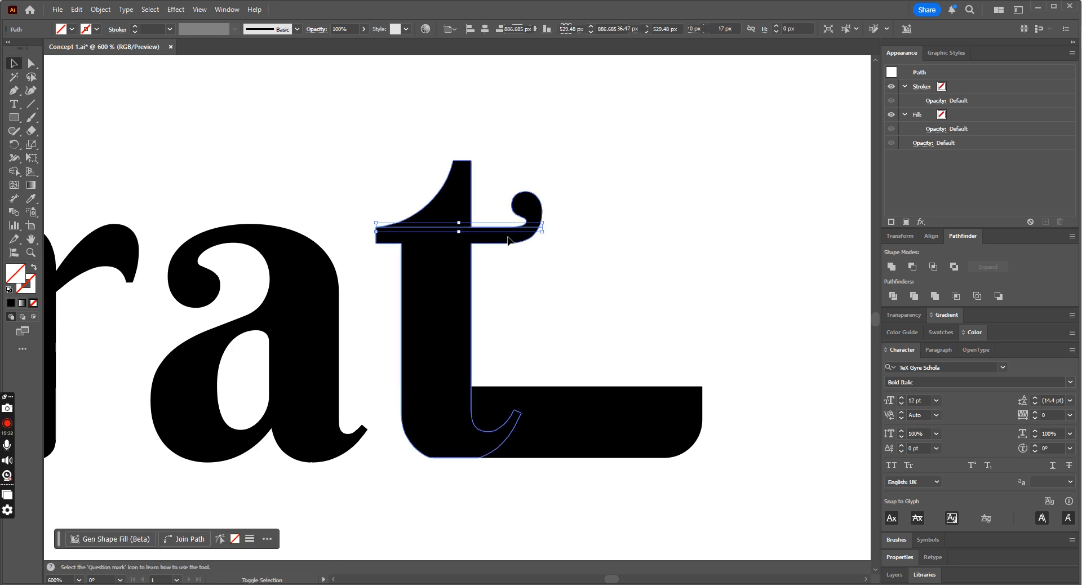
Cut off the curled terminal above the right end of the t's crossbar along the drawn path with the Shape Builder
left_click(448, 287, "shift")
left_click(15, 173)
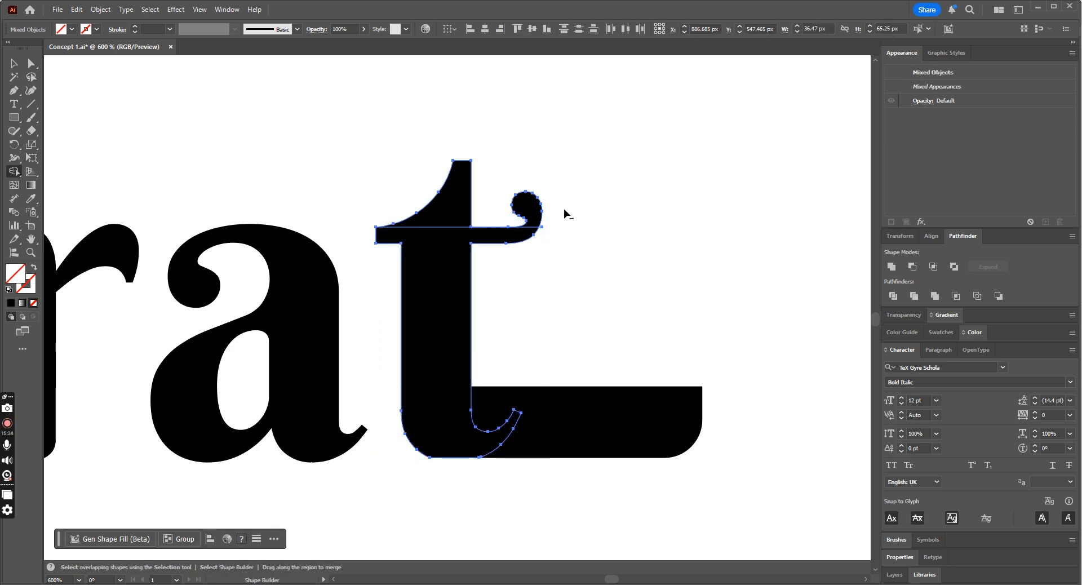
left_click(15, 66)
left_click(694, 266)
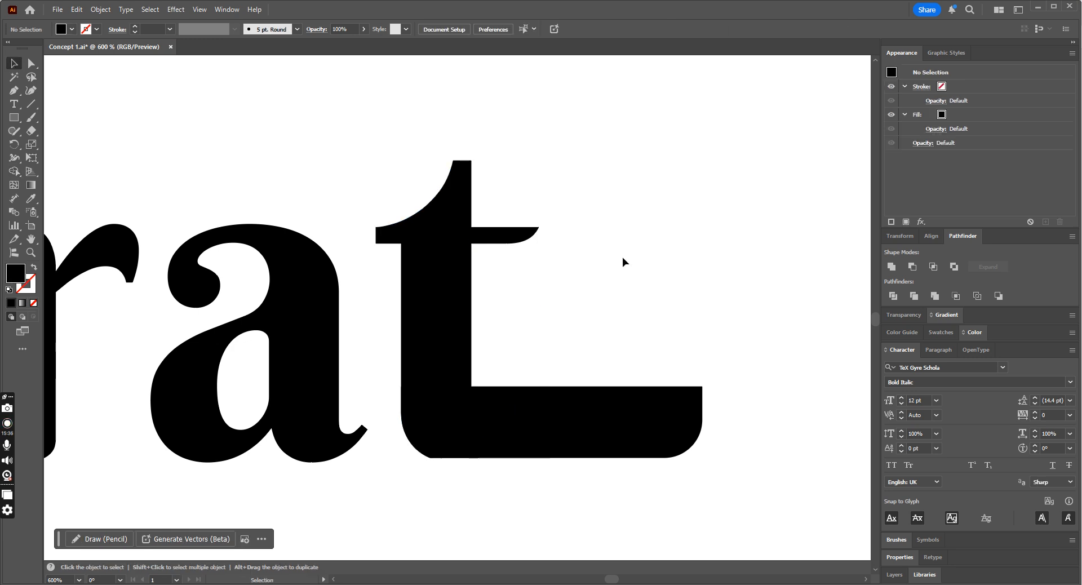
left_click(514, 231)
left_click(709, 241)
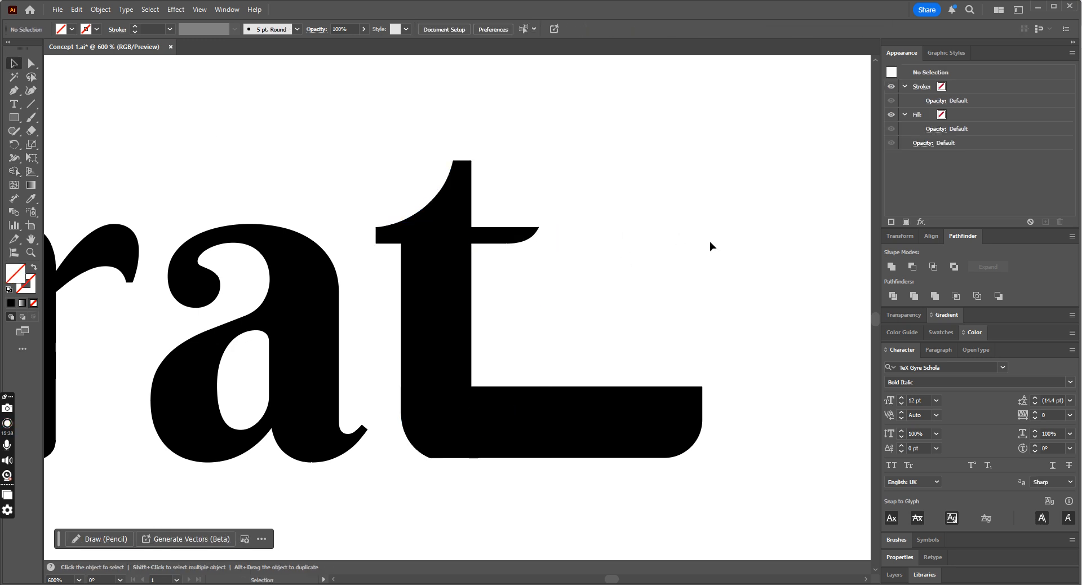
Draw a circle about 16 px wide below the t's base and fill it with the colour sampled from the crown's ball
key("ctrl+minus")
key("ctrl+minus")
key("ctrl+minus")
key("ctrl+minus")
key("ctrl+plus")
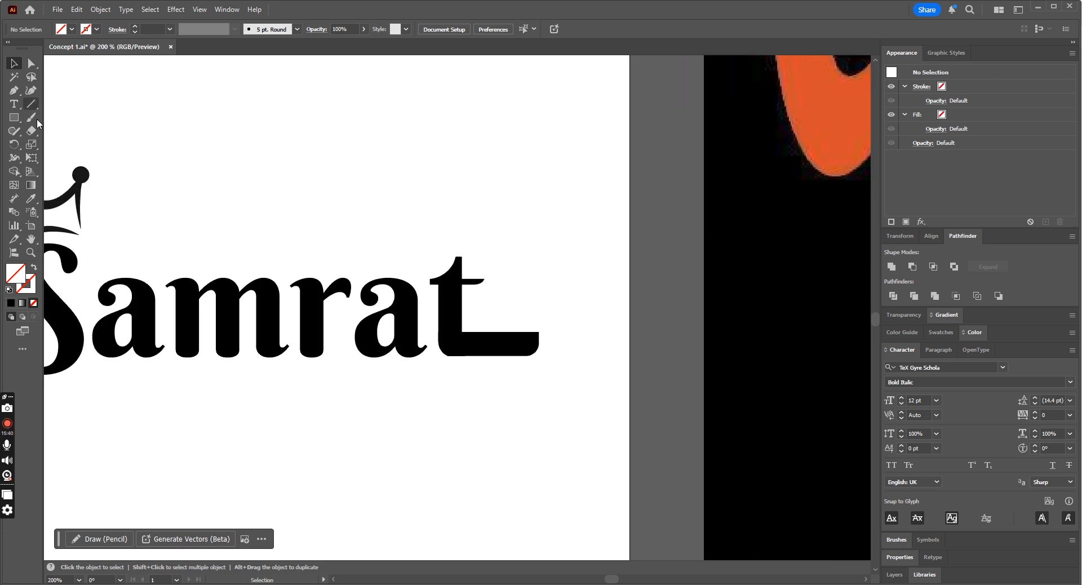
left_click_drag(19, 125, 47, 141)
left_click_drag(465, 351, 490, 376)
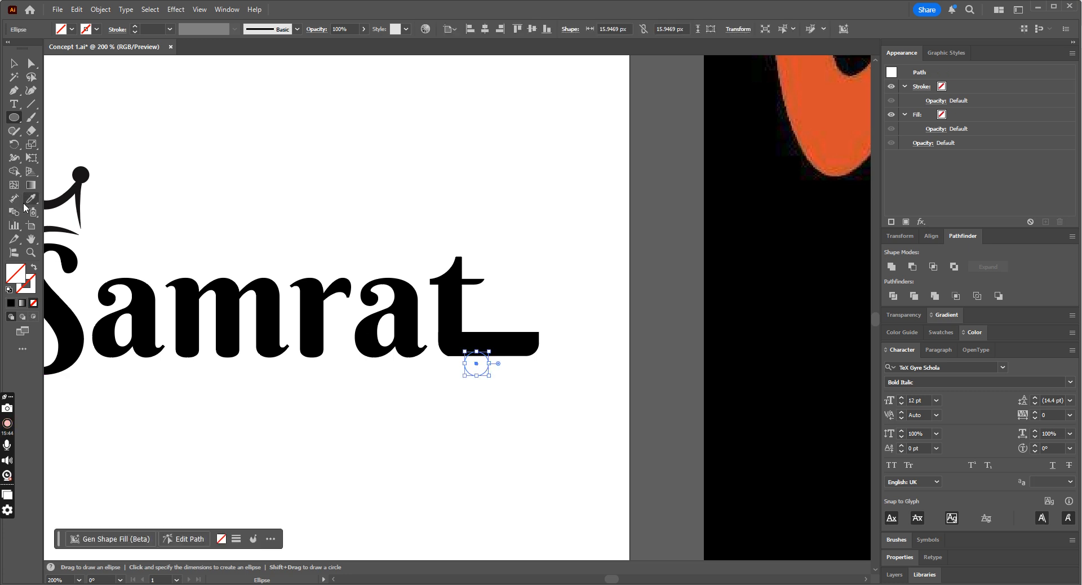
left_click(31, 197)
left_click(79, 176)
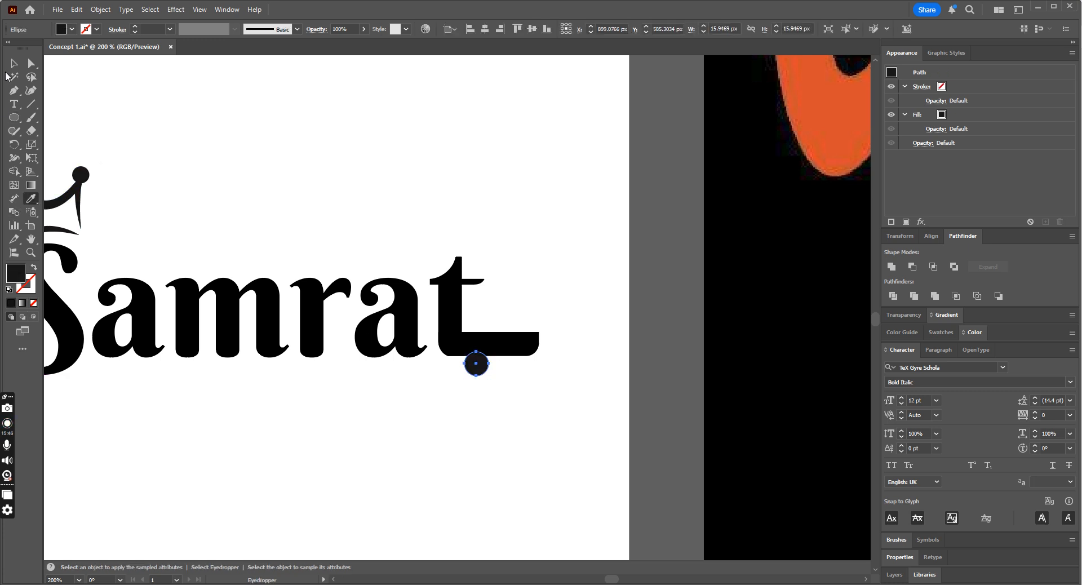
key("v")
left_click(417, 145)
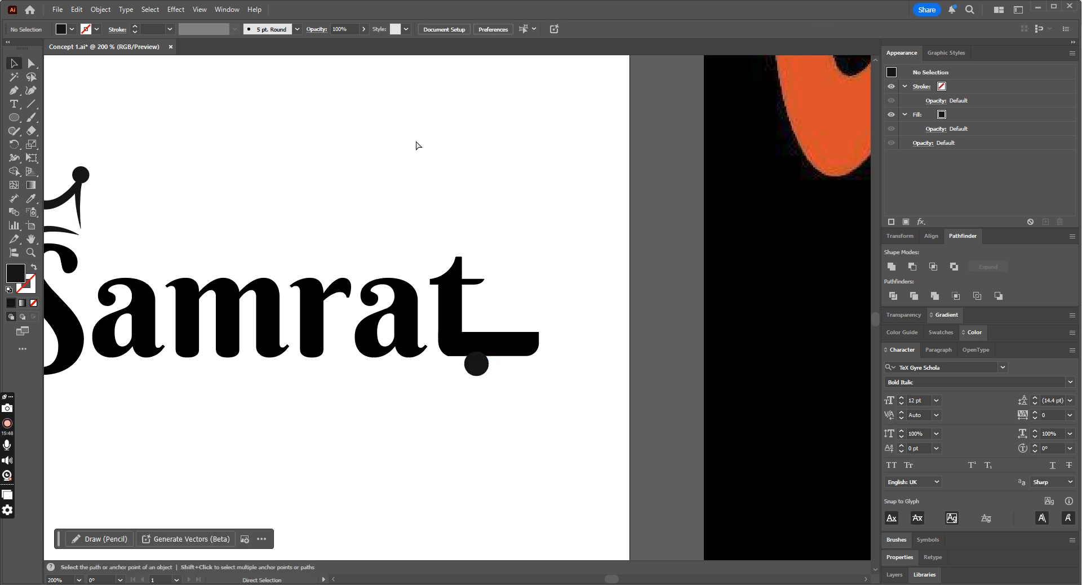
Place a copy of the wheel circle under the right part of the base, with both wheels overlapping the base's lower edge
key("ctrl+equal")
key("ctrl+equal")
key("ctrl+equal")
left_click_drag(527, 480, 636, 486)
left_click_drag(533, 475, 497, 466)
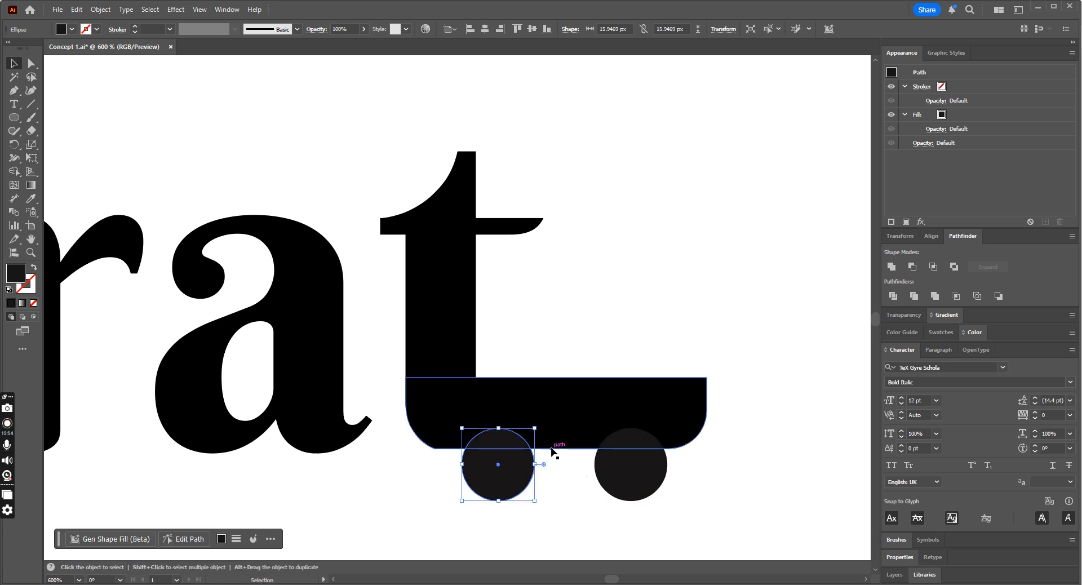
Add a smaller concentric circle inside each wheel and select the right-hand pair with its outer circle as the alignment reference
left_click_drag(534, 428, 642, 464)
left_click_drag(696, 484, 632, 500)
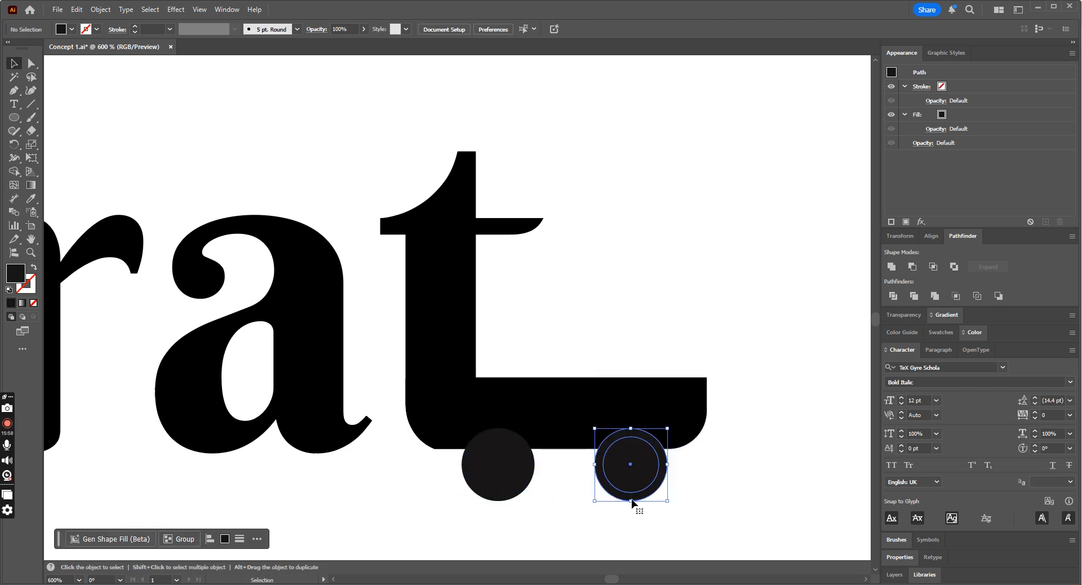
left_click(662, 474)
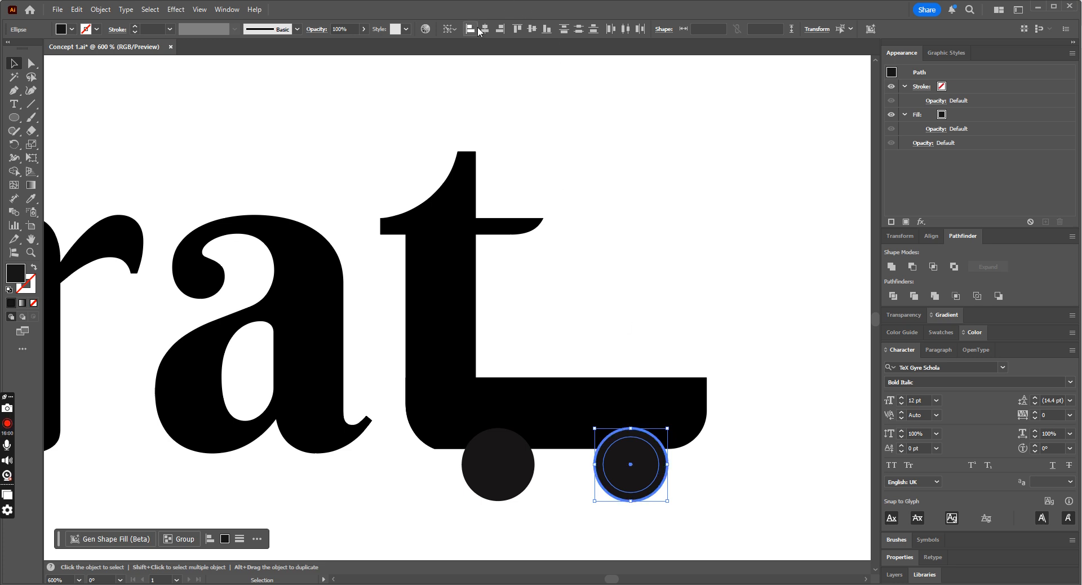
left_click(711, 436)
Cut the two larger wheel circles out of the base with the Shape Builder to form arches around the smaller wheels
left_click(665, 472)
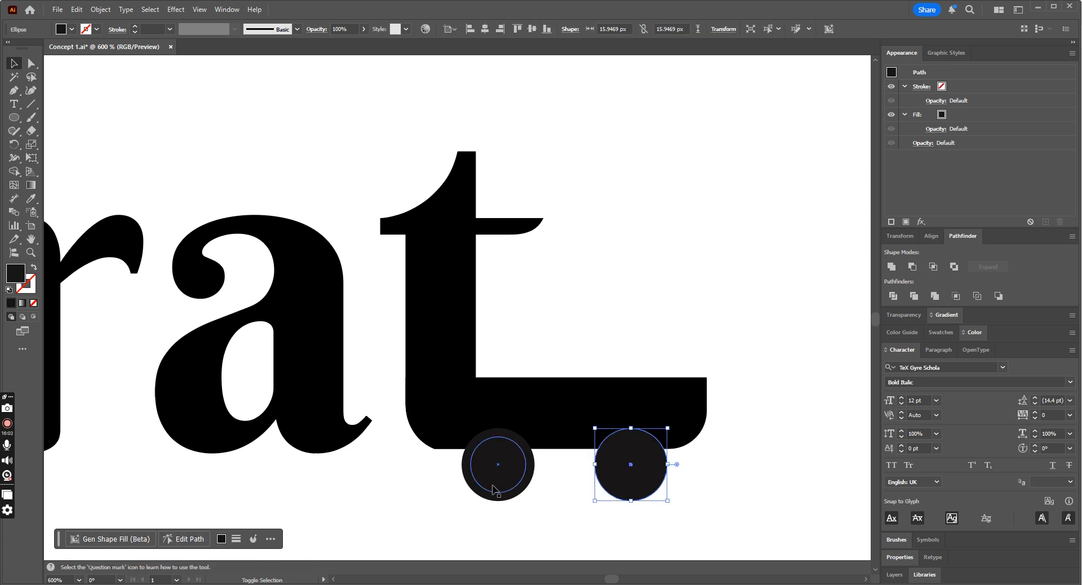
left_click(500, 499, "shift")
left_click(560, 403, "shift")
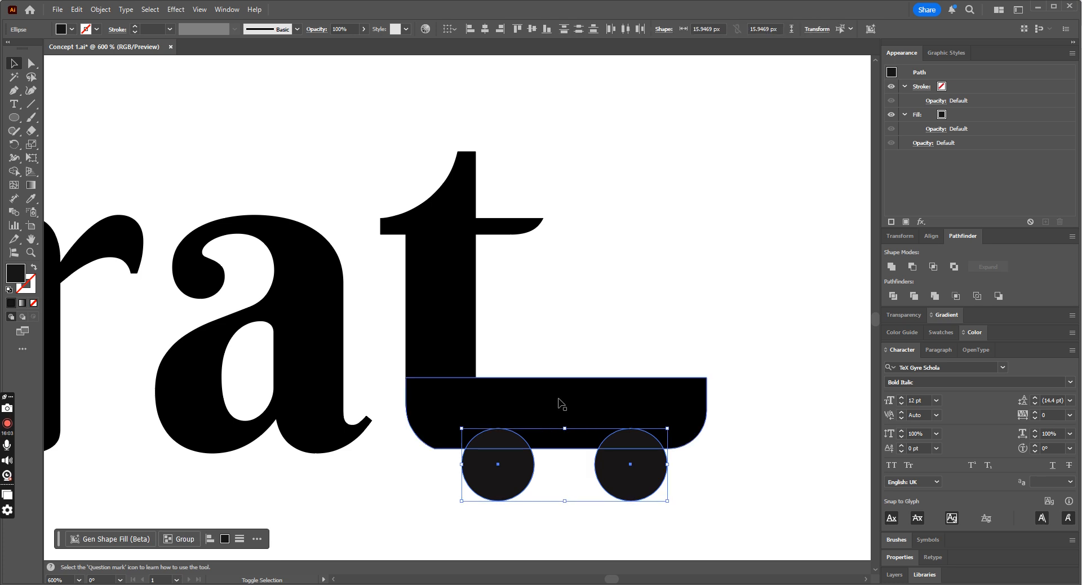
left_click(19, 171)
left_click(498, 439, "alt")
left_click(631, 440, "alt")
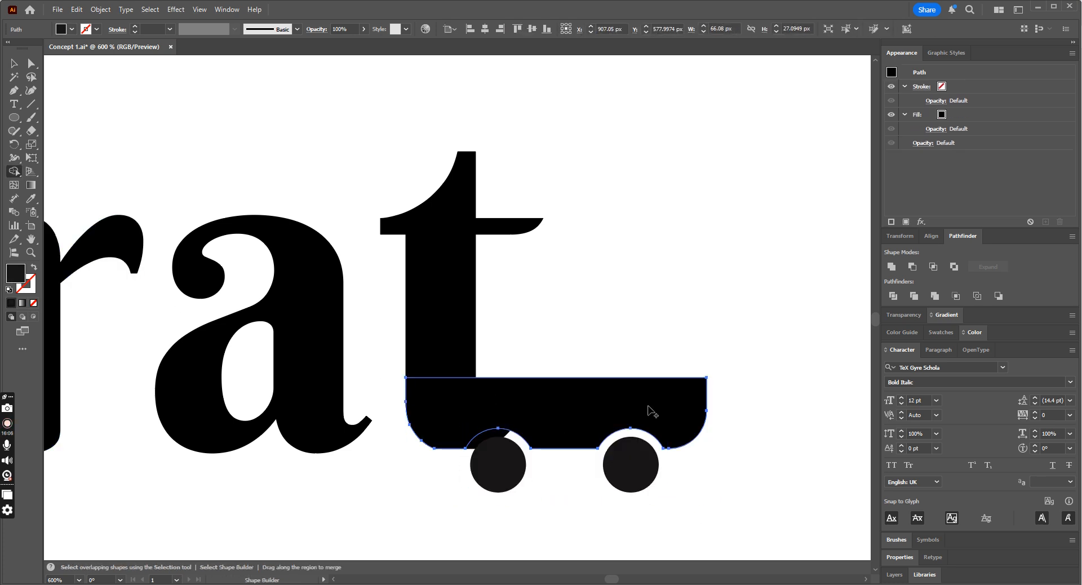
Remove the remnant of the t's original foot inside the left wheel arch with the Shape Builder
left_click(14, 64)
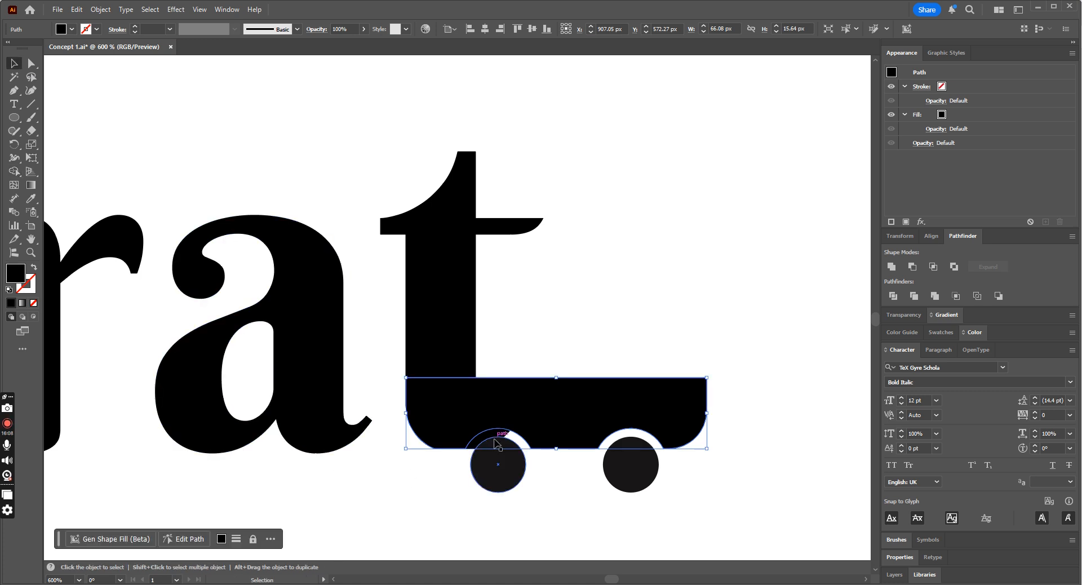
left_click(470, 282, "shift")
left_click(15, 171)
left_click(494, 444, "alt")
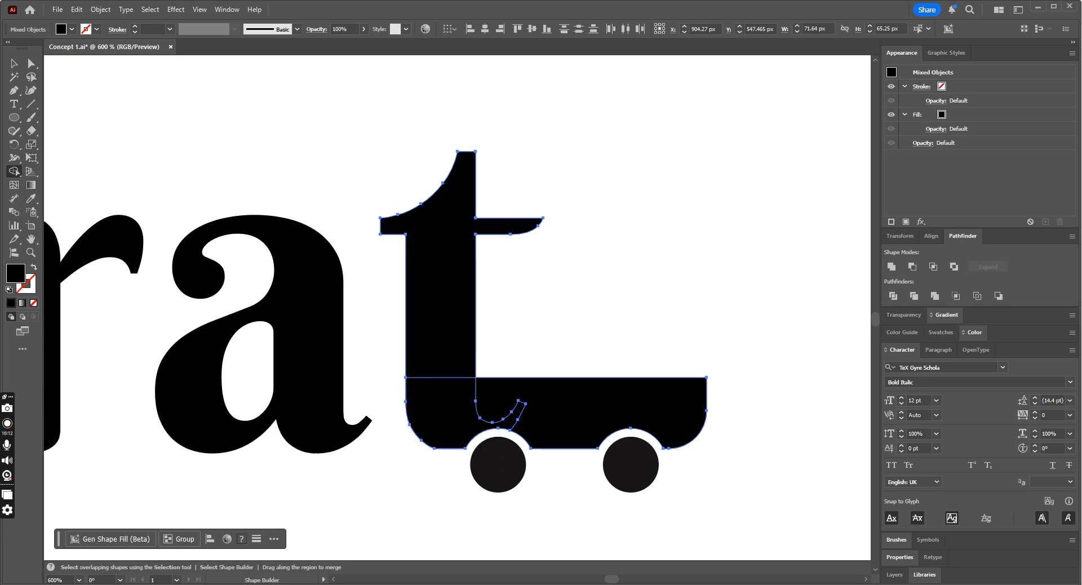
key("v")
left_click(324, 82)
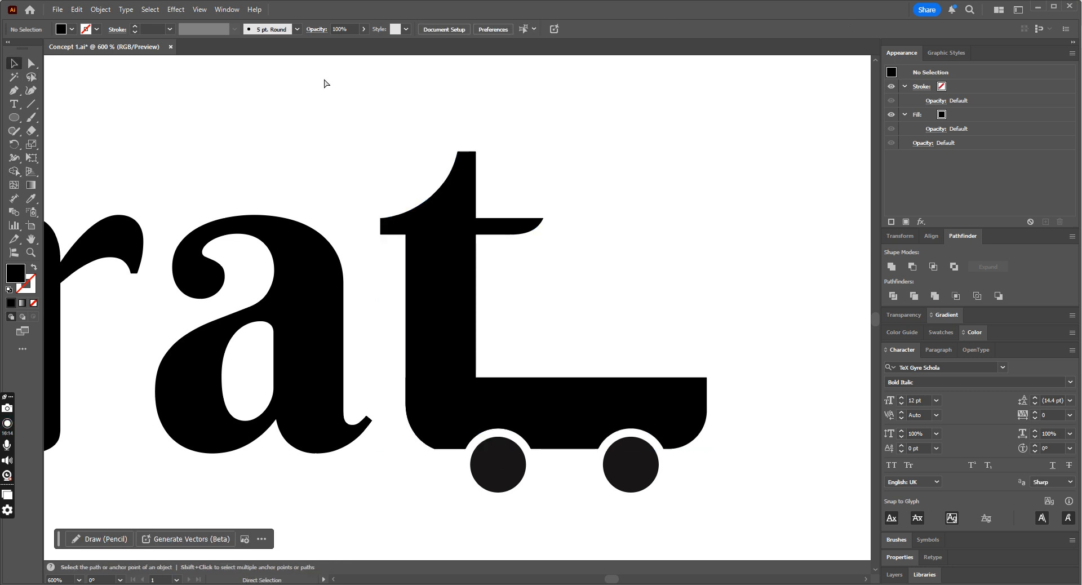
Examine how the cart-shaped t looks within the whole crowned wordmark, both close up and from a distance
key("ctrl+1")
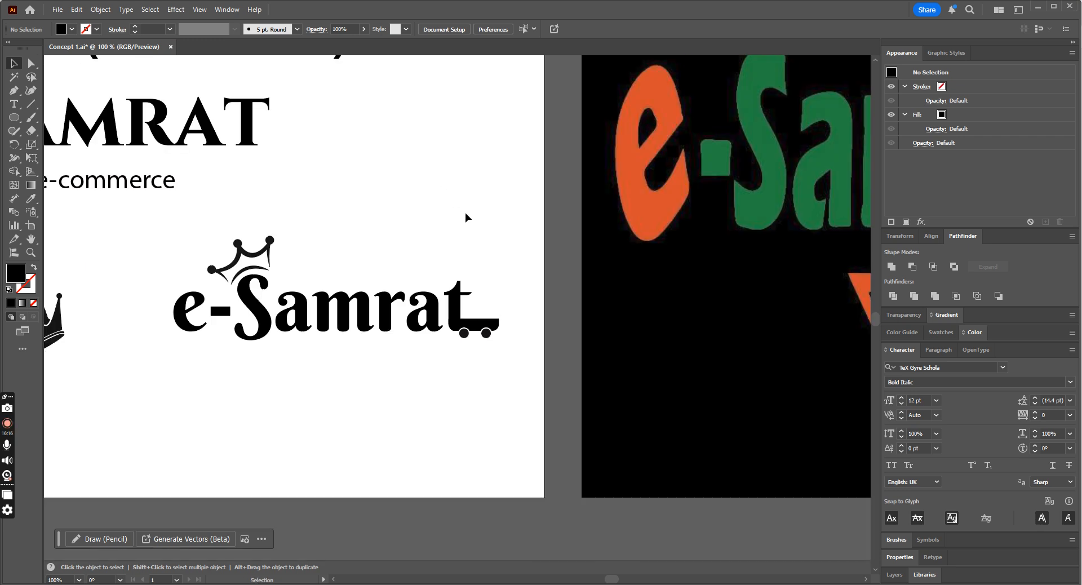
key("ctrl+plus")
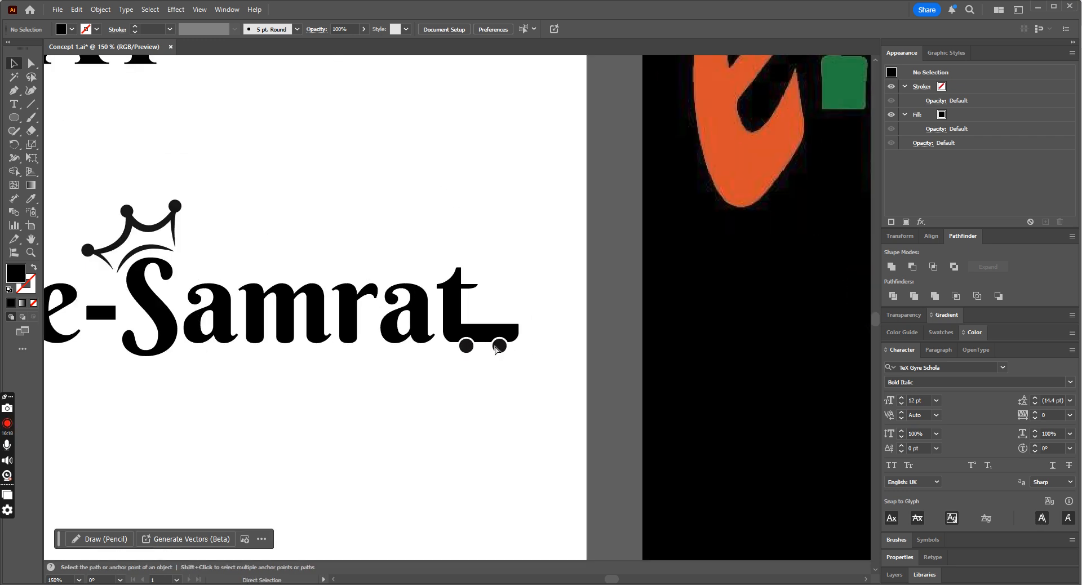
key("ctrl+minus")
key("ctrl+minus")
key("ctrl+minus")
key("ctrl+minus")
key("ctrl+minus")
key("ctrl+plus")
key("ctrl+plus")
key("ctrl+plus")
key("ctrl+plus")
key("ctrl+plus")
key("ctrl+plus")
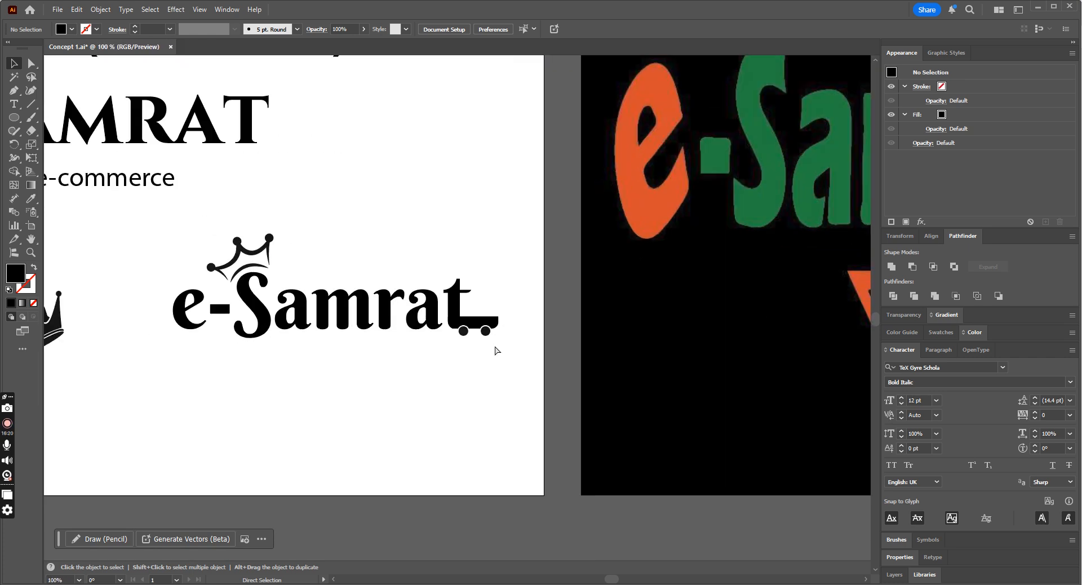
key("ctrl+plus")
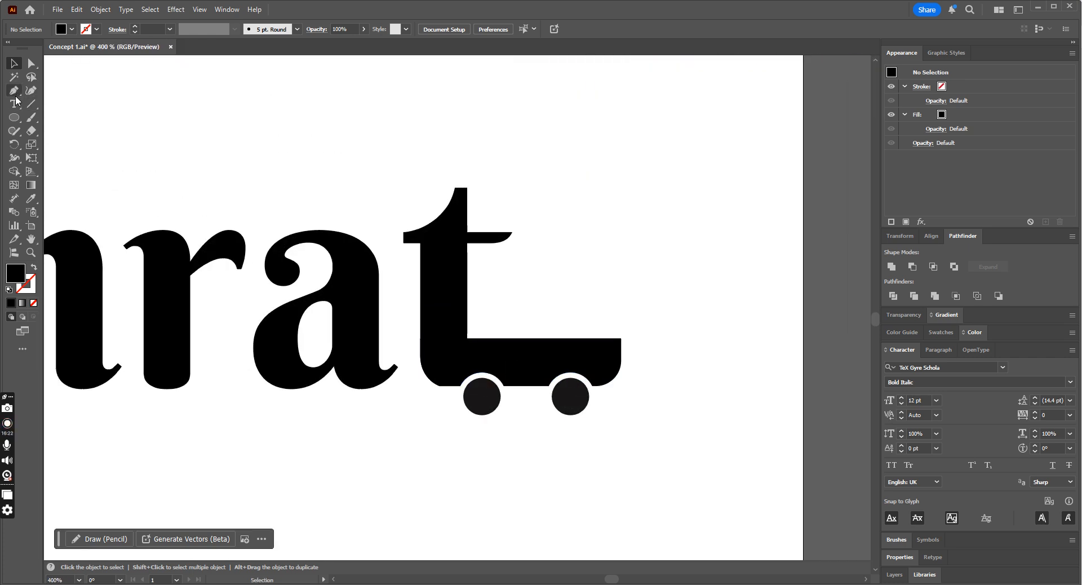
key("ctrl+minus")
key("ctrl+minus")
key("ctrl+minus")
key("ctrl+minus")
key("ctrl+plus")
key("ctrl+plus")
key("ctrl+plus")
key("ctrl+plus")
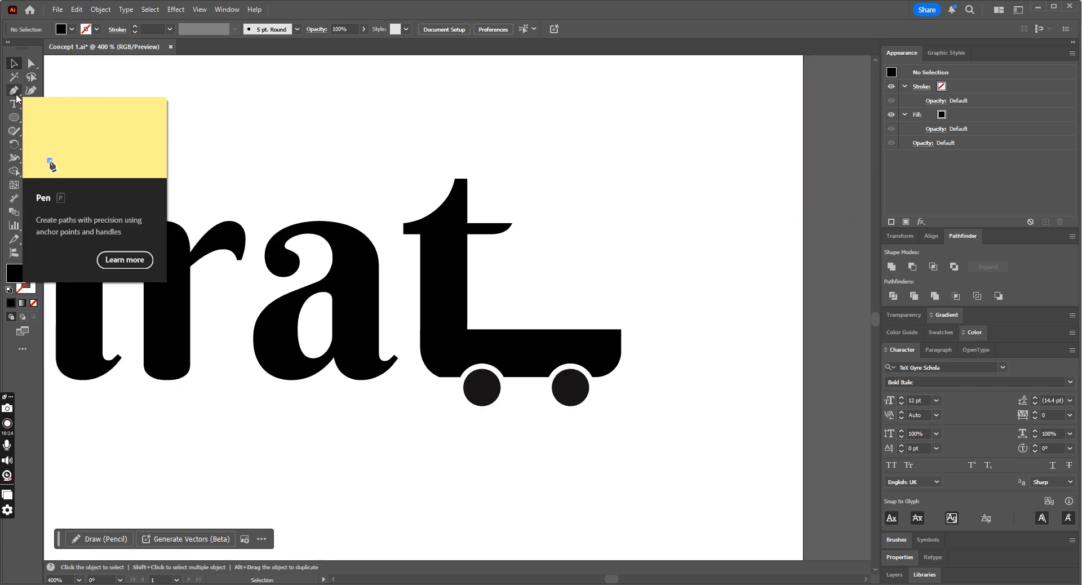
left_click(14, 118)
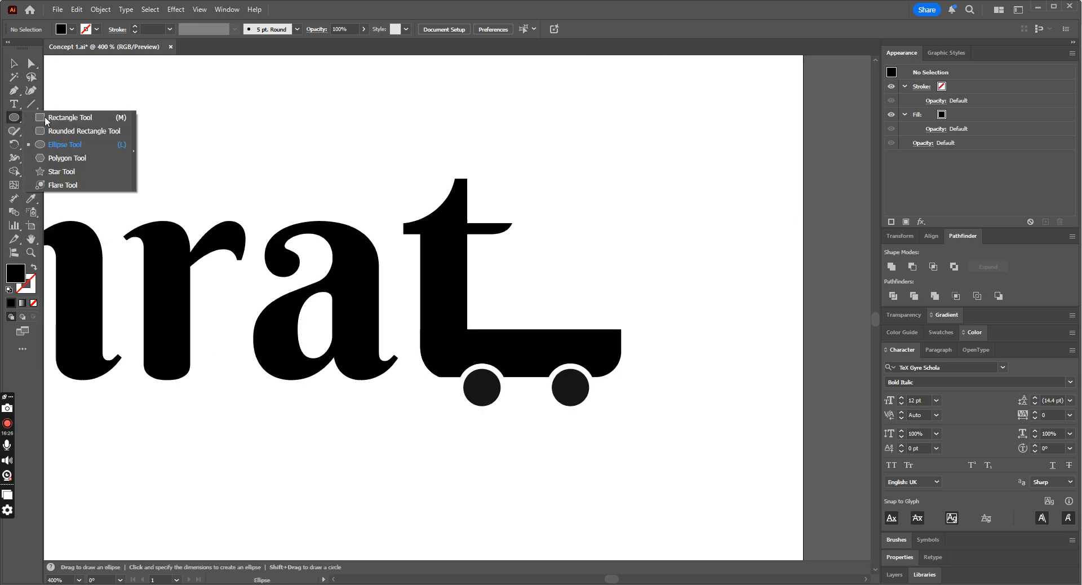
left_click(14, 63)
key("ctrl+minus")
key("ctrl+minus")
key("ctrl+minus")
key("ctrl+minus")
key("ctrl+minus")
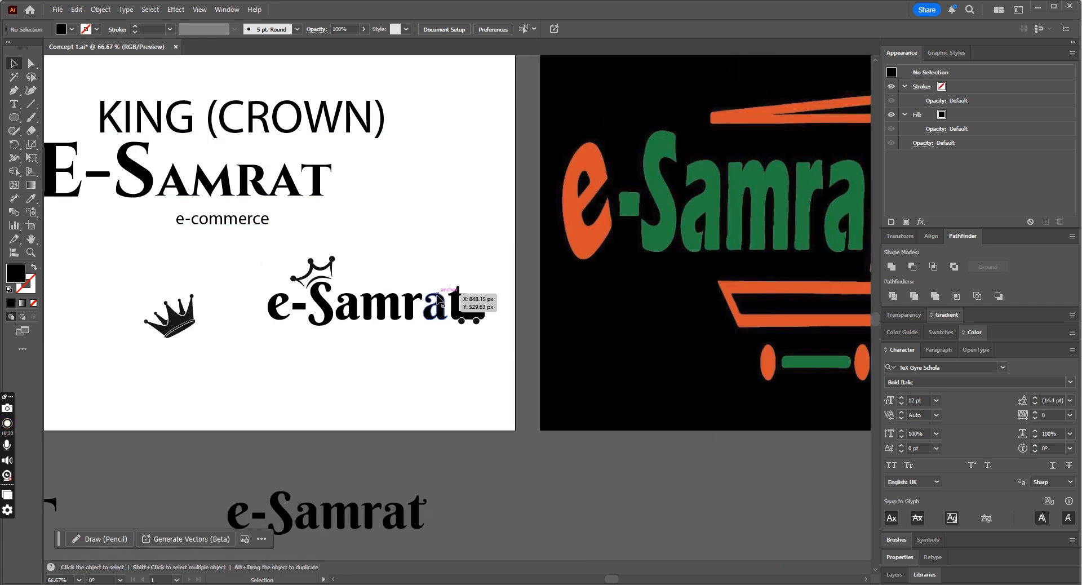
Place a backup copy of the complete crowned wordmark below the artboard, beside the plain version
left_click_drag(490, 337, 455, 273)
key("ctrl+plus")
key("ctrl+plus")
key("ctrl+plus")
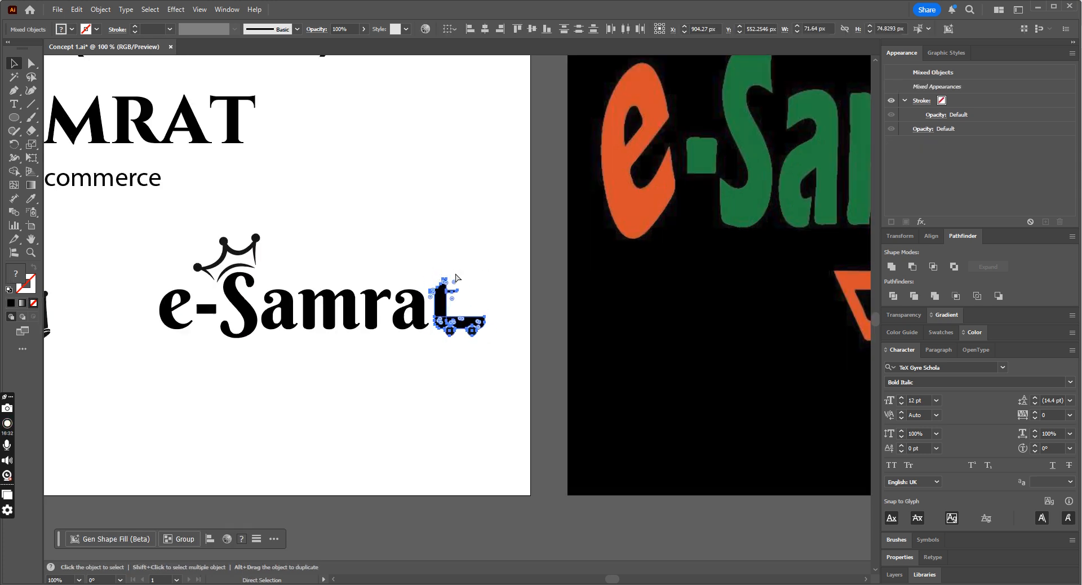
key("ctrl+minus")
key("ctrl+minus")
key("ctrl+minus")
left_click_drag(237, 251, 502, 366)
left_click_drag(461, 322, 656, 548)
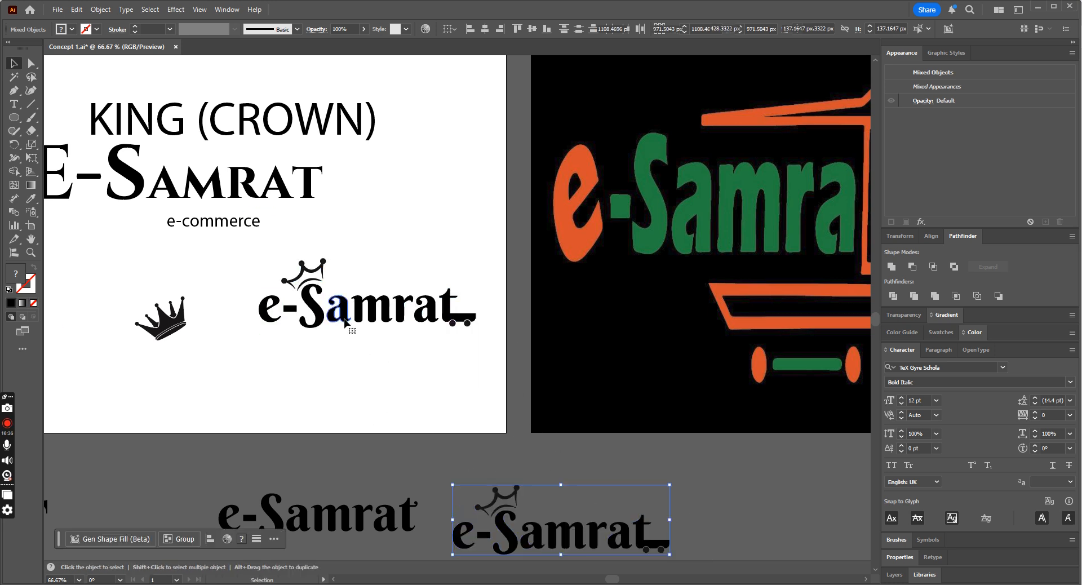
Unite the t, its extended base and both wheels on the artboard into one shape with the Pathfinder
left_click(341, 310)
key("ctrl+plus")
key("ctrl+plus")
left_click(726, 260)
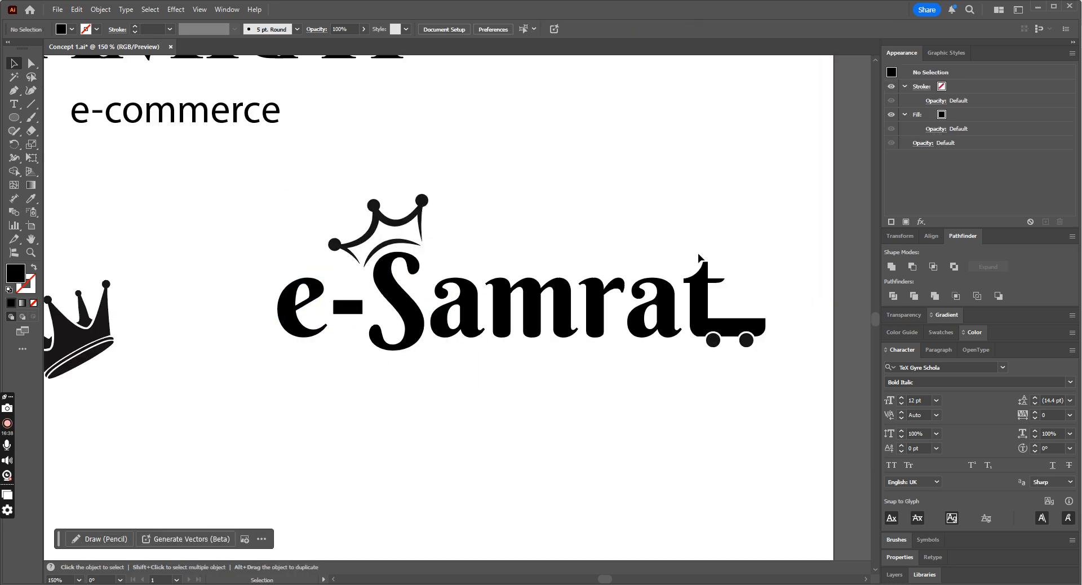
left_click_drag(700, 254, 772, 384)
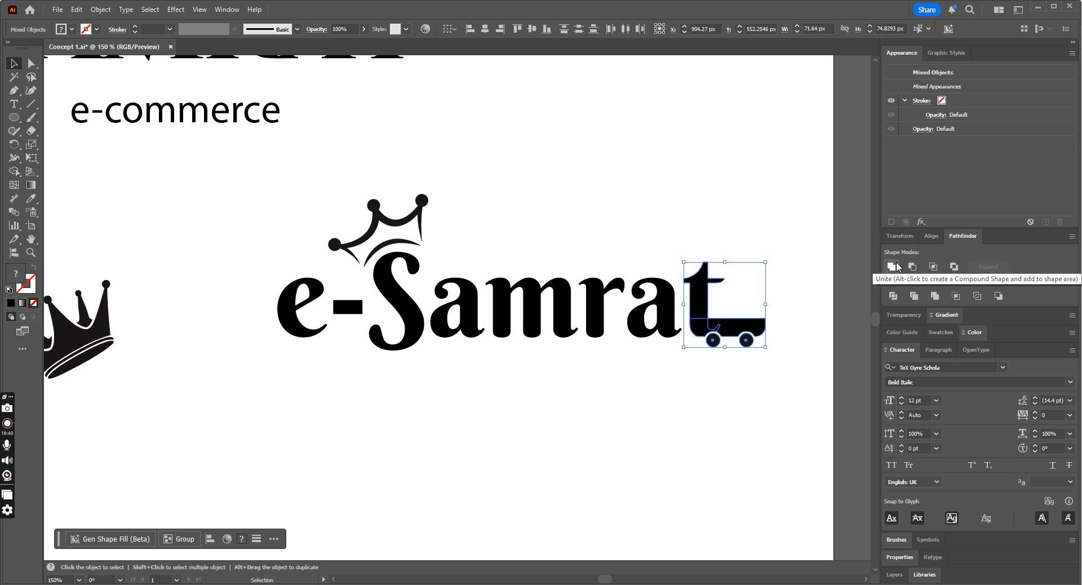
left_click(896, 266)
left_click(744, 378)
Shear the cart-shaped t horizontally about its base so that it slants to the right
left_click(748, 329)
key("ctrl+plus")
key("ctrl+plus")
key("ctrl+plus")
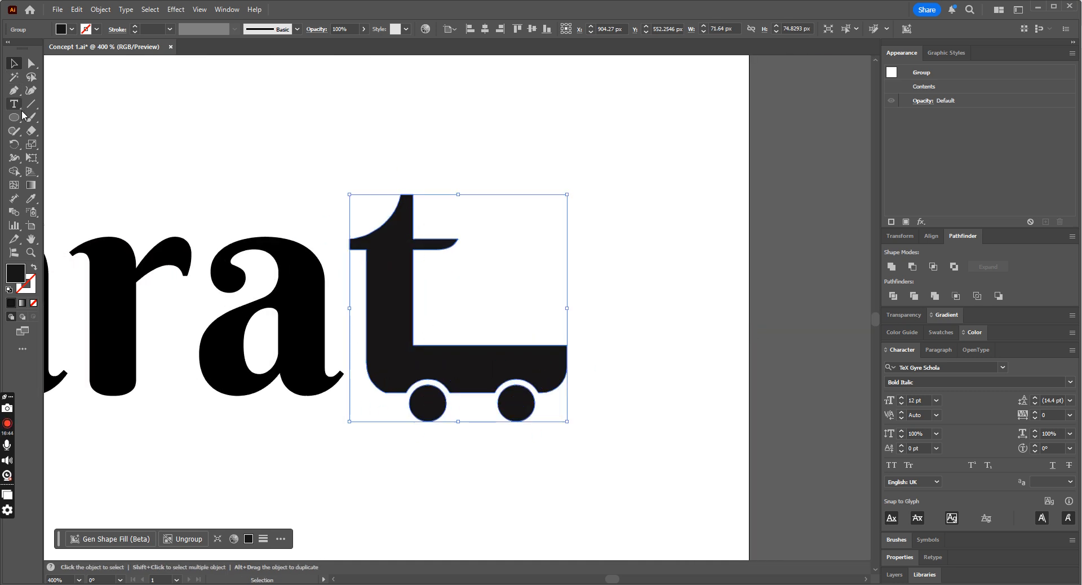
left_click_drag(31, 144, 87, 155)
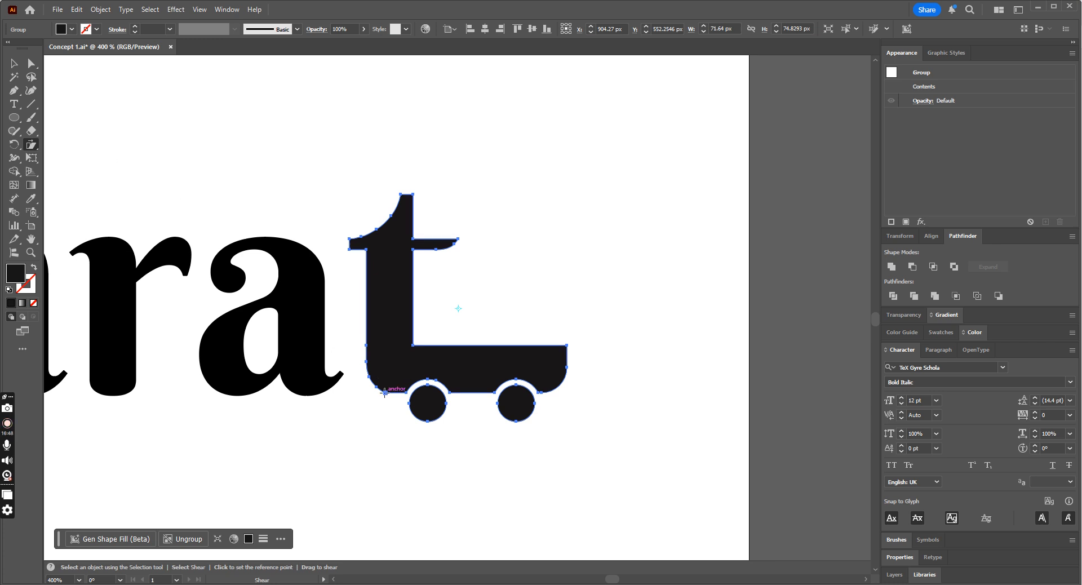
left_click_drag(356, 244, 373, 245)
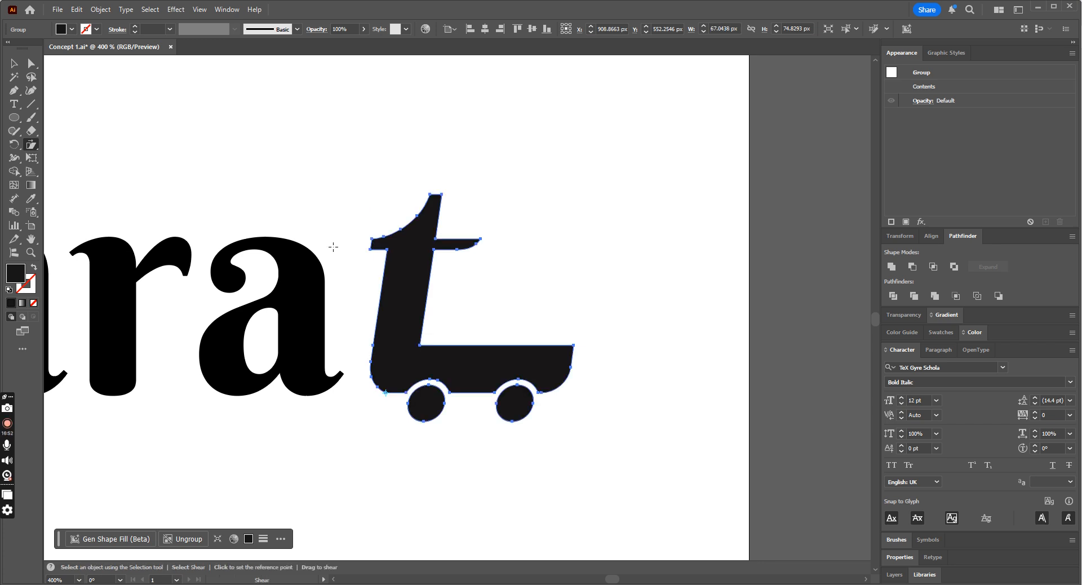
left_click(14, 63)
left_click(476, 100)
key("ctrl+1")
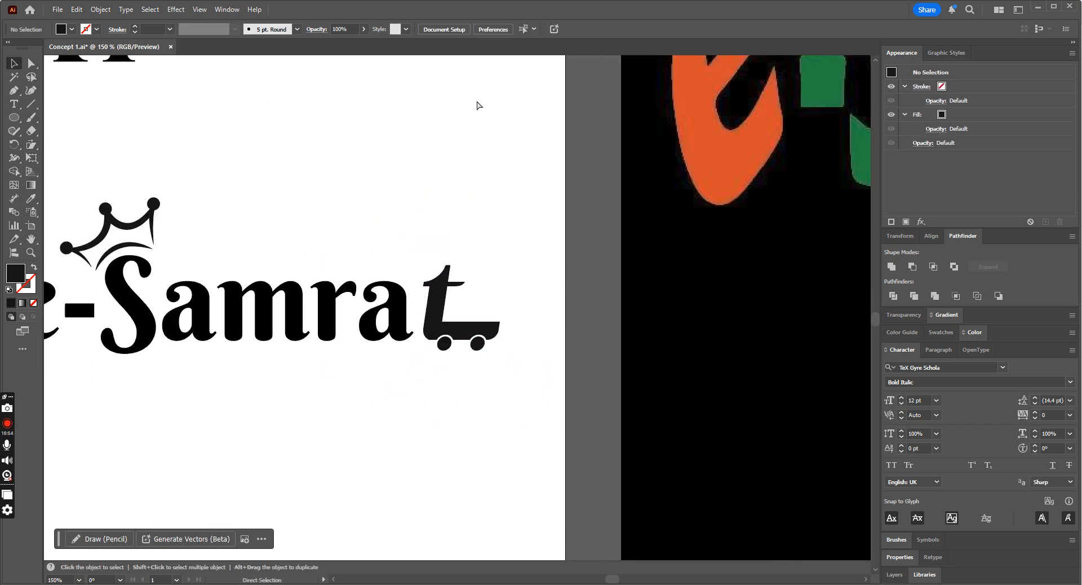
Stretch the left end of the t's crossbar outward until it reaches over toward the letter a
left_click(453, 322)
left_click(478, 237)
key("ctrl+equal")
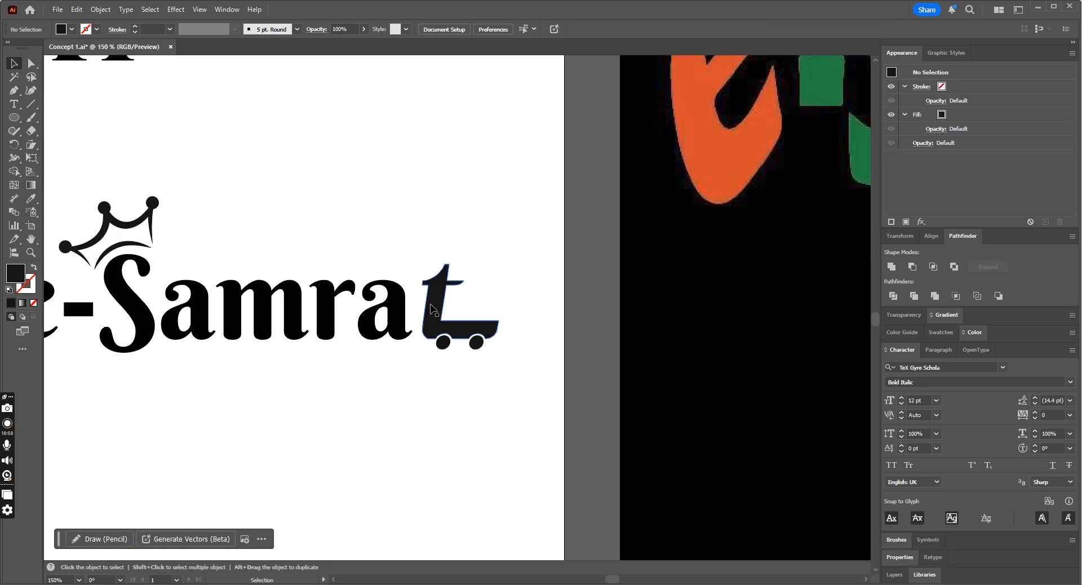
key("ctrl+equal")
key("ctrl+equal")
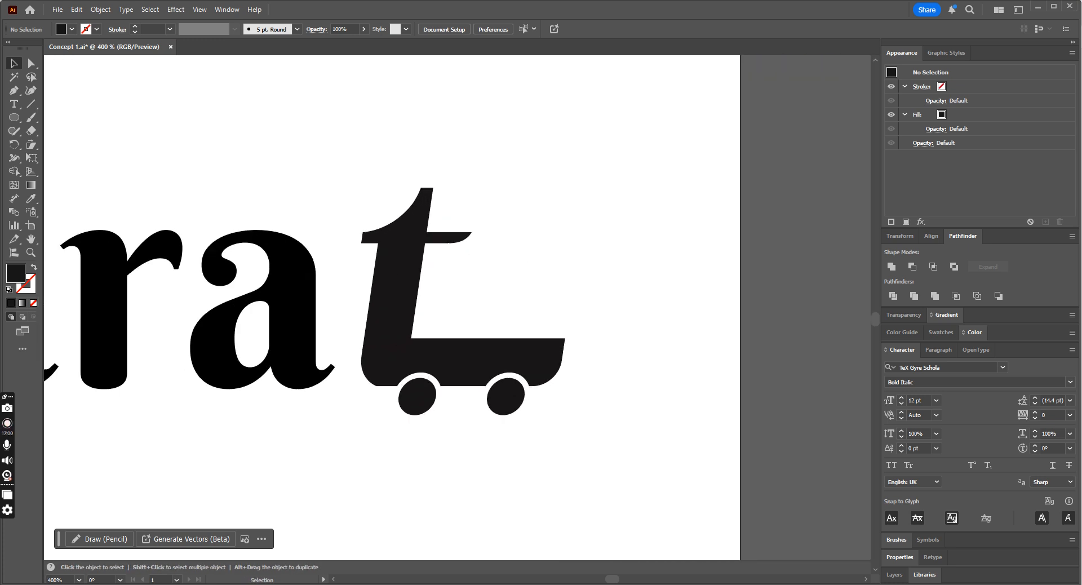
left_click(32, 63)
left_click_drag(361, 237, 336, 239)
left_click(370, 161)
key("ctrl+minus")
key("ctrl+minus")
key("ctrl+minus")
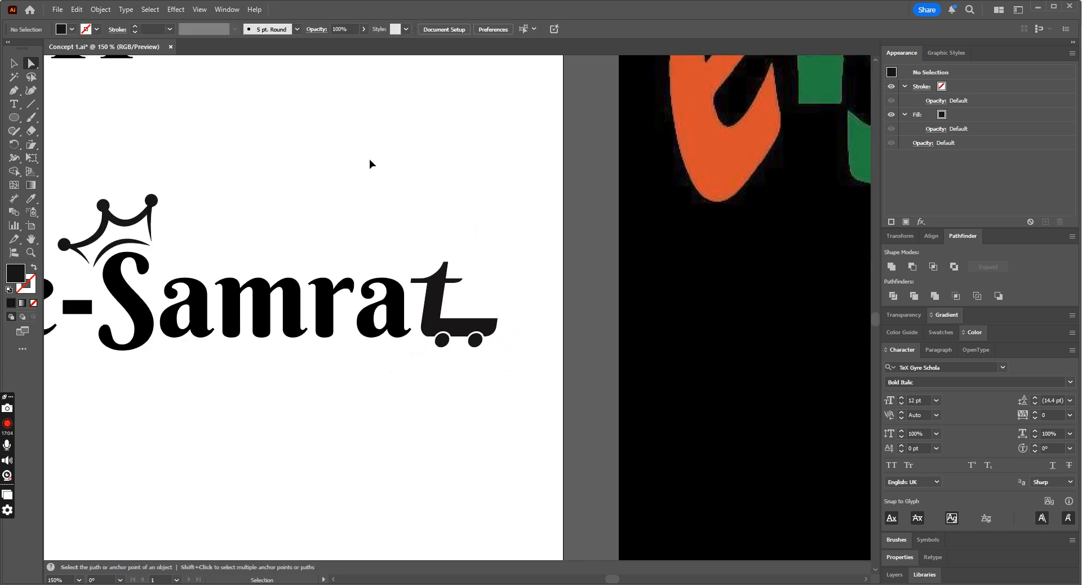
Nudge the left tip of the t's crossbar slightly further toward the a and check the whole wordmark
key("ctrl+equal")
key("ctrl+equal")
key("ctrl+equal")
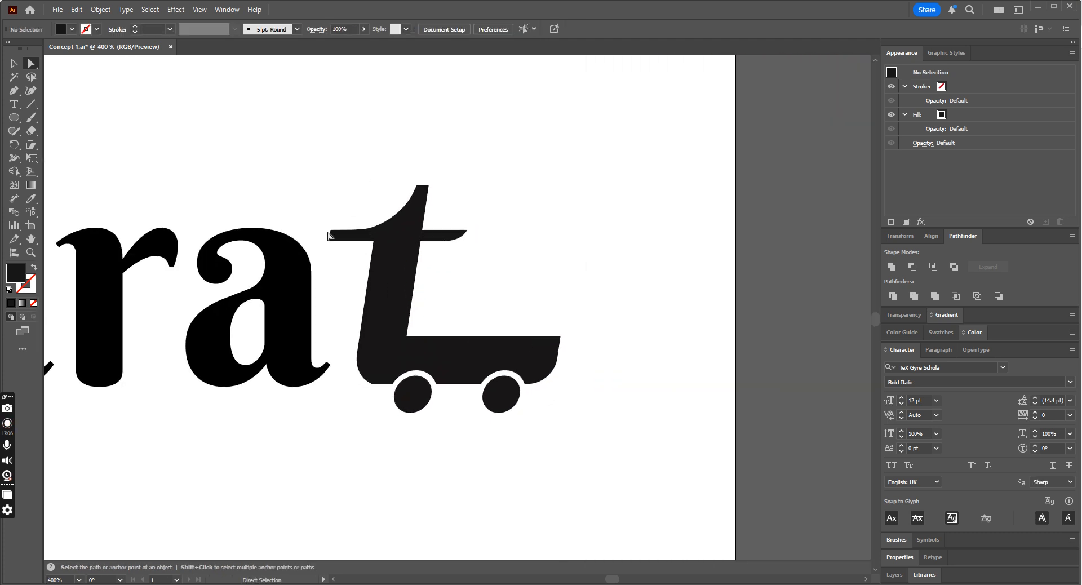
left_click_drag(330, 235, 324, 236)
left_click(345, 187)
left_click(346, 292)
key("ctrl+minus")
key("ctrl+minus")
key("ctrl+minus")
key("ctrl+minus")
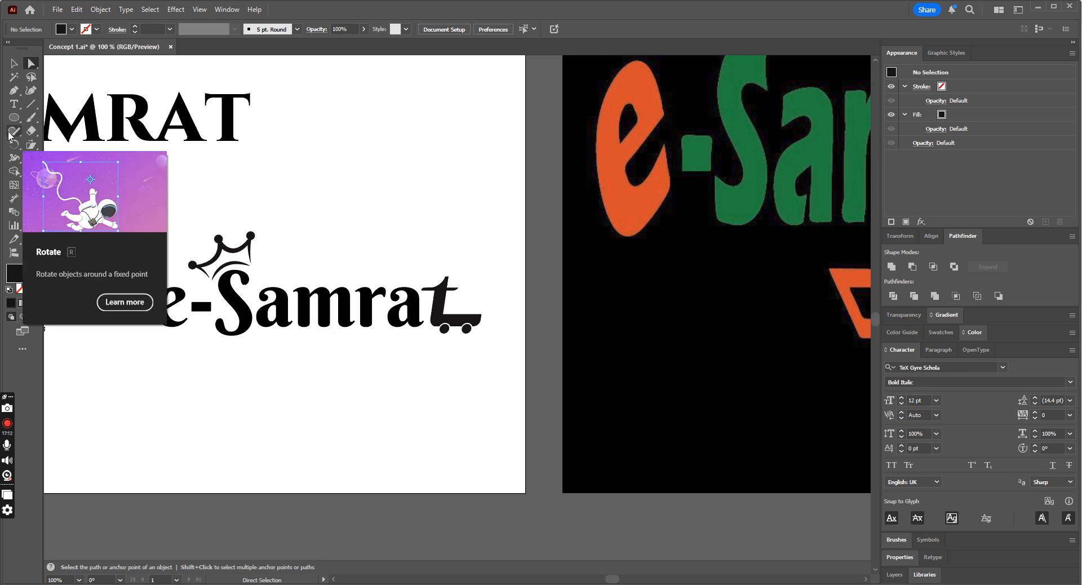
left_click(14, 63)
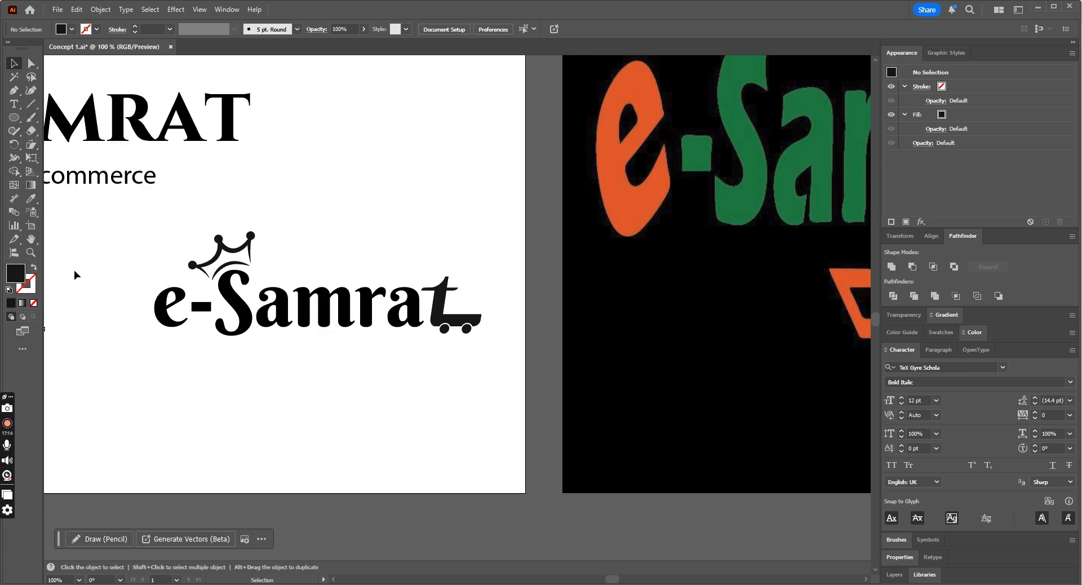
left_click_drag(130, 231, 455, 398)
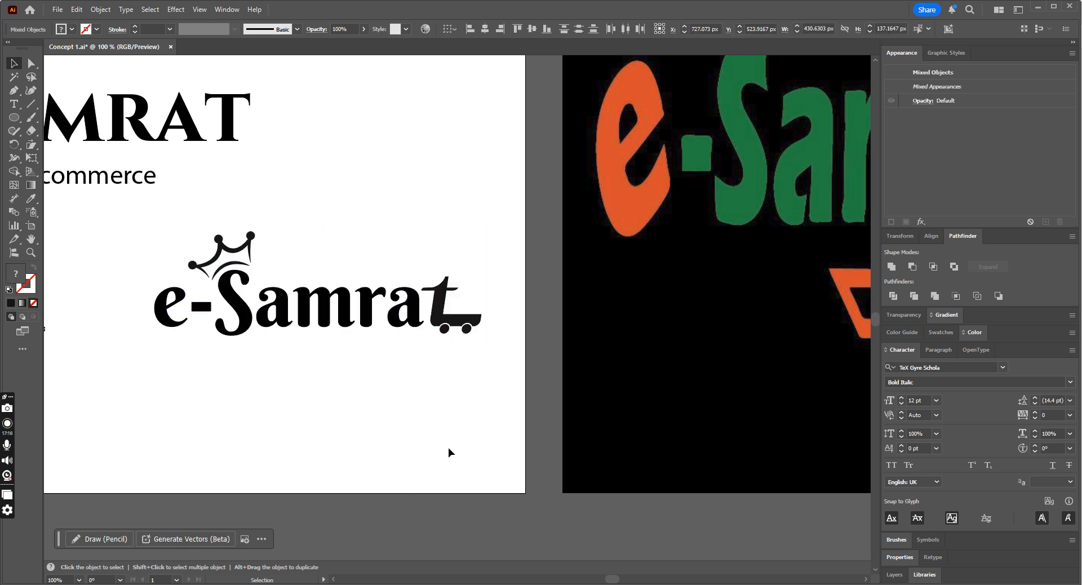
left_click(448, 447)
key("ctrl+plus")
left_click_drag(111, 244, 157, 202)
key("ctrl+z")
key("ctrl+minus")
key("v")
left_click_drag(702, 378, 750, 341)
key("ctrl+z")
Group the complete crowned wordmark on the artboard and enlarge the group to about 547 px wide
left_click(678, 445)
key("ctrl+minus")
key("a")
key("ctrl+minus")
key("ctrl+equal")
left_click_drag(378, 301, 648, 378)
key("ctrl+g")
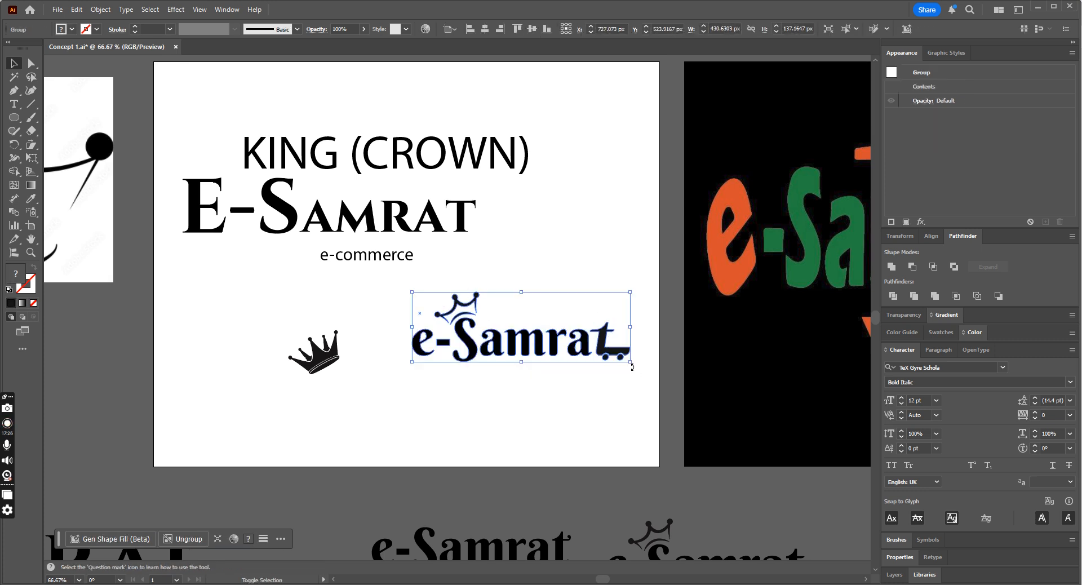
left_click_drag(630, 363, 579, 409)
Delete the solid black crown, the KING (CROWN) heading, the old E-Samrat lettering and the e-commerce line from the artboard
left_click(314, 357)
key("Delete")
left_click_drag(240, 132, 515, 332)
key("Delete")
left_click(195, 162)
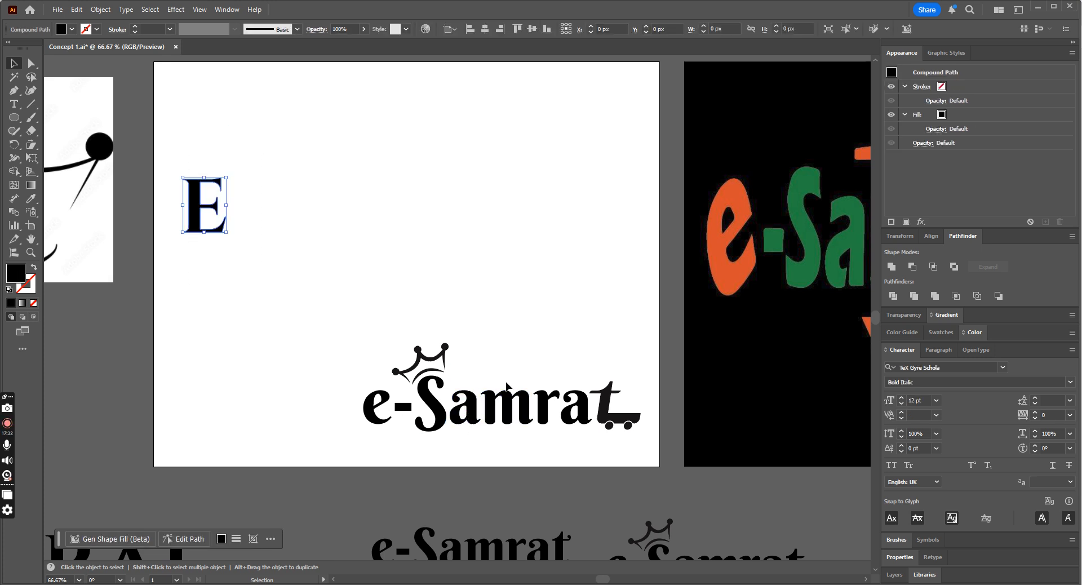
key("Delete")
Move the grouped wordmark up into the middle of the artboard's cleared upper half
left_click_drag(474, 422, 374, 211)
key("ctrl+minus")
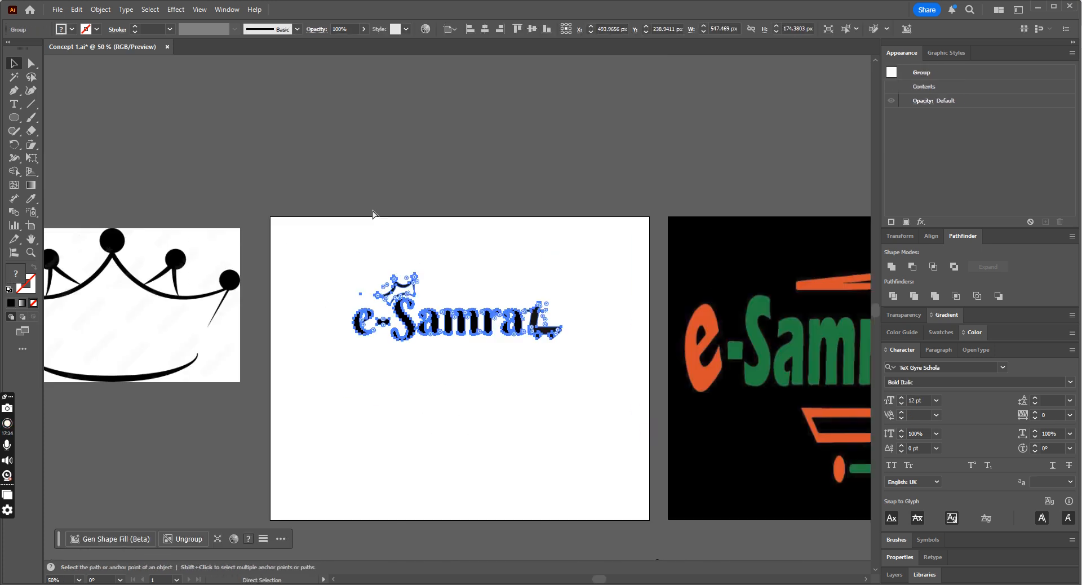
key("ctrl+equal")
key("v")
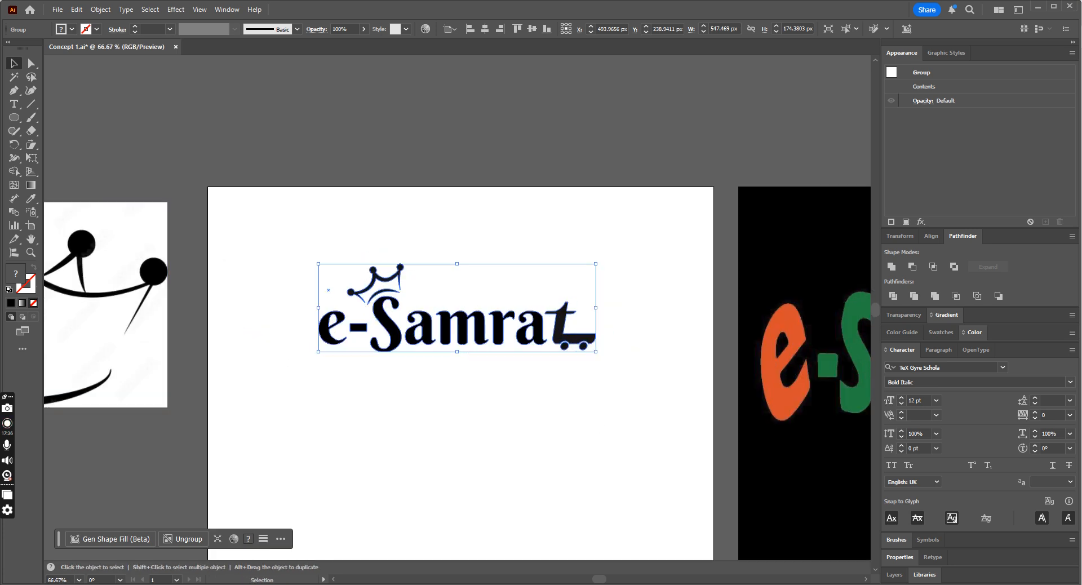
Select only the crown within the group and fill it with the orange sampled from the reference logo's e
left_click(30, 64)
left_click(427, 262)
left_click(377, 293)
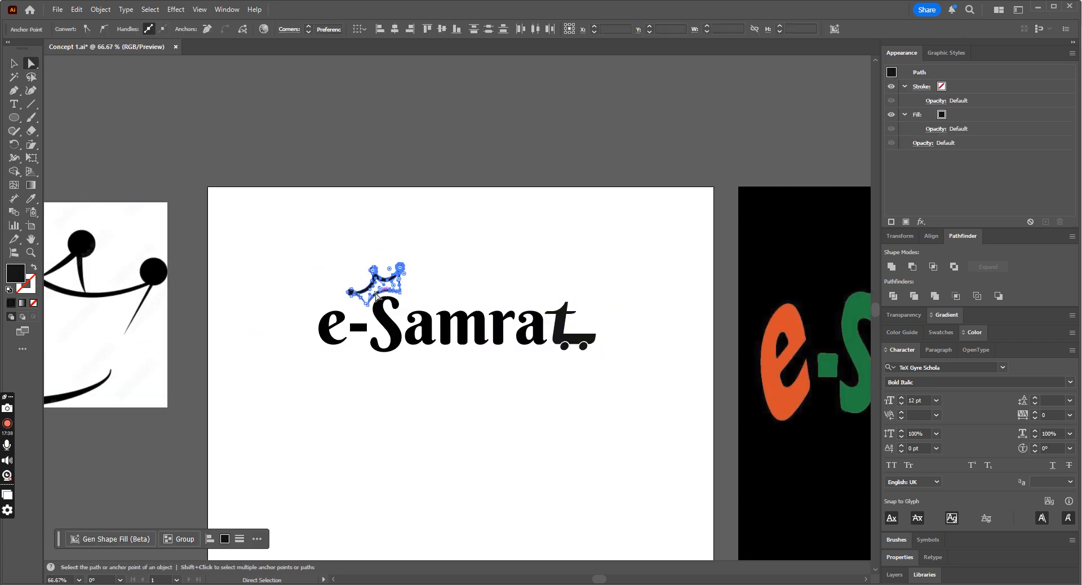
key("i")
left_click(766, 360)
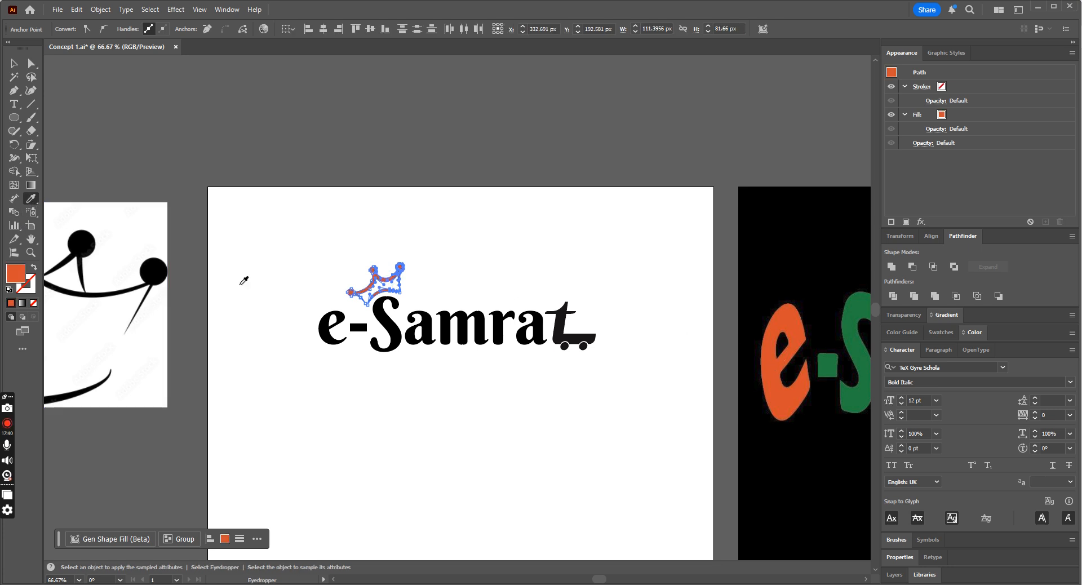
Change the crown's fill to a brighter, more yellow orange in the Color Picker
double_click(15, 274)
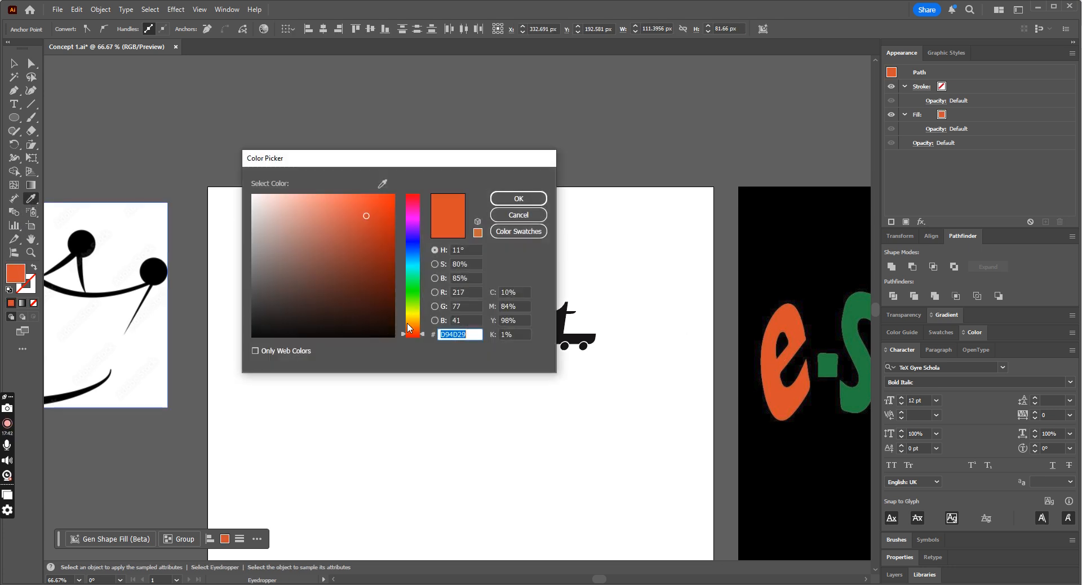
left_click(408, 327)
left_click(405, 326)
left_click_drag(404, 326, 407, 323)
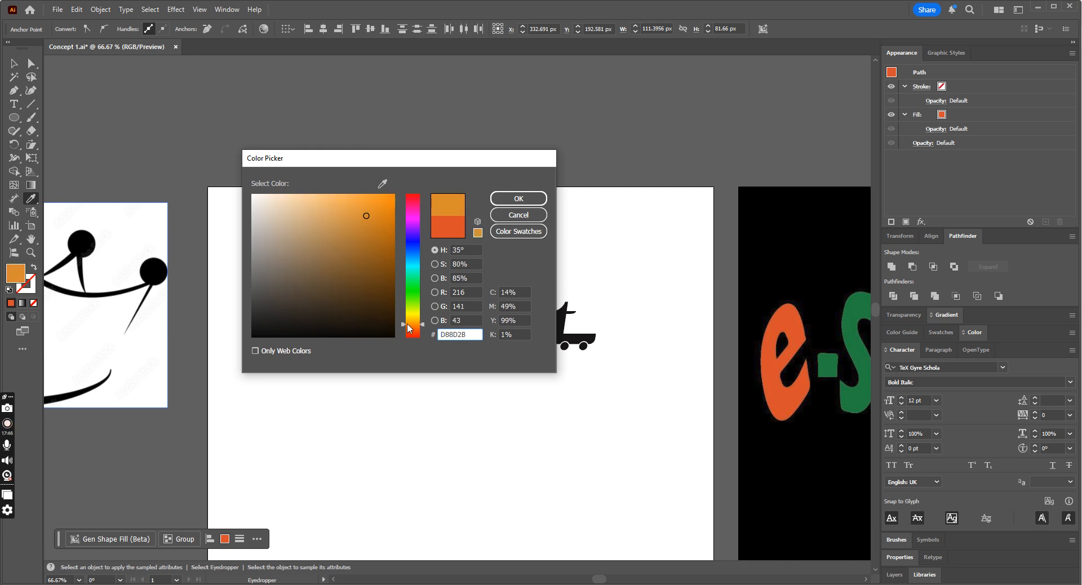
left_click(410, 327)
left_click(518, 198)
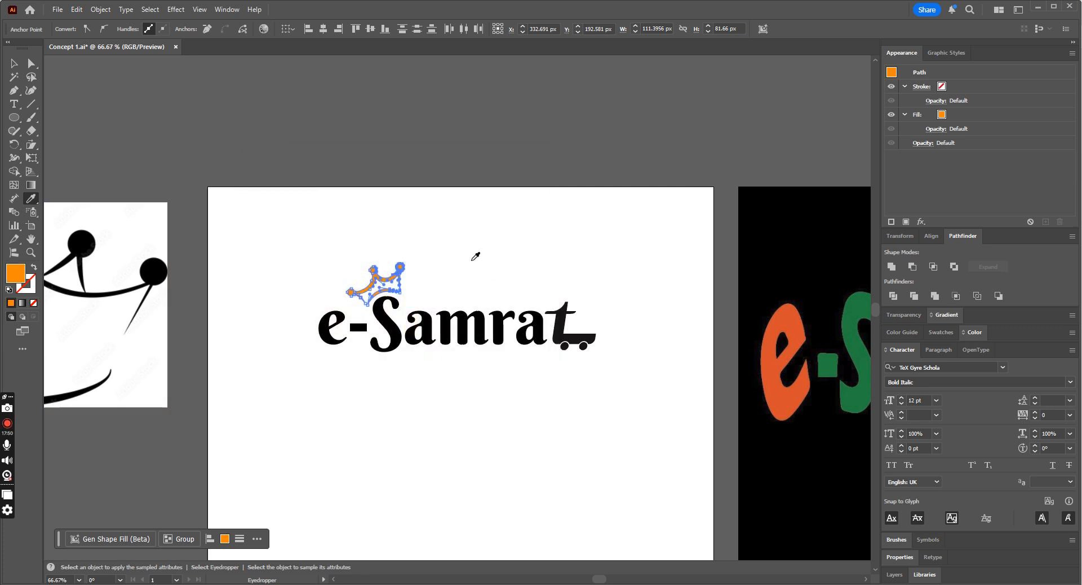
left_click(15, 64)
left_click(495, 172)
key("ctrl+=")
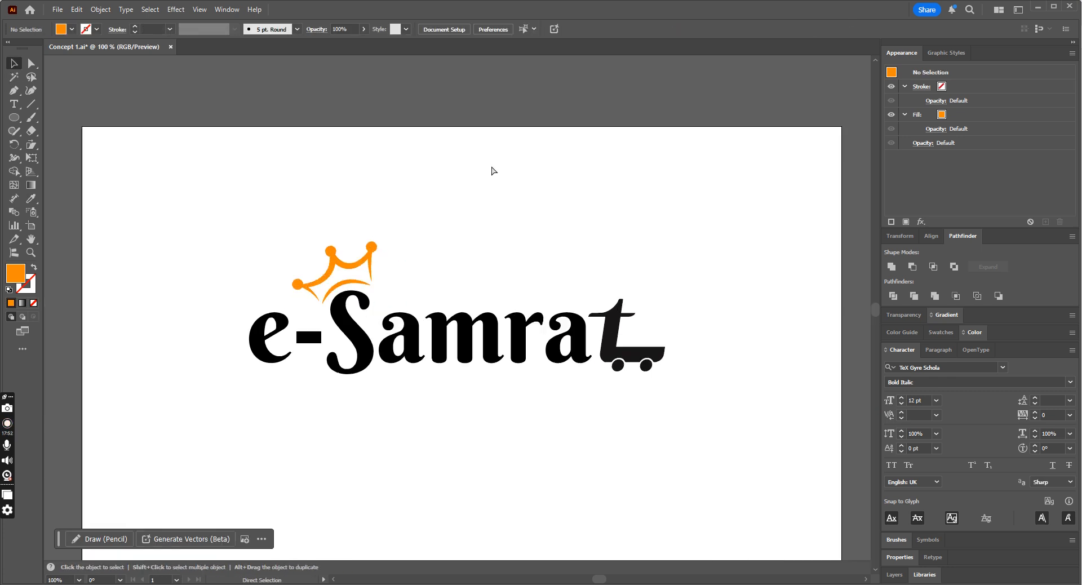
Fill both cart wheels under the t with the crown's orange using the Eyedropper
left_click(26, 65)
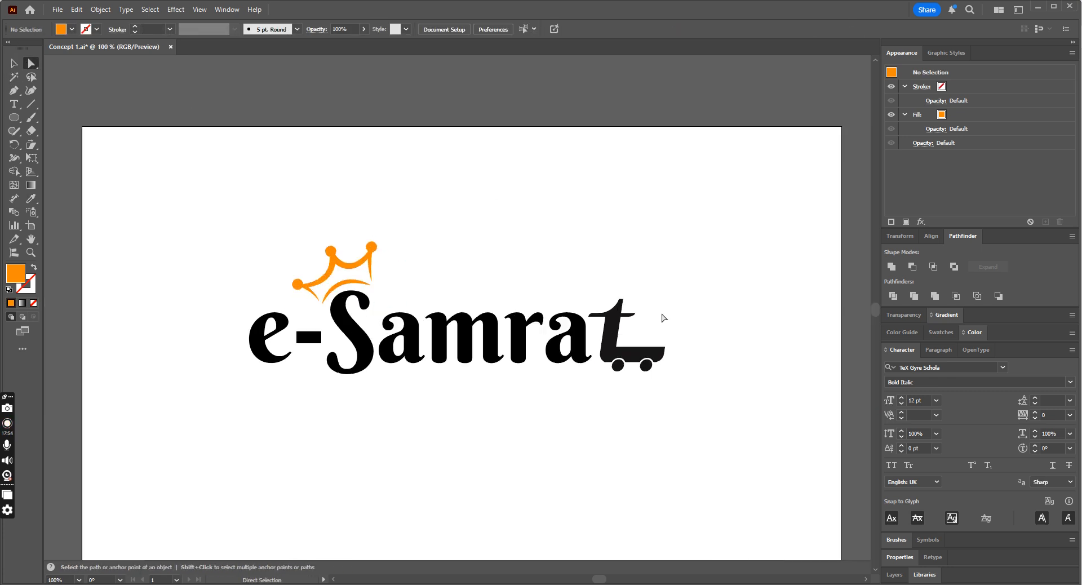
left_click_drag(675, 403, 612, 363)
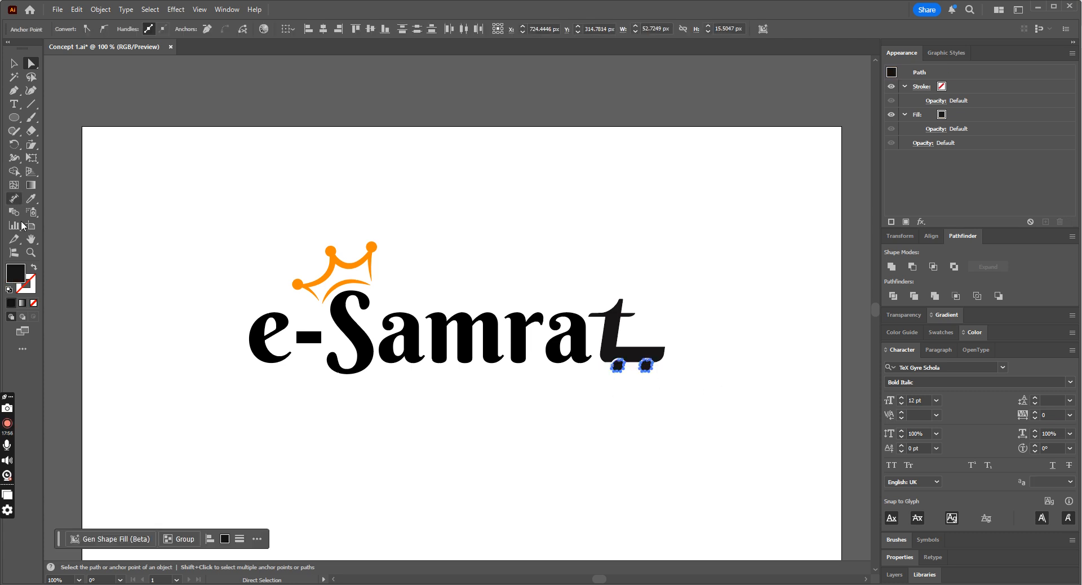
left_click(31, 198)
left_click(337, 259)
key("a")
left_click(479, 171)
key("ctrl+equal")
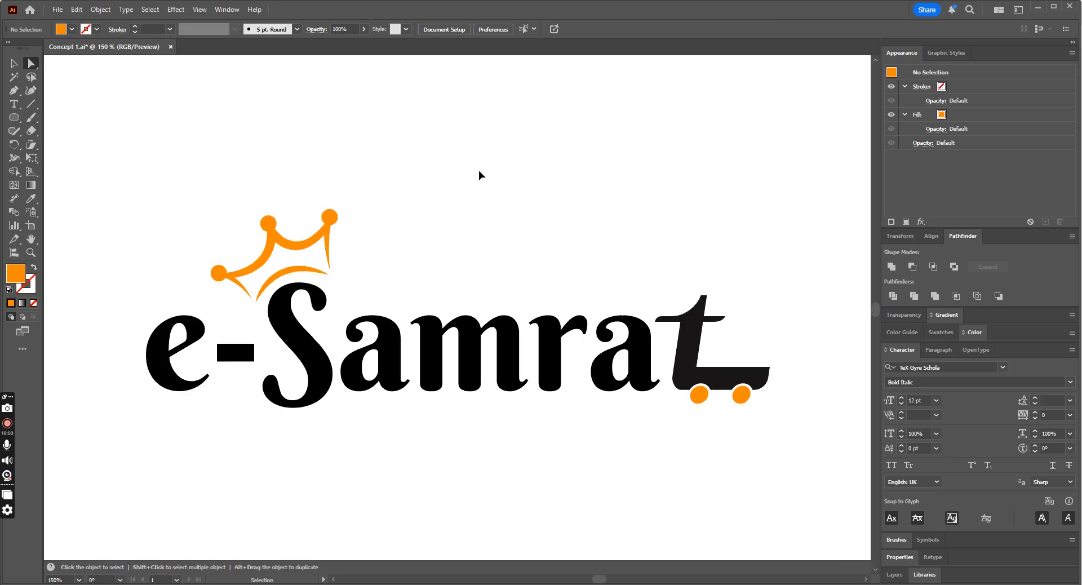
Fill all the letters, the hyphen and the cart body with the green sampled from the reference logo's S
key("v")
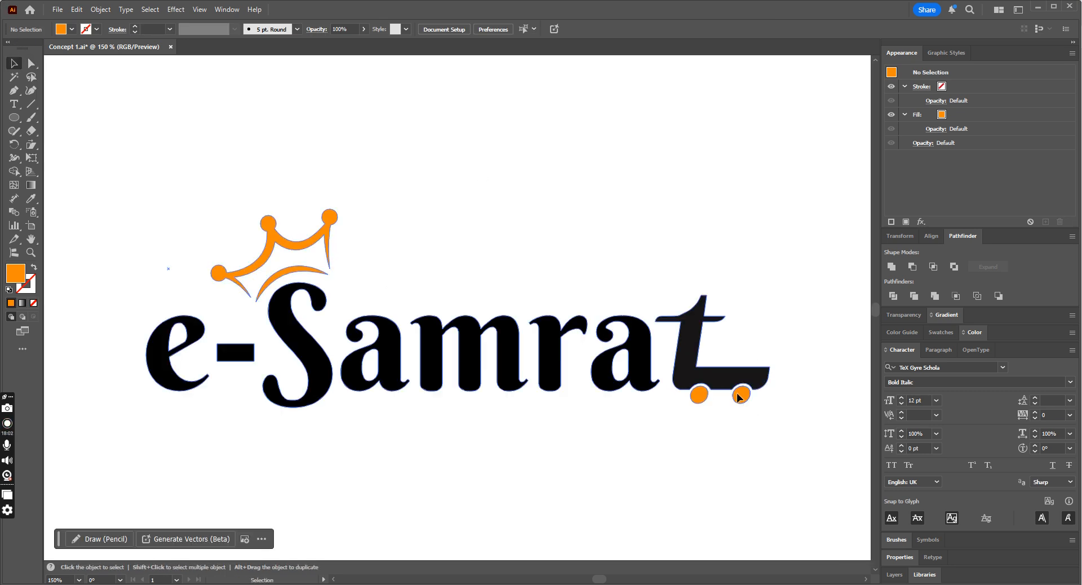
key("ctrl+minus")
key("ctrl+minus")
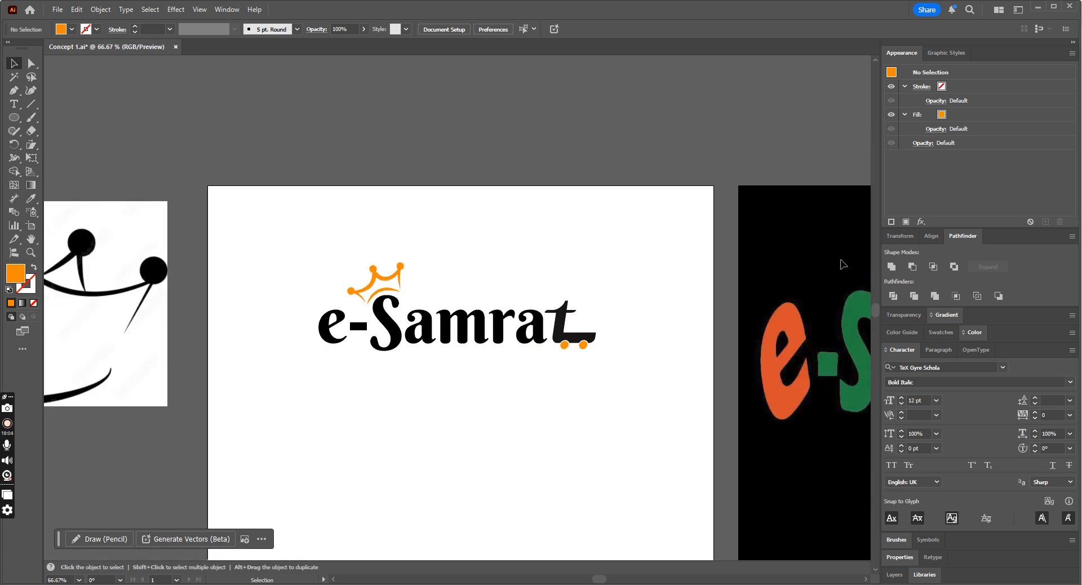
scroll(558, 295, "down", 2)
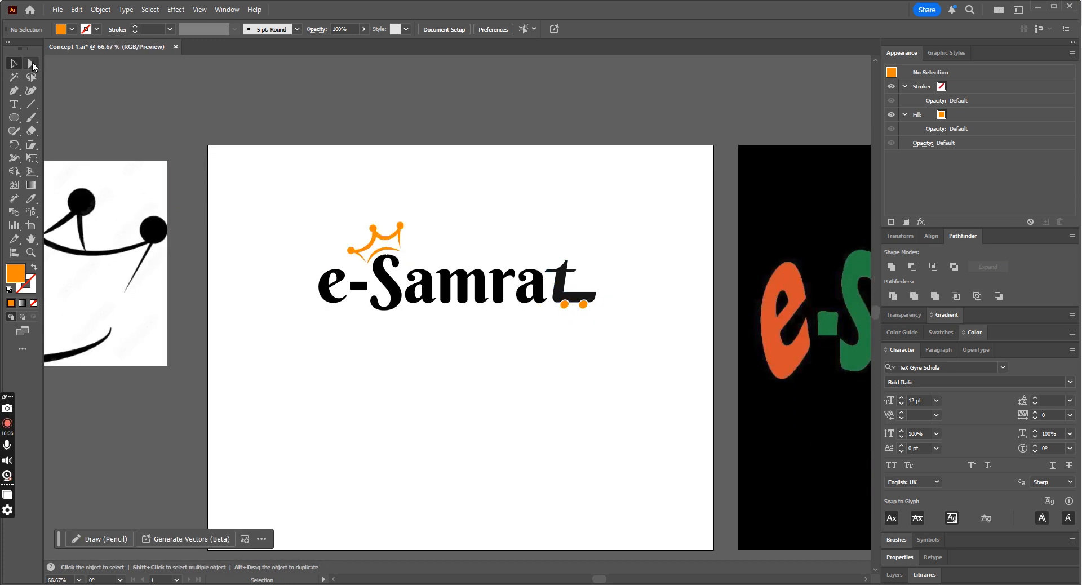
left_click(32, 63)
left_click(346, 291)
left_click(609, 280)
left_click_drag(301, 293, 301, 294)
left_click(32, 198)
left_click(859, 313)
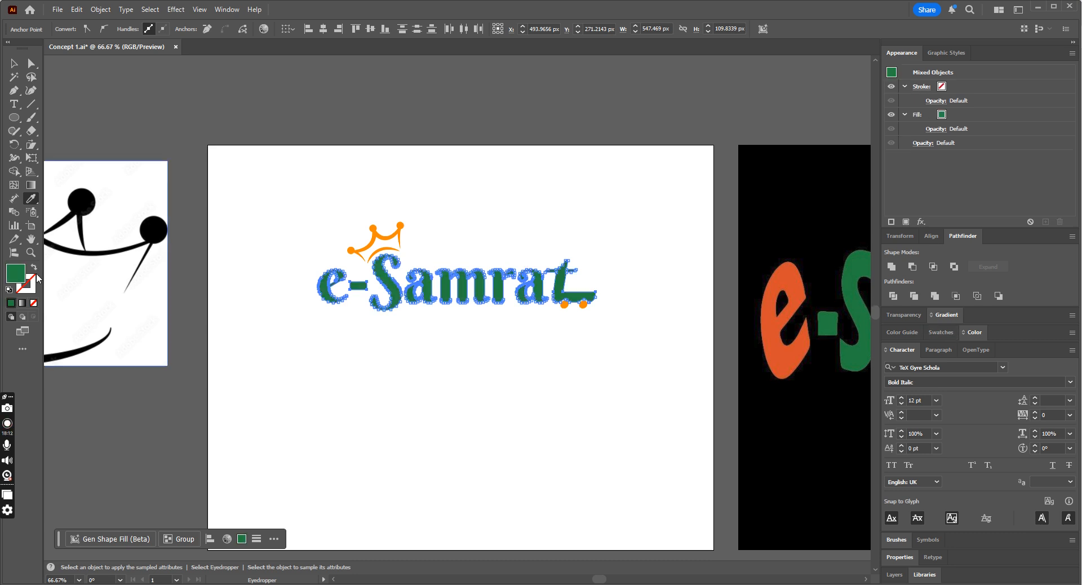
Darken the green fill of the lettering and cart body to #076B25
double_click(14, 275)
left_click(387, 277)
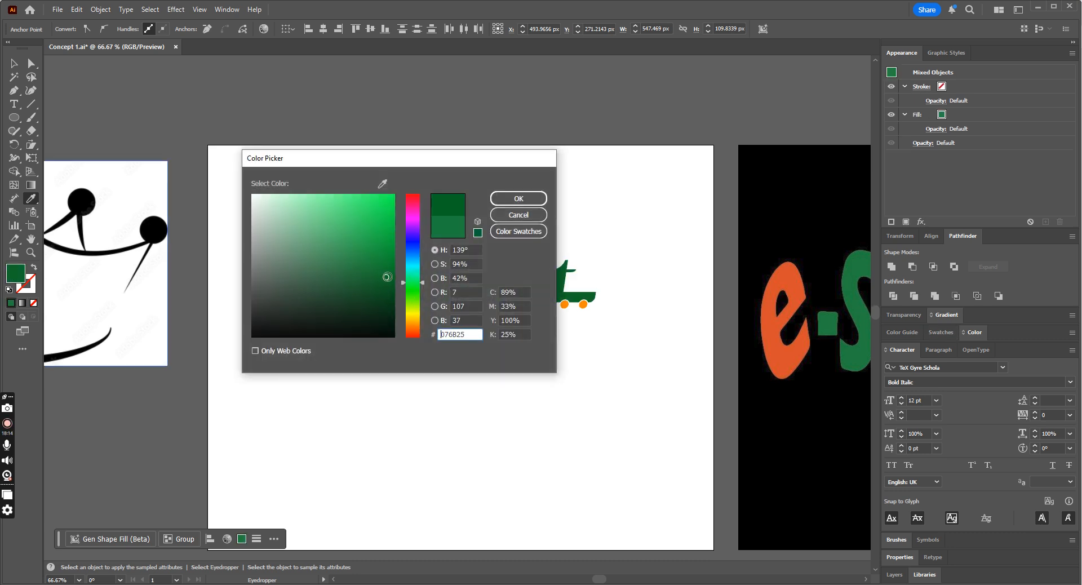
left_click(518, 198)
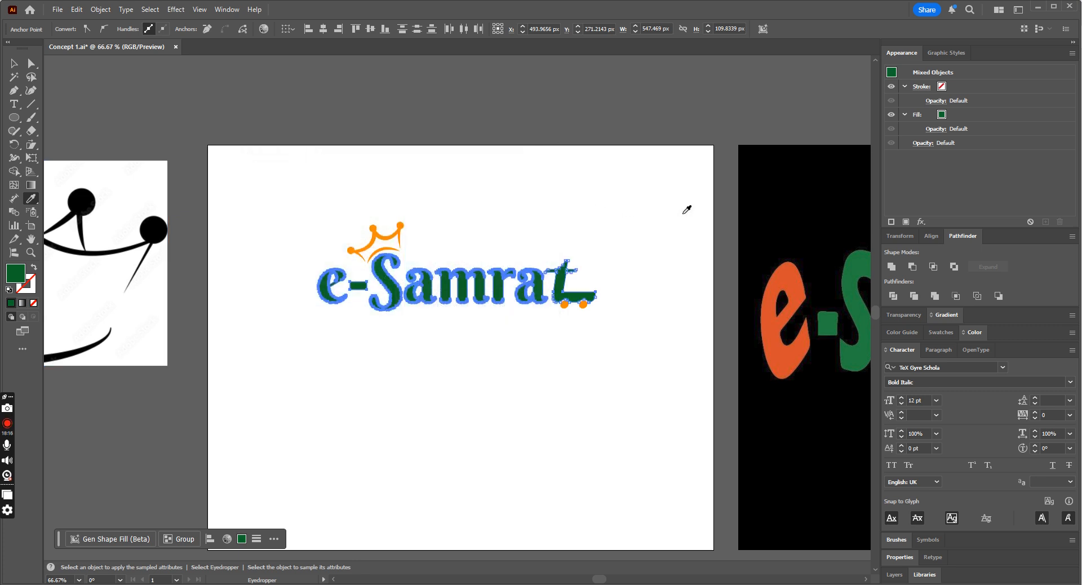
left_click(14, 64)
left_click(558, 146)
key("ctrl+1")
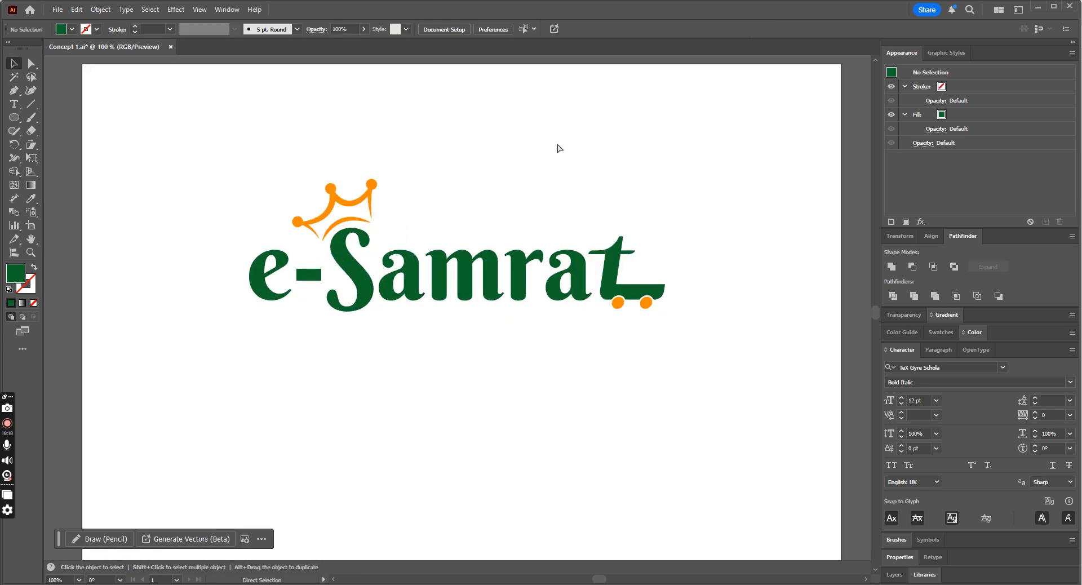
Save the Concept 1.ai document
key("ctrl+minus")
key("ctrl+plus")
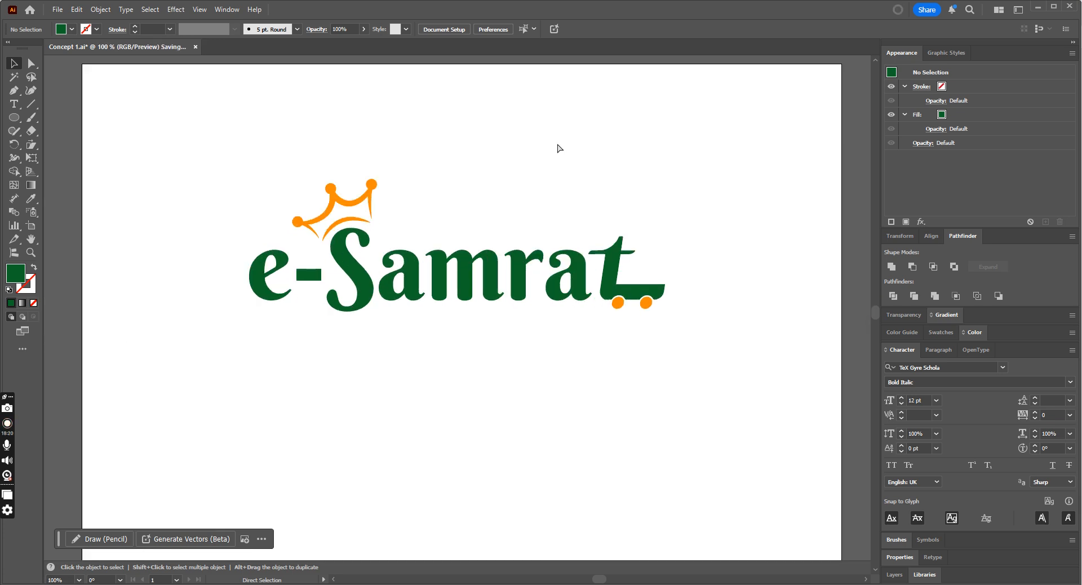
key("ctrl+plus")
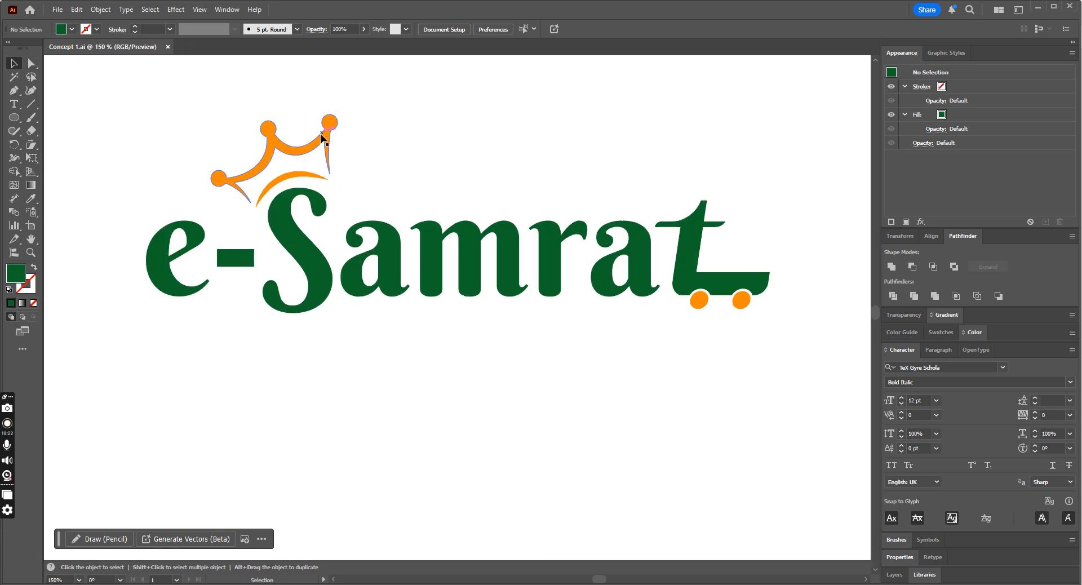
Examine the colored logo's crown, lettering and cart-shaped t, both close up and from a distance
left_click_drag(326, 135, 403, 116)
key("ctrl+z")
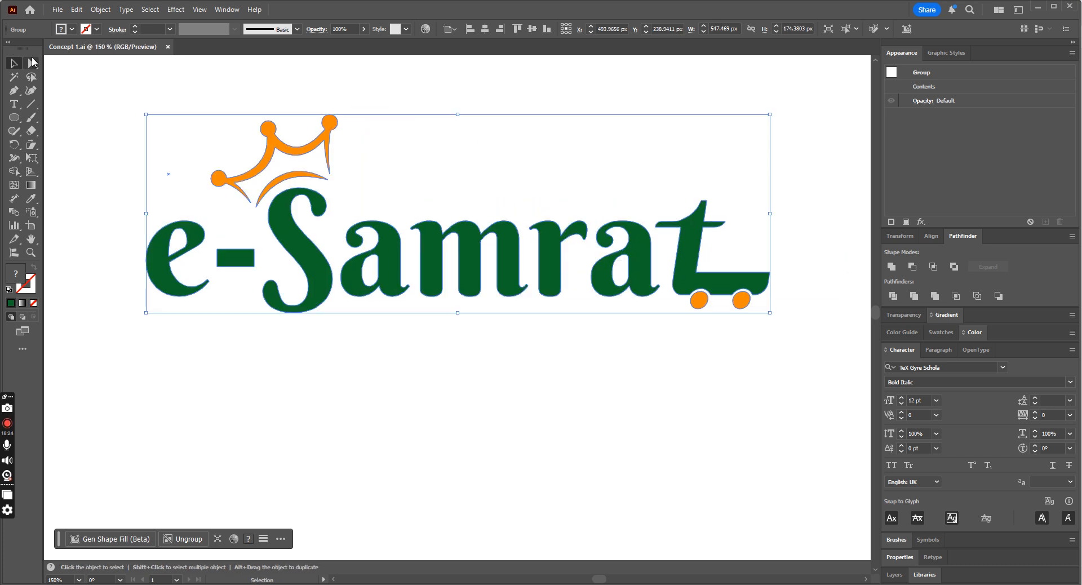
left_click(33, 62)
left_click(565, 131)
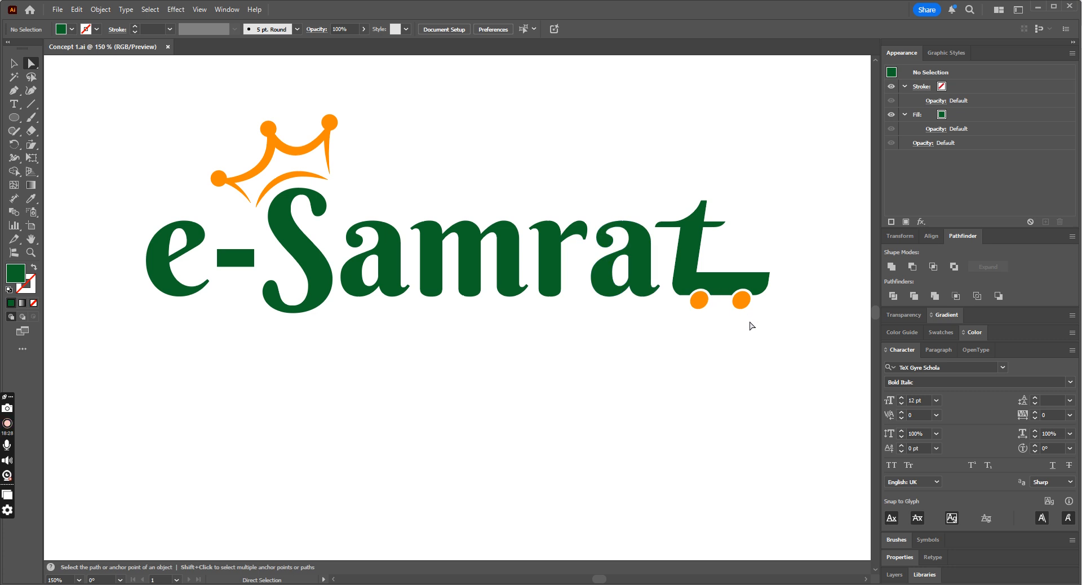
left_click_drag(683, 304, 683, 304)
left_click_drag(797, 354, 694, 169)
left_click(788, 434)
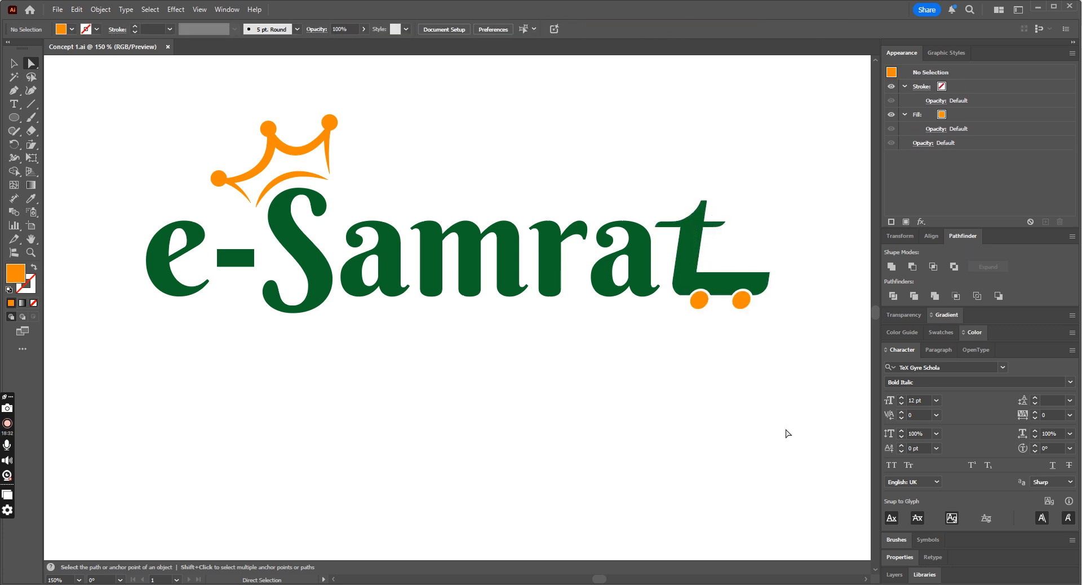
key("ctrl+1")
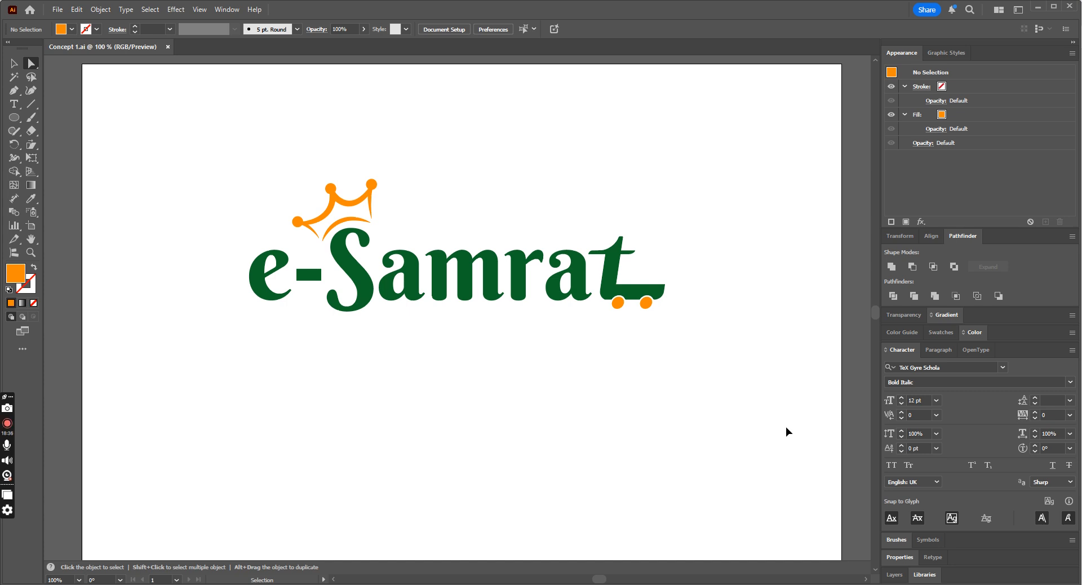
key("ctrl+equal")
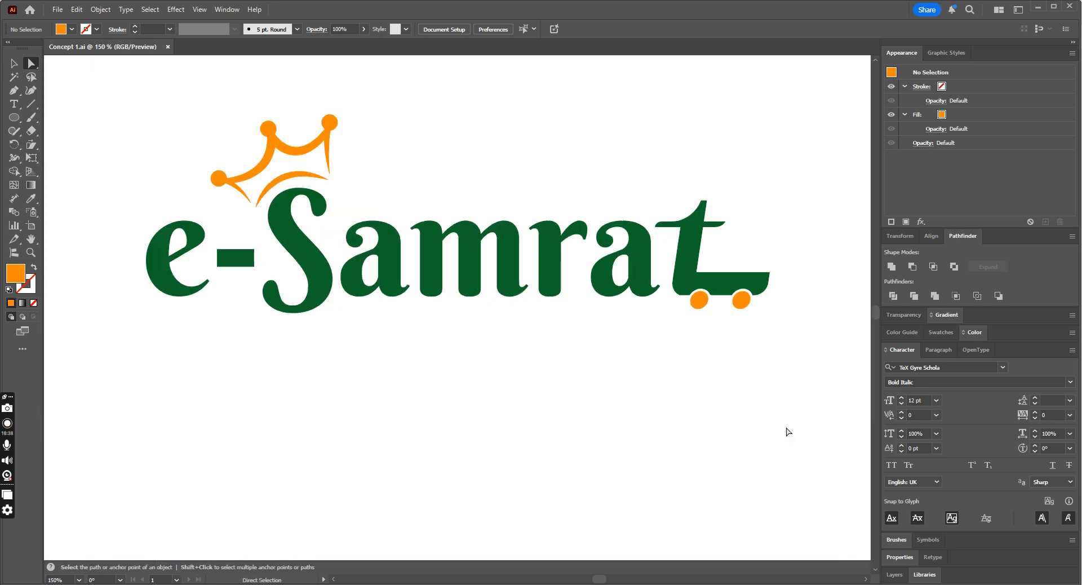